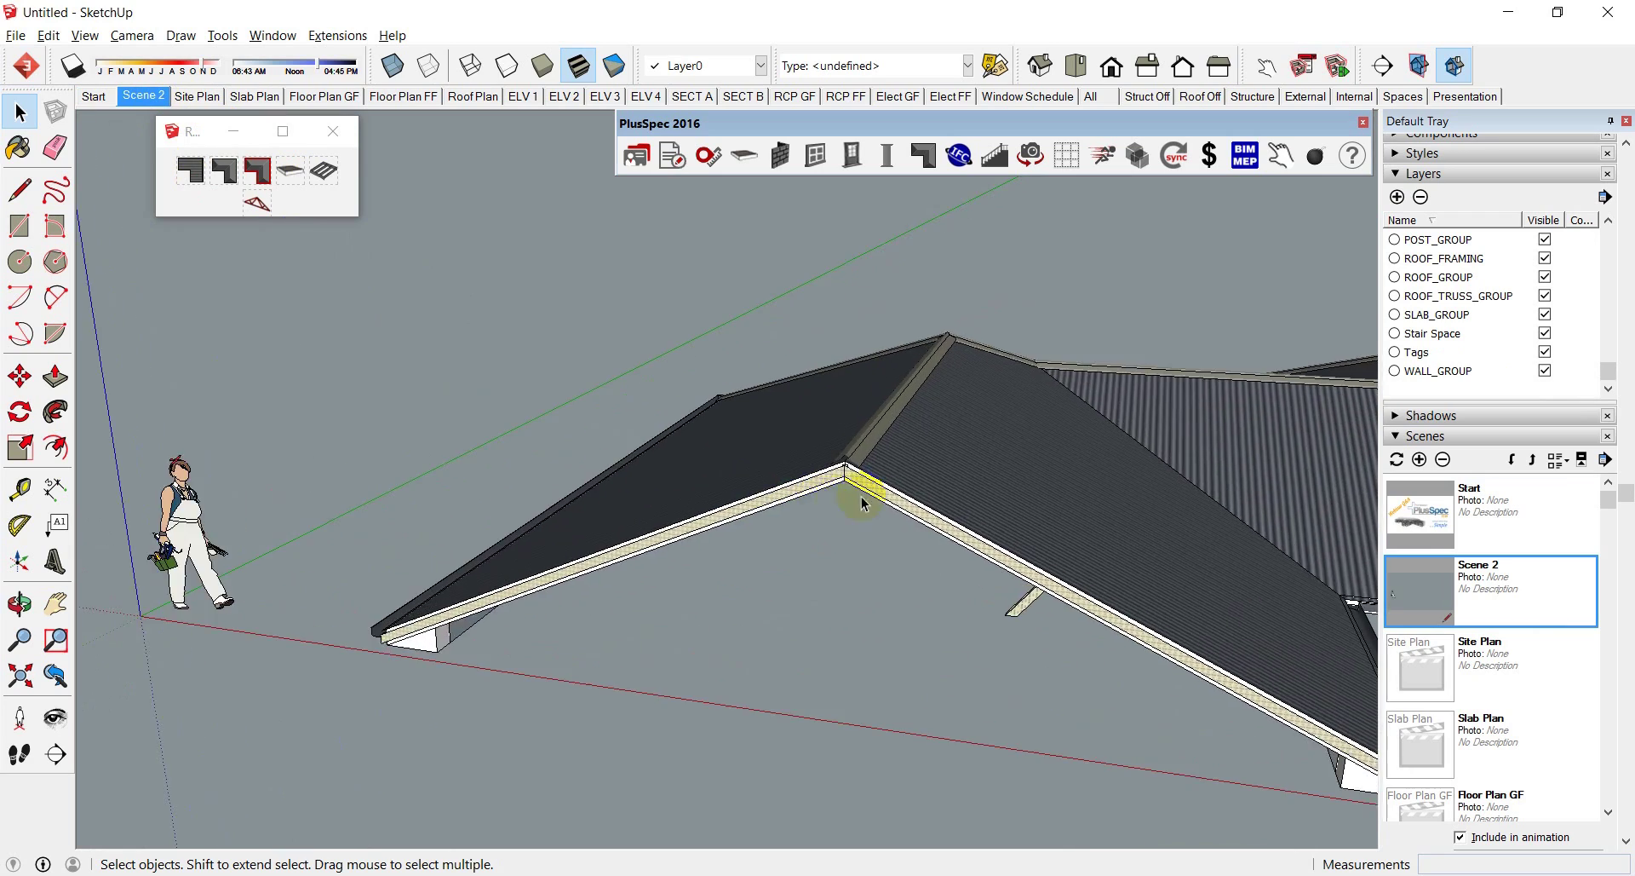
middle_drag(878, 501, 694, 421)
drag(691, 416, 629, 366)
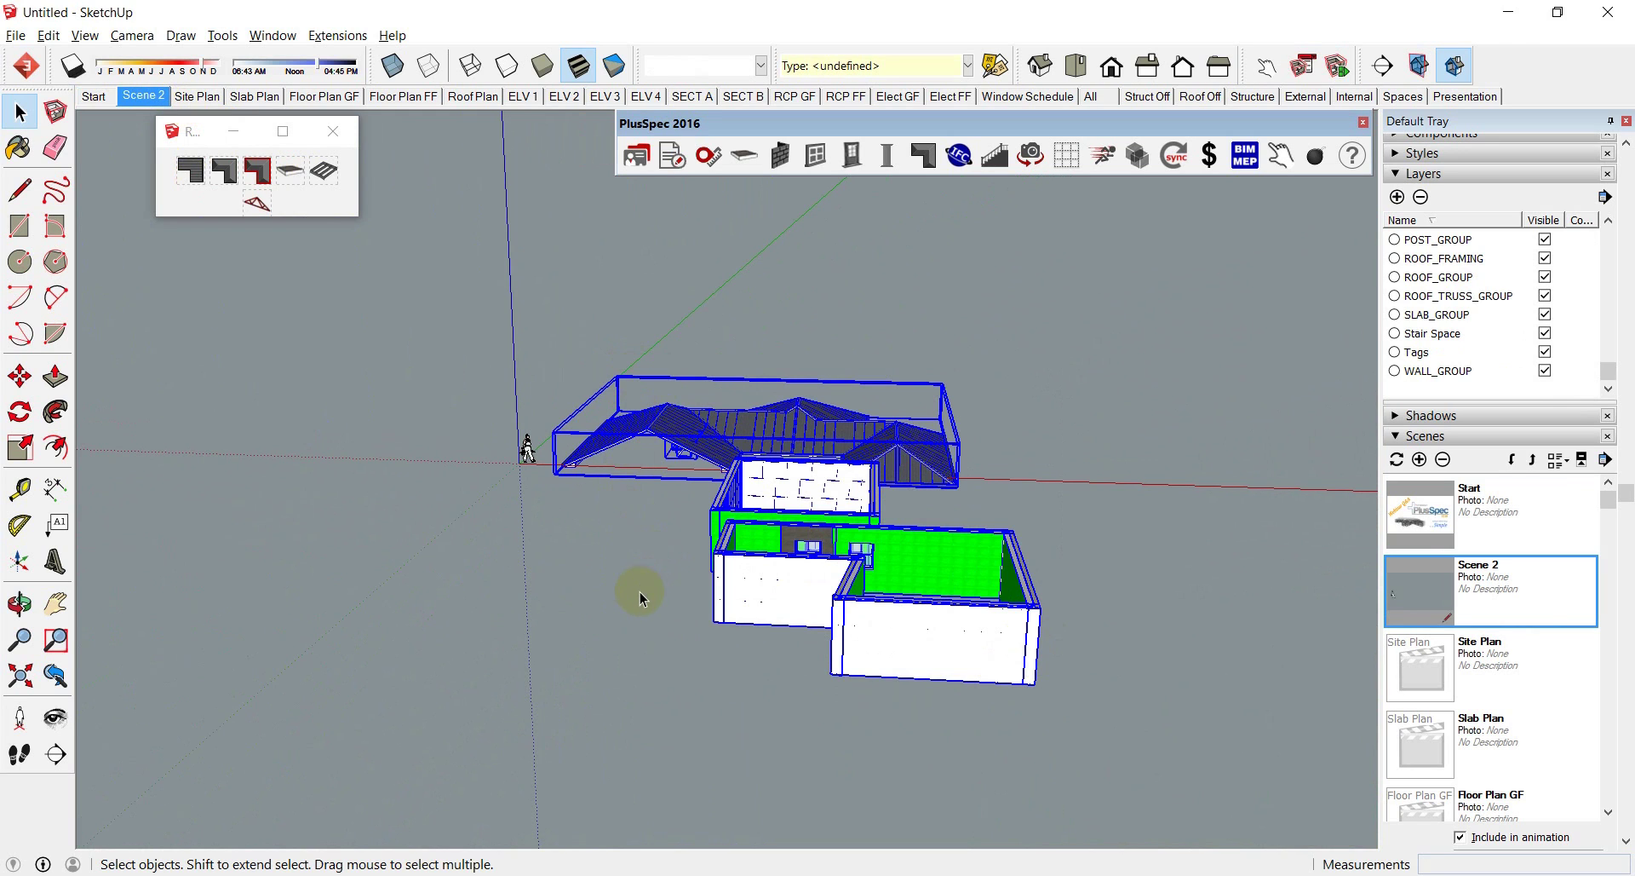
click(611, 636)
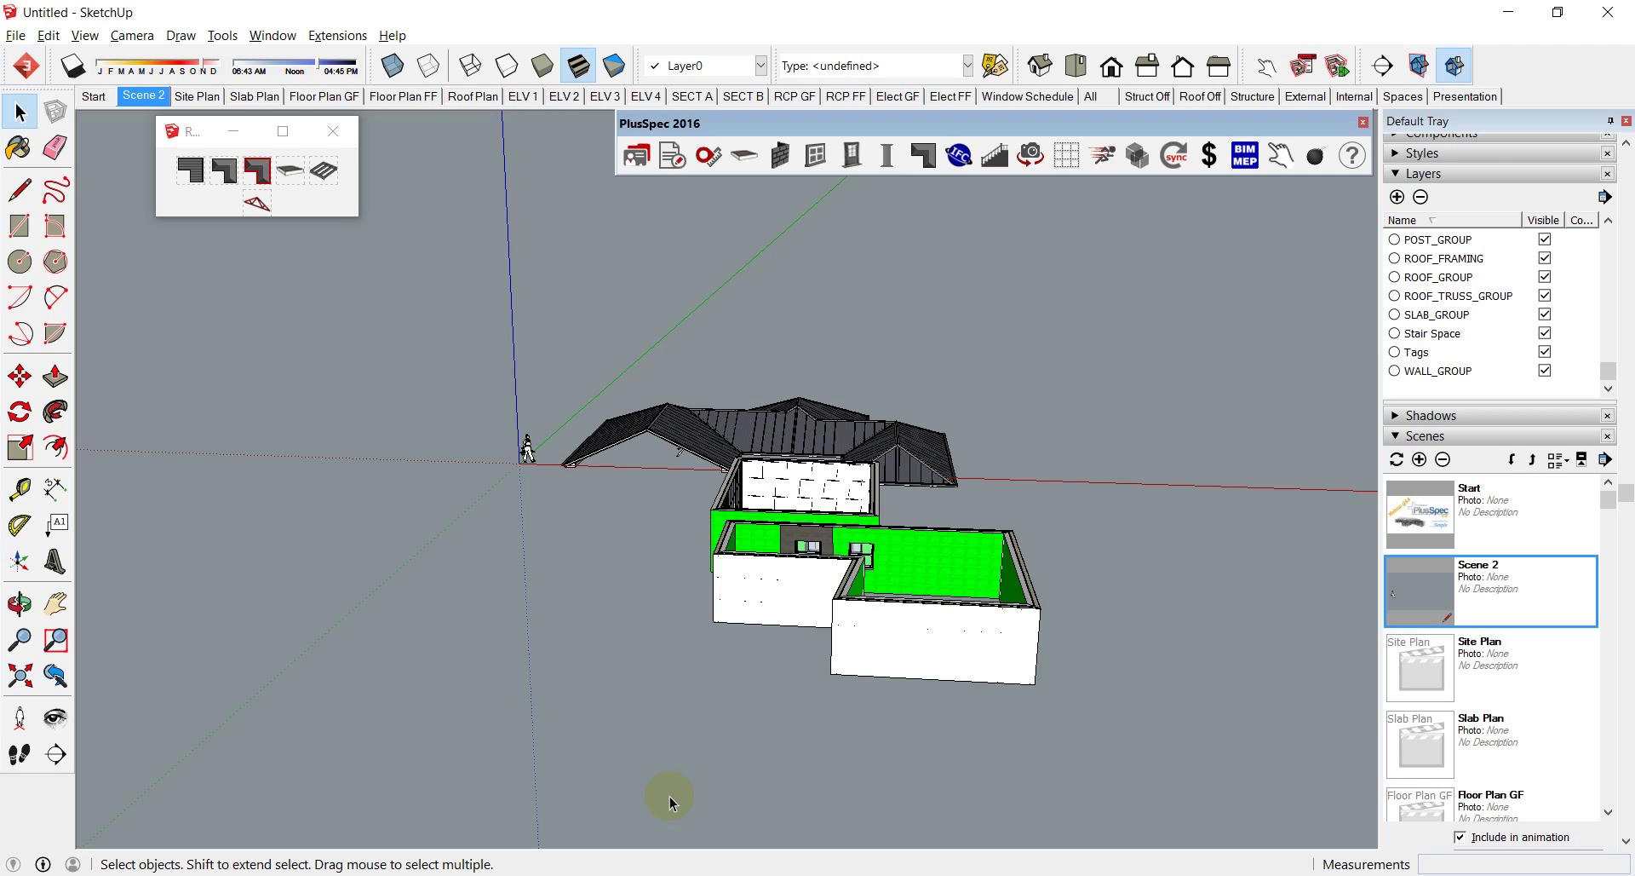
Switch to the webinar attendee questions spreadsheet in Chrome and read the question about consultants needing PlusSpec to read comments
key(alt+Tab)
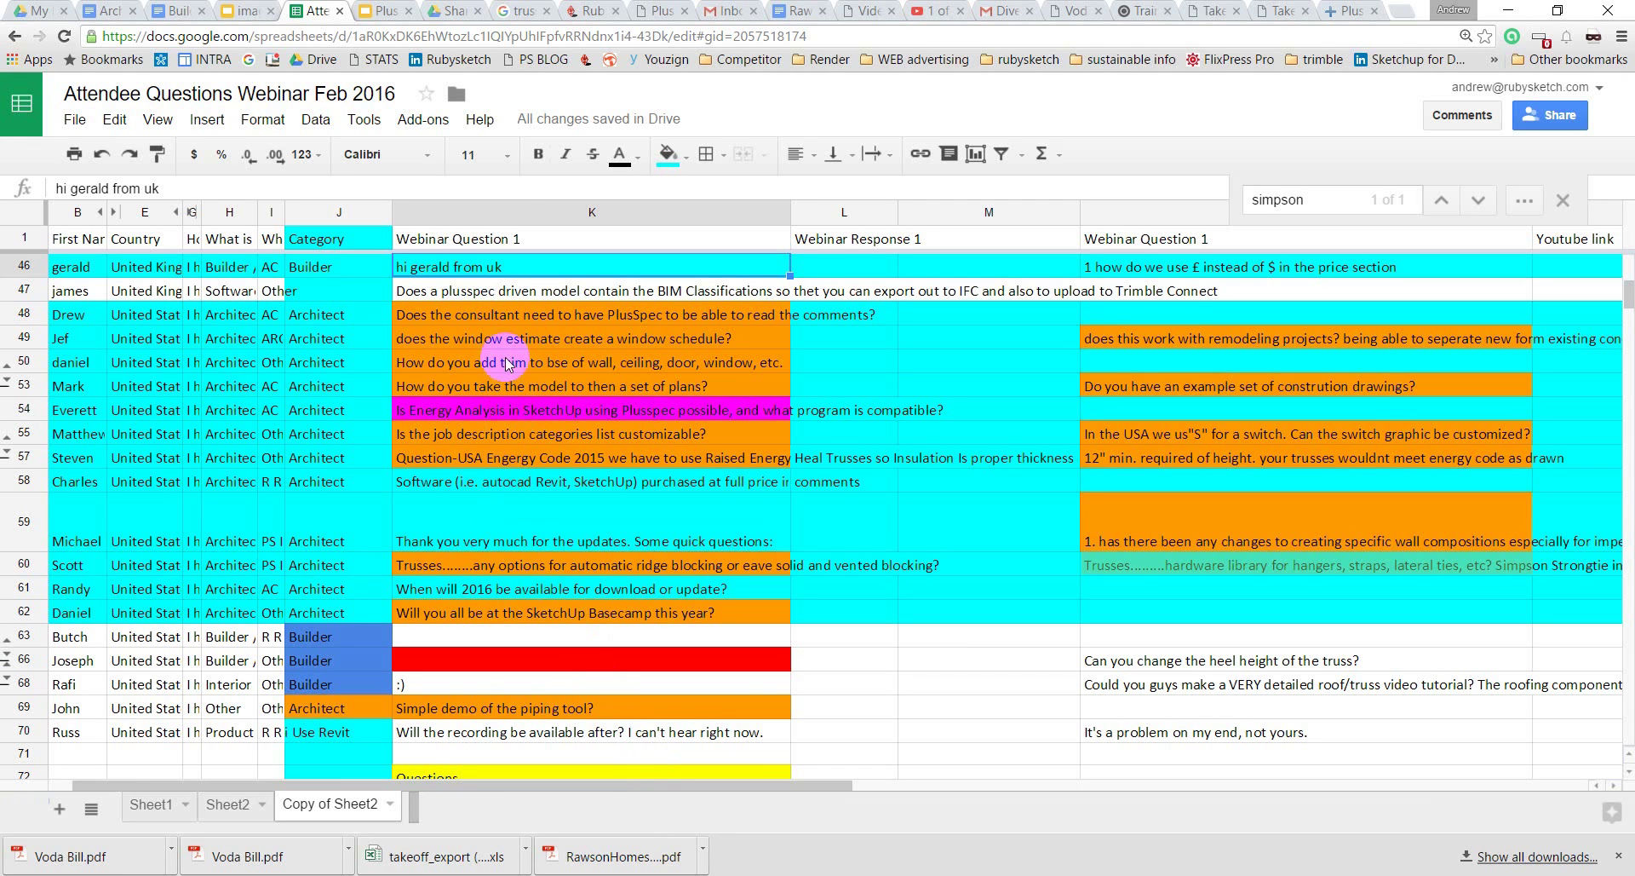
click(459, 317)
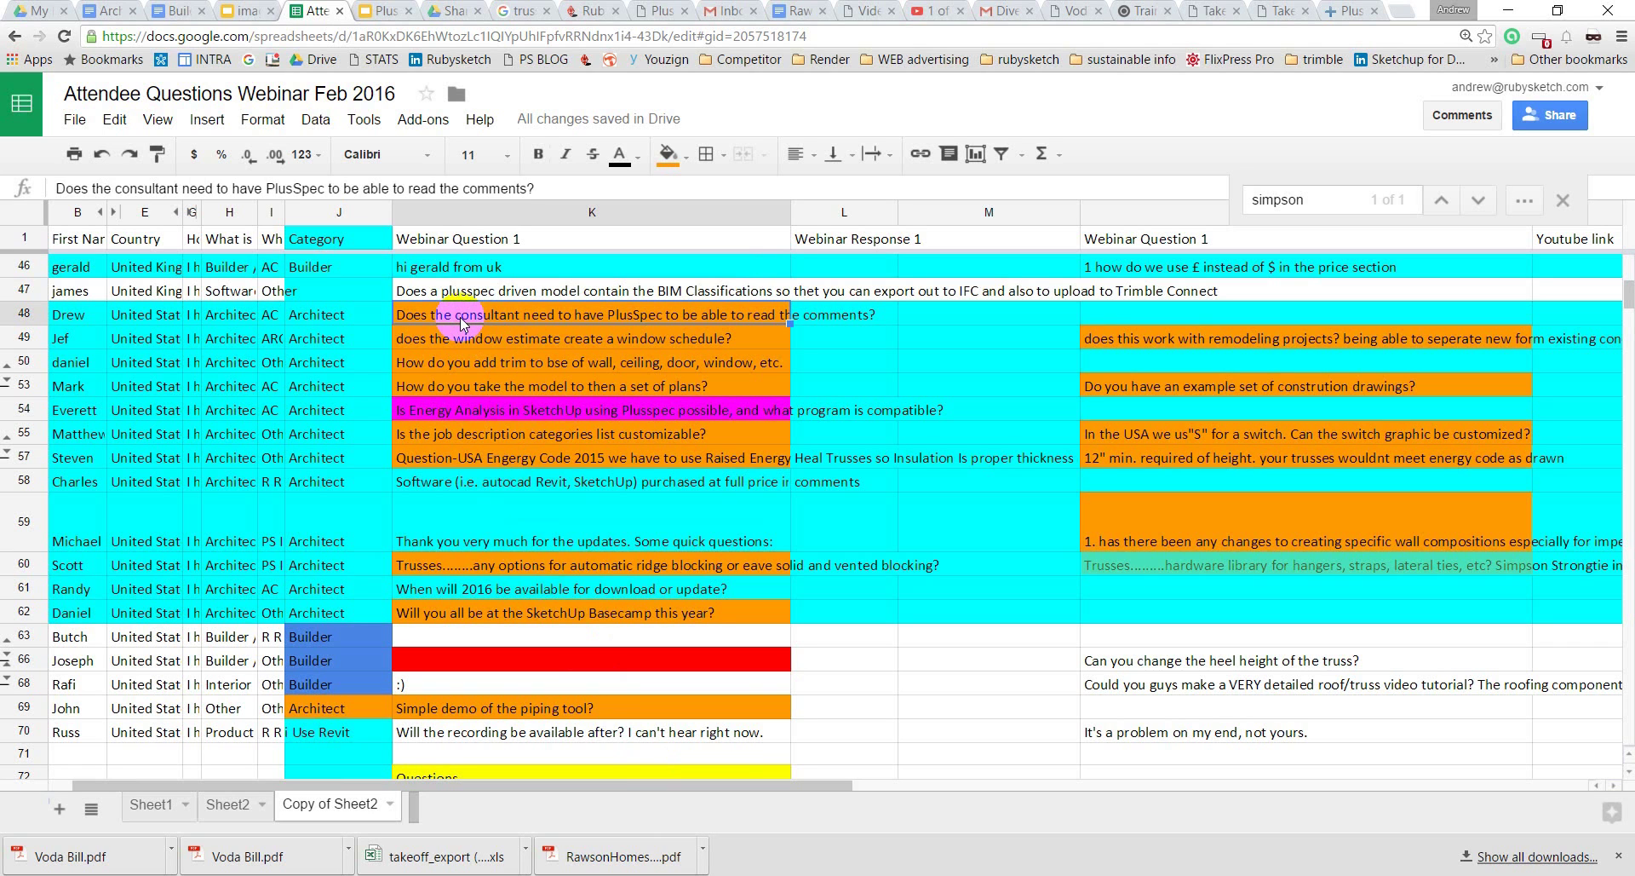
Switch back to SketchUp, open the PlusSpec Tag Tool and display the Structure scene
key(alt+Tab)
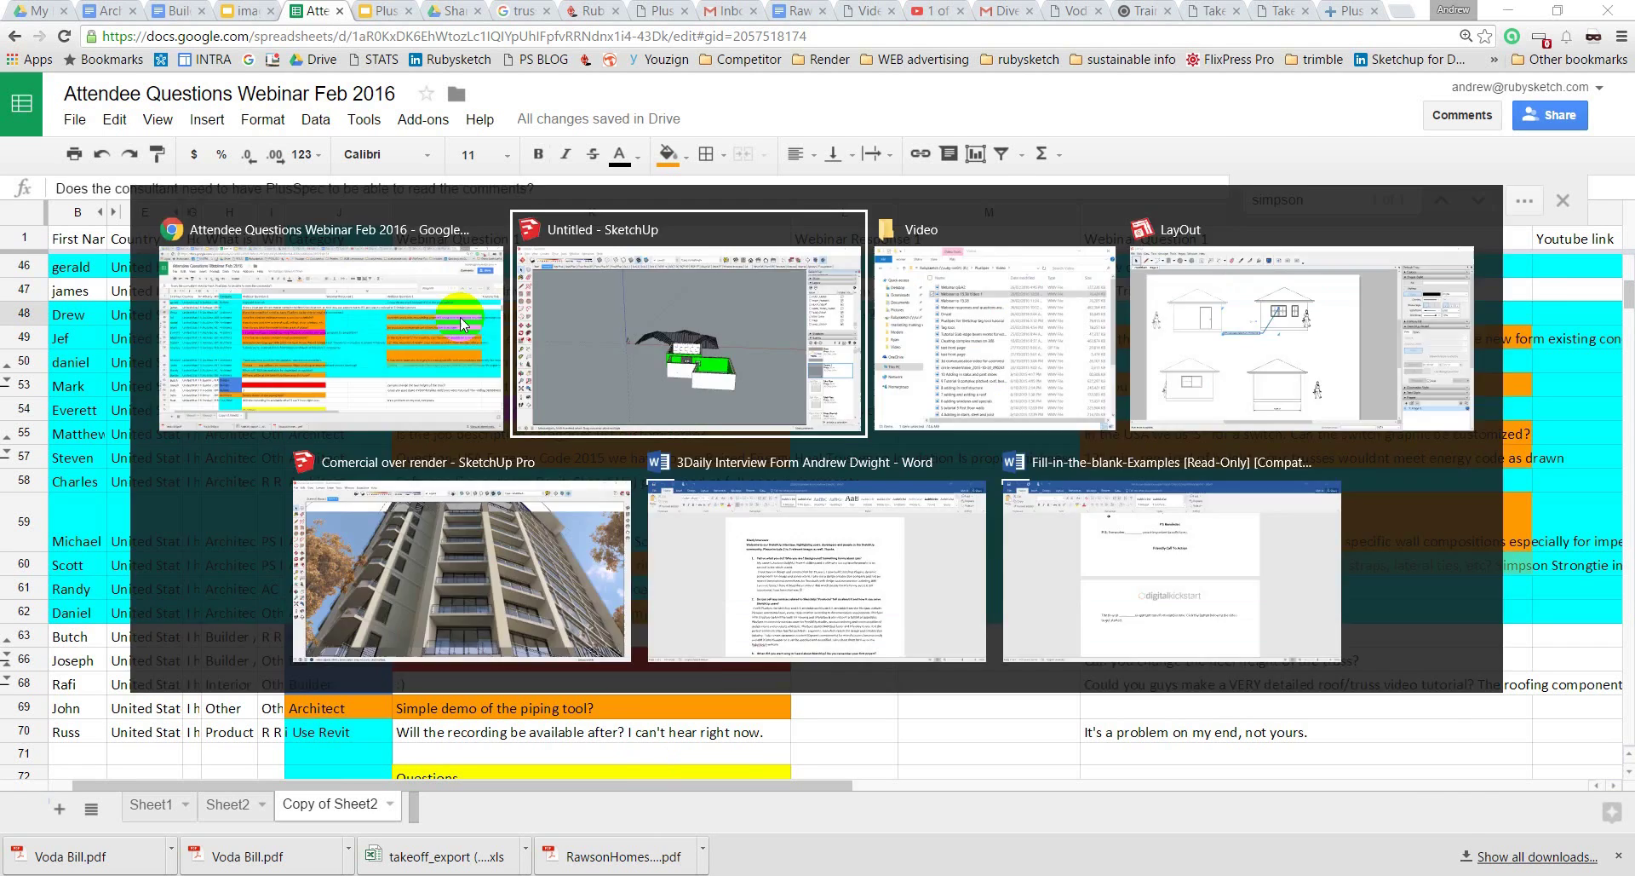
mouse_move(940, 505)
middle_down()
mouse_move(788, 460)
mouse_move(934, 474)
middle_up()
scroll(934, 475, down, 2)
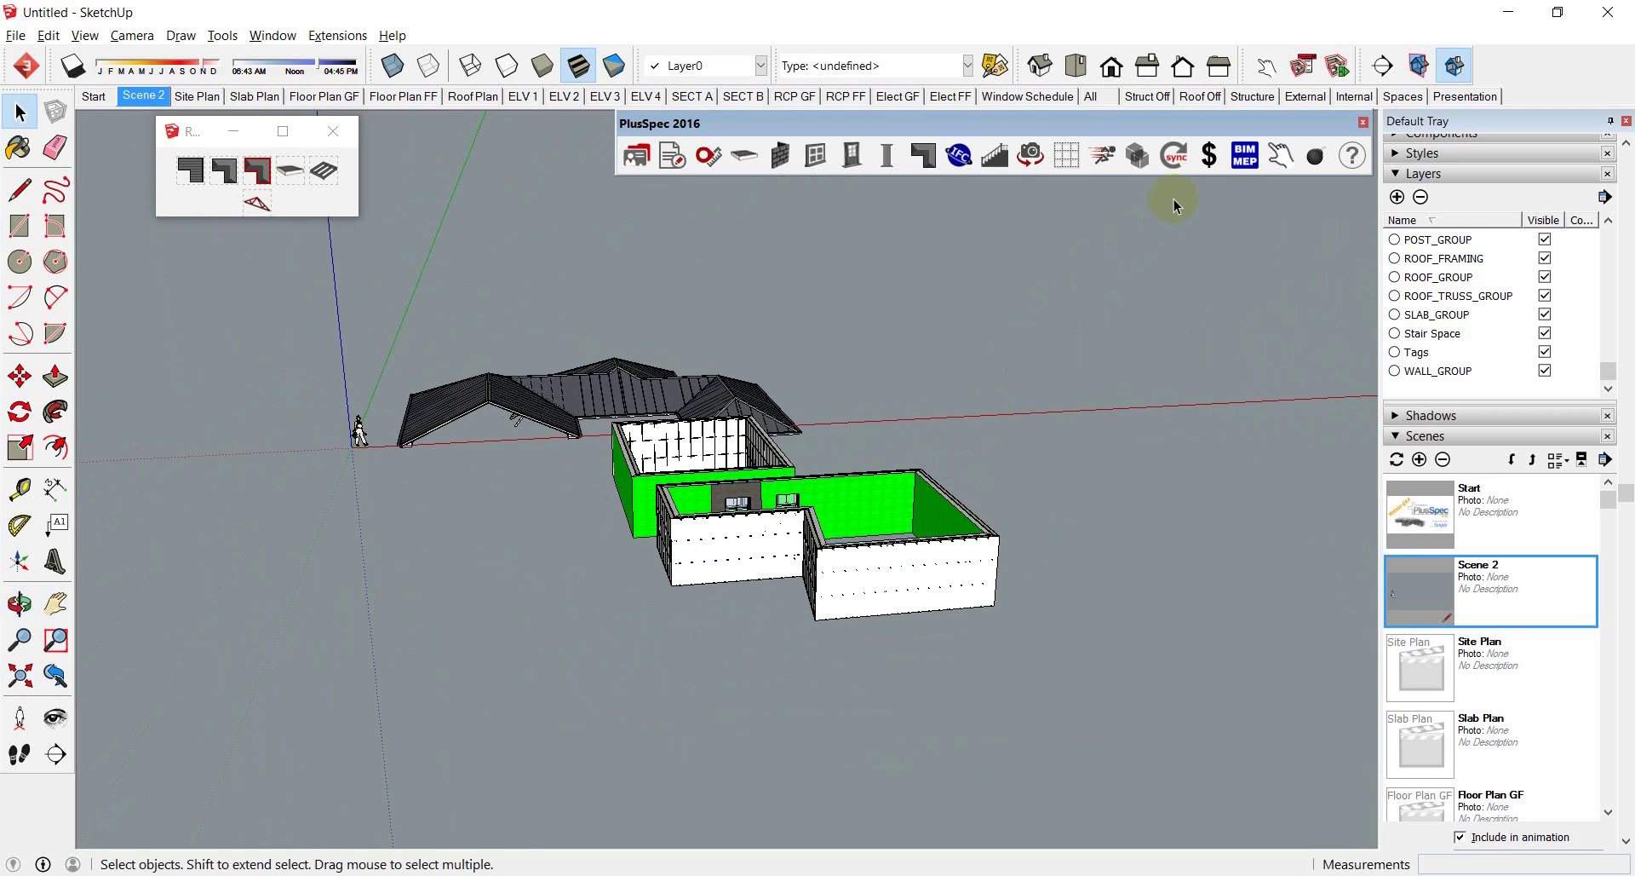
click(1244, 154)
click(107, 58)
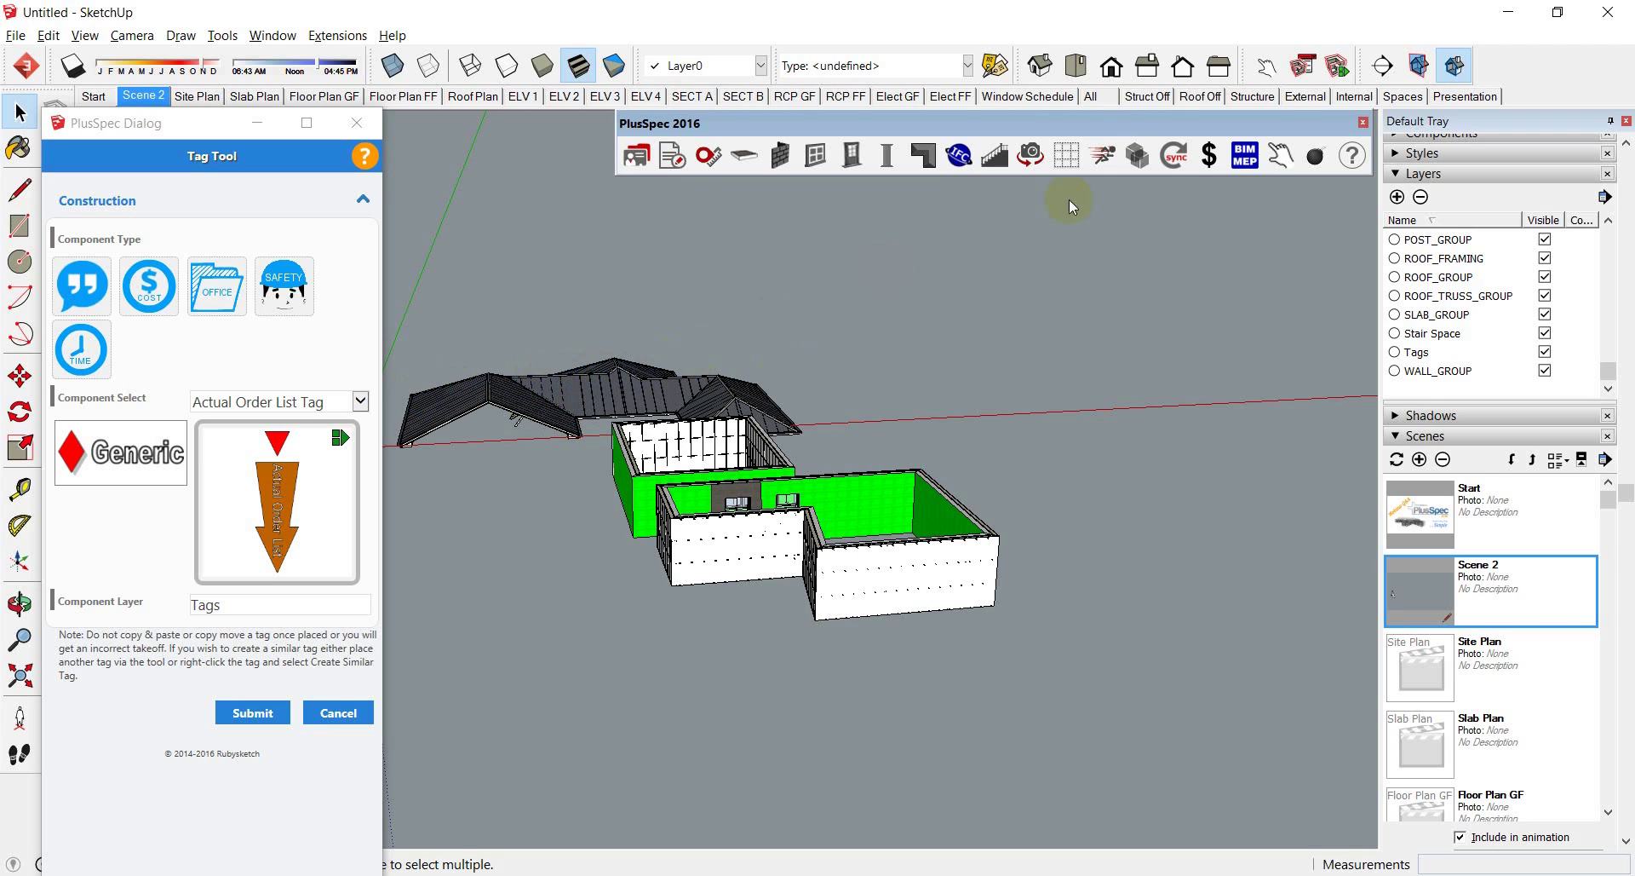
click(1252, 96)
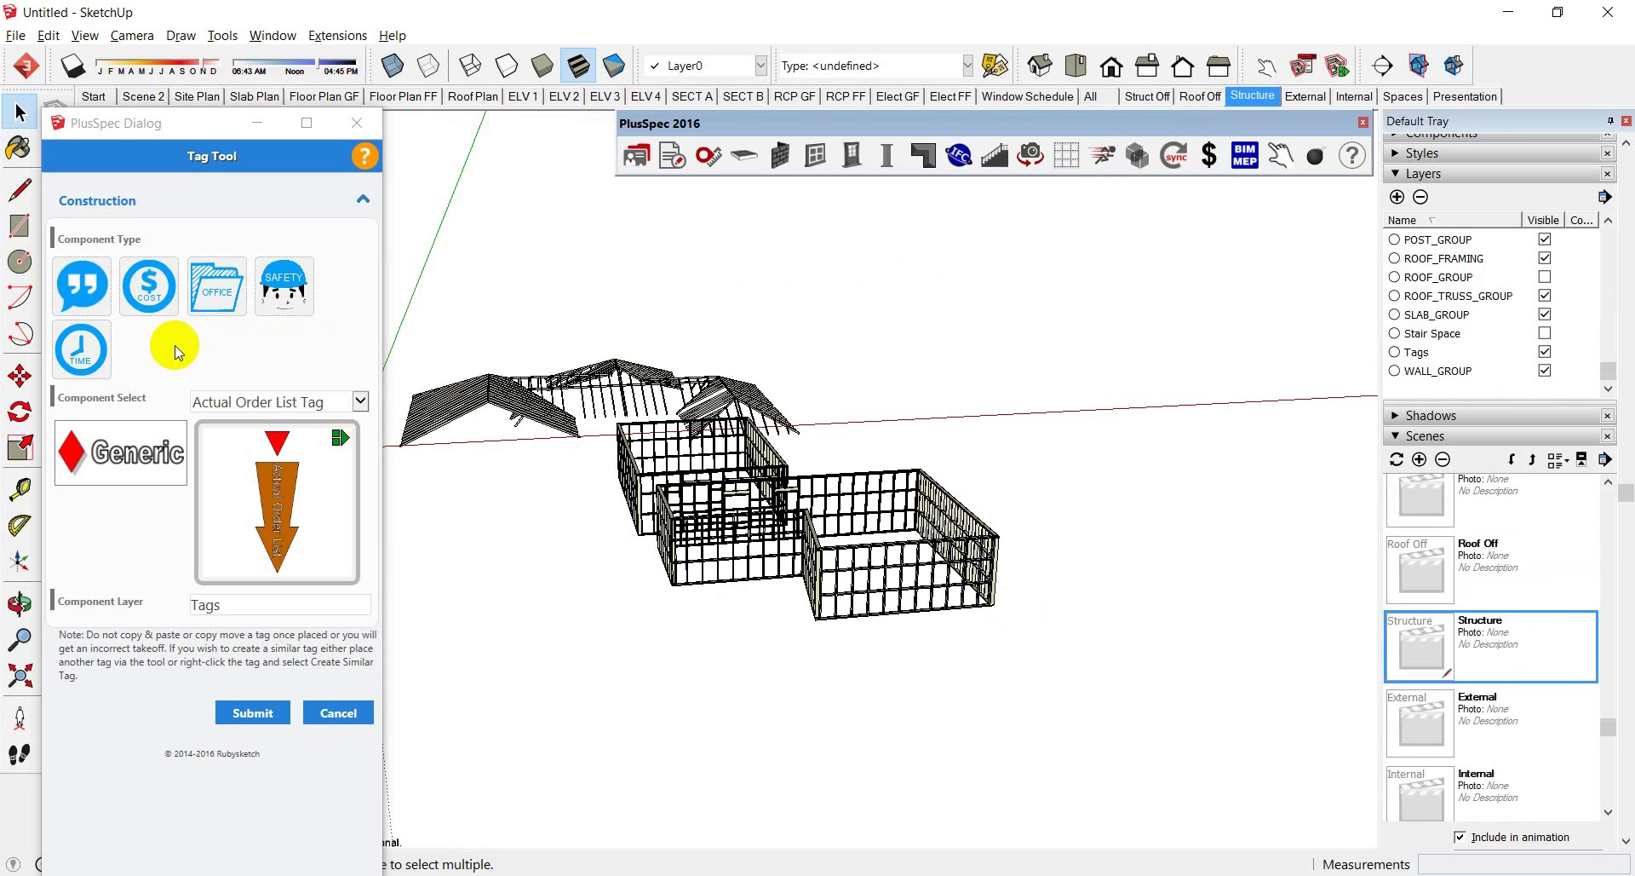
Place an Allocated Time Tag at the ridge of the front gable's roof framing
click(78, 347)
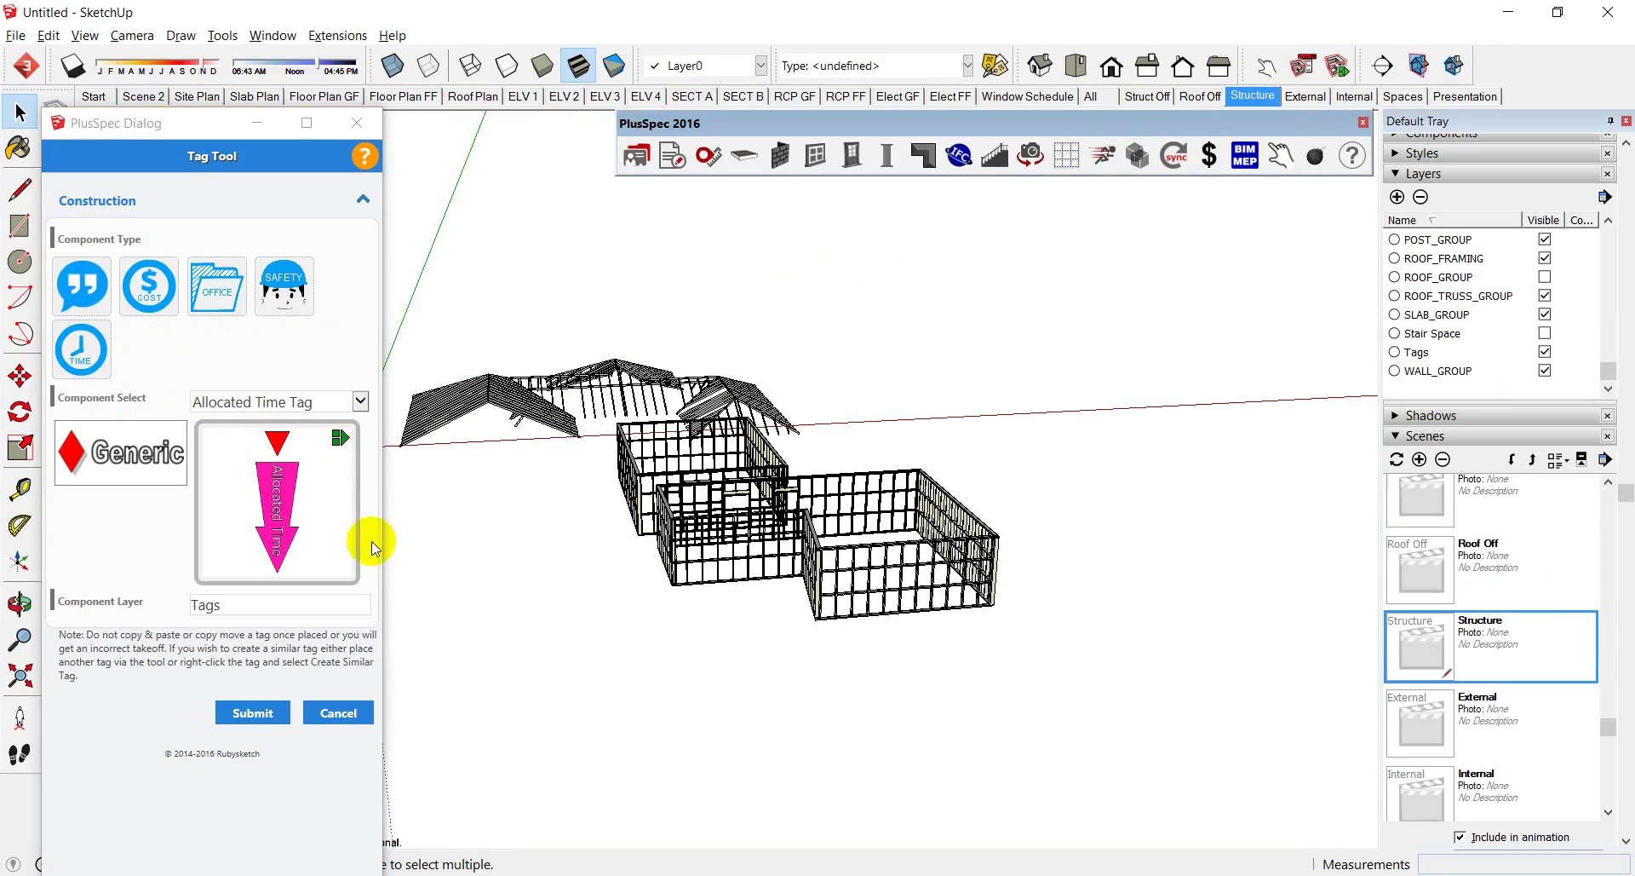
click(253, 712)
scroll(518, 370, up, 1)
scroll(518, 370, up, 6)
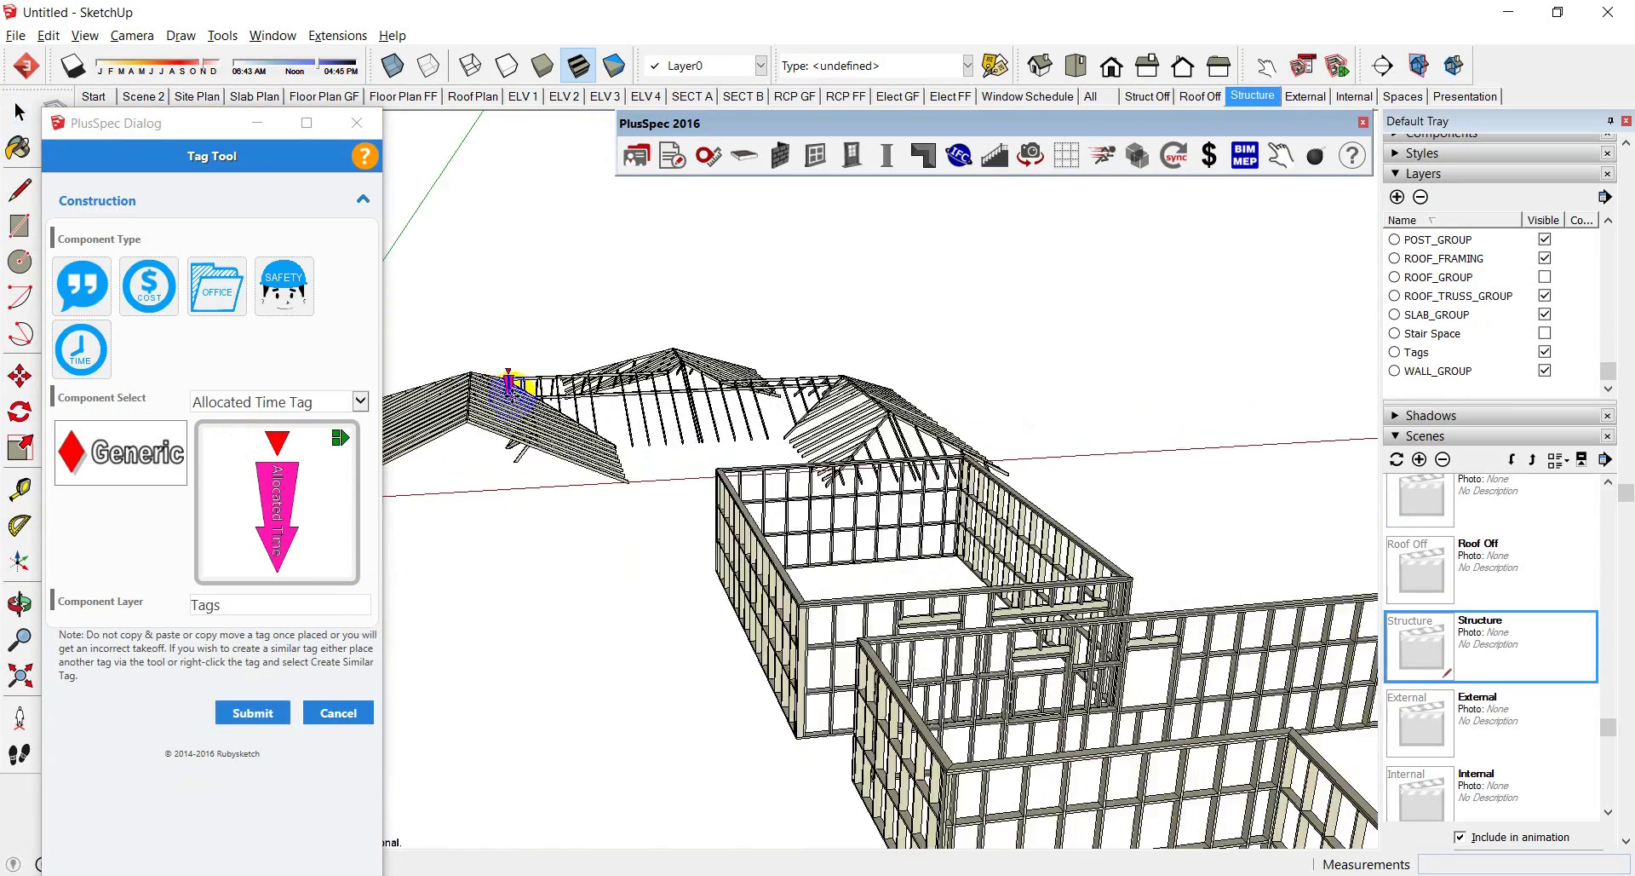
middle_drag(515, 392, 767, 464)
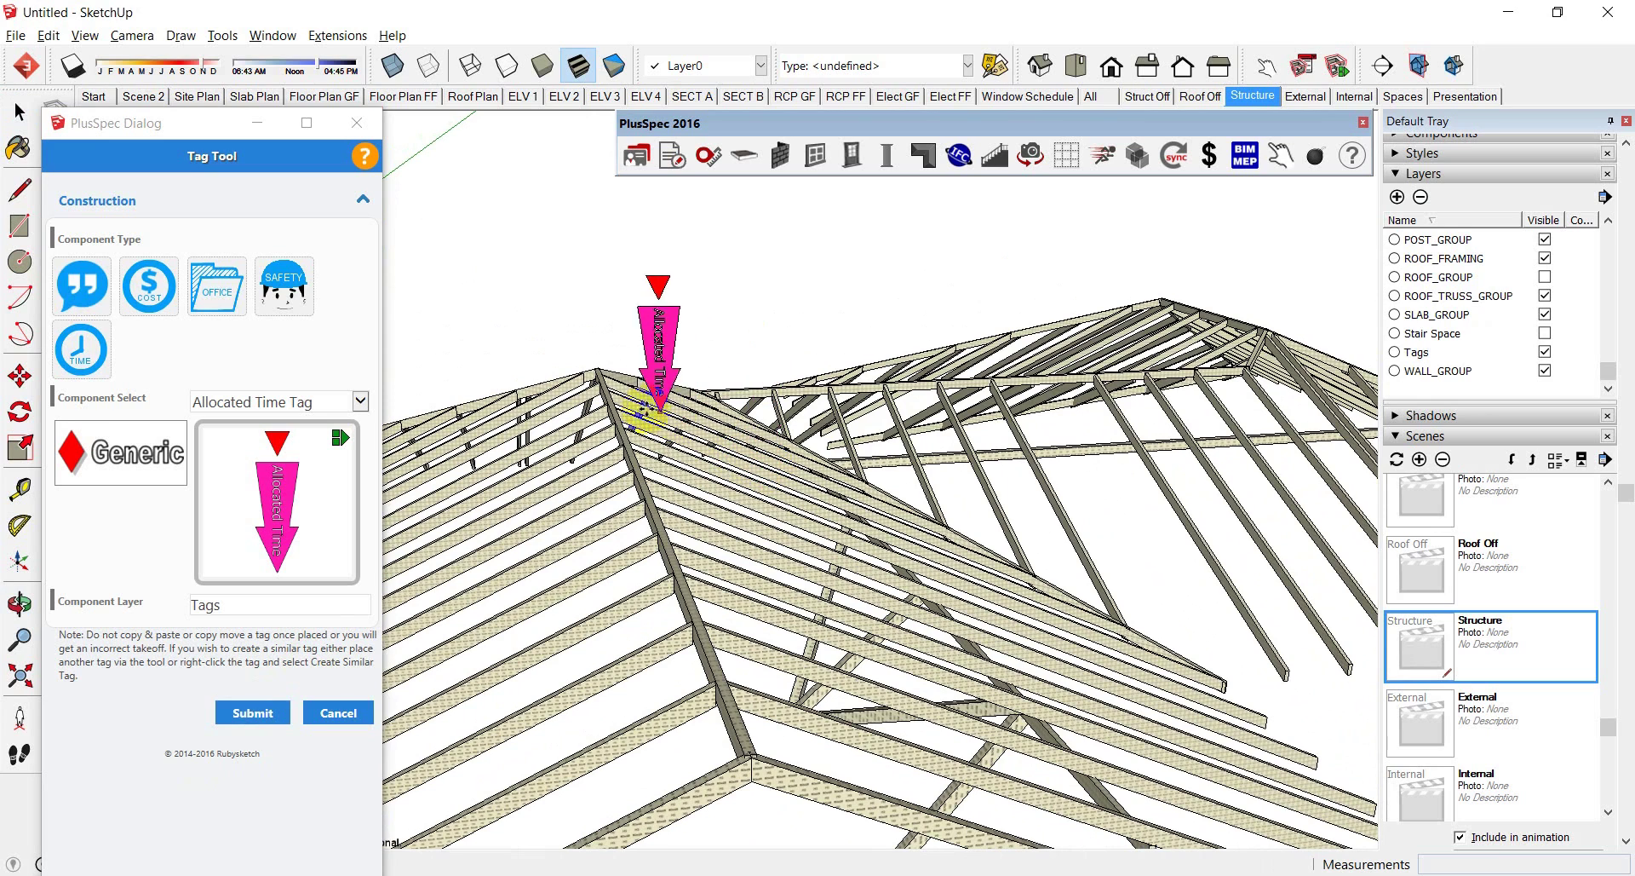
click(619, 419)
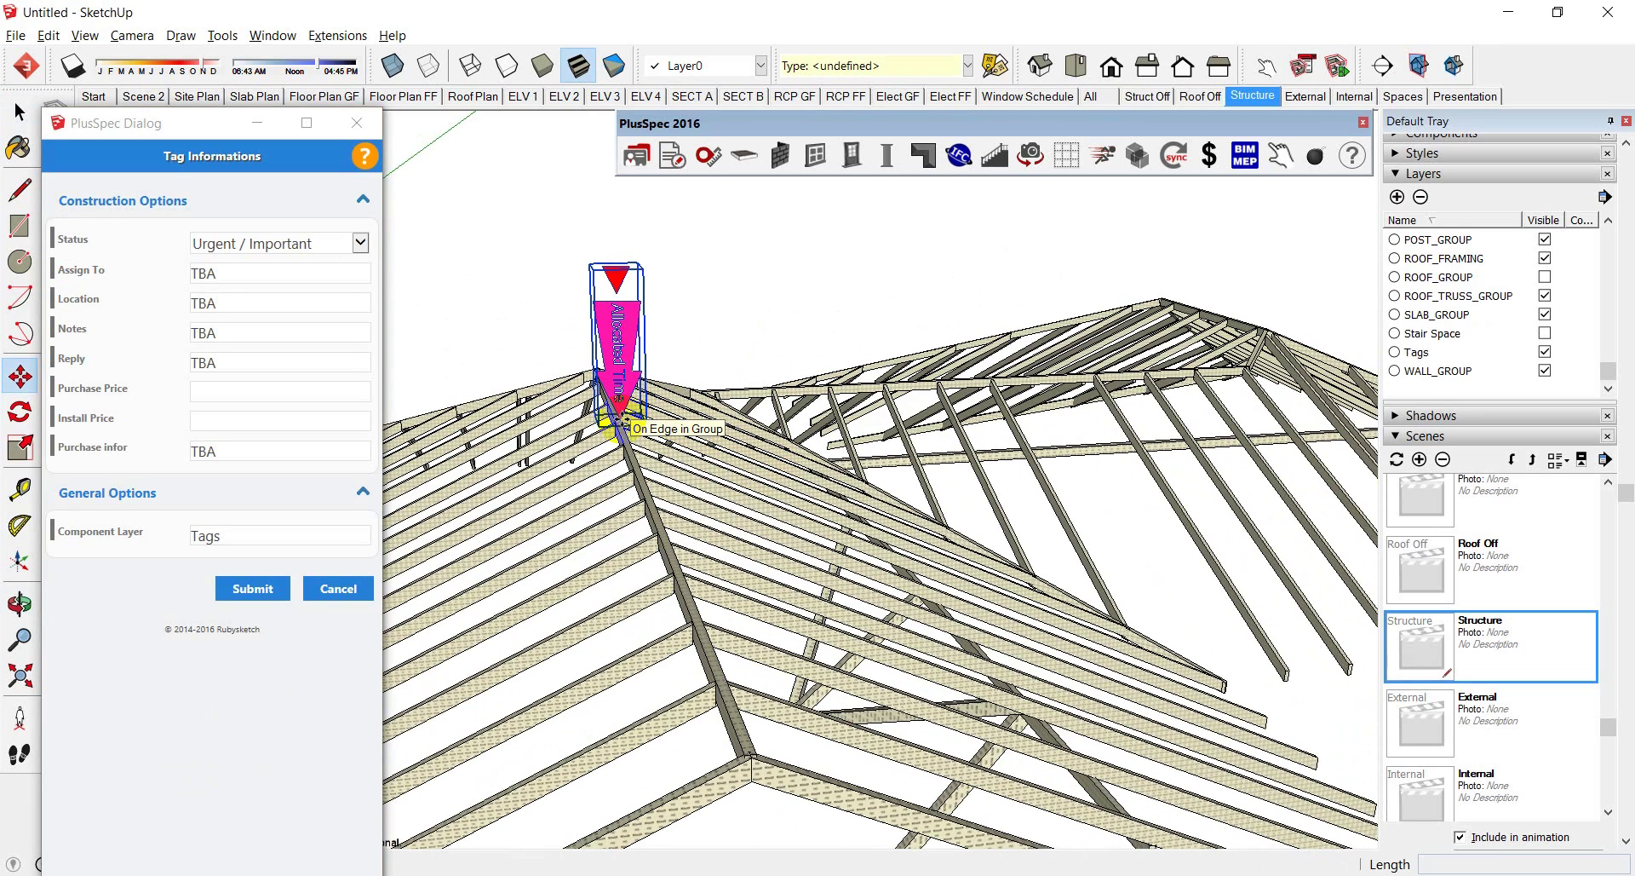
Assign the allocated time tag to Carpenter and set its location to "pitched roof"
double_click(189, 273)
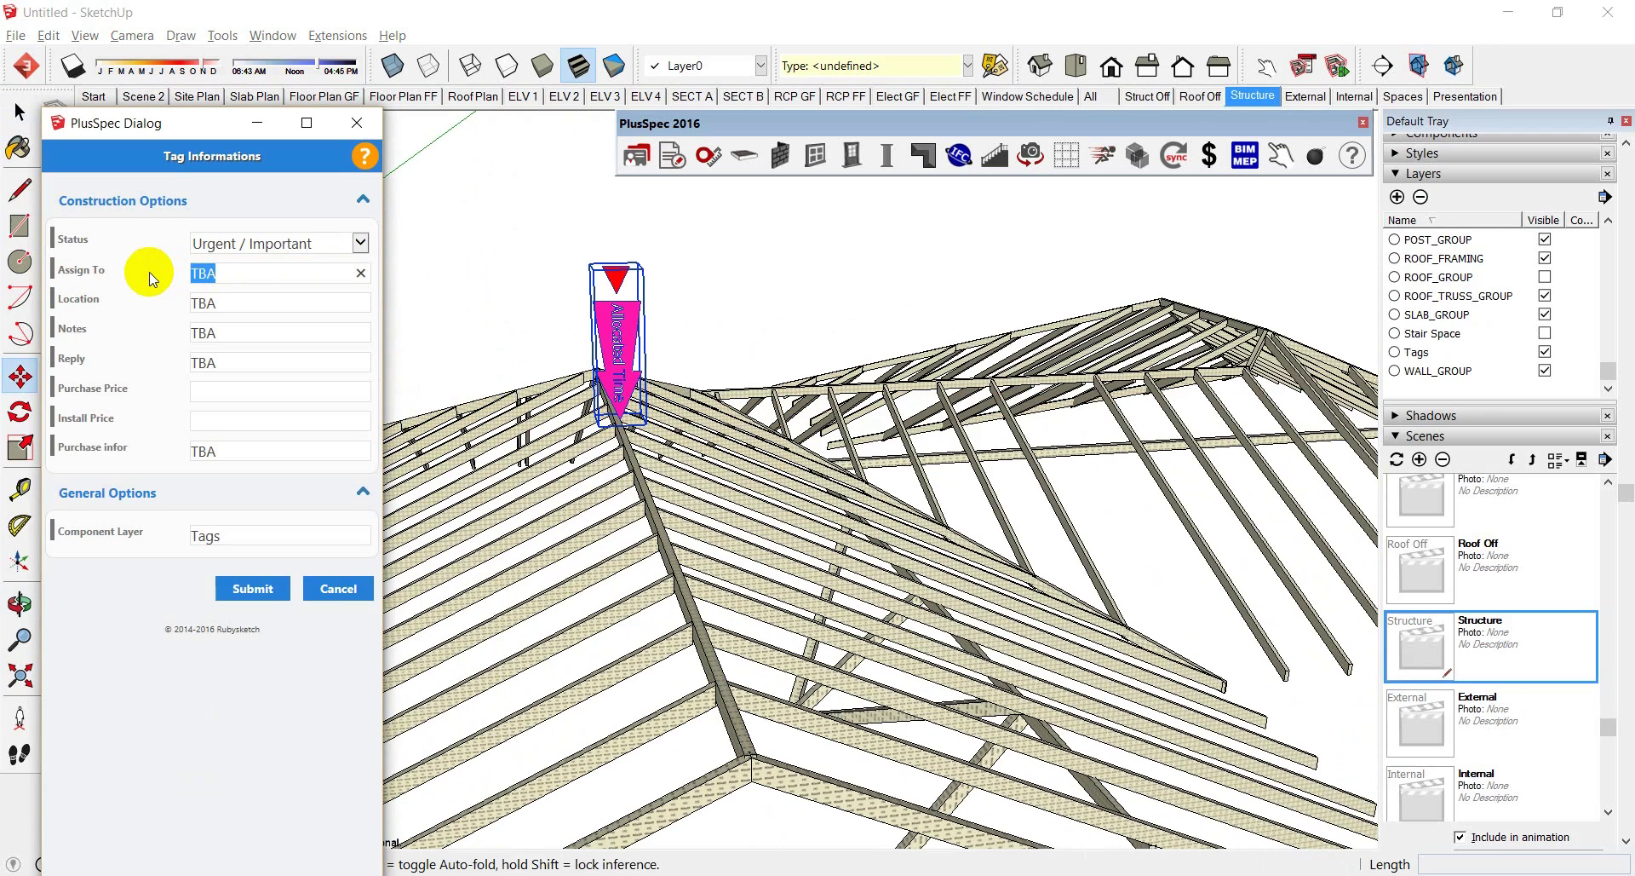
text(Carpenter)
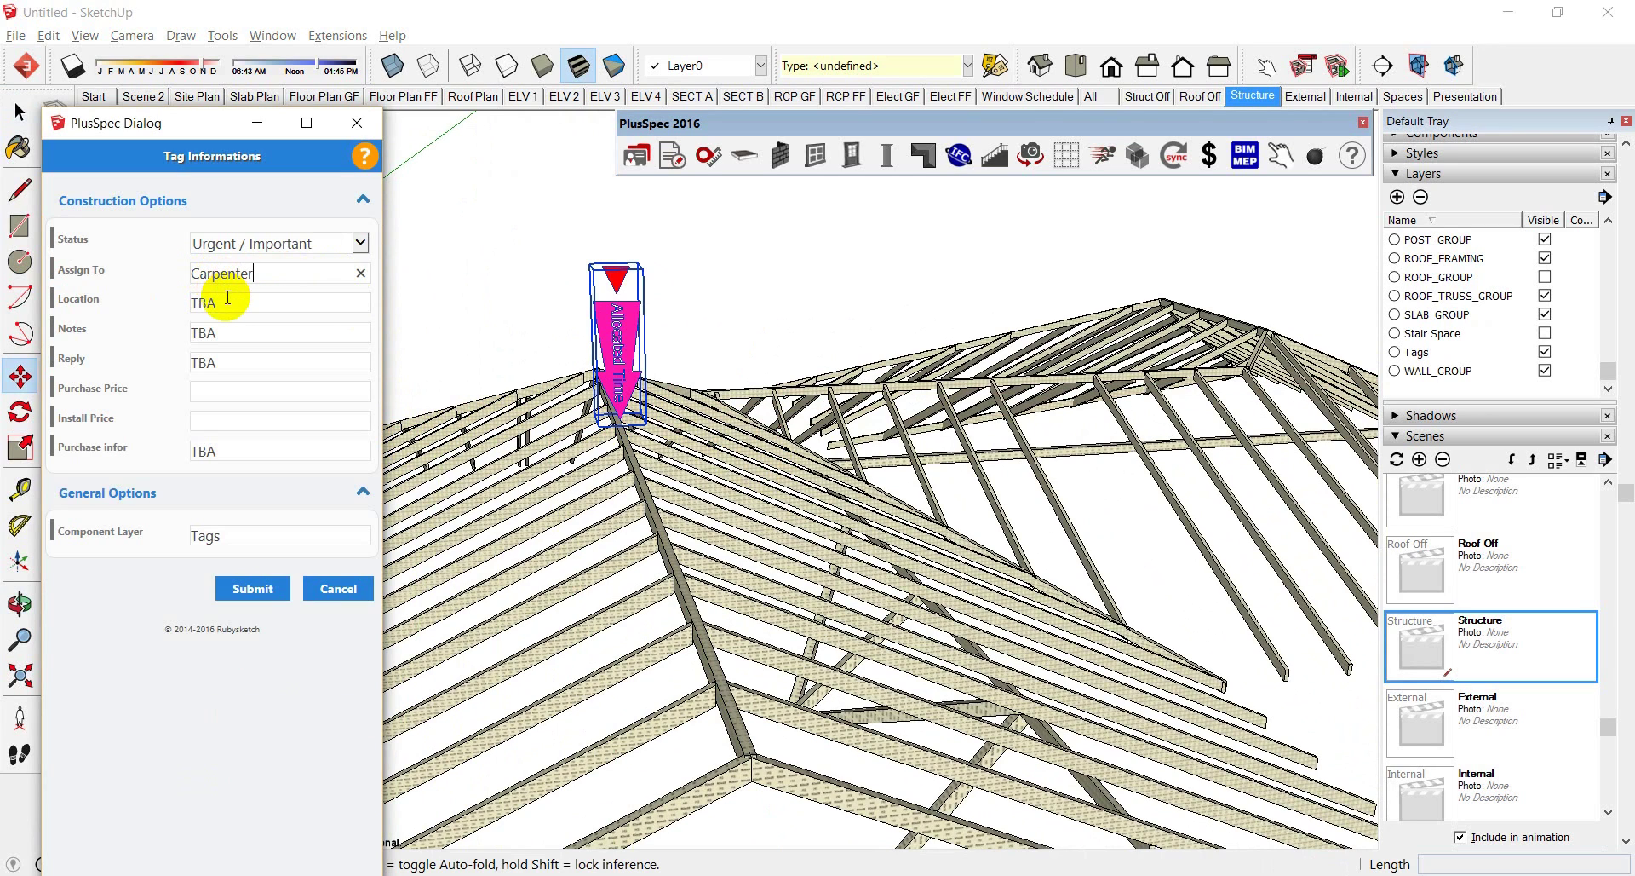
double_click(188, 304)
text(pitched roof)
Set the time tag's notes to "We are allowing 50 hours 2" and its install price to 10000
click(191, 334)
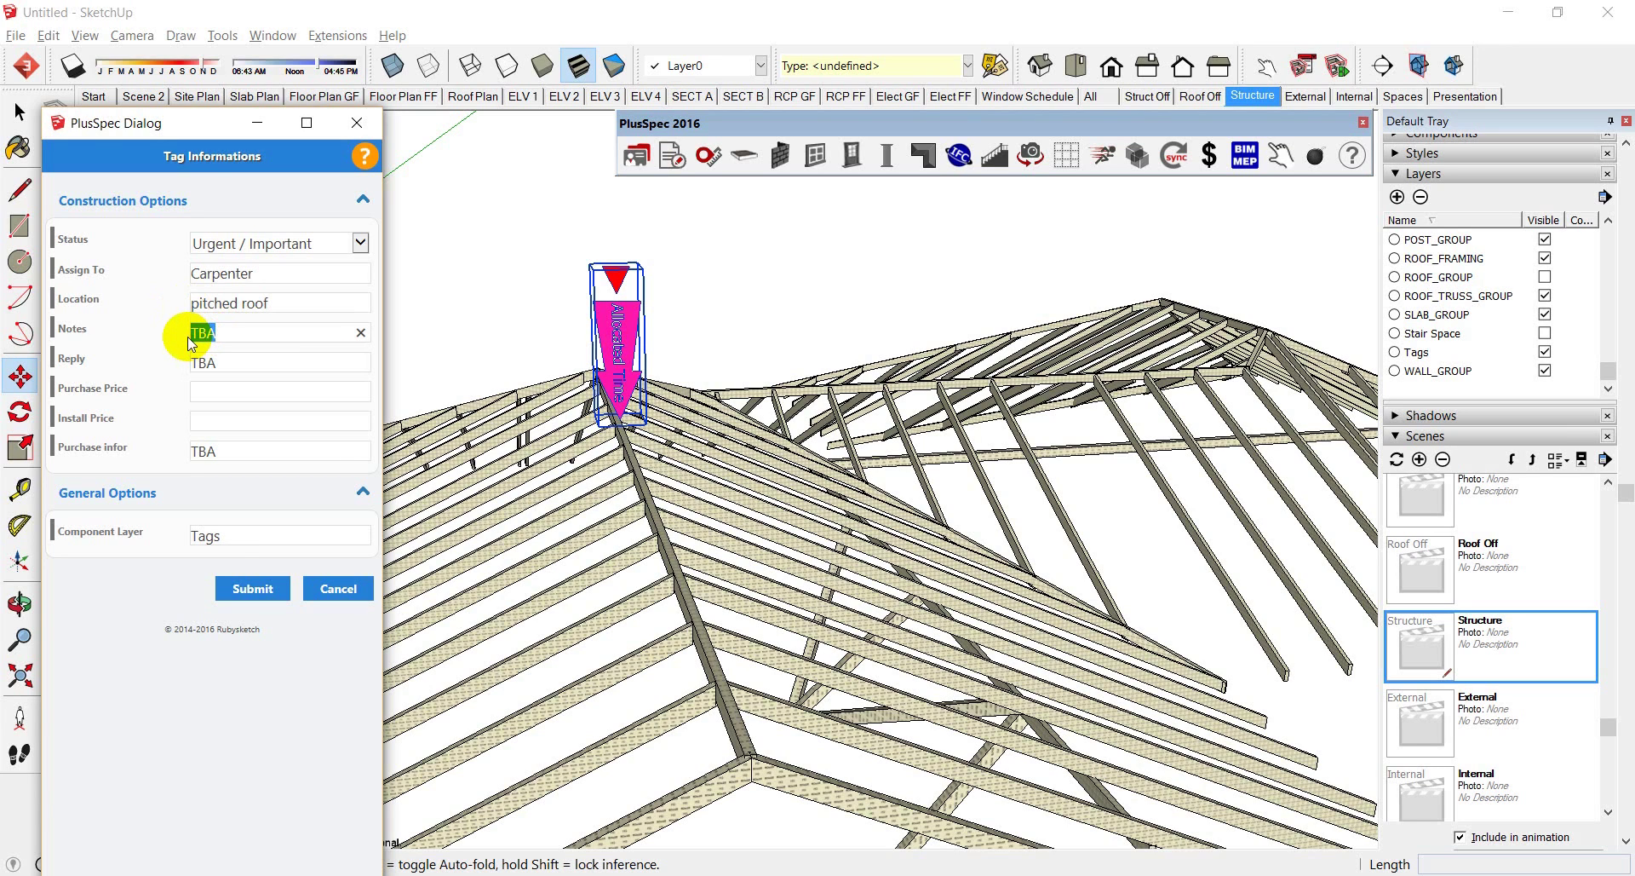
text(We are aloo)
key(BackSpace)
text(lowing 50 hours 2)
click(213, 425)
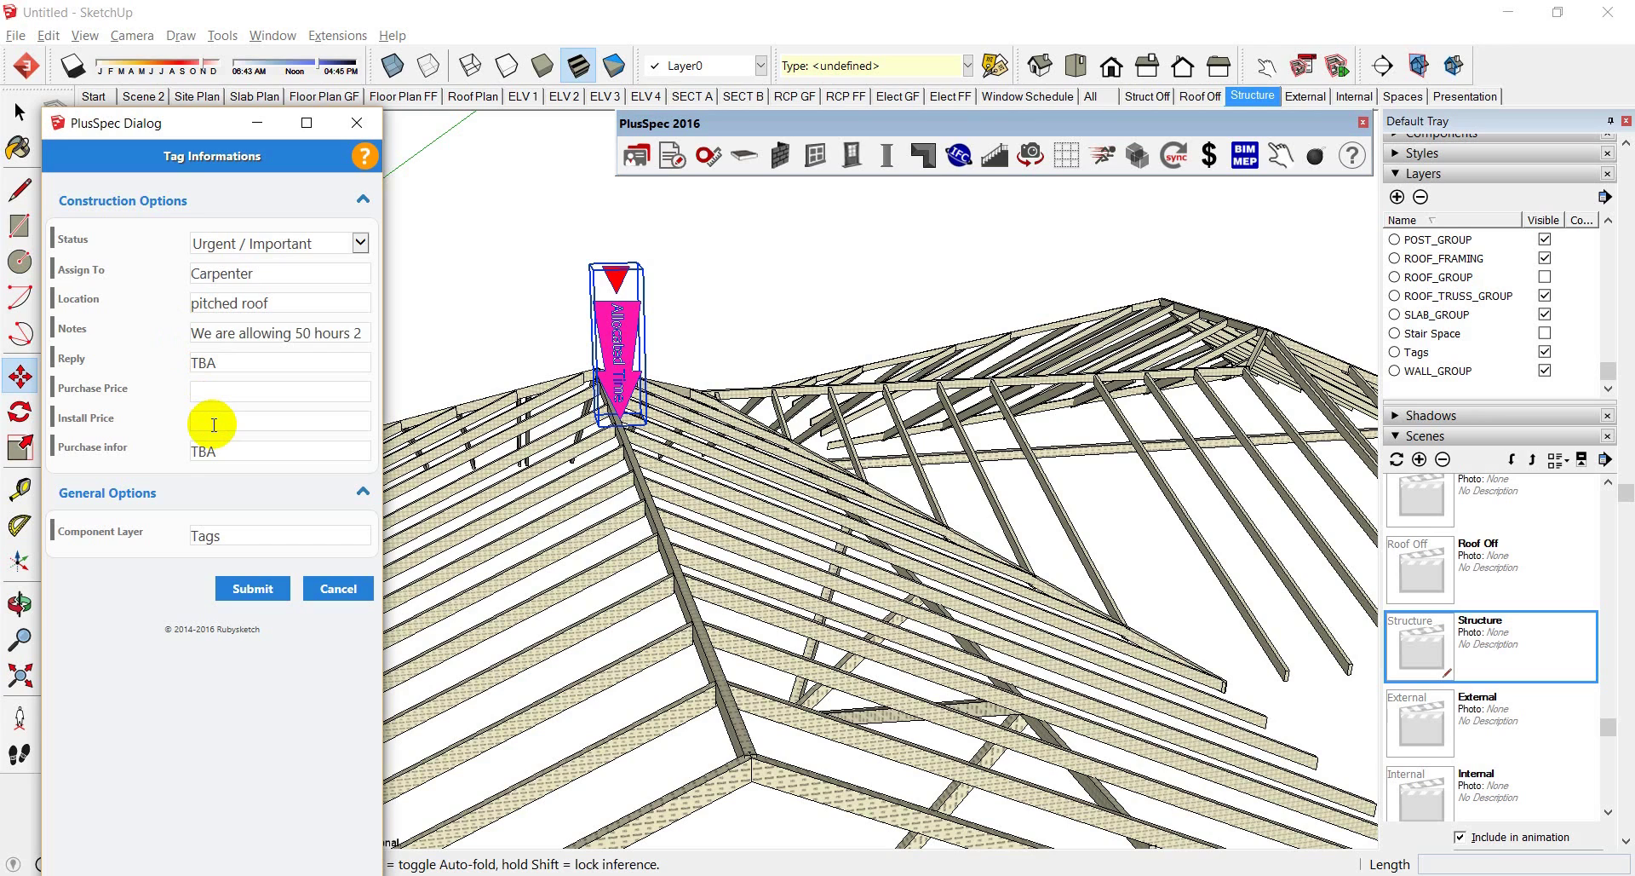
text(10000)
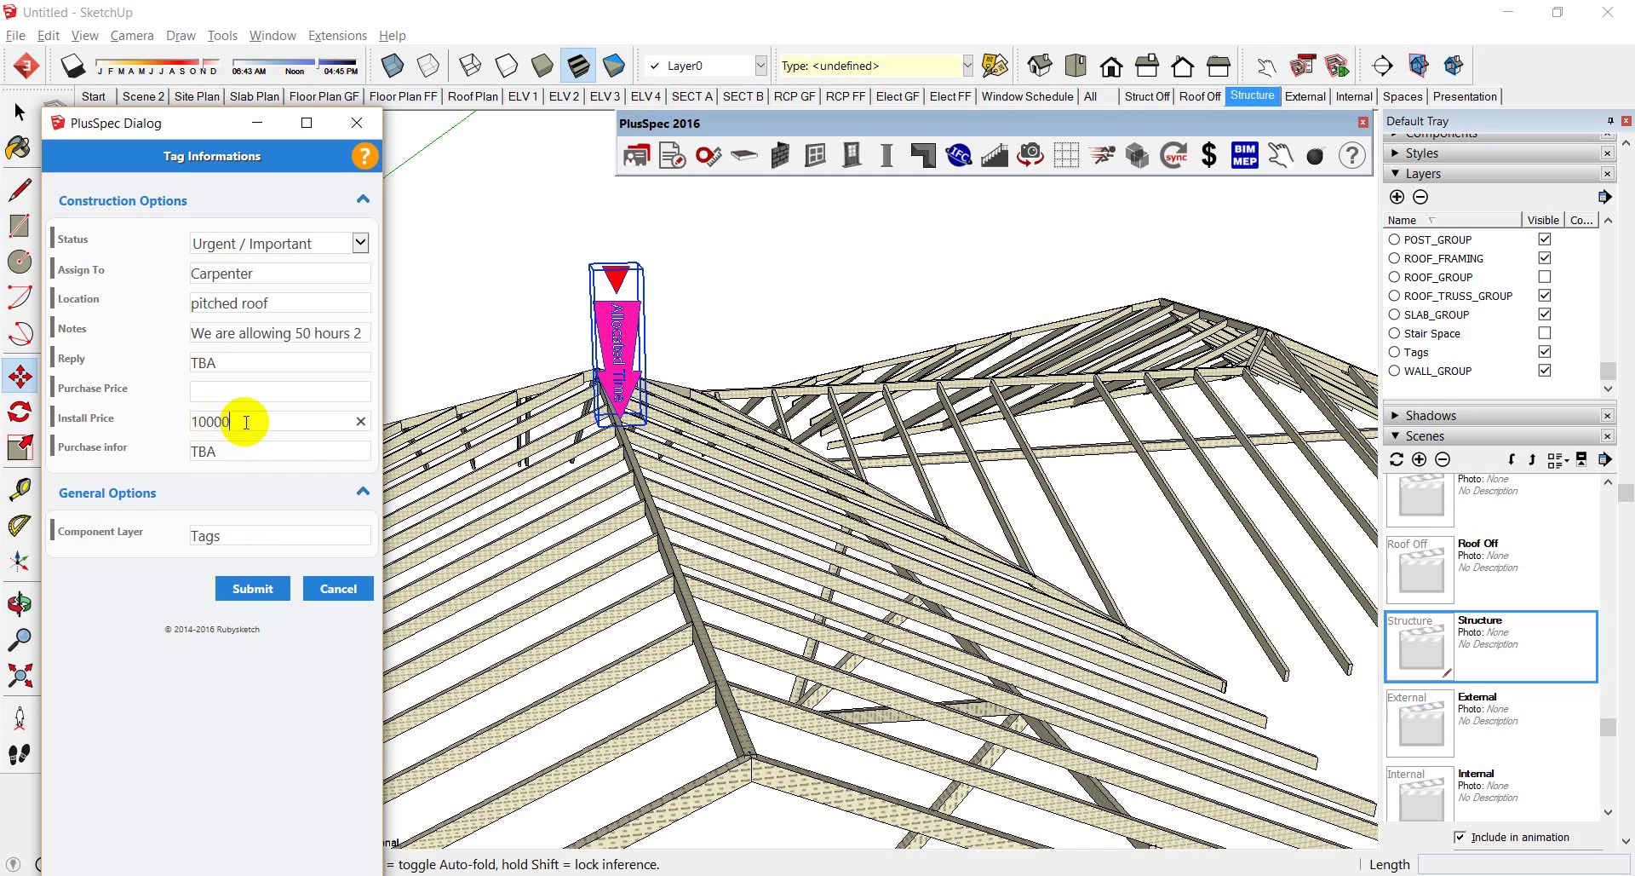
Set the time tag's purchase information to "bob the builder" and submit the tag information
click(259, 587)
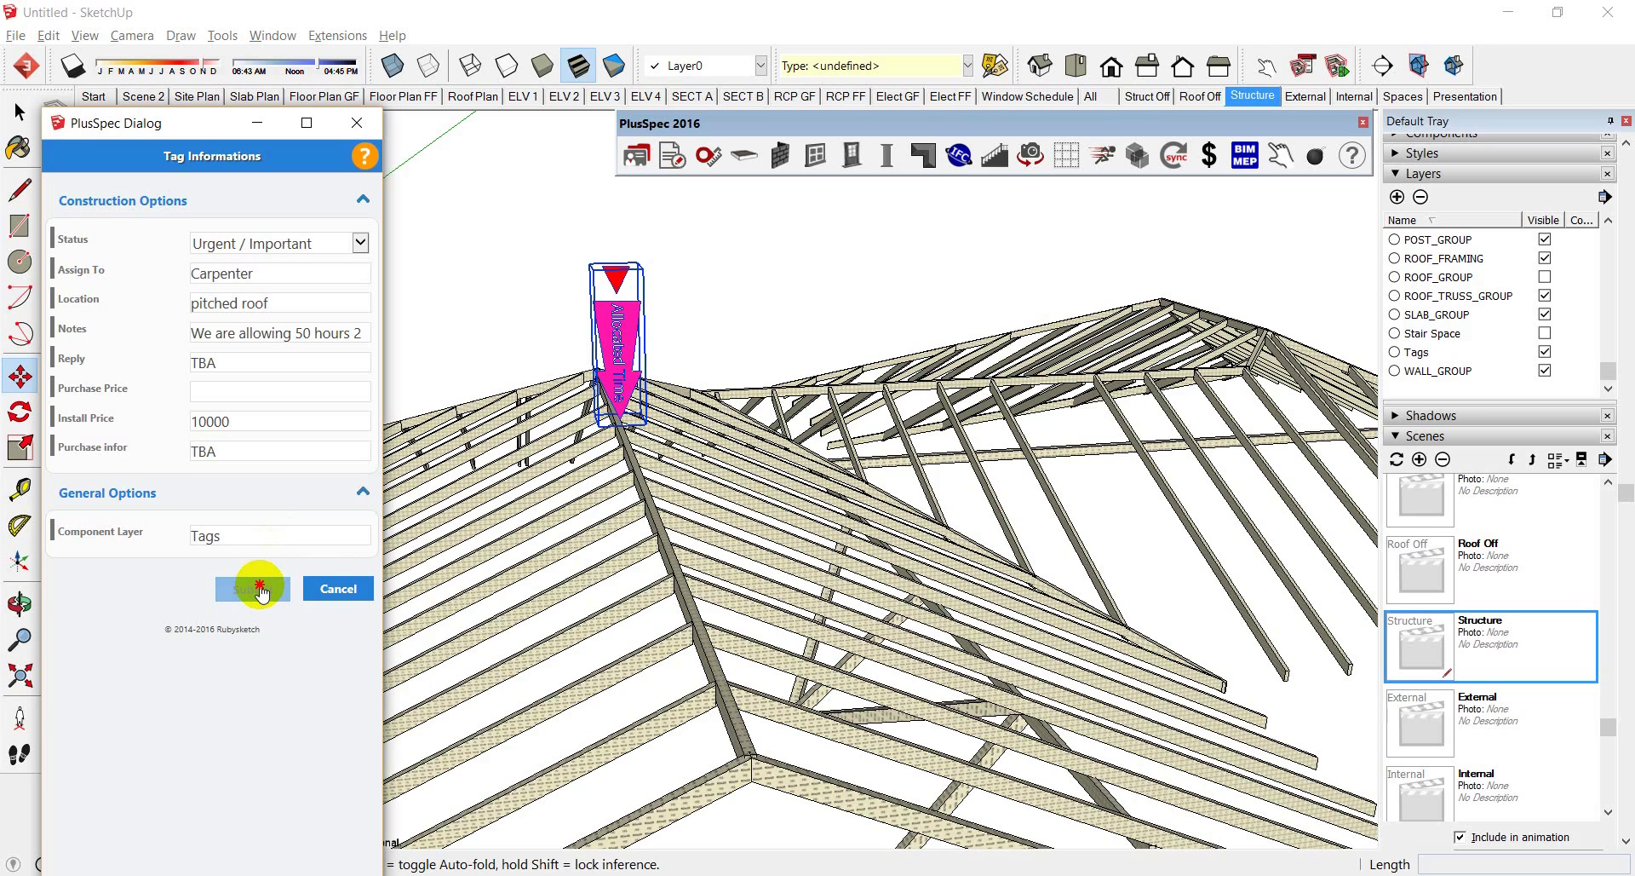
drag(261, 589, 179, 449)
click(154, 458)
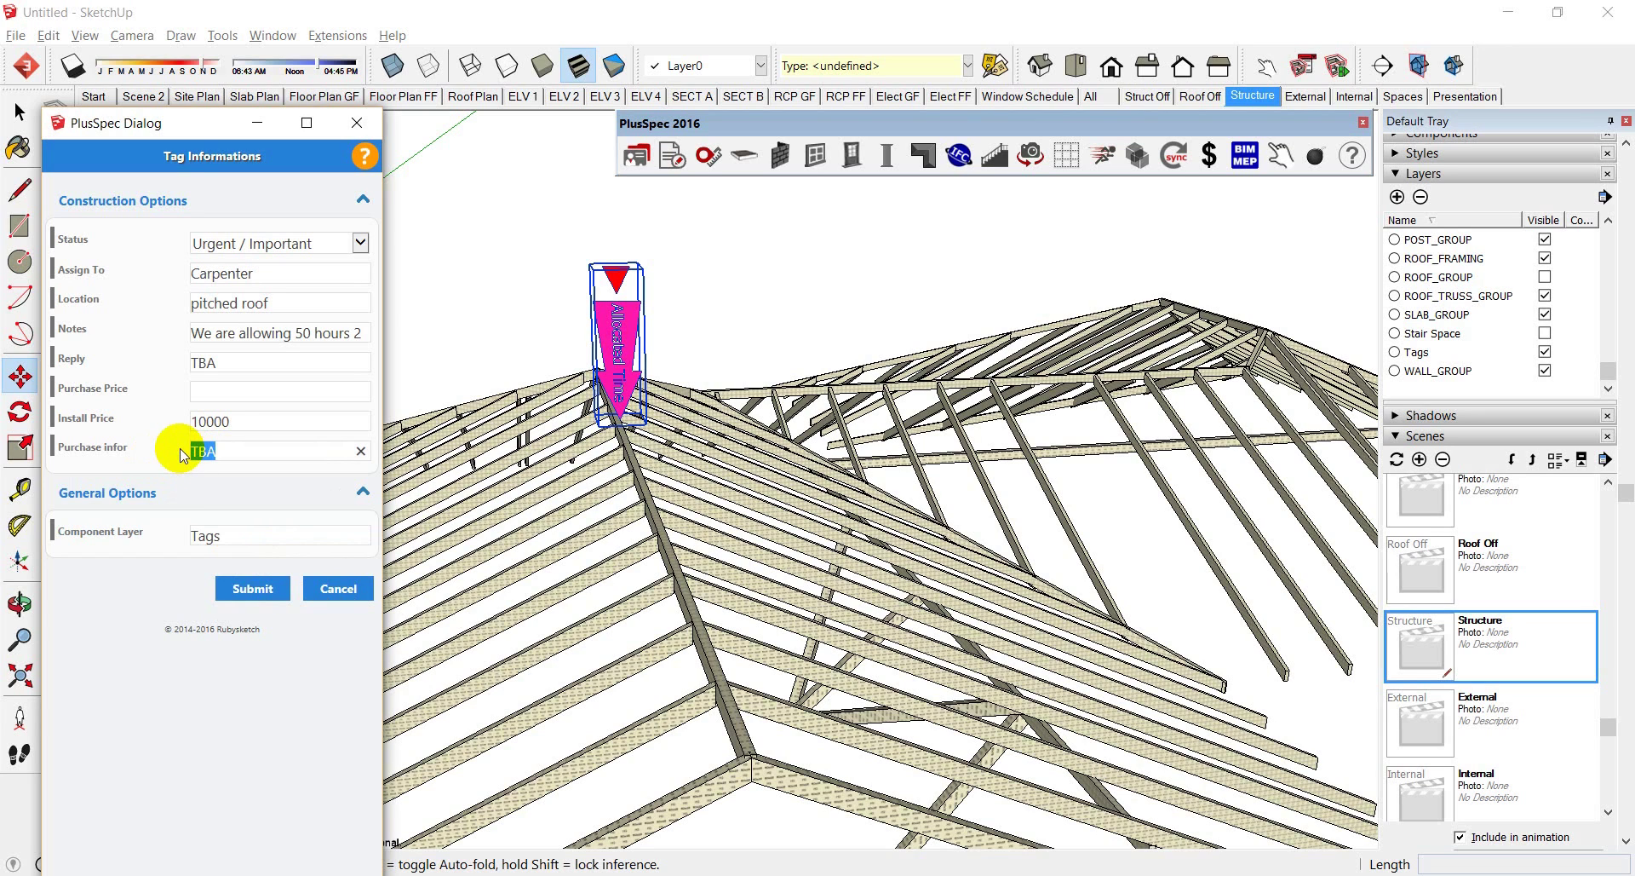
text(bob the builder)
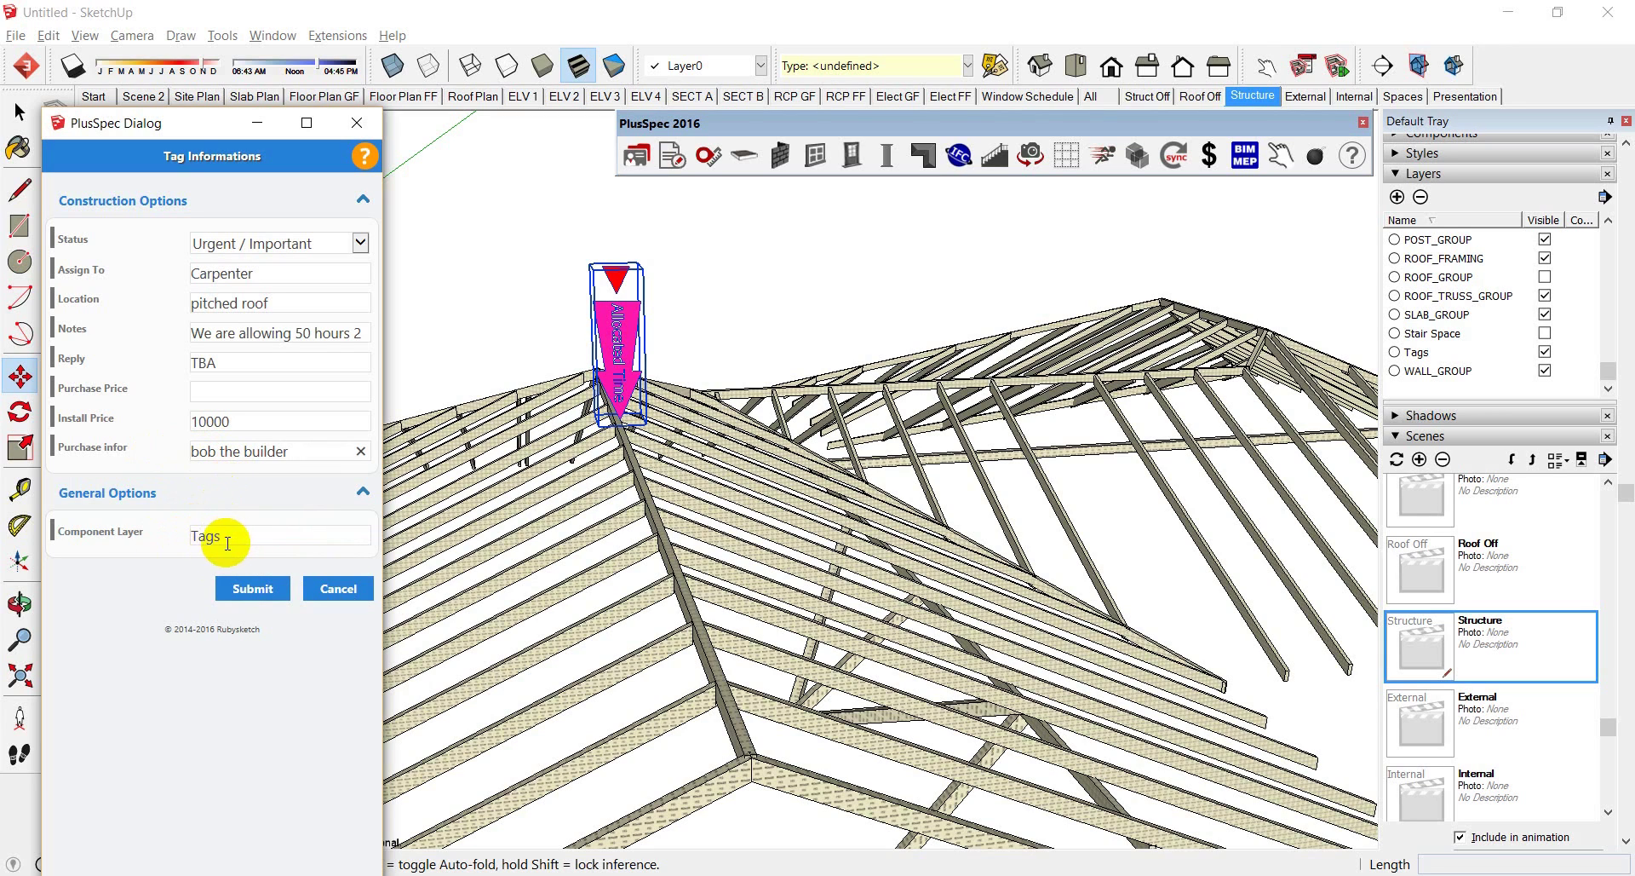
click(234, 589)
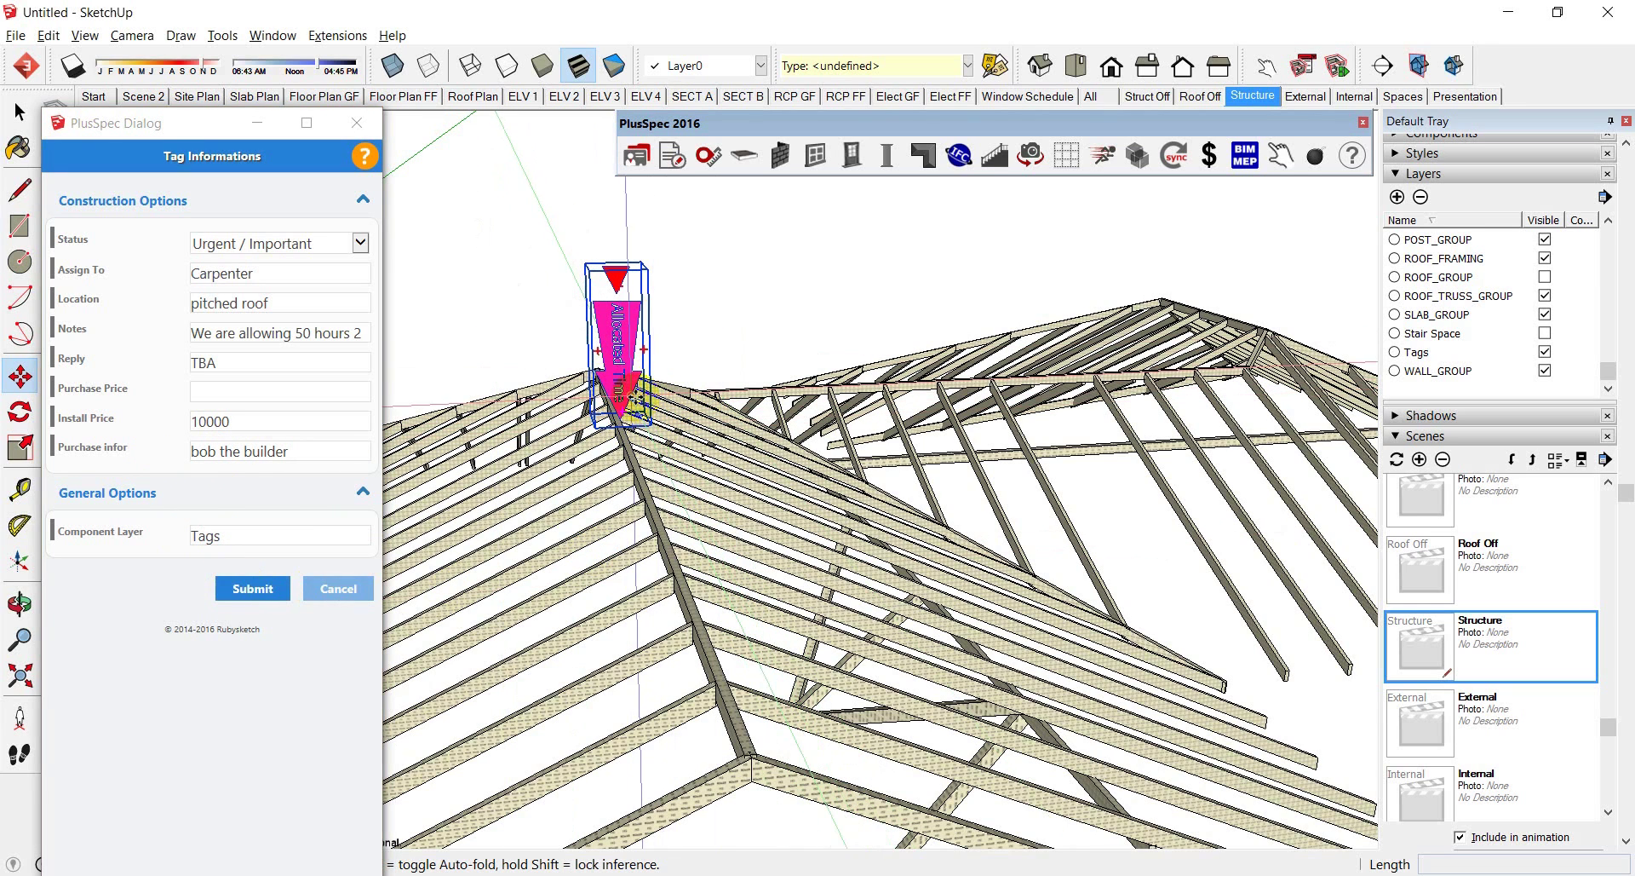
click(365, 128)
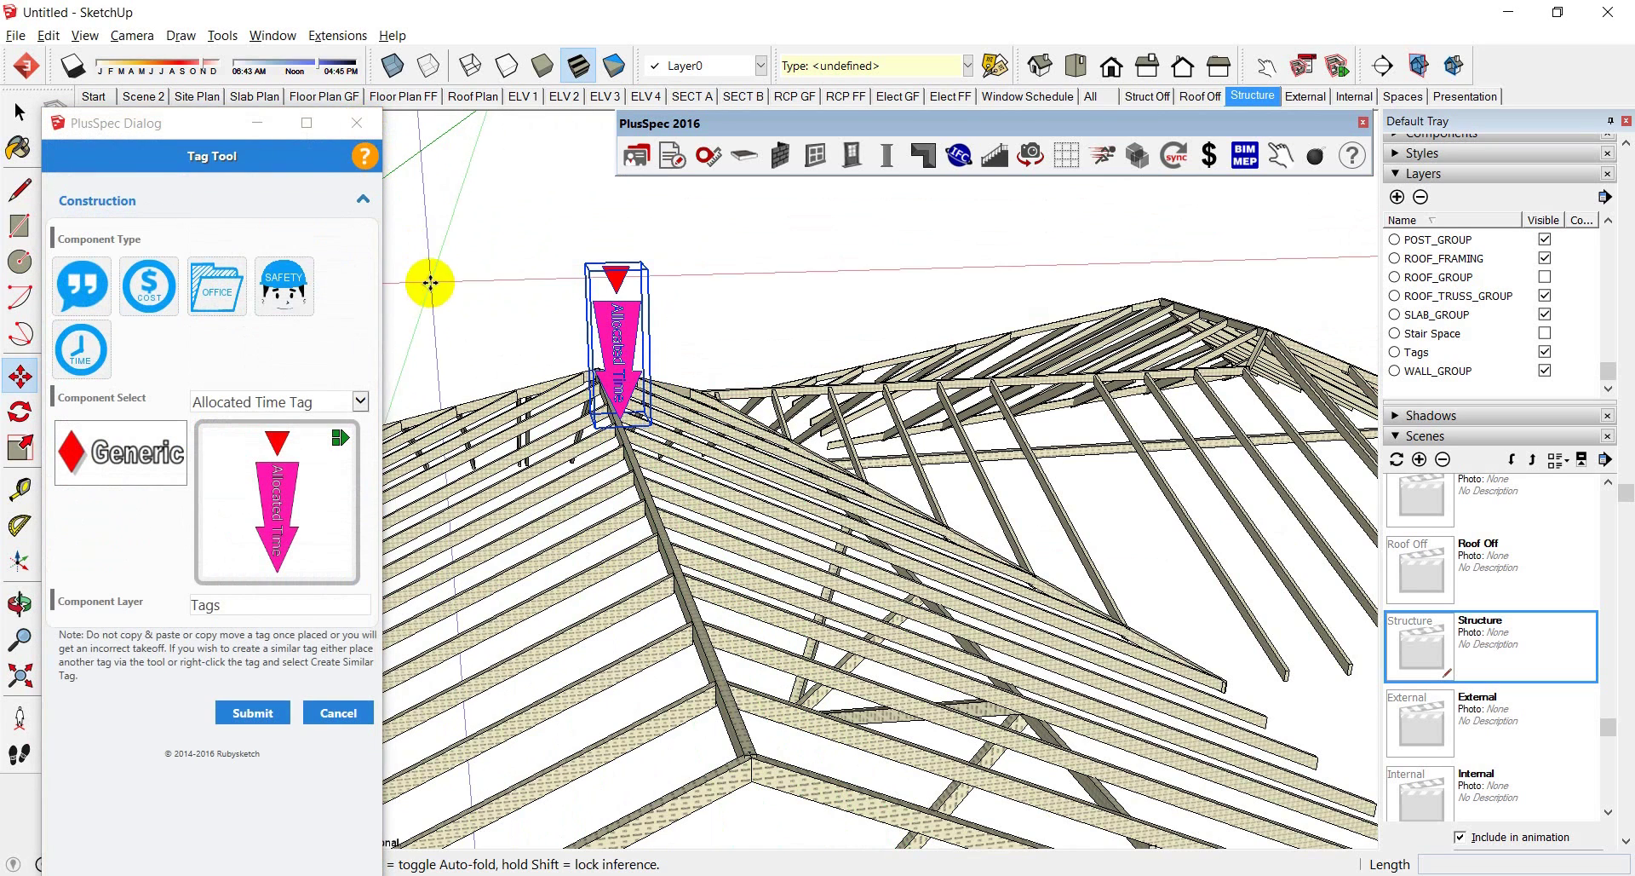
Choose the Safety Issue Tag from the safety tags and place it on the rafters of the pitched roof
click(307, 293)
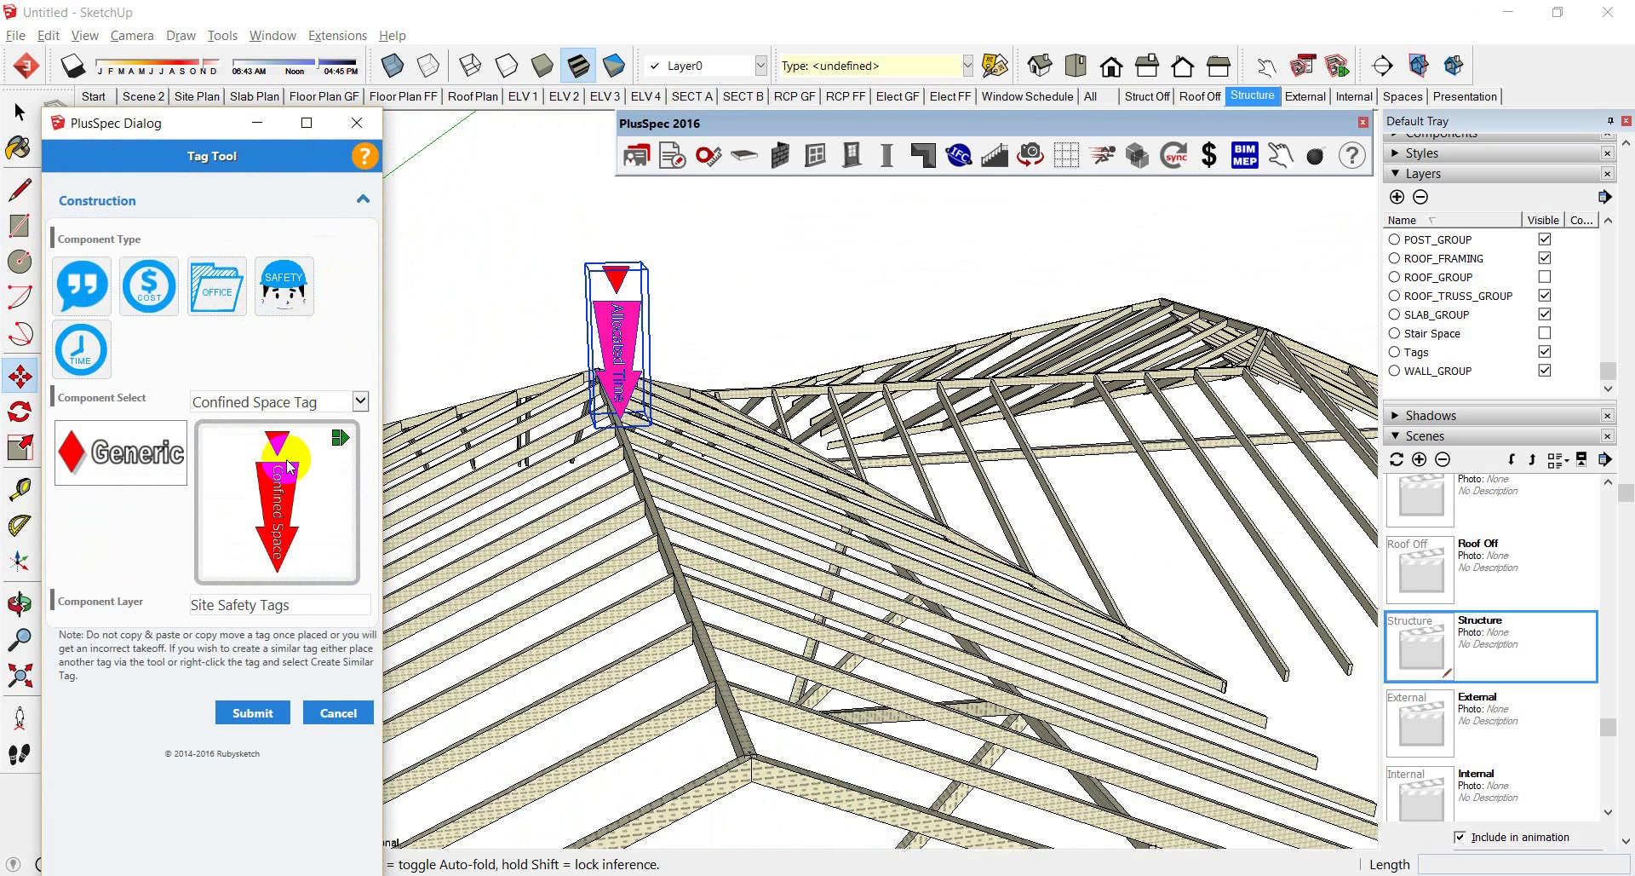
key(Down)
key(Down)
key(Down)
key(Down)
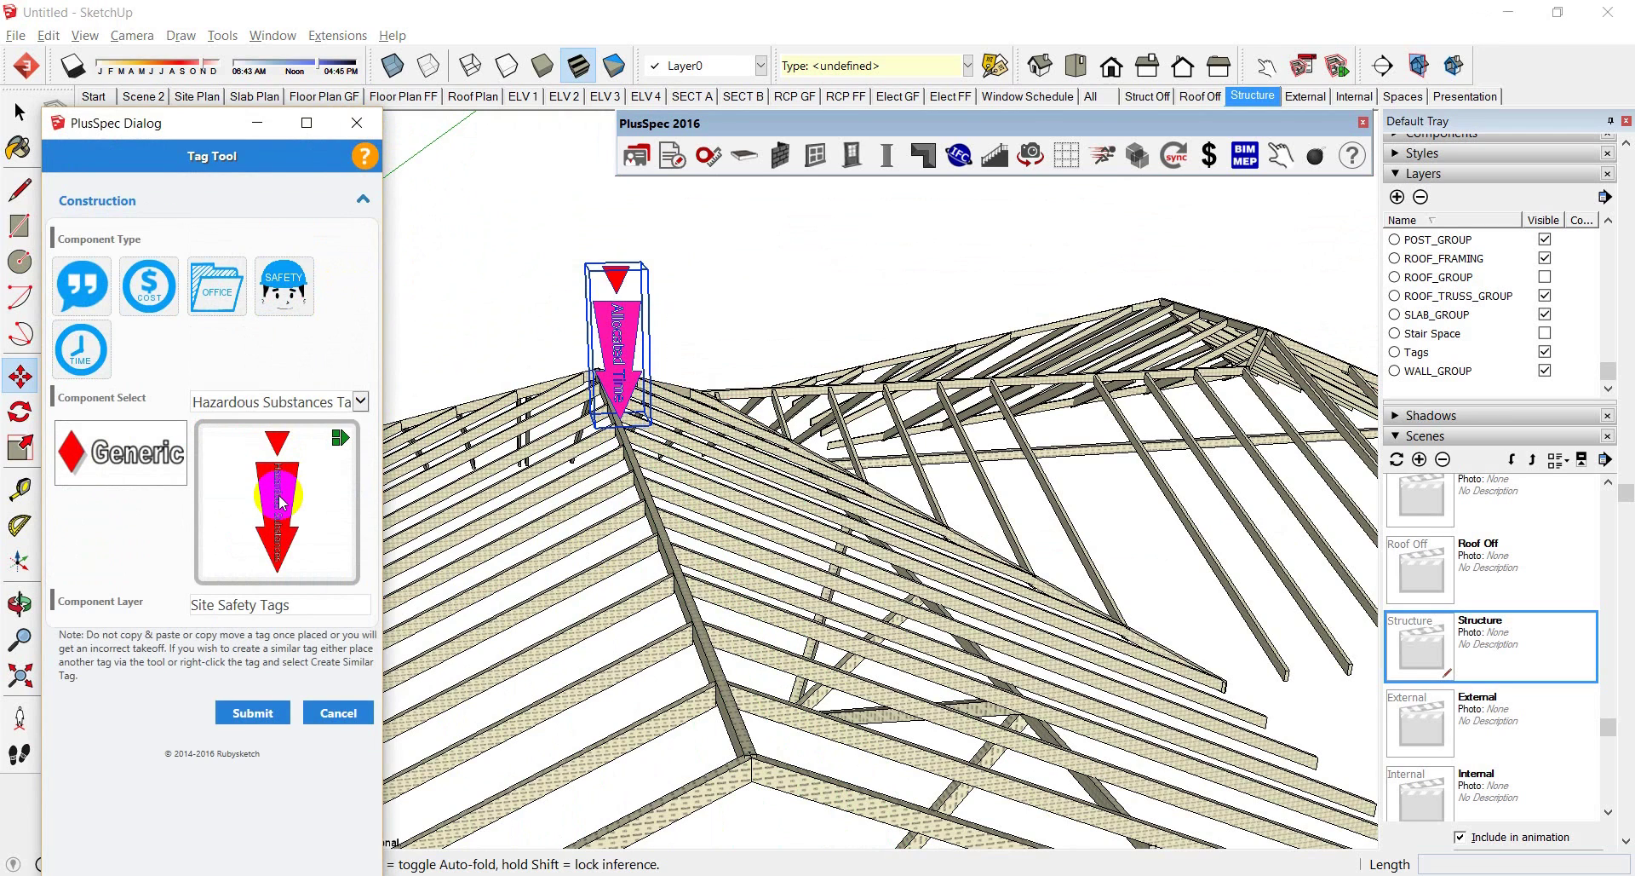
key(Down)
key(Down)
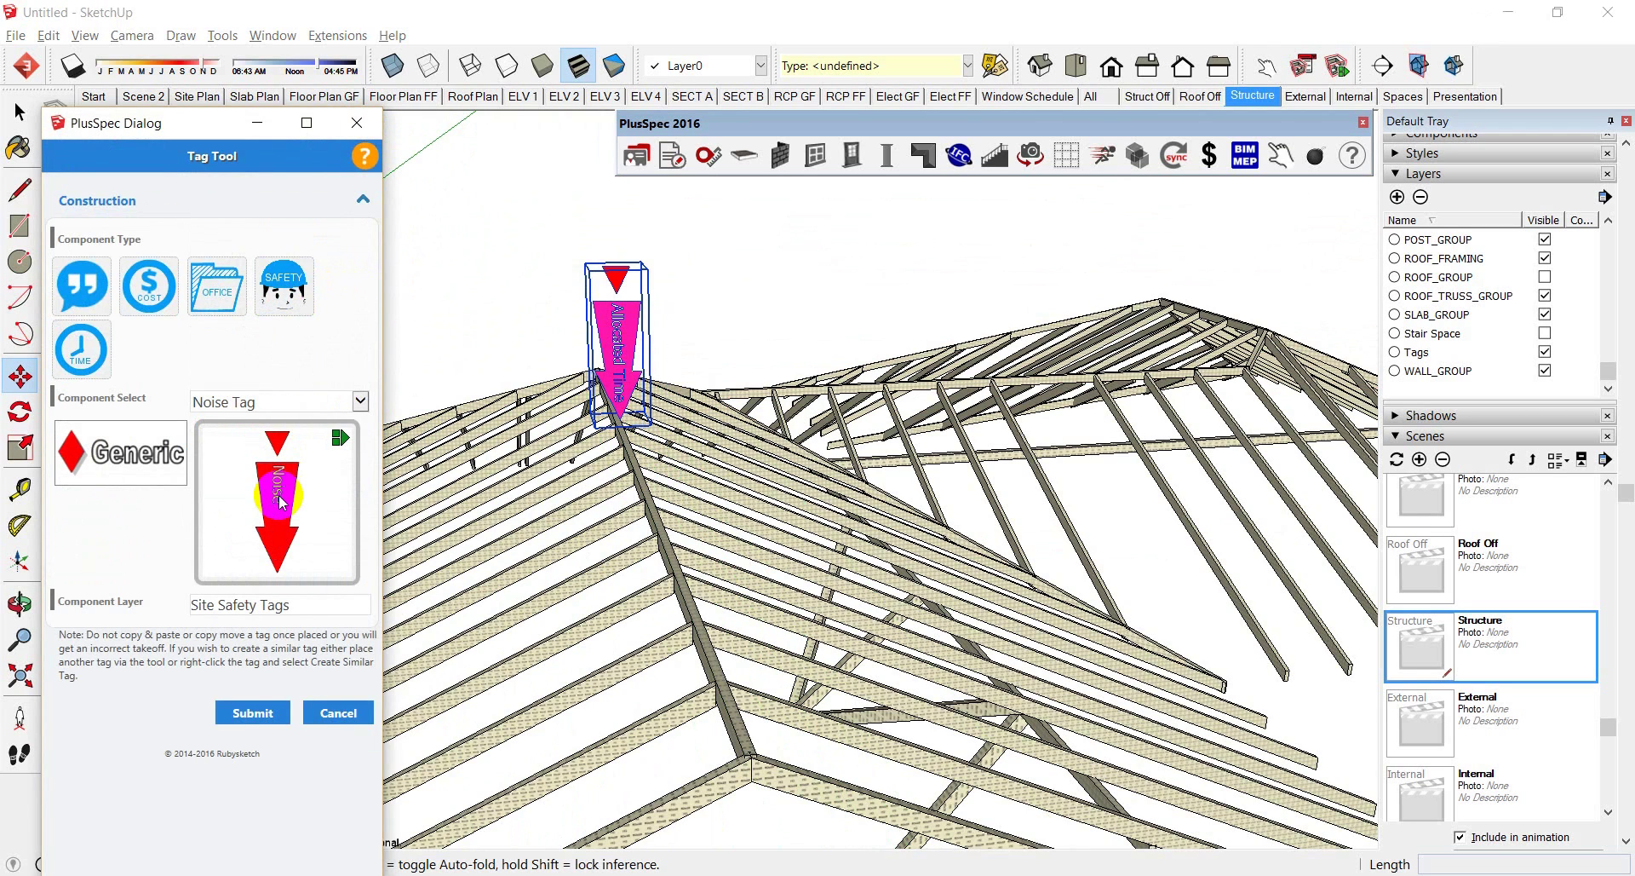
key(Down)
key(Down)
key(Down)
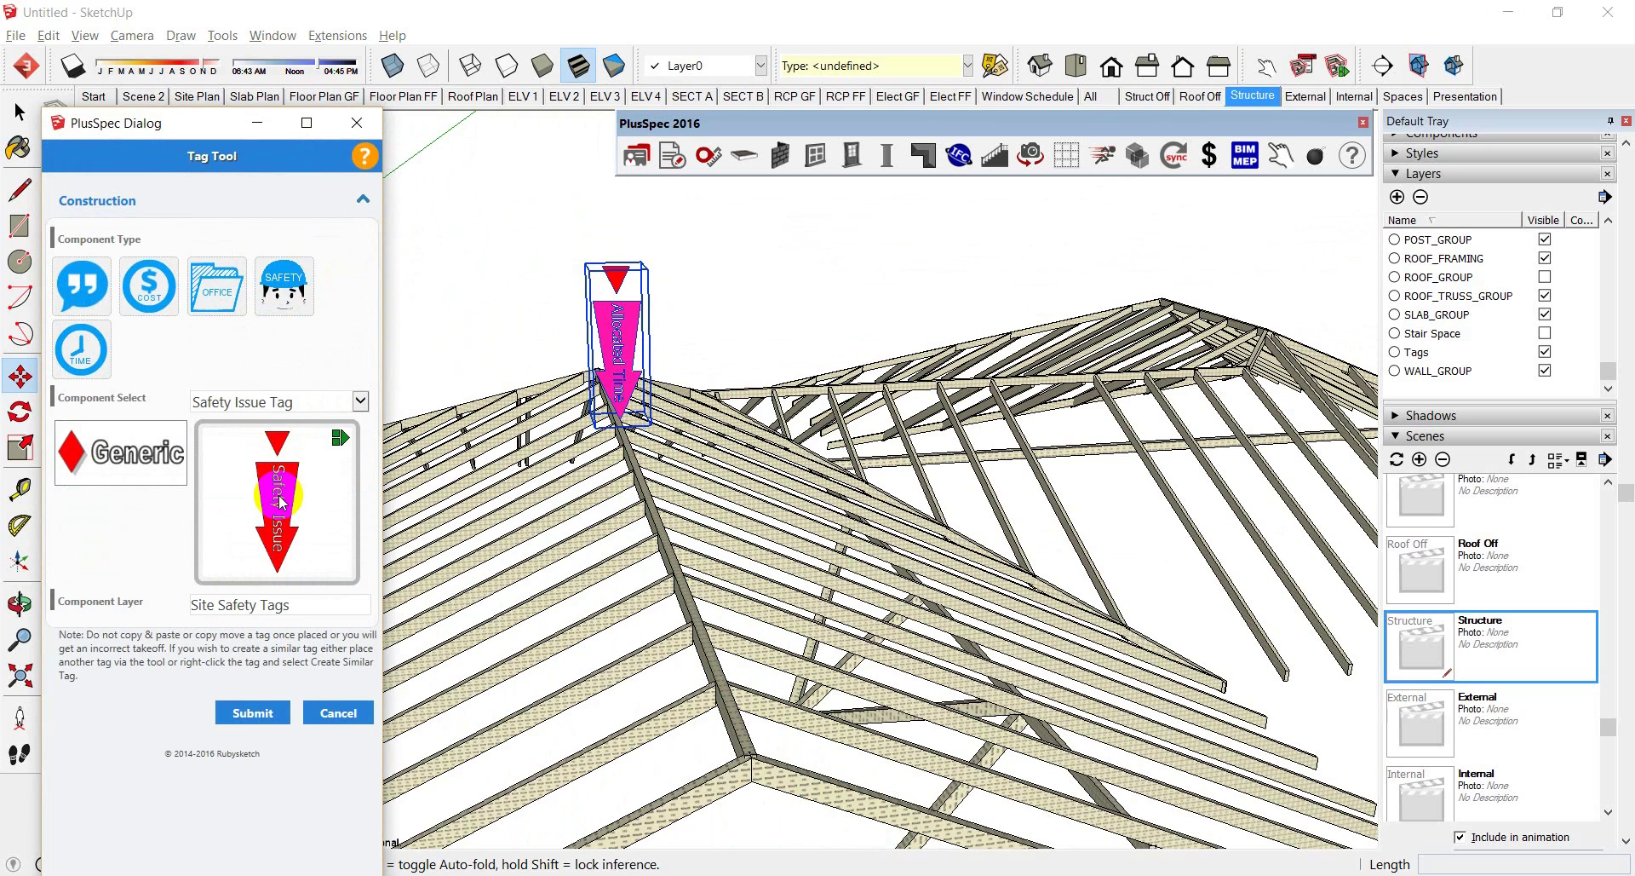
key(Down)
click(247, 712)
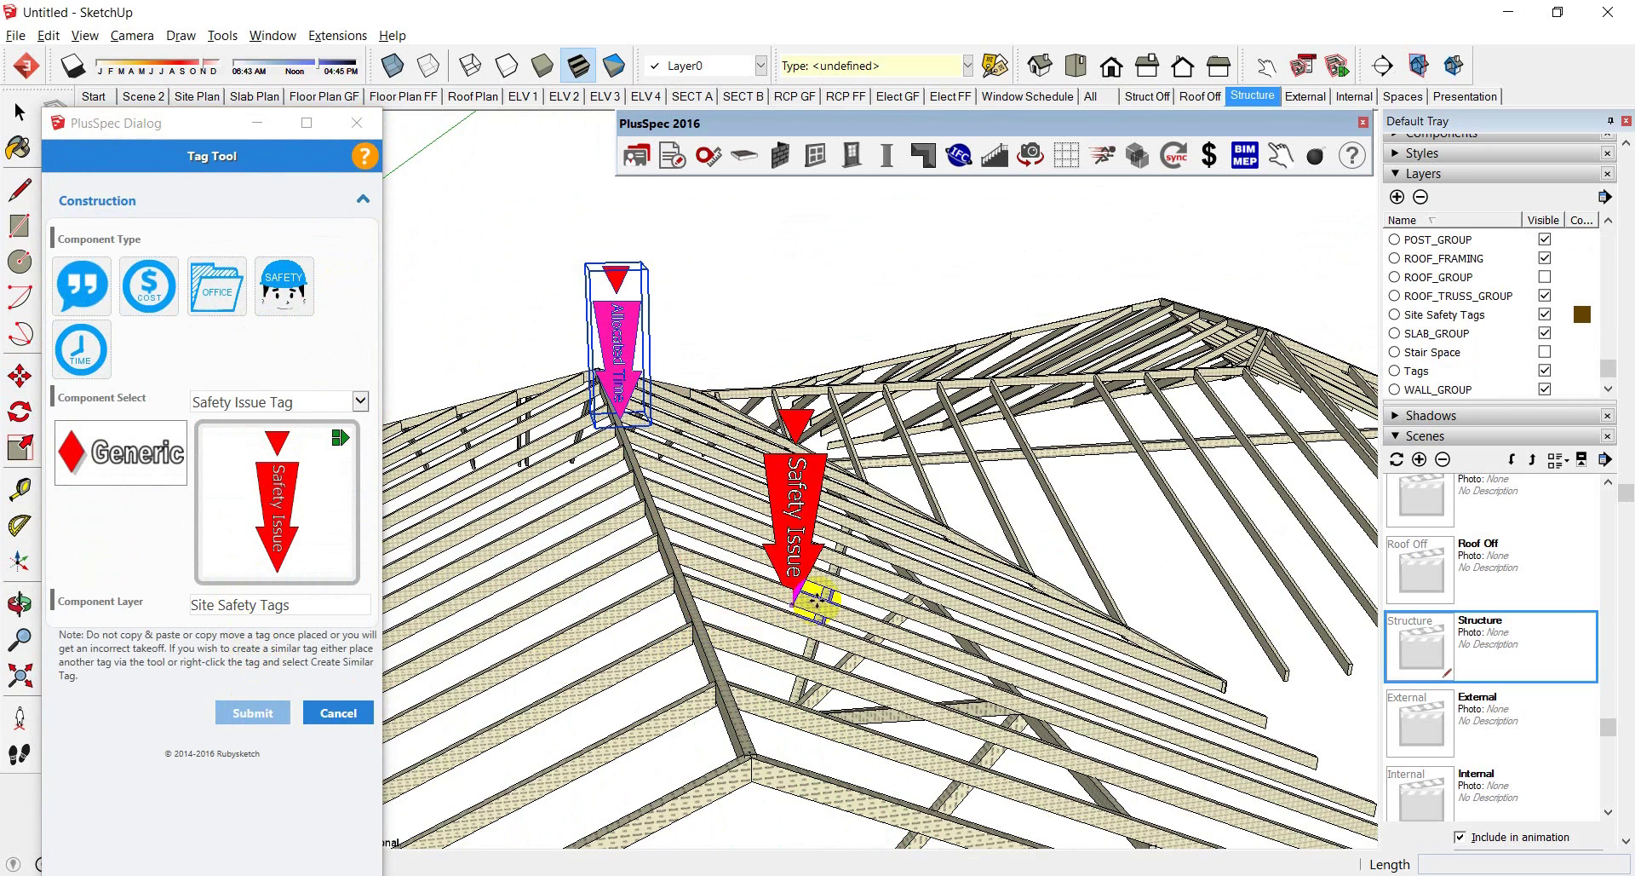
scroll(955, 605, up, 4)
click(952, 611)
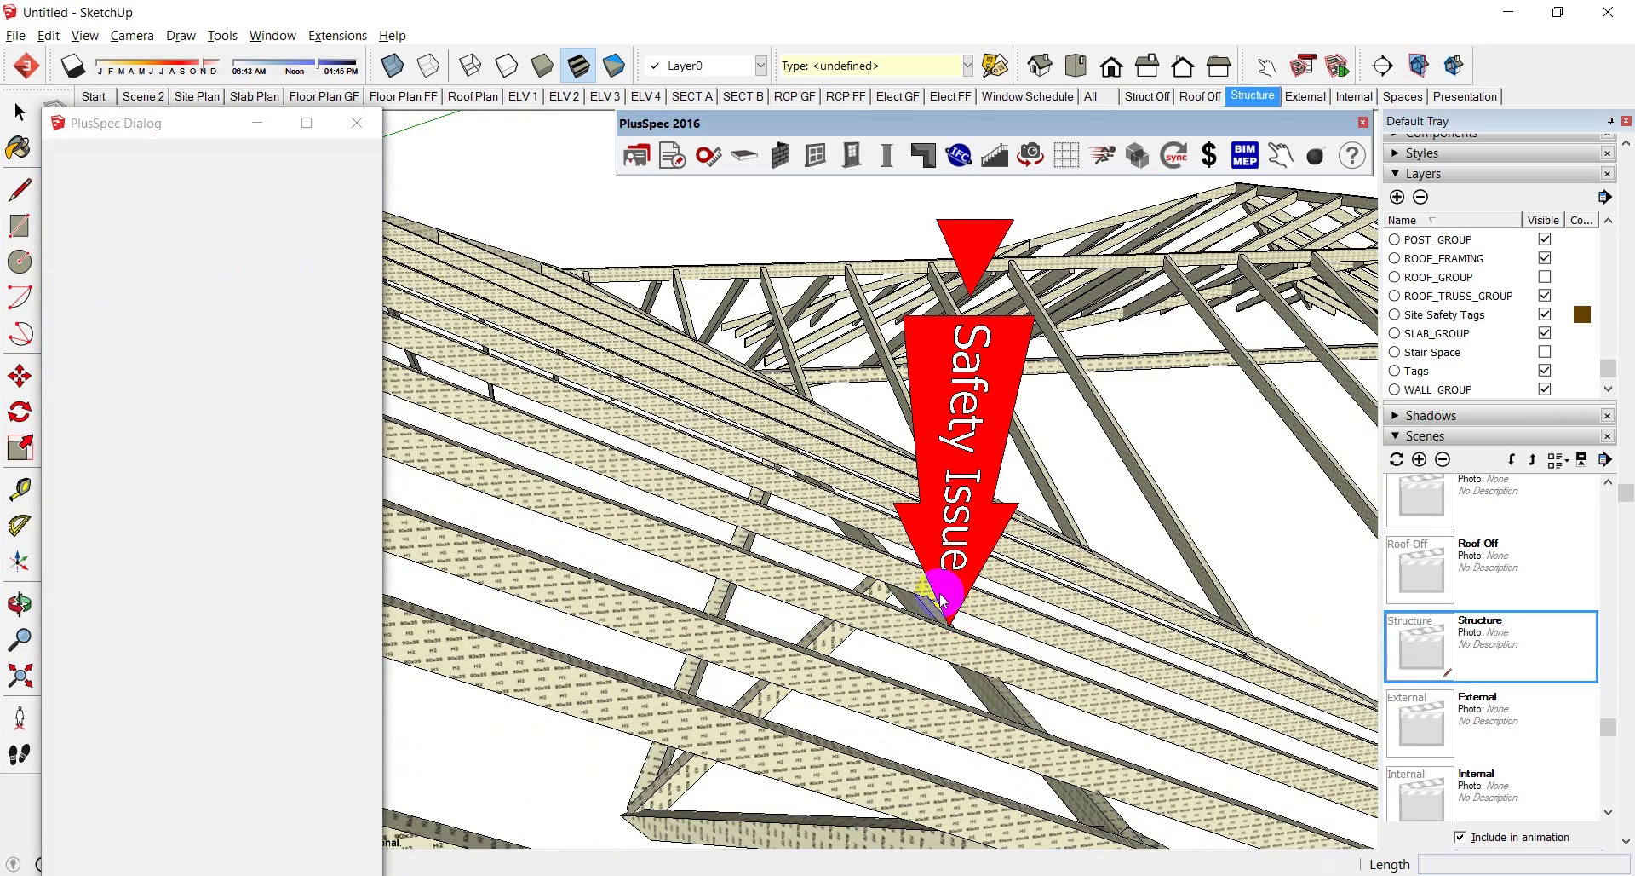
Assign the safety issue tag to "Site supervisor"
scroll(945, 596, down, 3)
drag(235, 303, 163, 305)
text(carpenter)
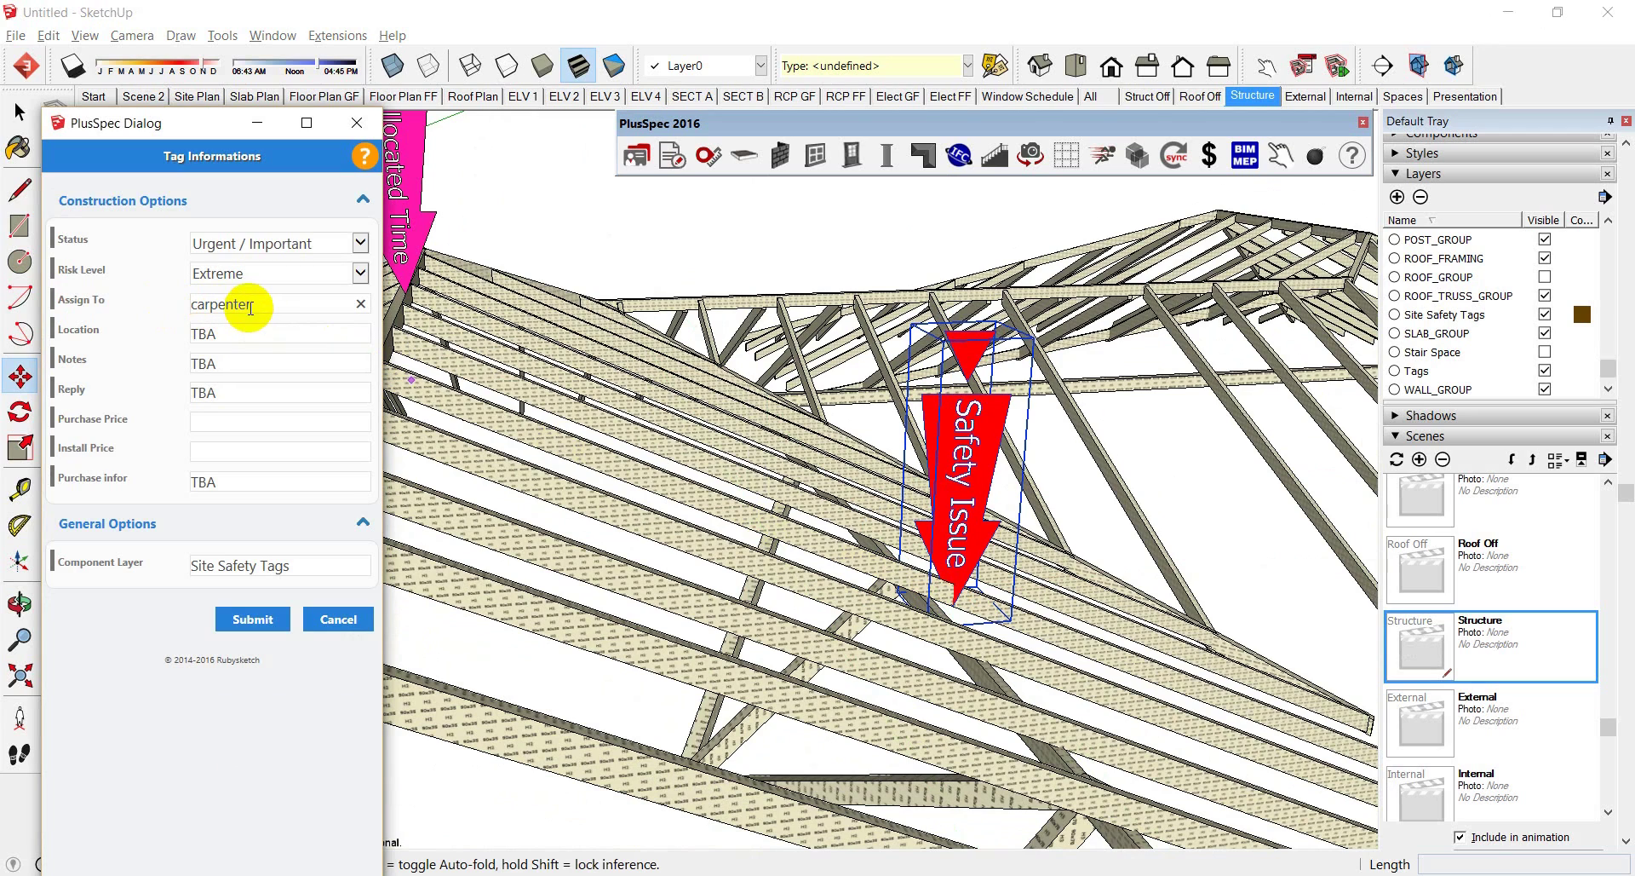
drag(254, 308, 184, 306)
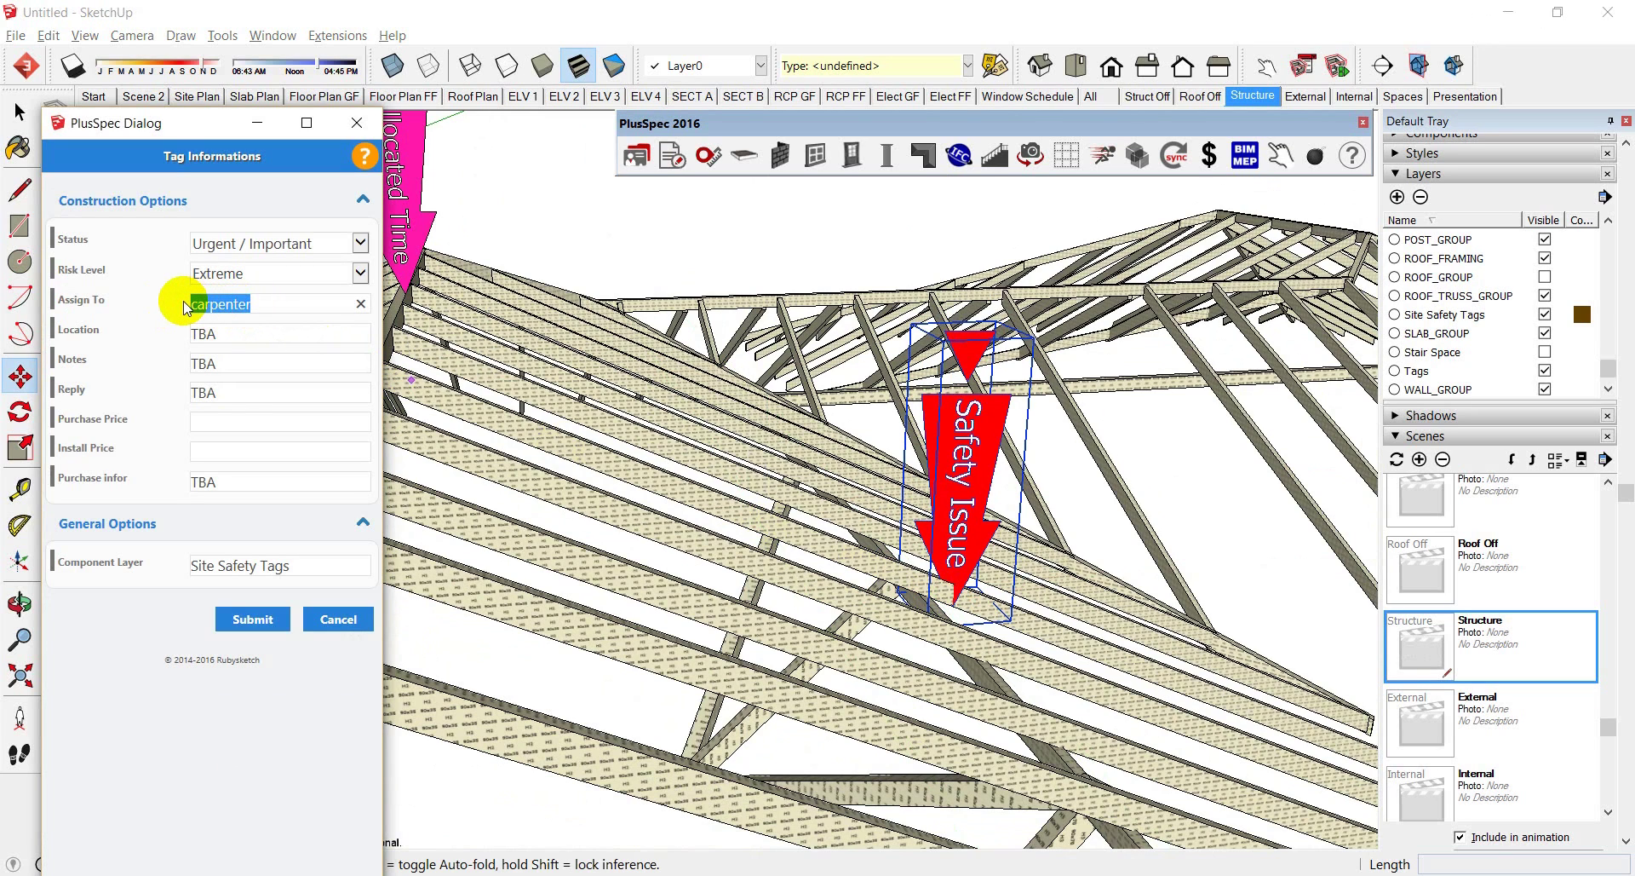
text(Site supervisor)
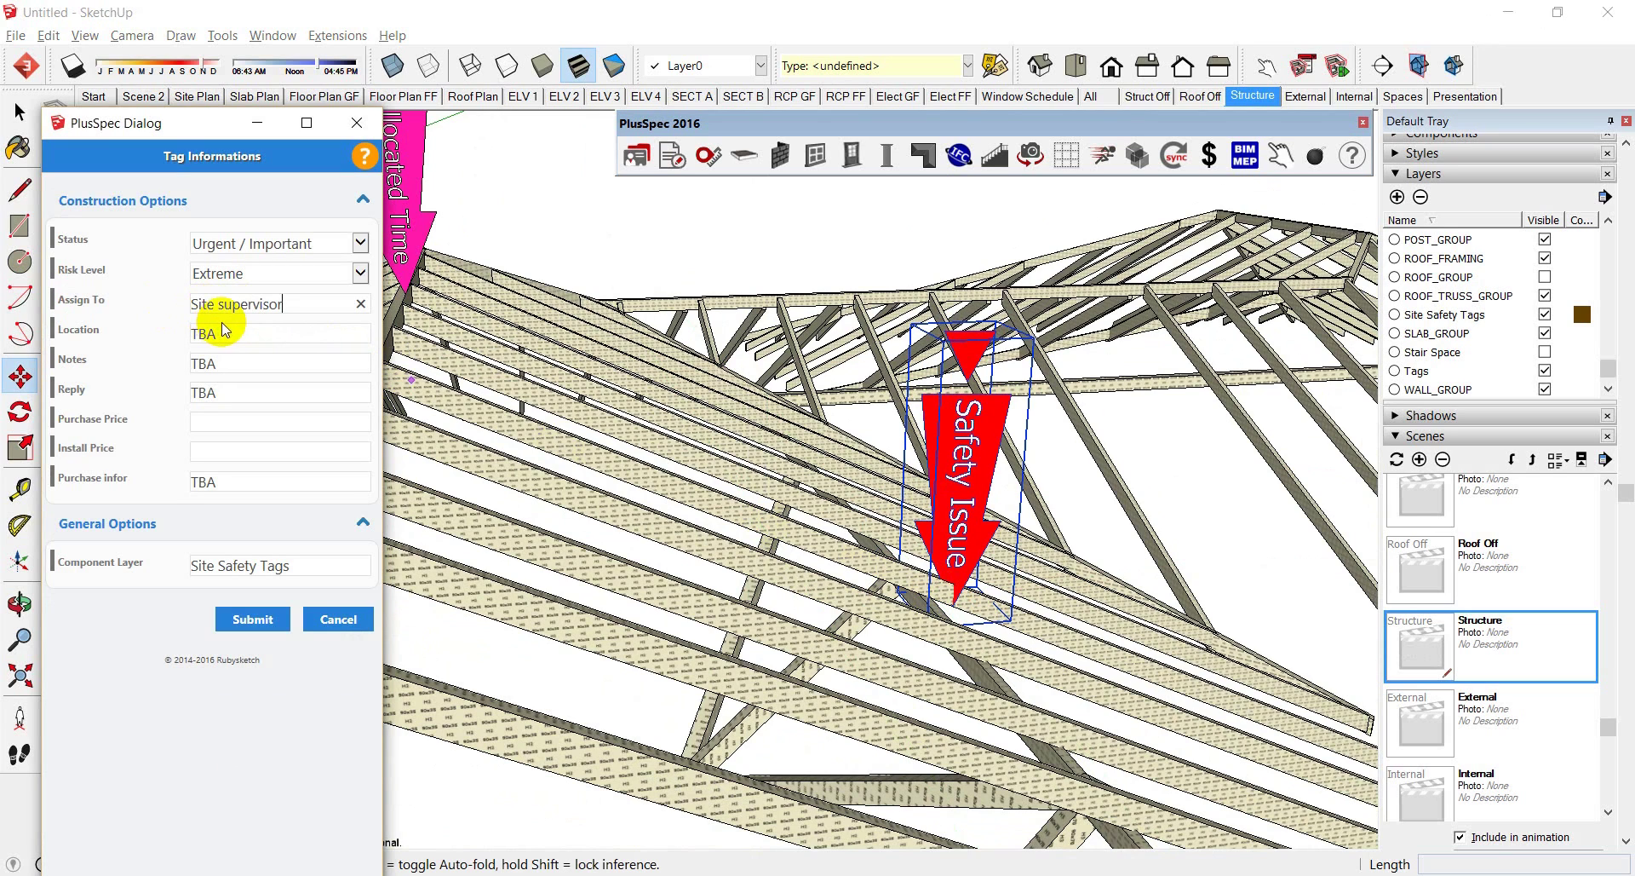
Set the safety issue tag's location to "Pitched roof"
double_click(192, 333)
text(Pi)
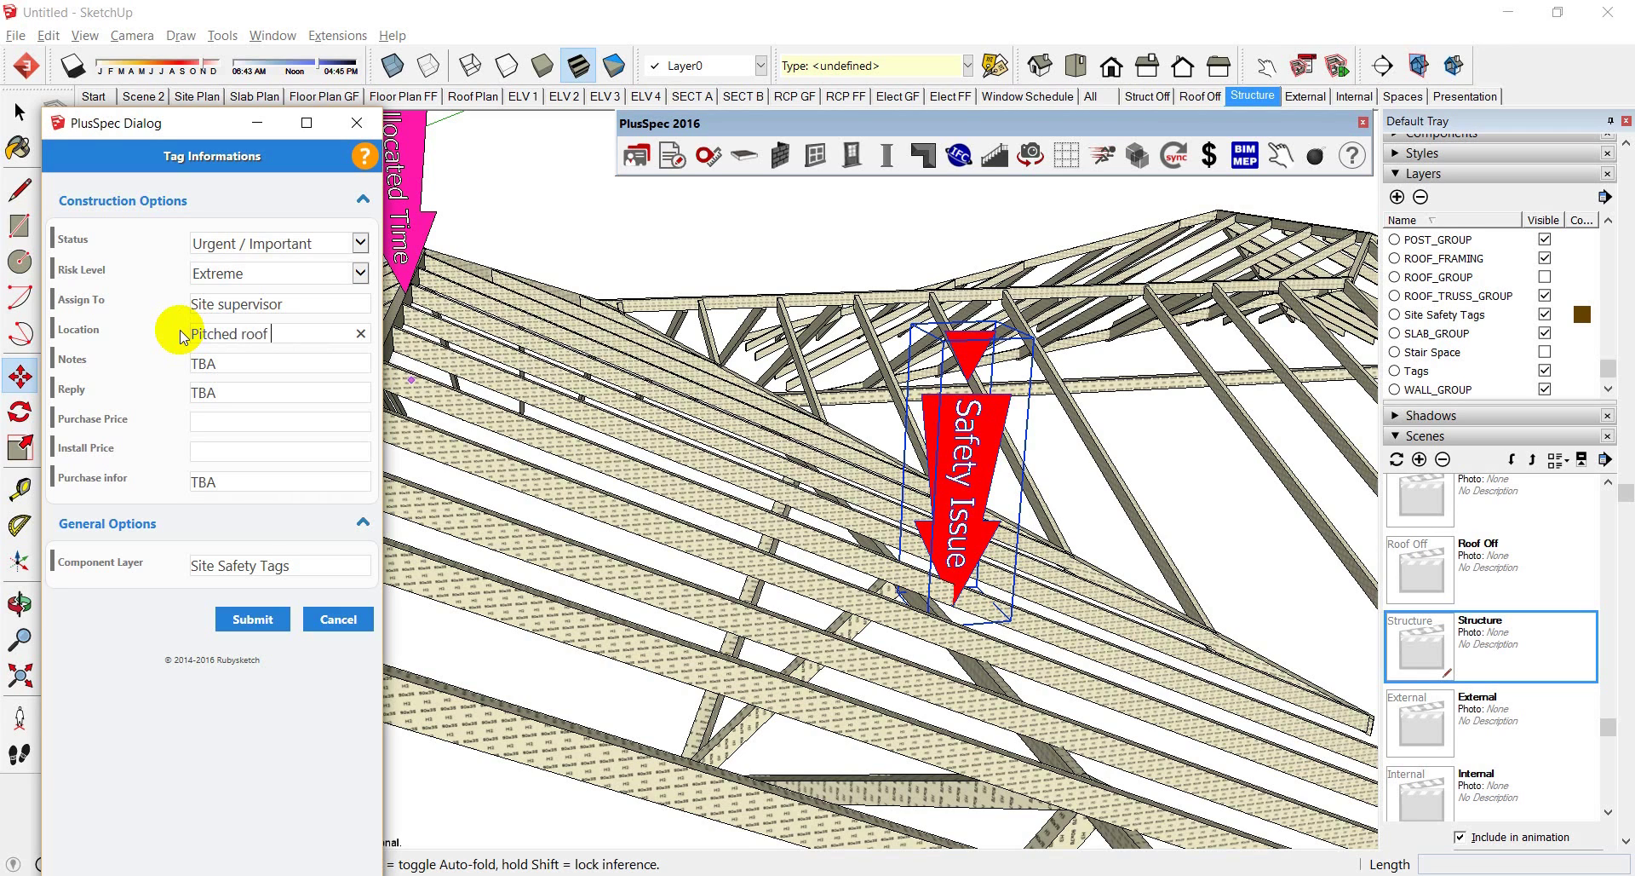
text(tched roof we need to allo)
key(BackSpace)
key(BackSpace)
key(BackSpace)
key(BackSpace)
key(BackSpace)
key(BackSpace)
key(BackSpace)
key(BackSpace)
key(BackSpace)
key(BackSpace)
Set the safety issue tag's notes to "we need to allow for scaffold" and select its reply text
double_click(198, 365)
text(we nee dto allo)
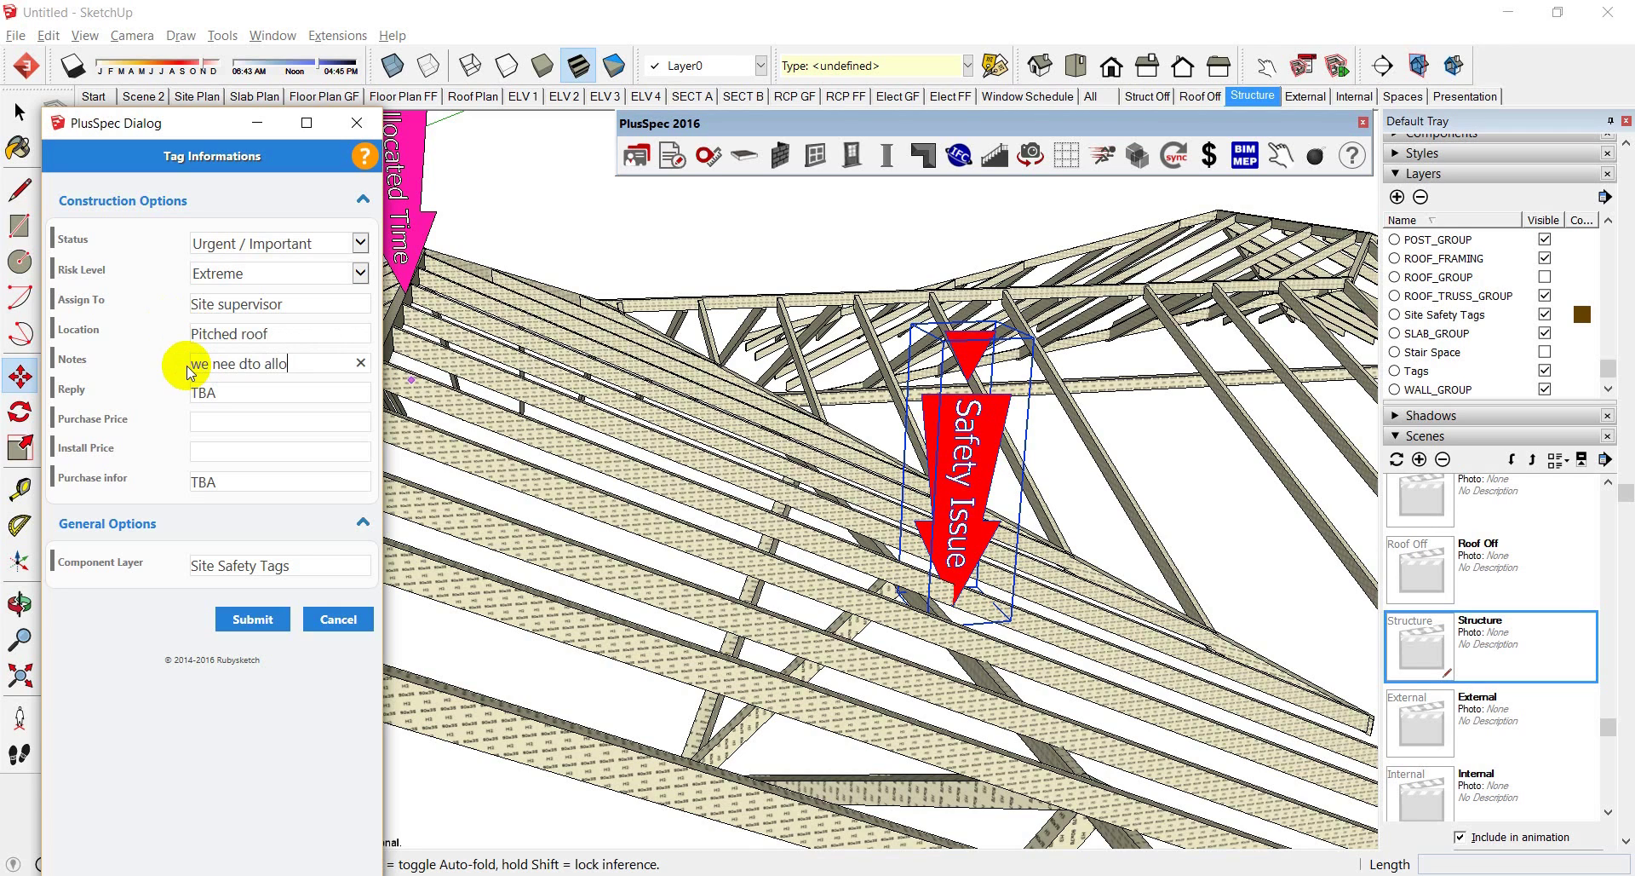
text(w for scaffold)
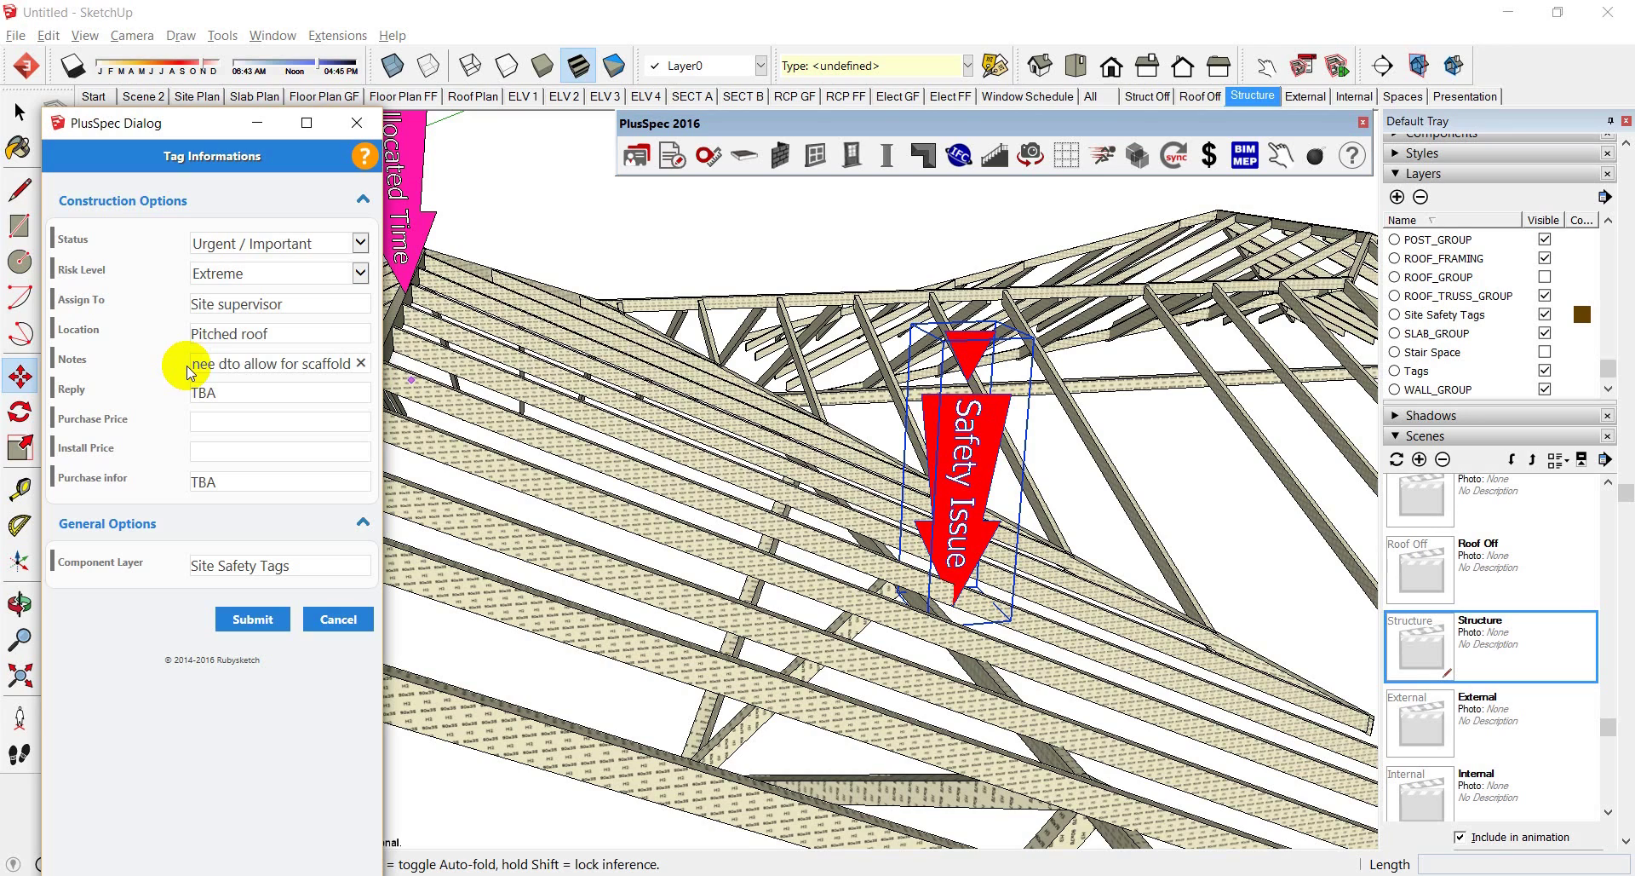
key(BackSpace)
key(Right)
drag(224, 391, 189, 392)
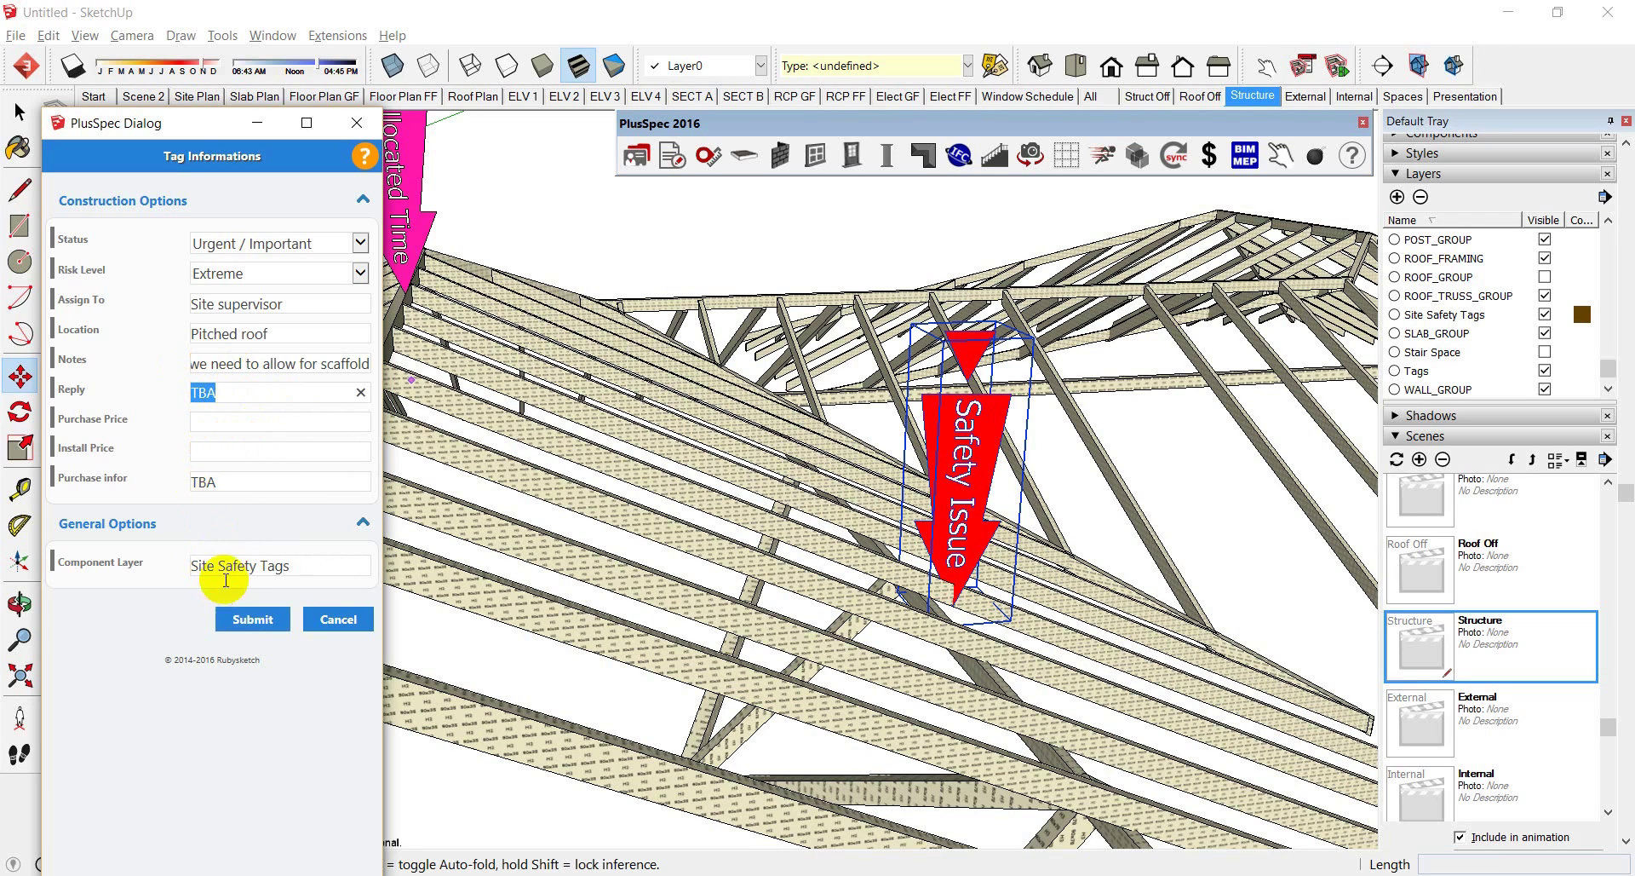
Submit the safety issue tag's information and inspect the placed tag on the roof framing from afar and up close
click(241, 622)
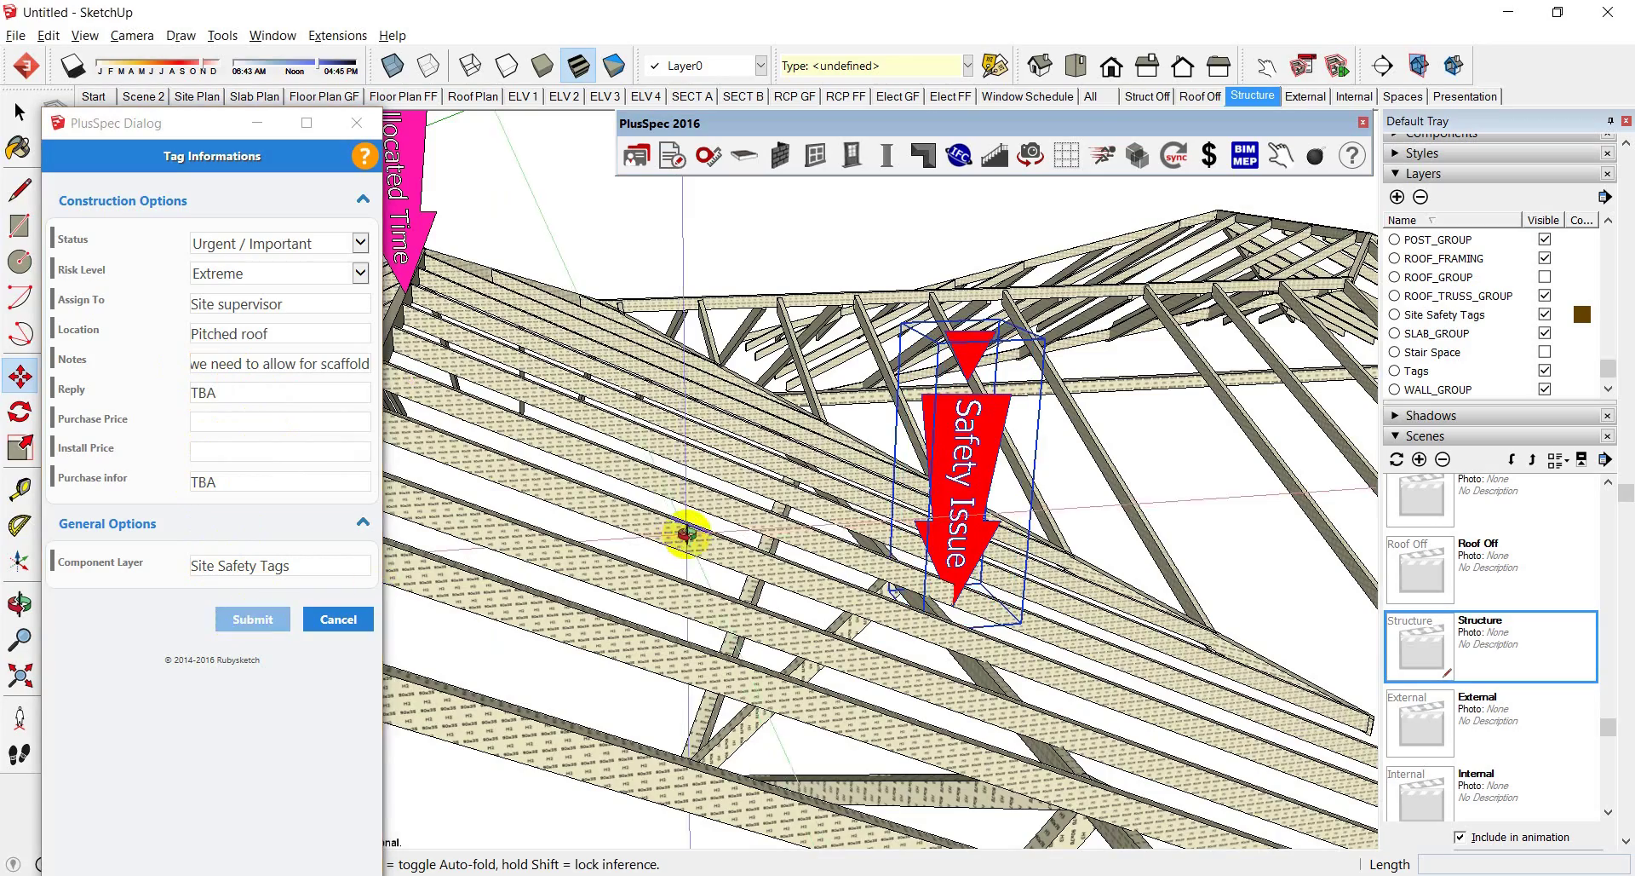
scroll(682, 537, down, 5)
middle_drag(694, 552, 846, 536)
key(space)
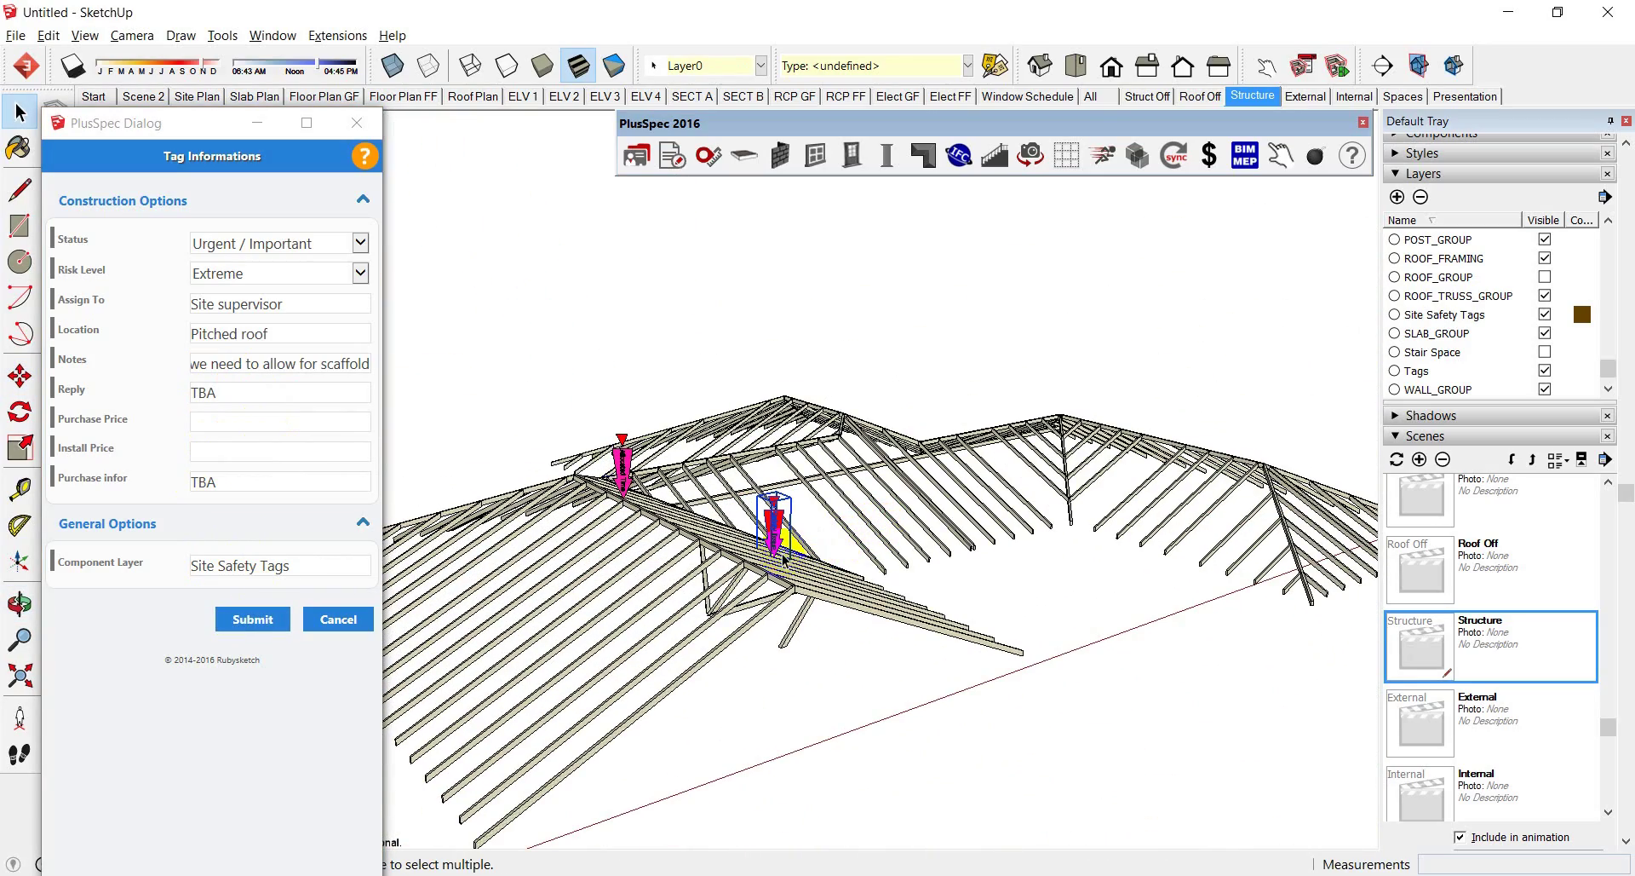
scroll(737, 567, up, 1)
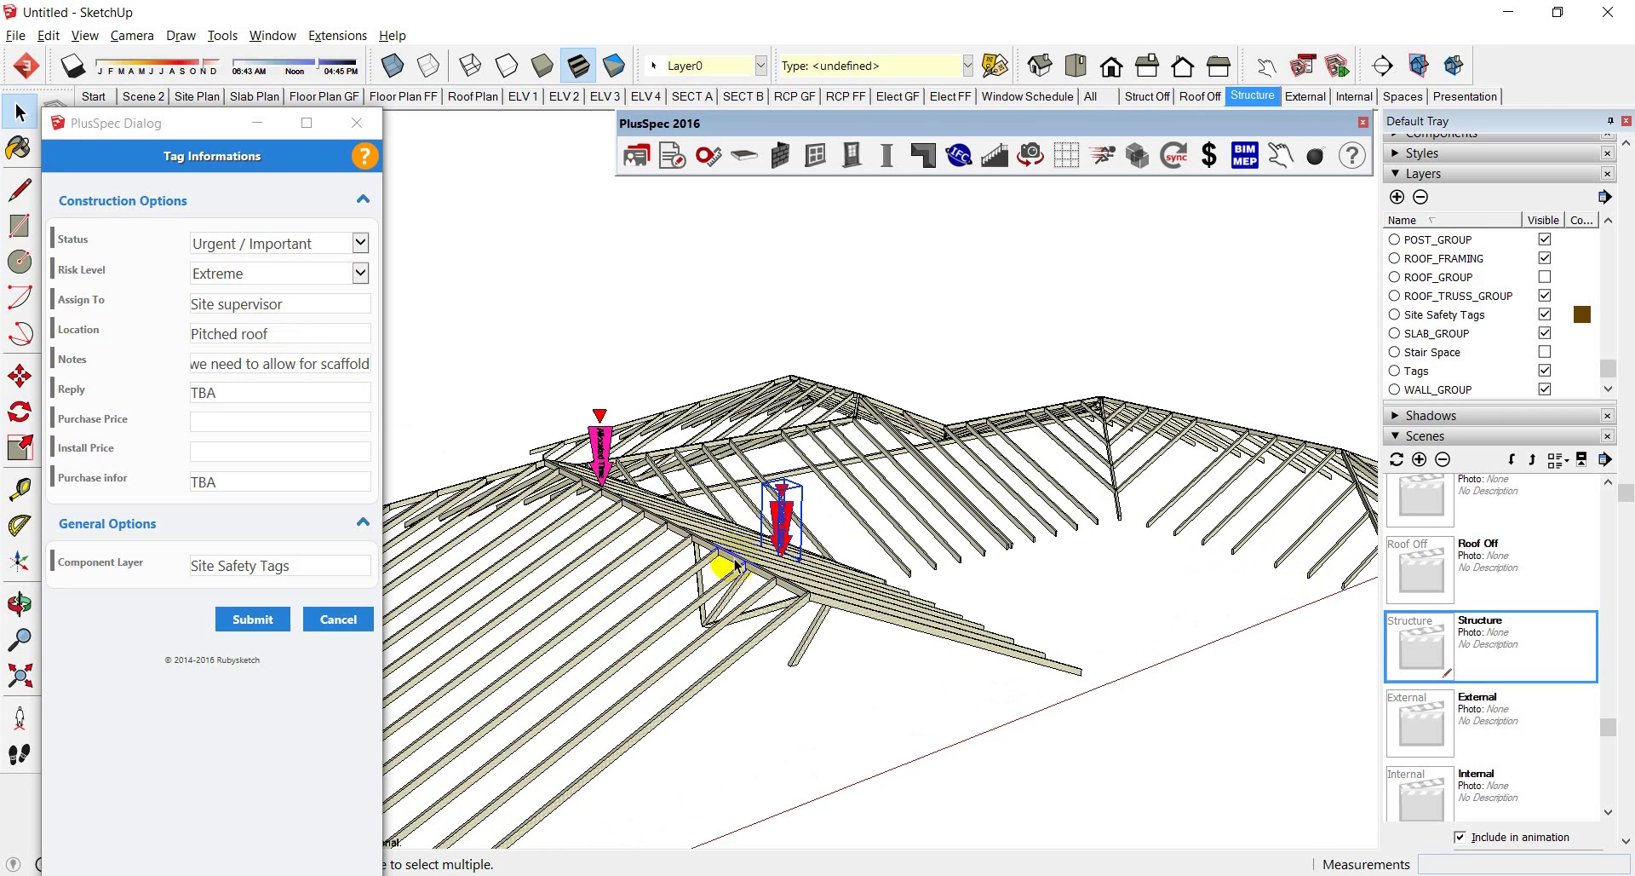
scroll(787, 528, up, 2)
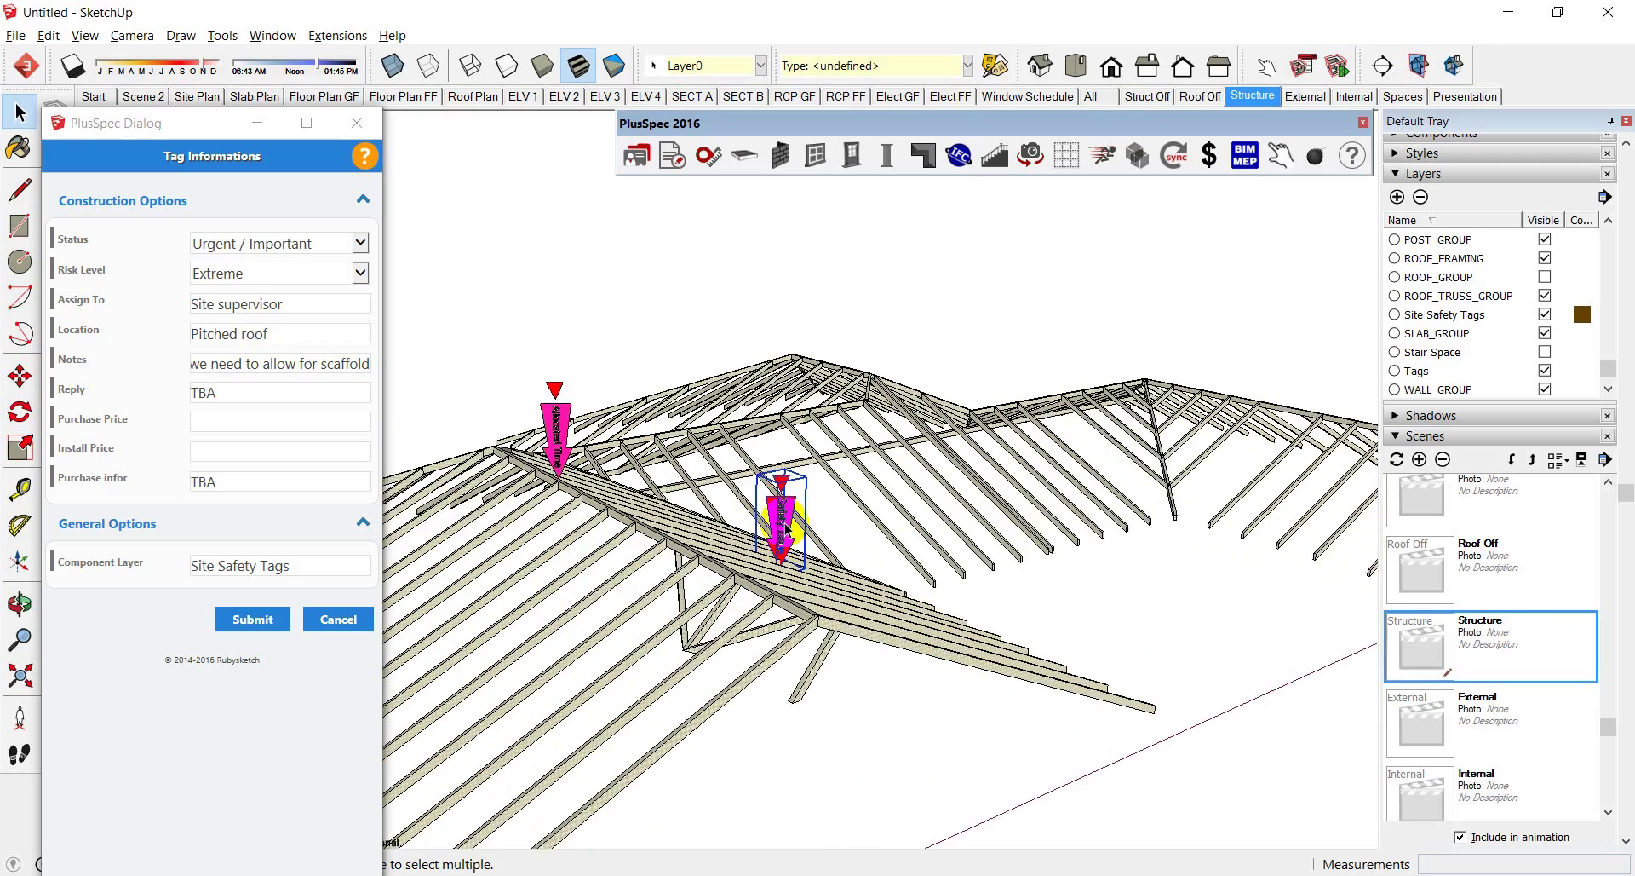
scroll(787, 529, up, 1)
scroll(787, 529, up, 1)
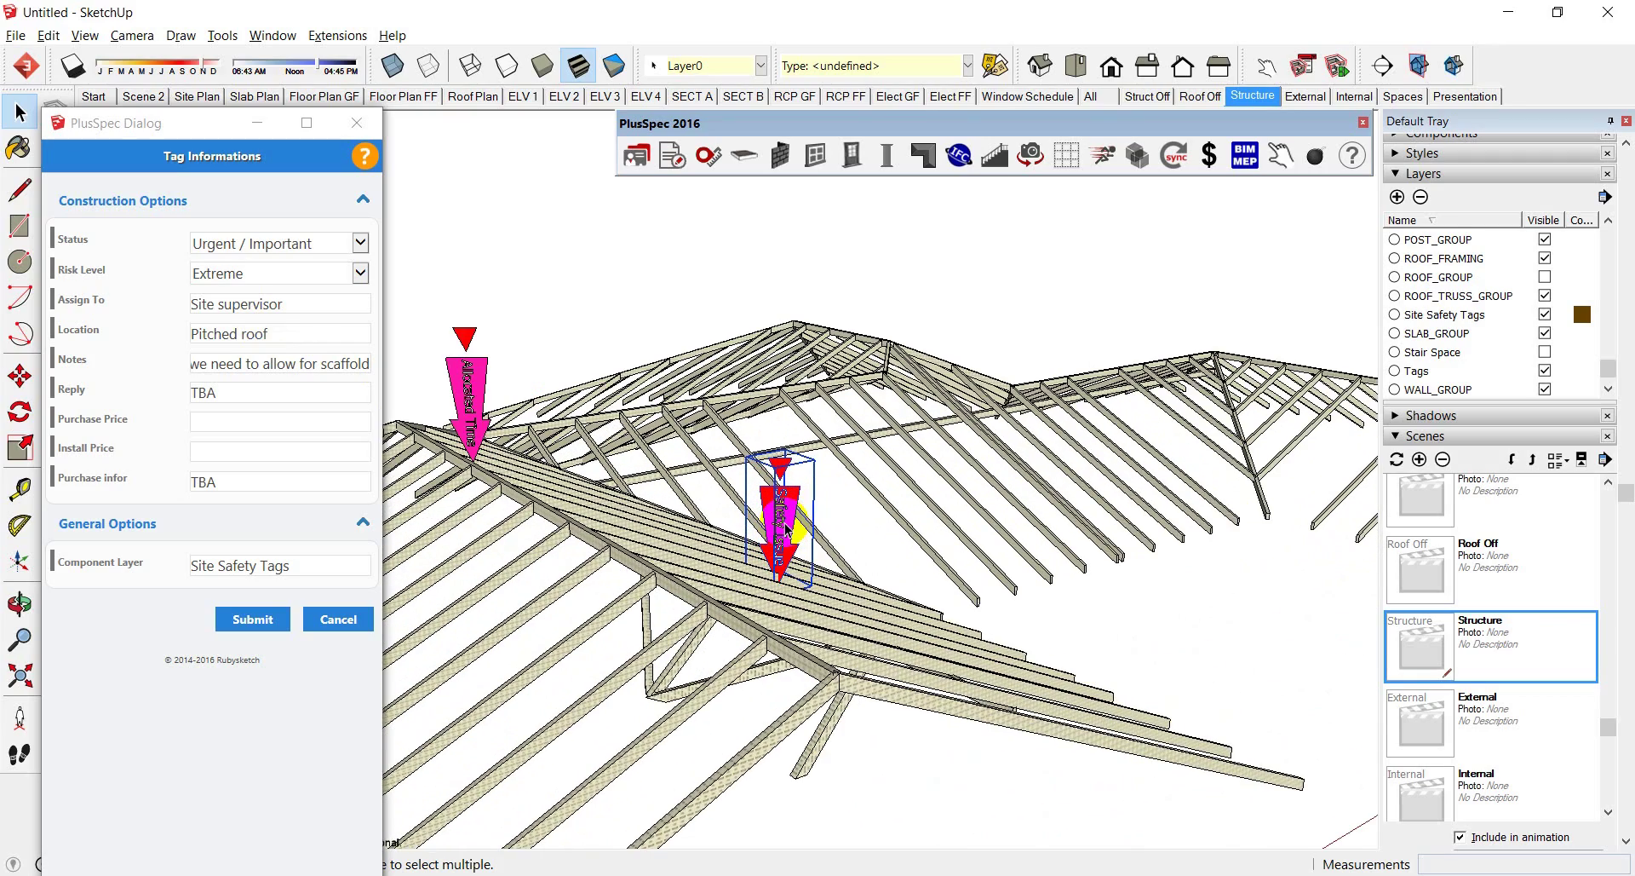
scroll(787, 529, up, 2)
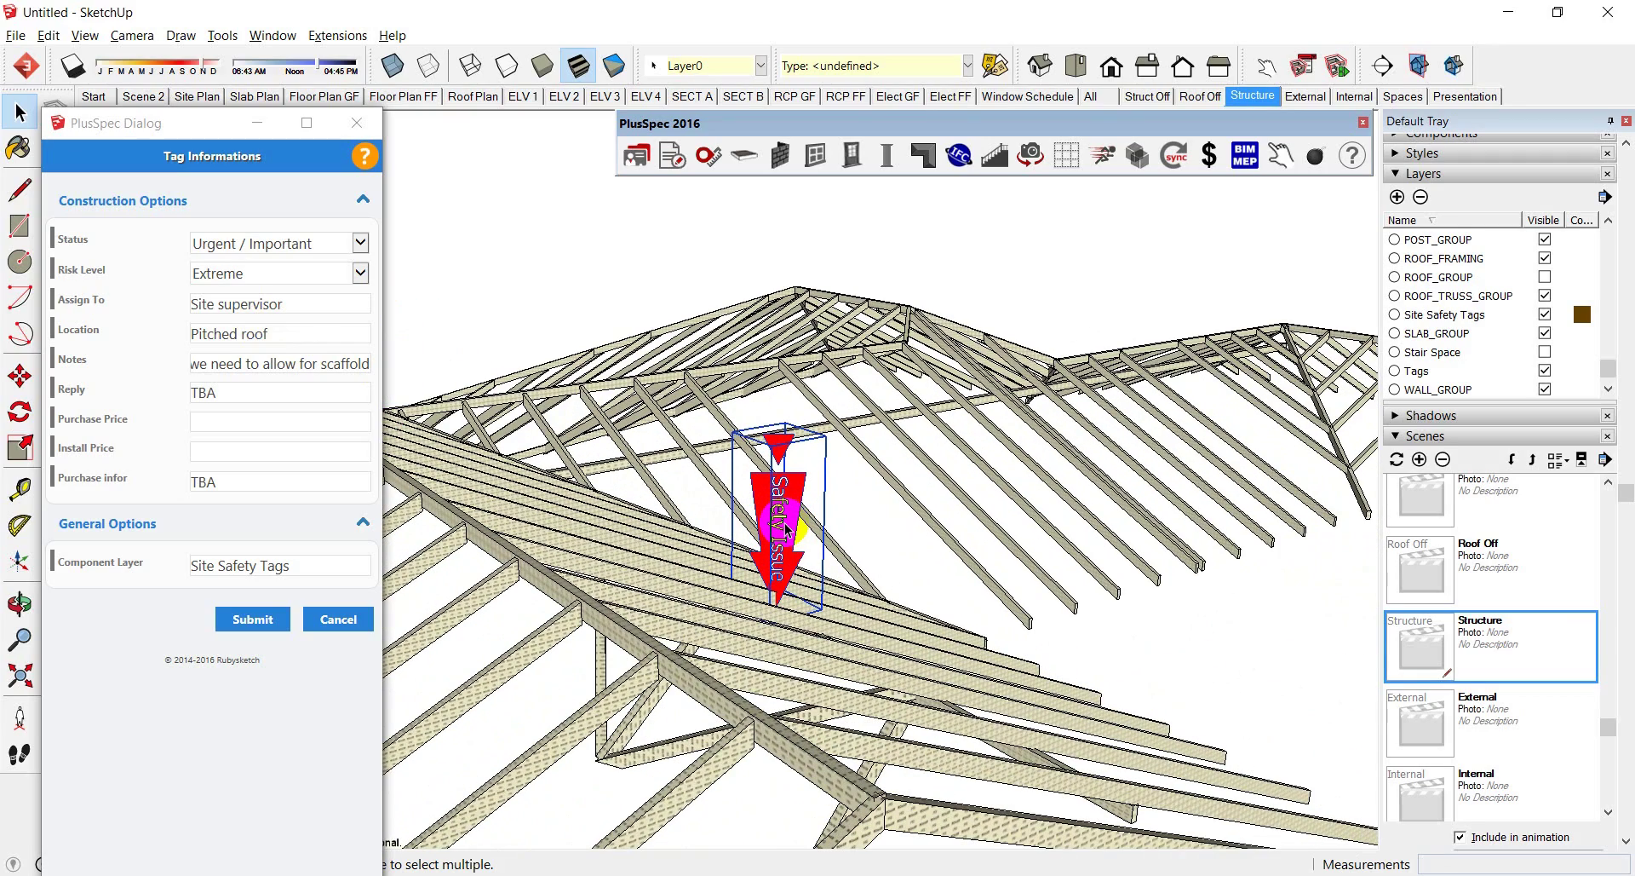
scroll(787, 529, up, 2)
middle_drag(787, 529, 844, 457)
scroll(845, 460, down, 2)
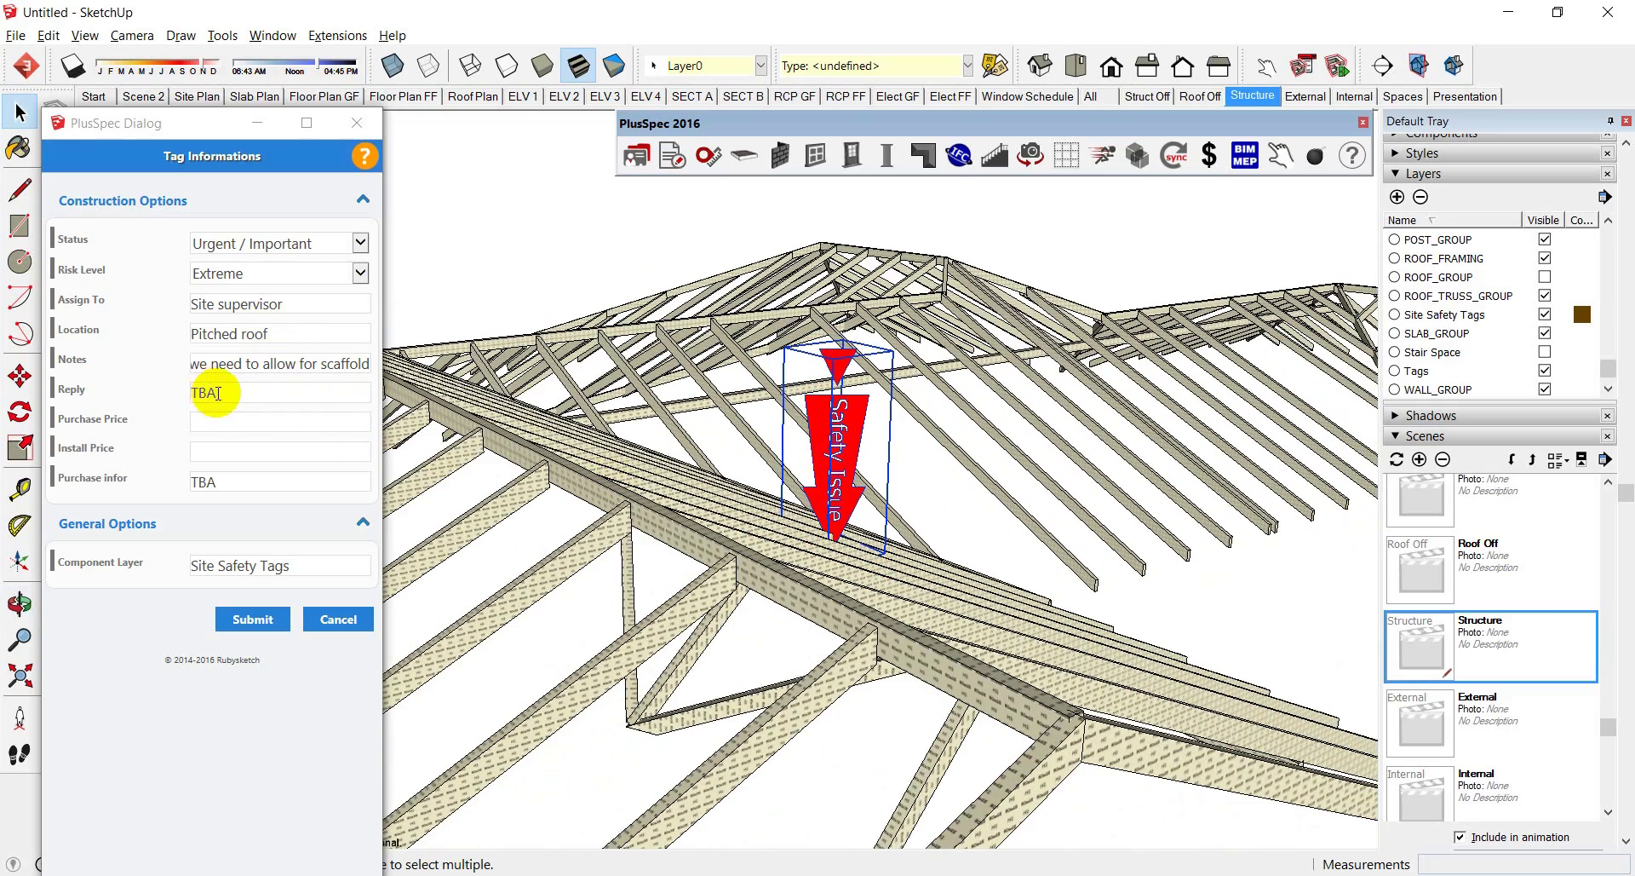
Set the safety issue tag's reply to "The carpenter has scaffold is not going to charge" and submit the information
click(167, 392)
text(The carpen)
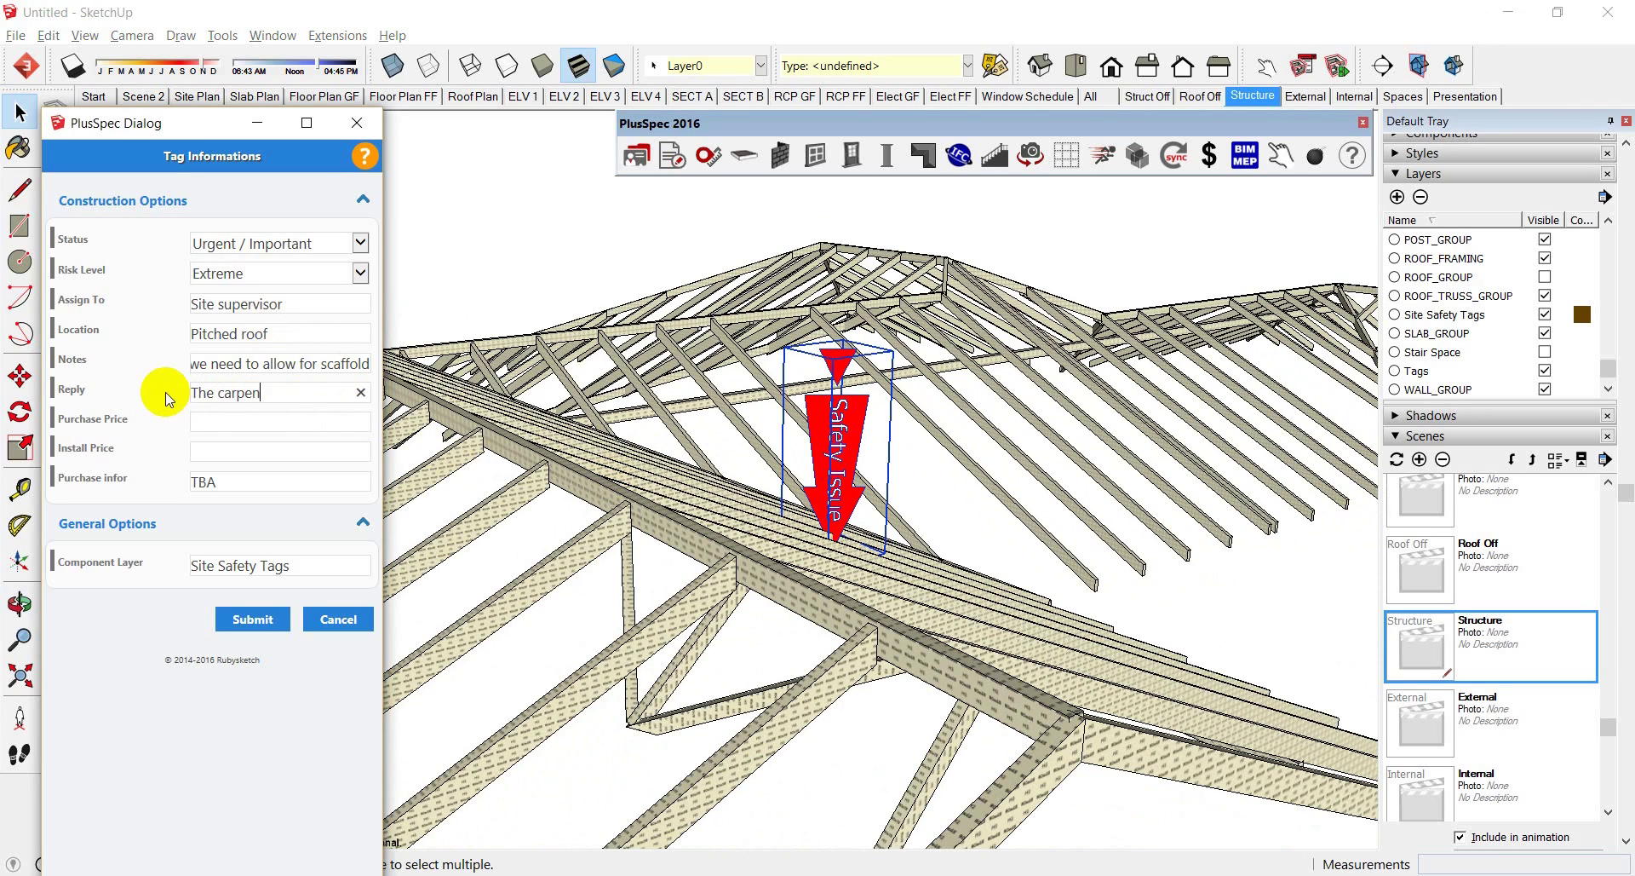
text(ter has scaffold is not g)
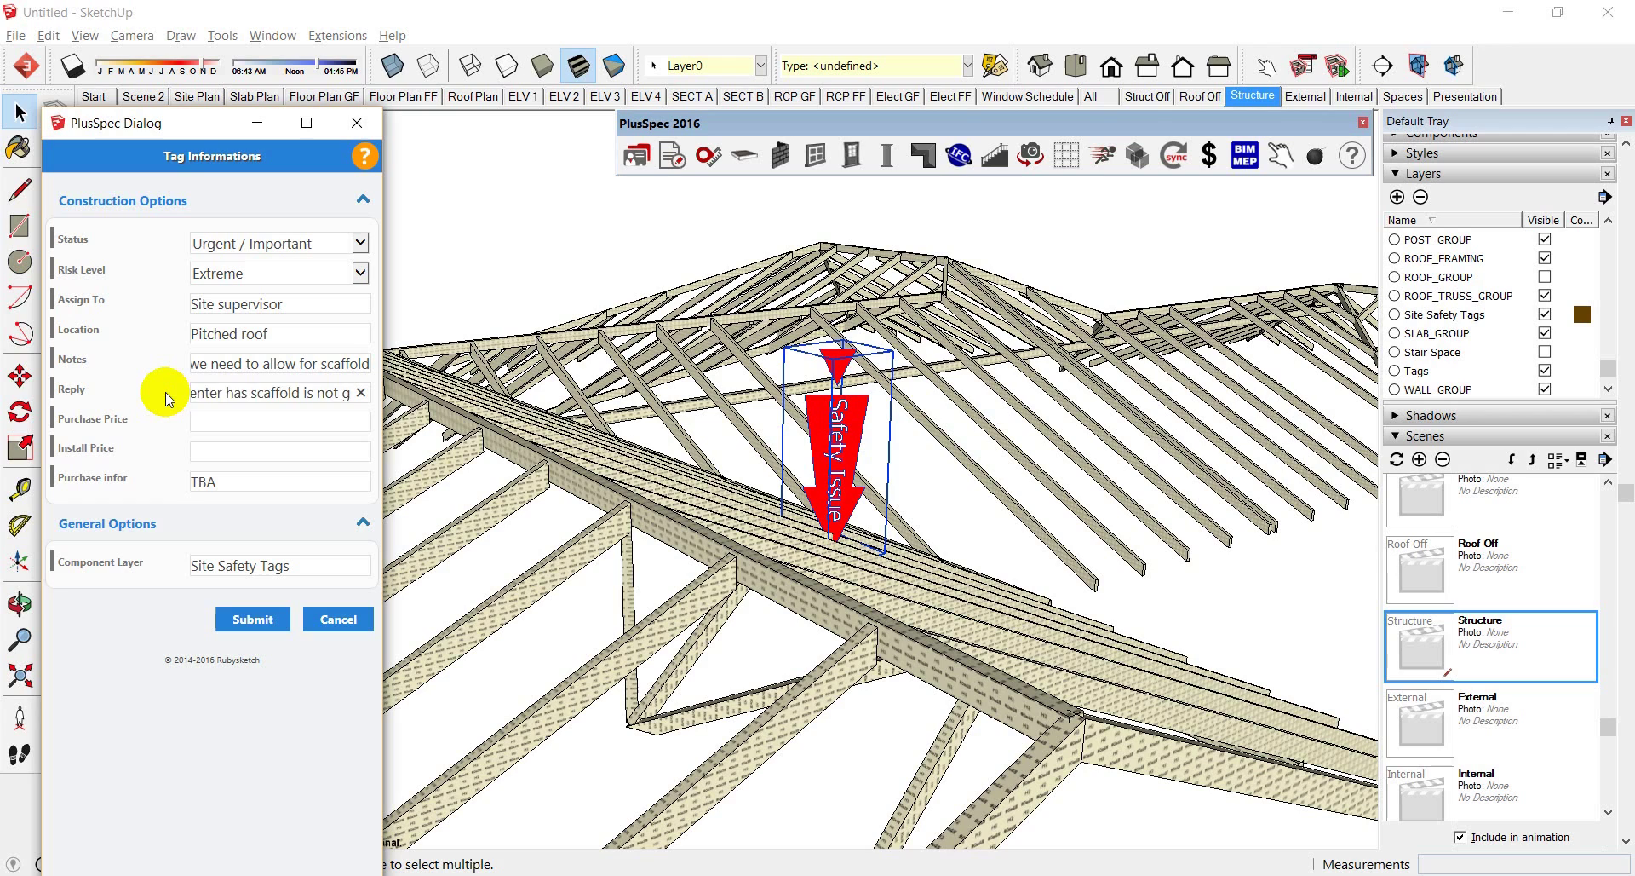
text(oing to charge)
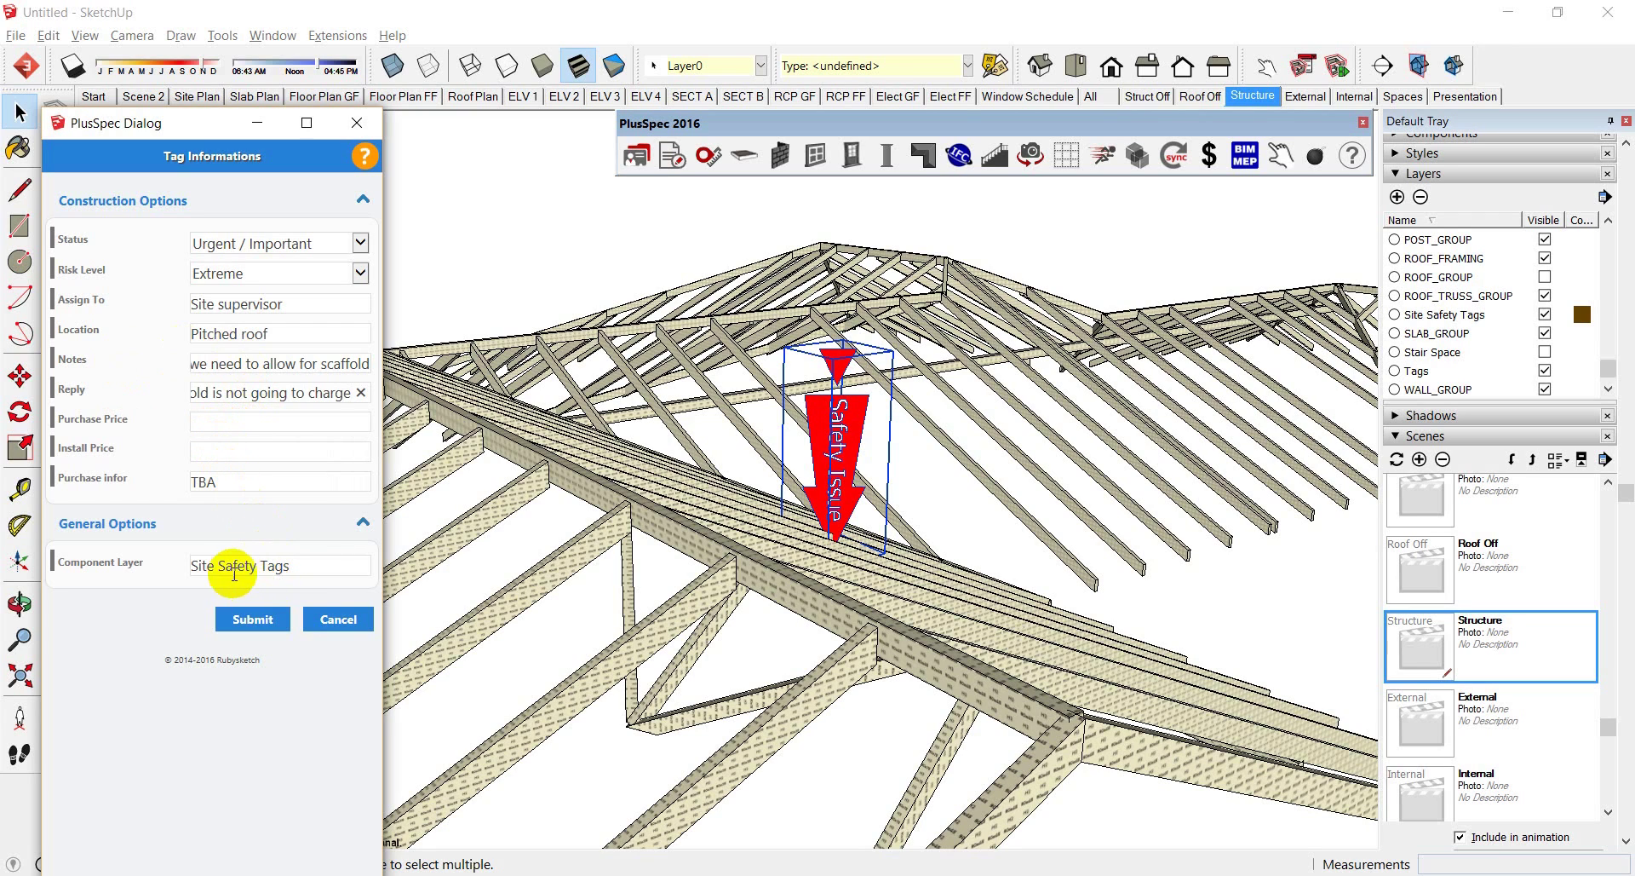
click(253, 619)
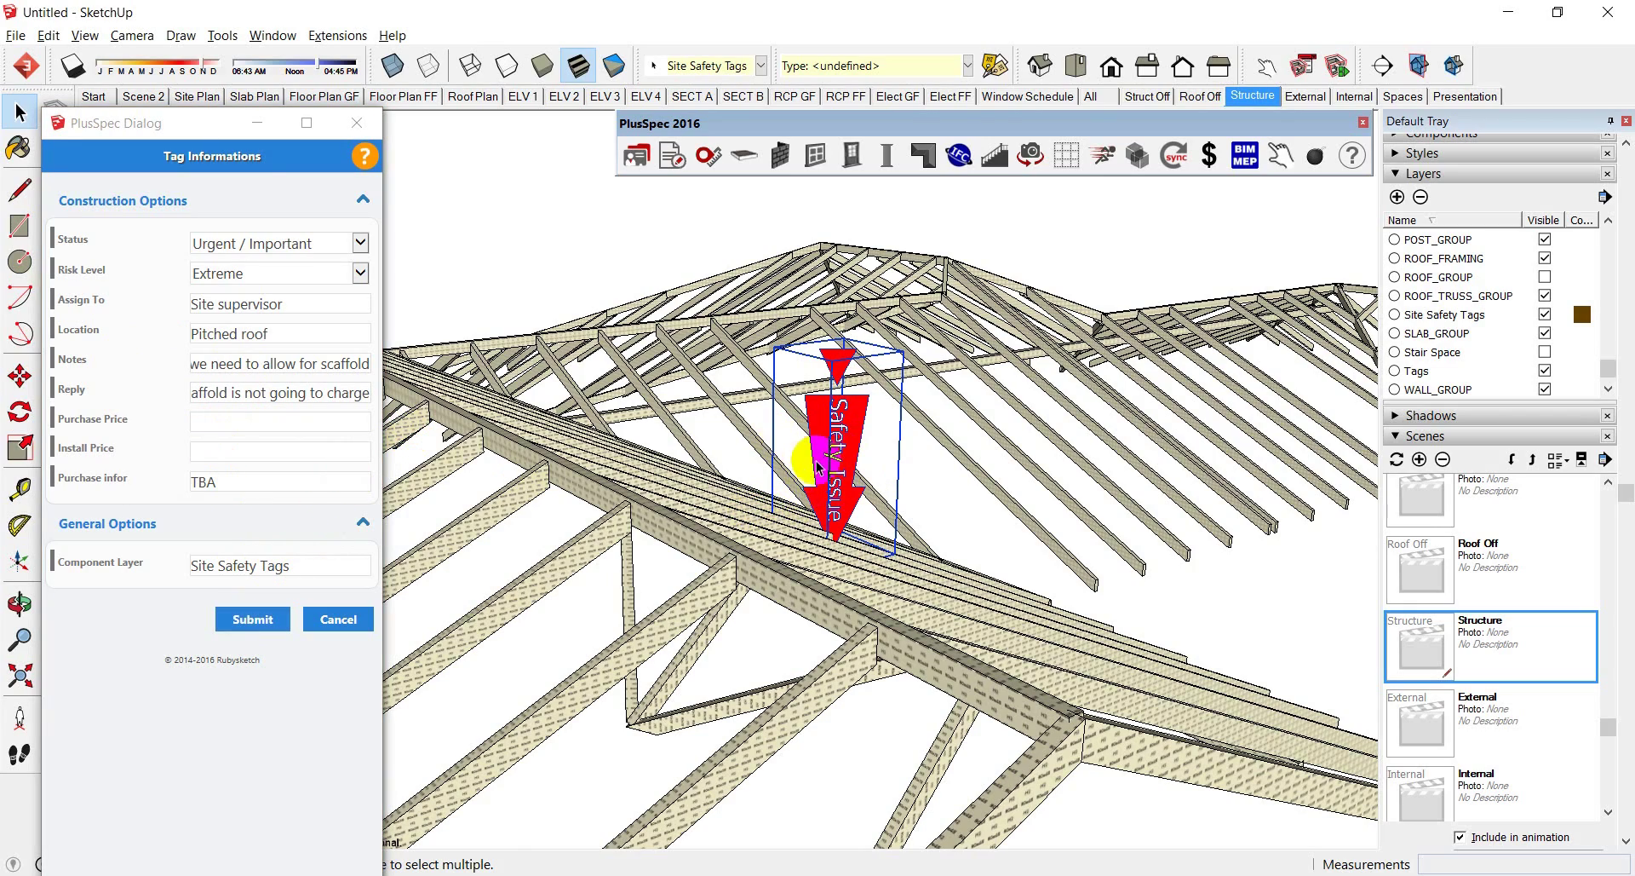
Close the tag information and Tag Tool dialogs and generate the PlusSpec takeoff report in the browser
scroll(777, 479, down, 5)
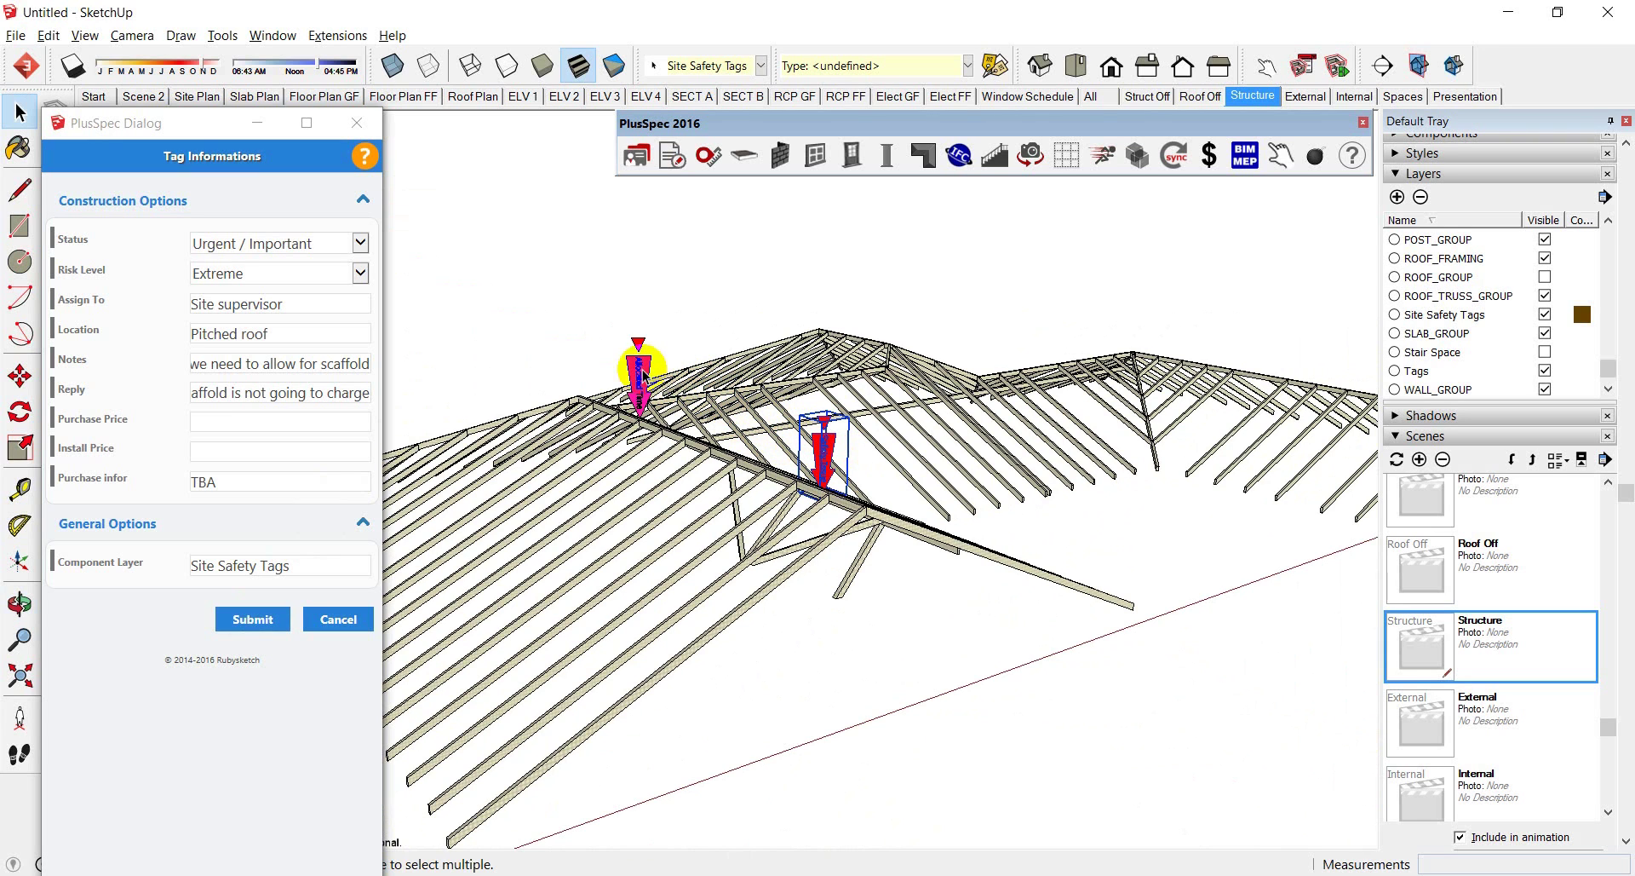
click(356, 123)
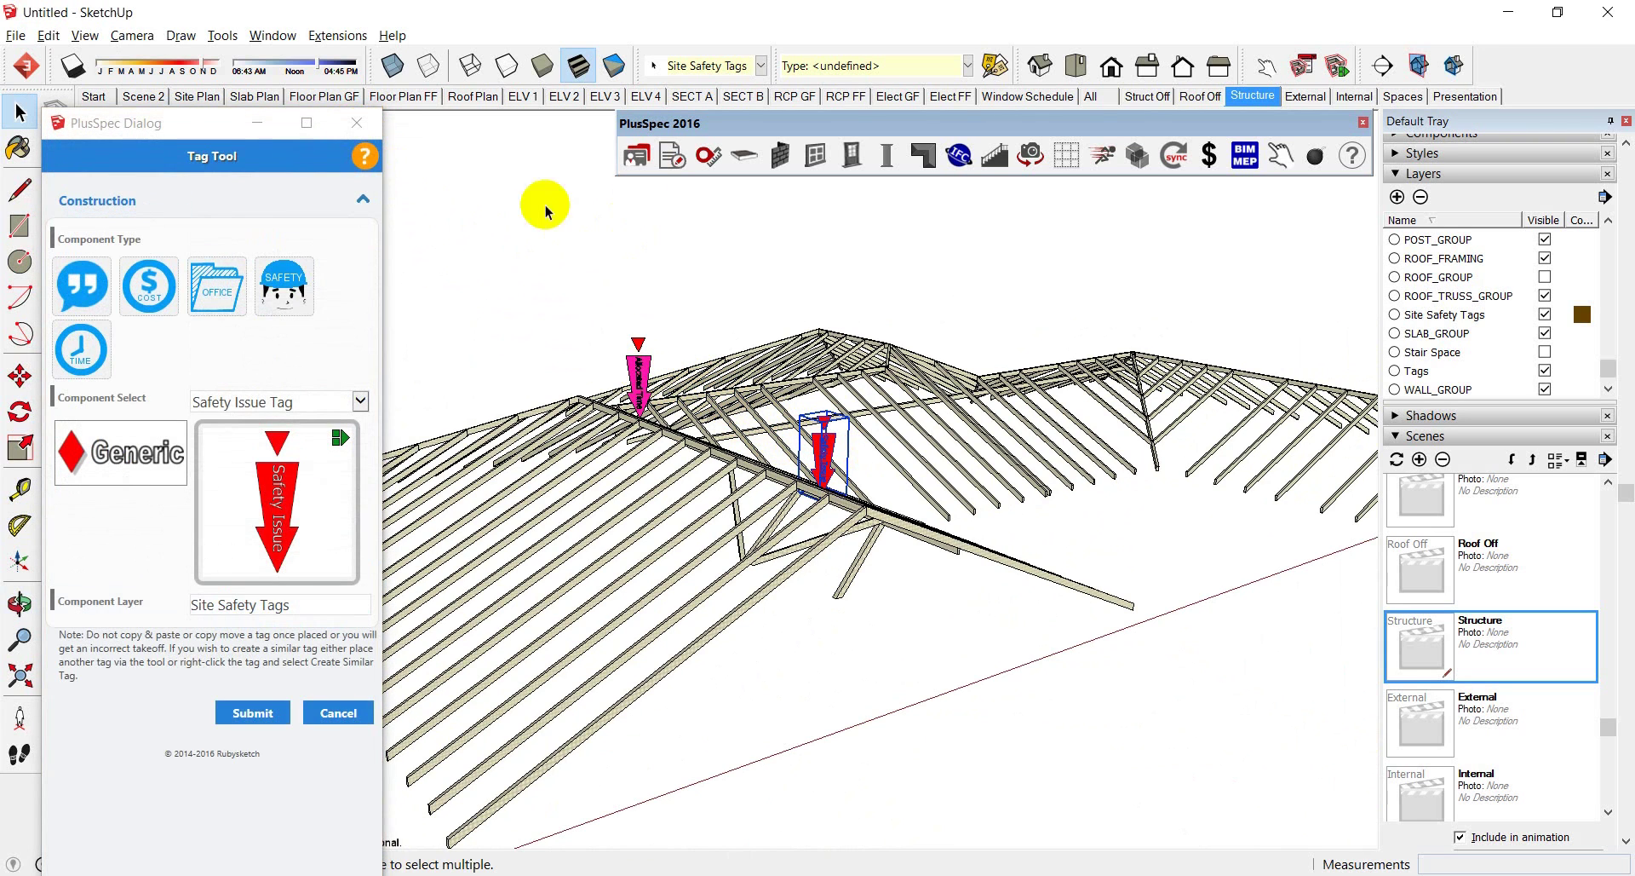
click(357, 123)
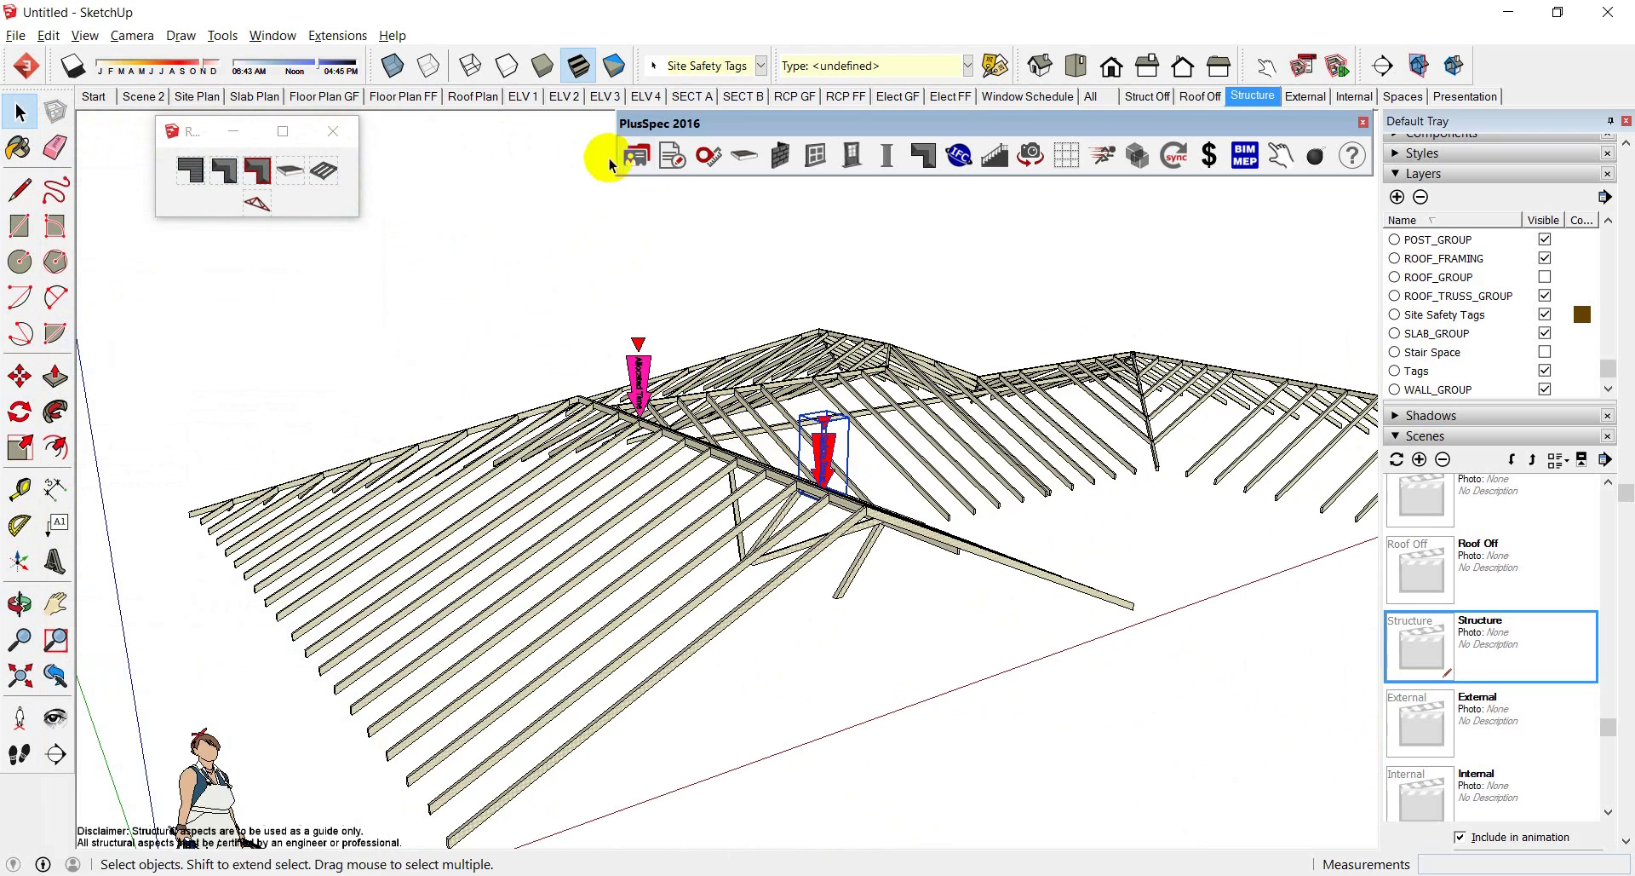
click(668, 159)
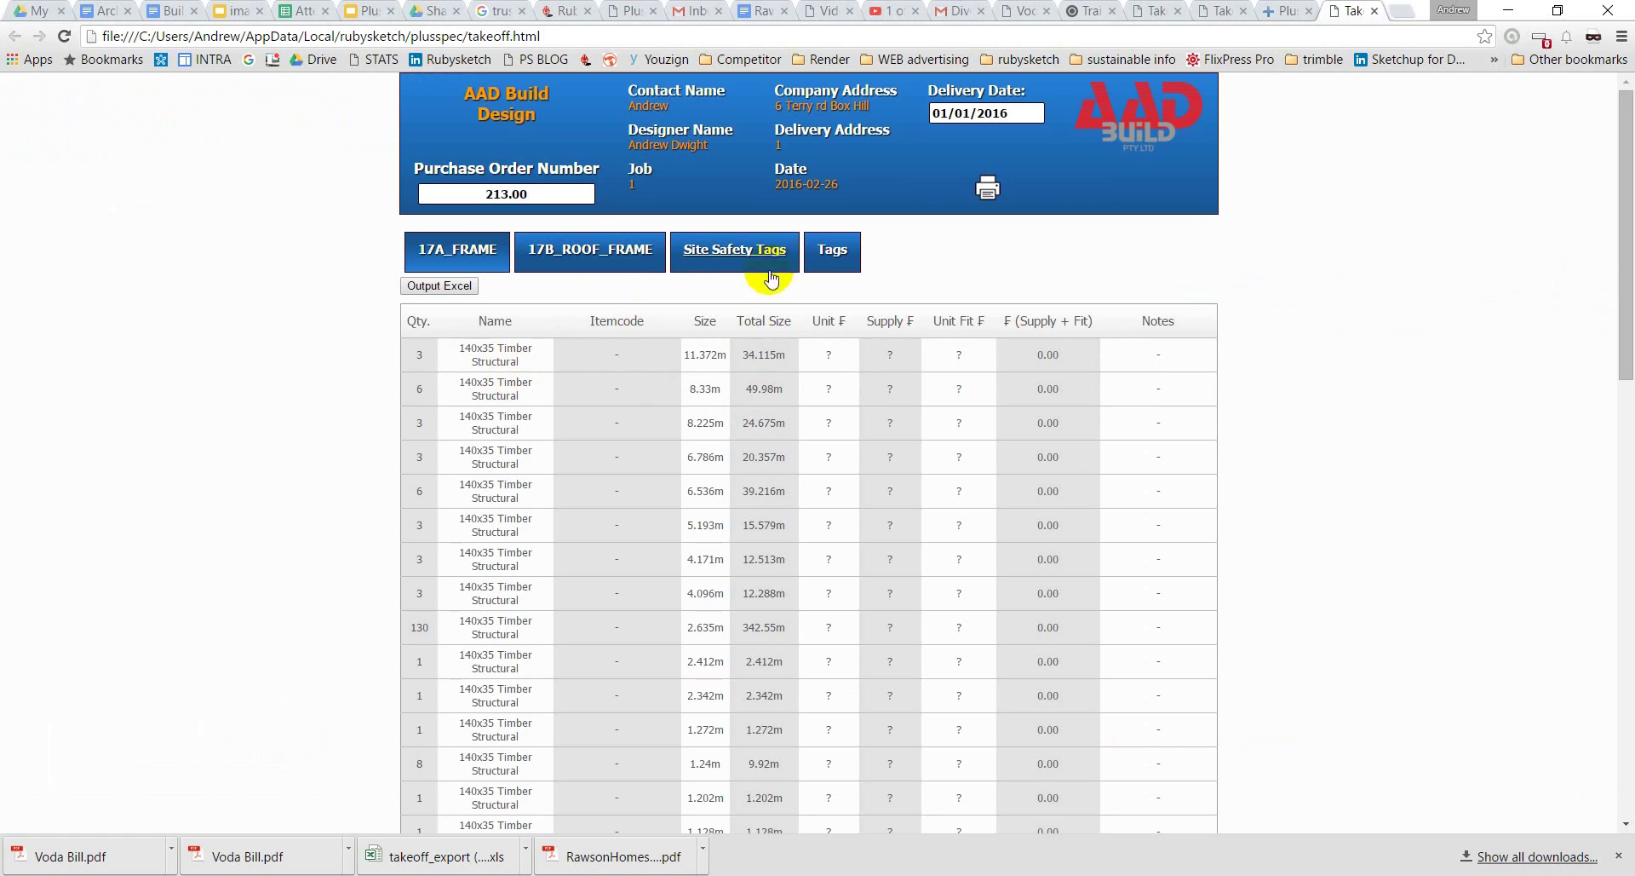
Review the notes under Site Safety Tags and Tags in the takeoff report, and return to the SketchUp model
click(749, 249)
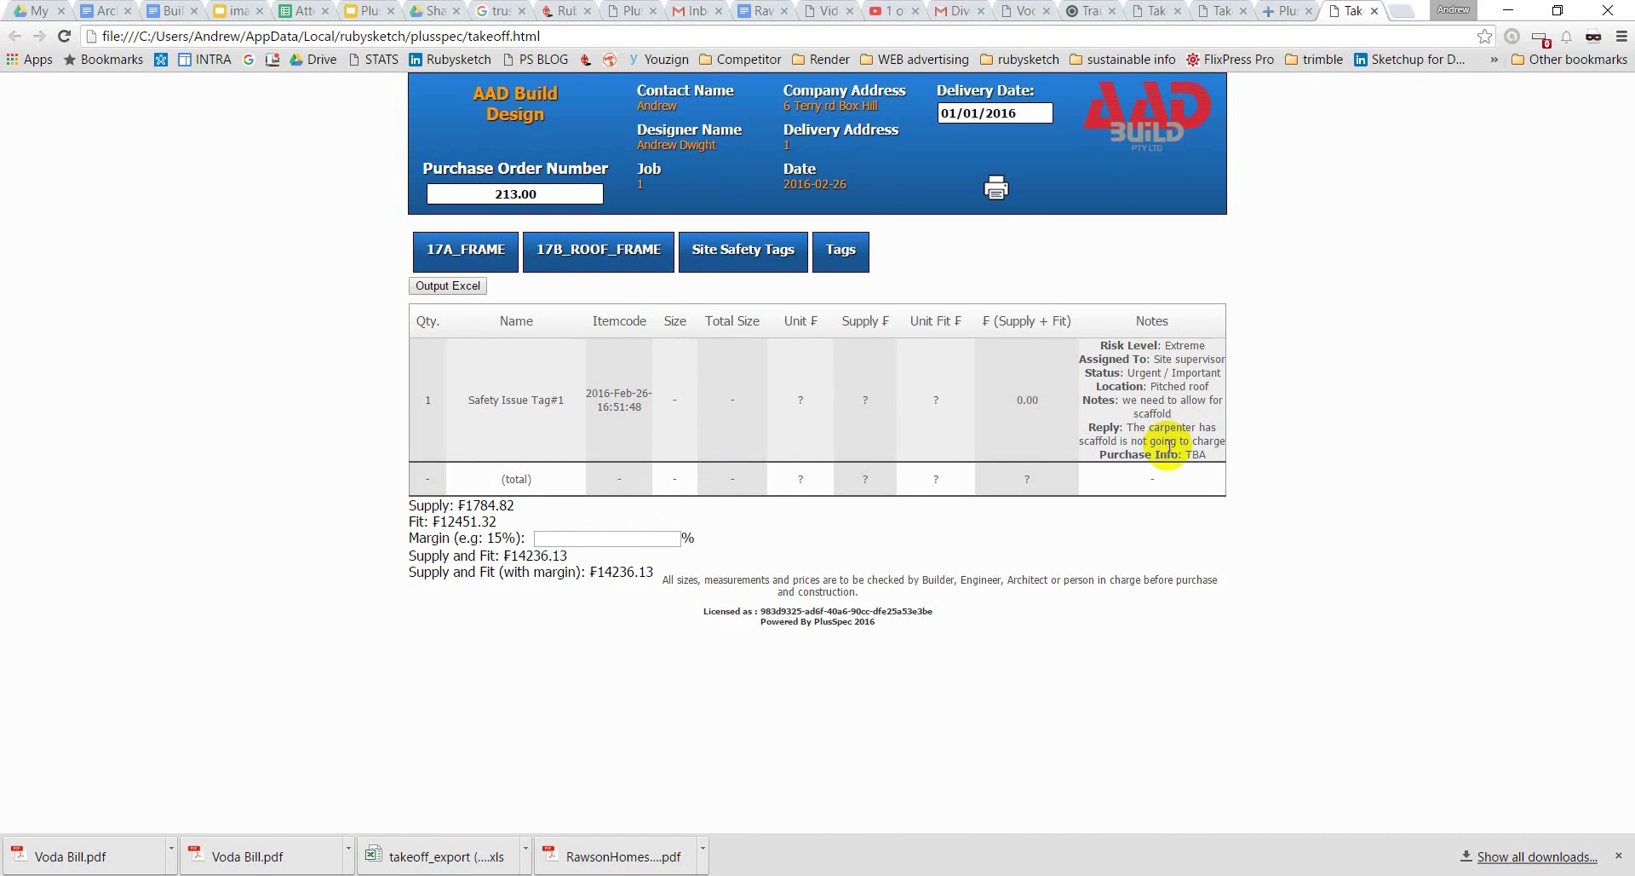
click(843, 254)
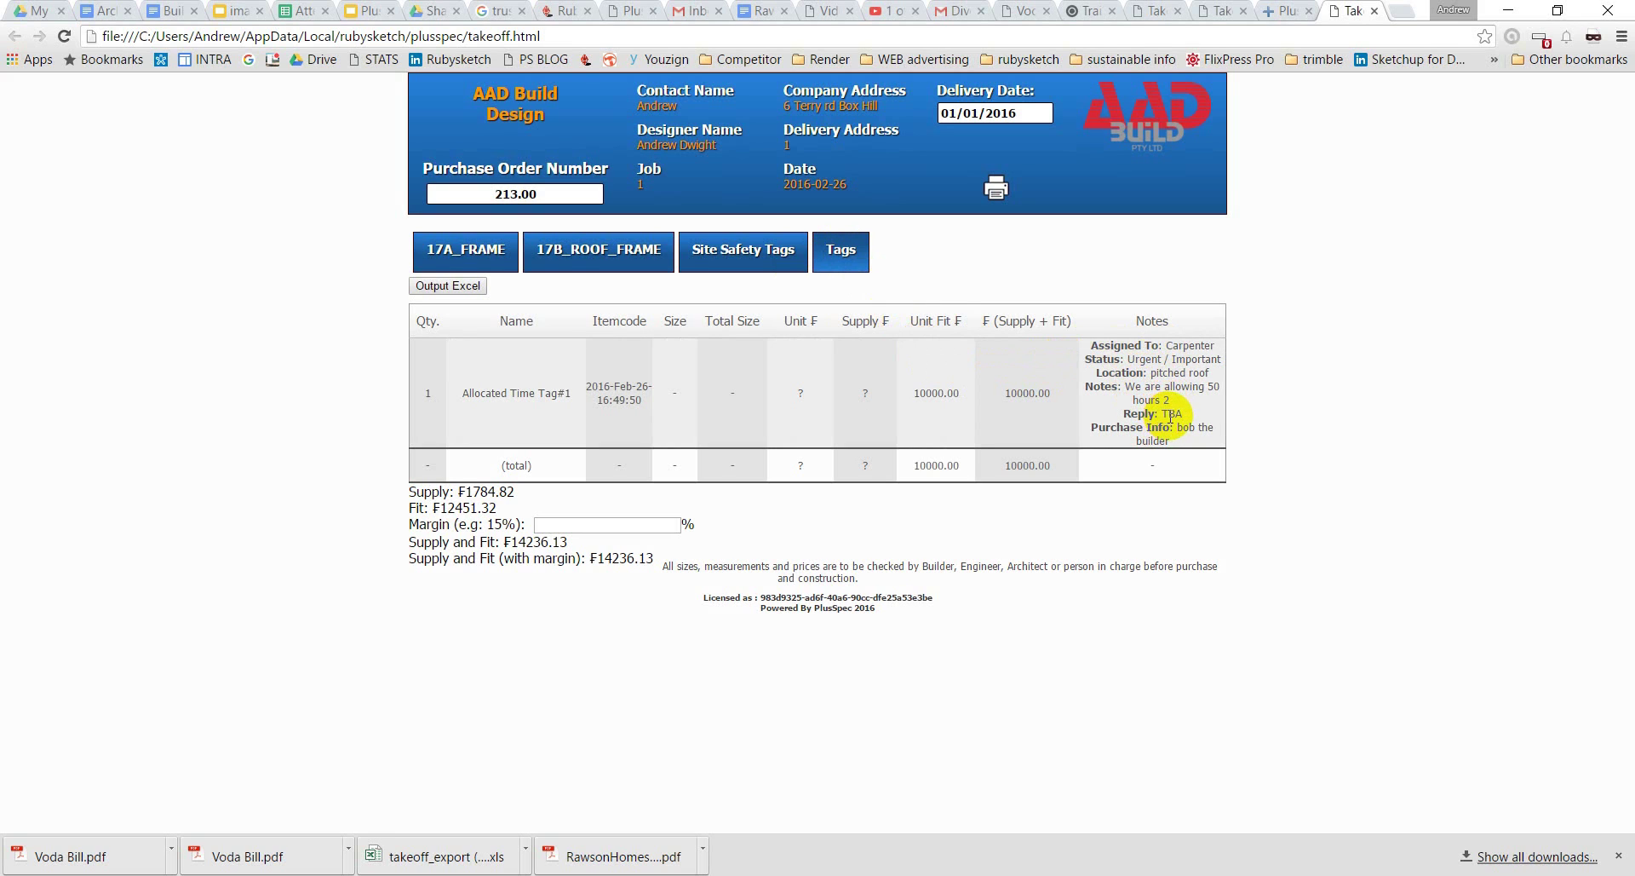
drag(1175, 427, 1181, 439)
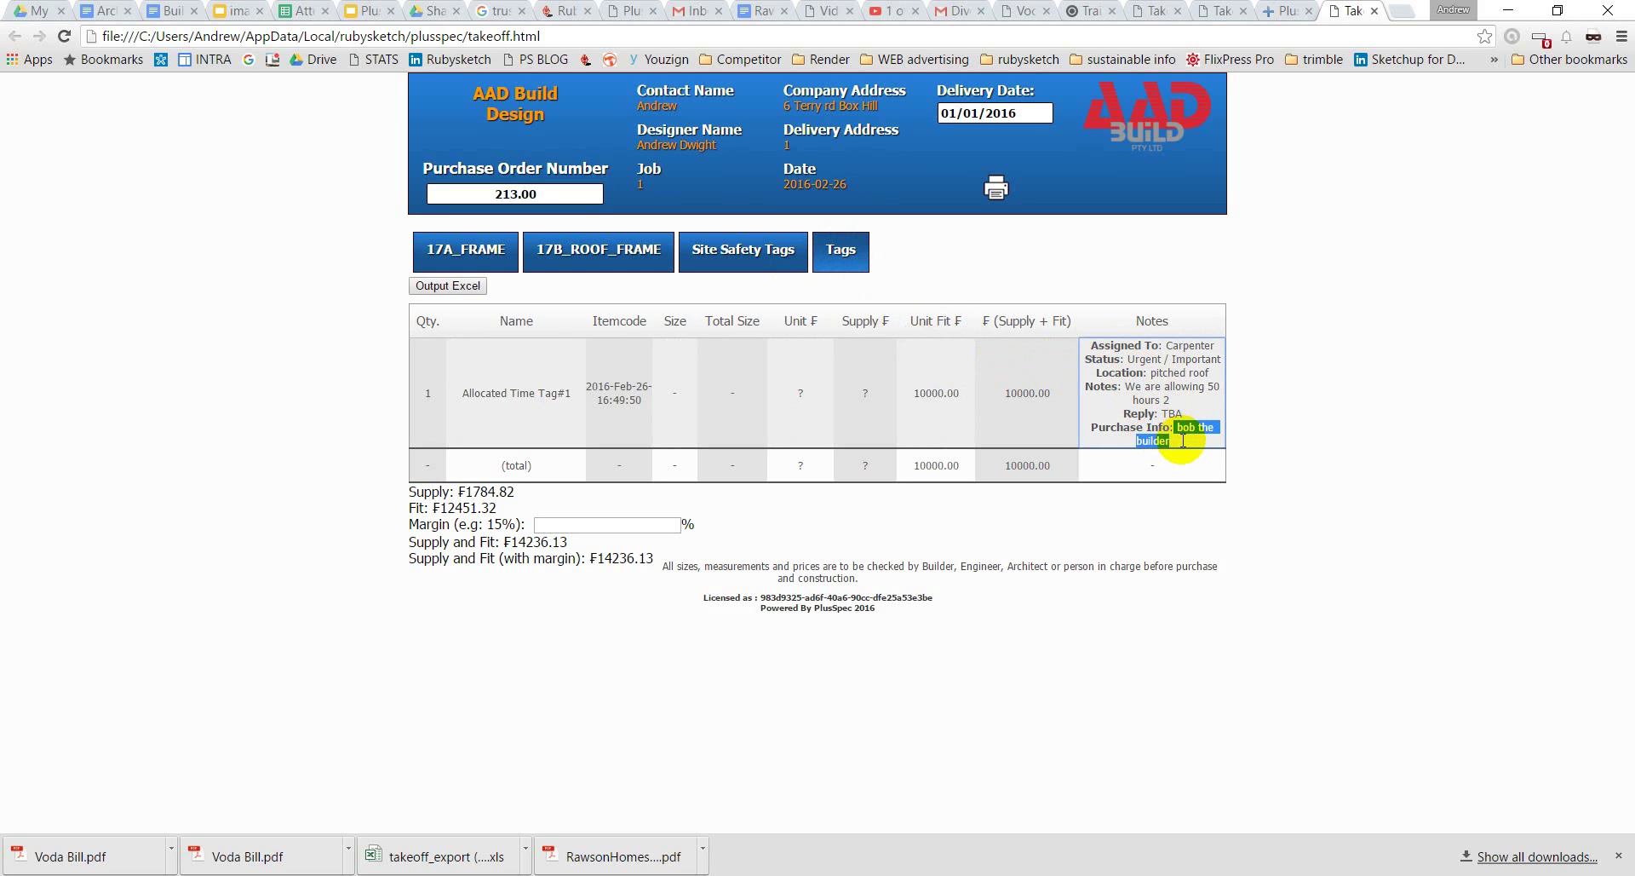
click(1508, 10)
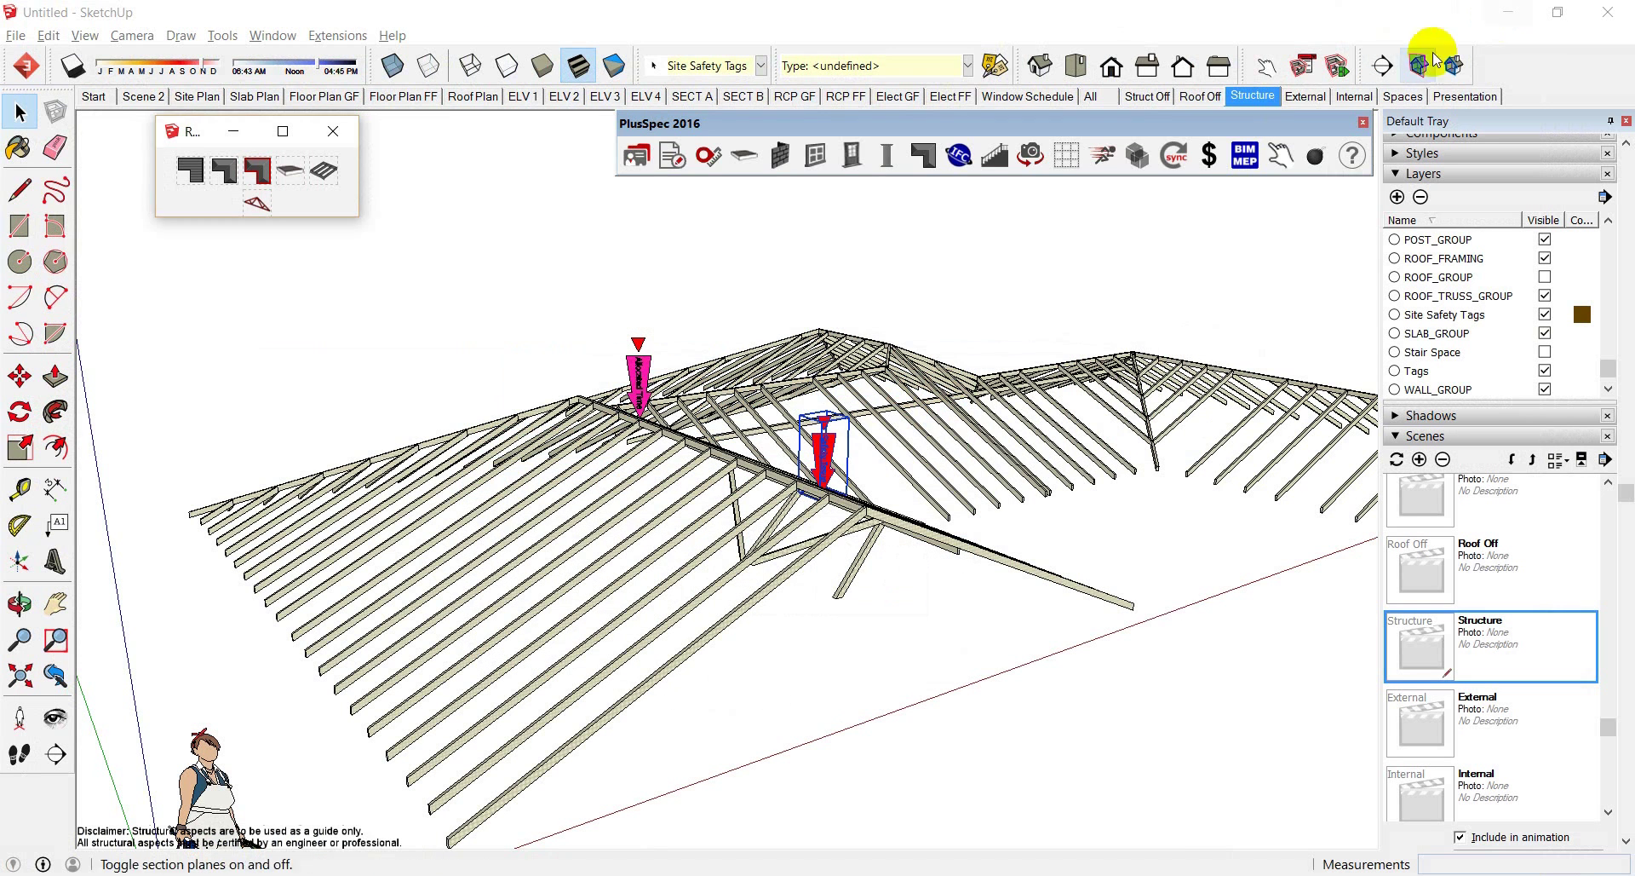
Collapse the Scenes, Layers and Entity Info sections of the default tray
scroll(1497, 356, down, 5)
scroll(1497, 364, down, 2)
scroll(1496, 357, up, 5)
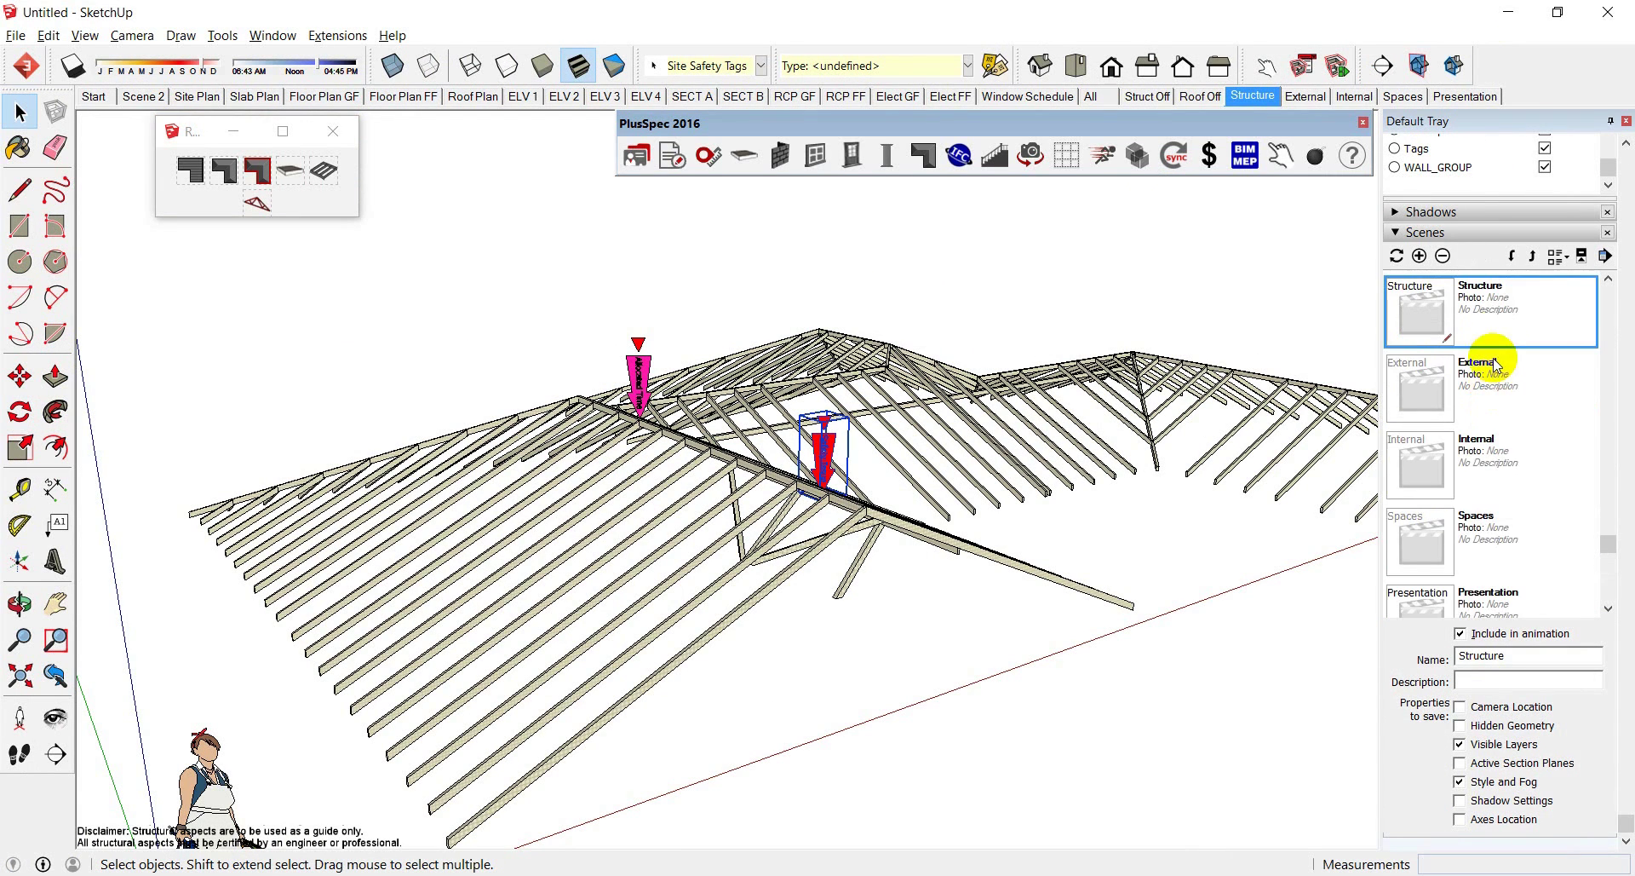
click(1399, 232)
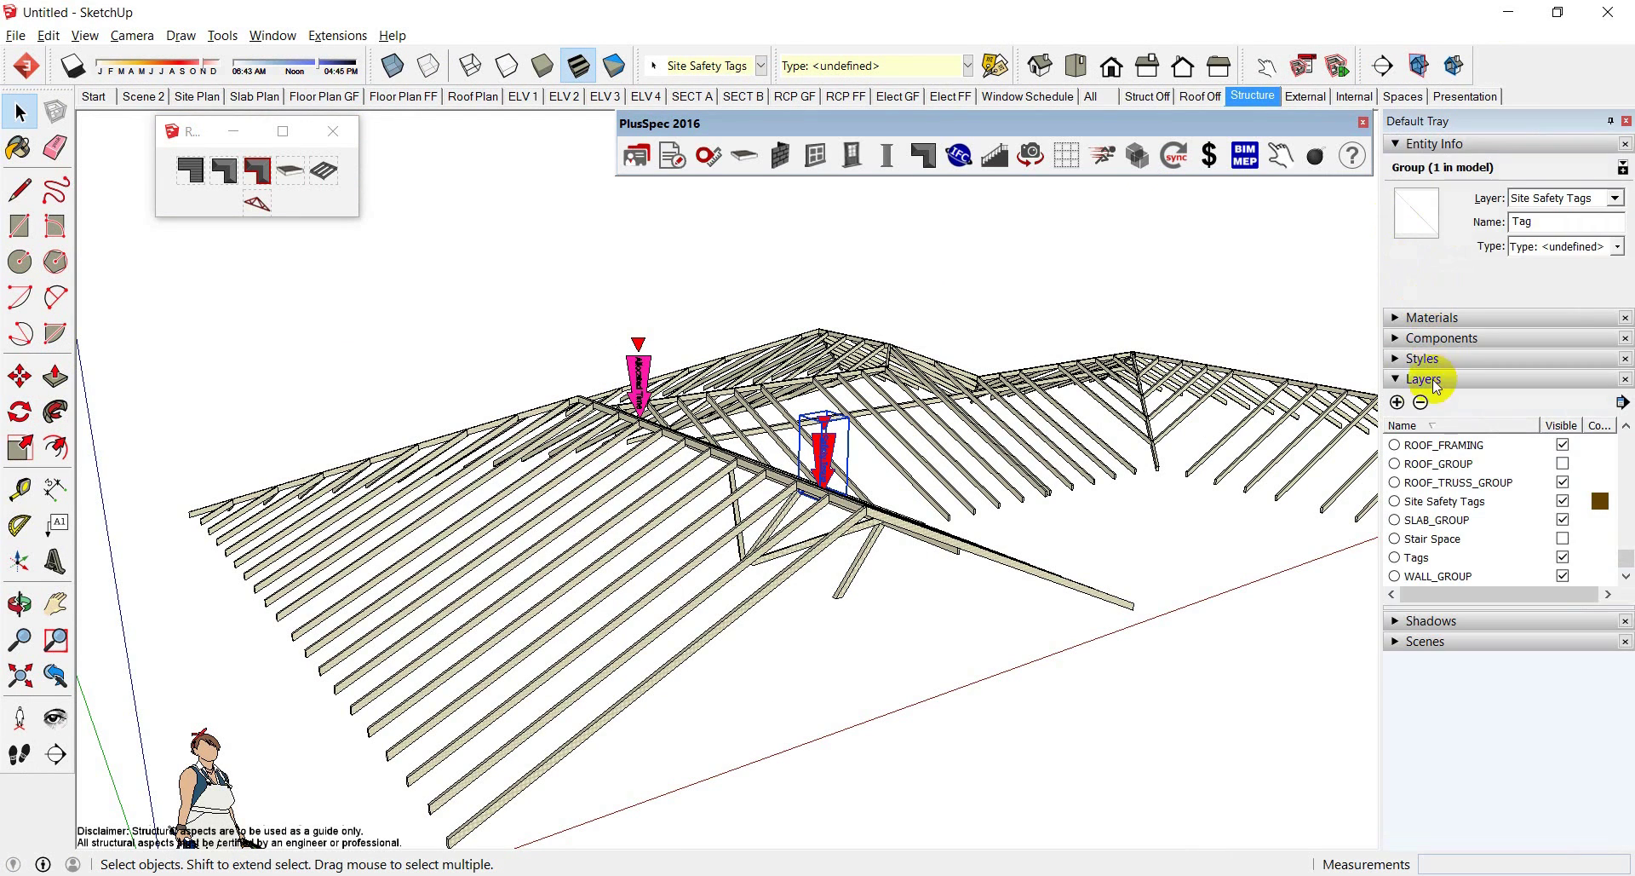
click(1401, 380)
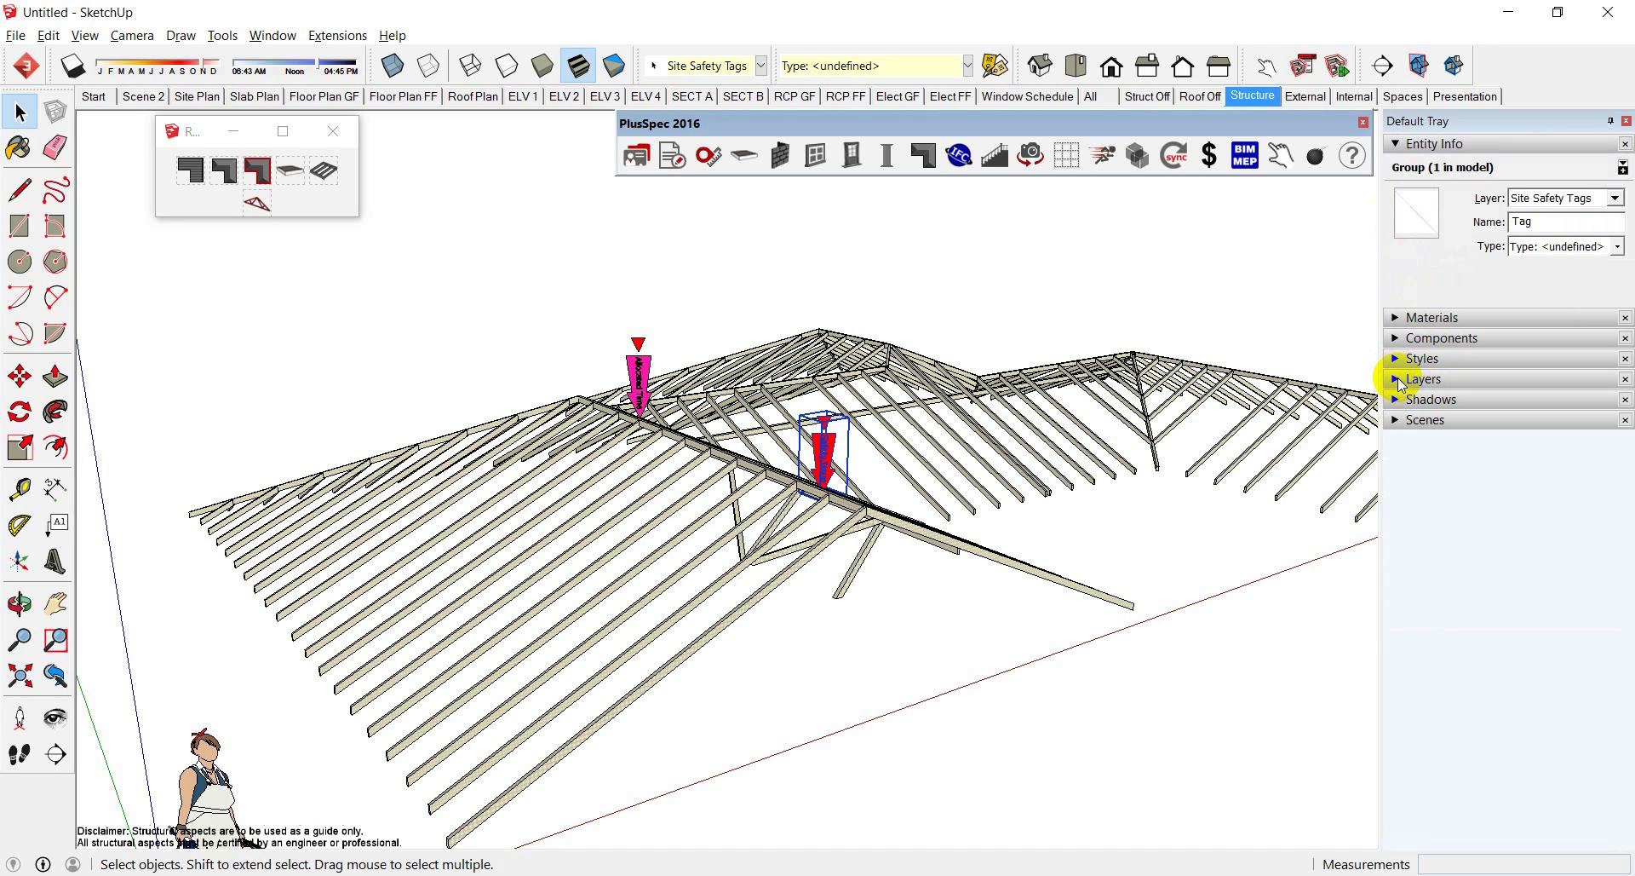
click(1395, 144)
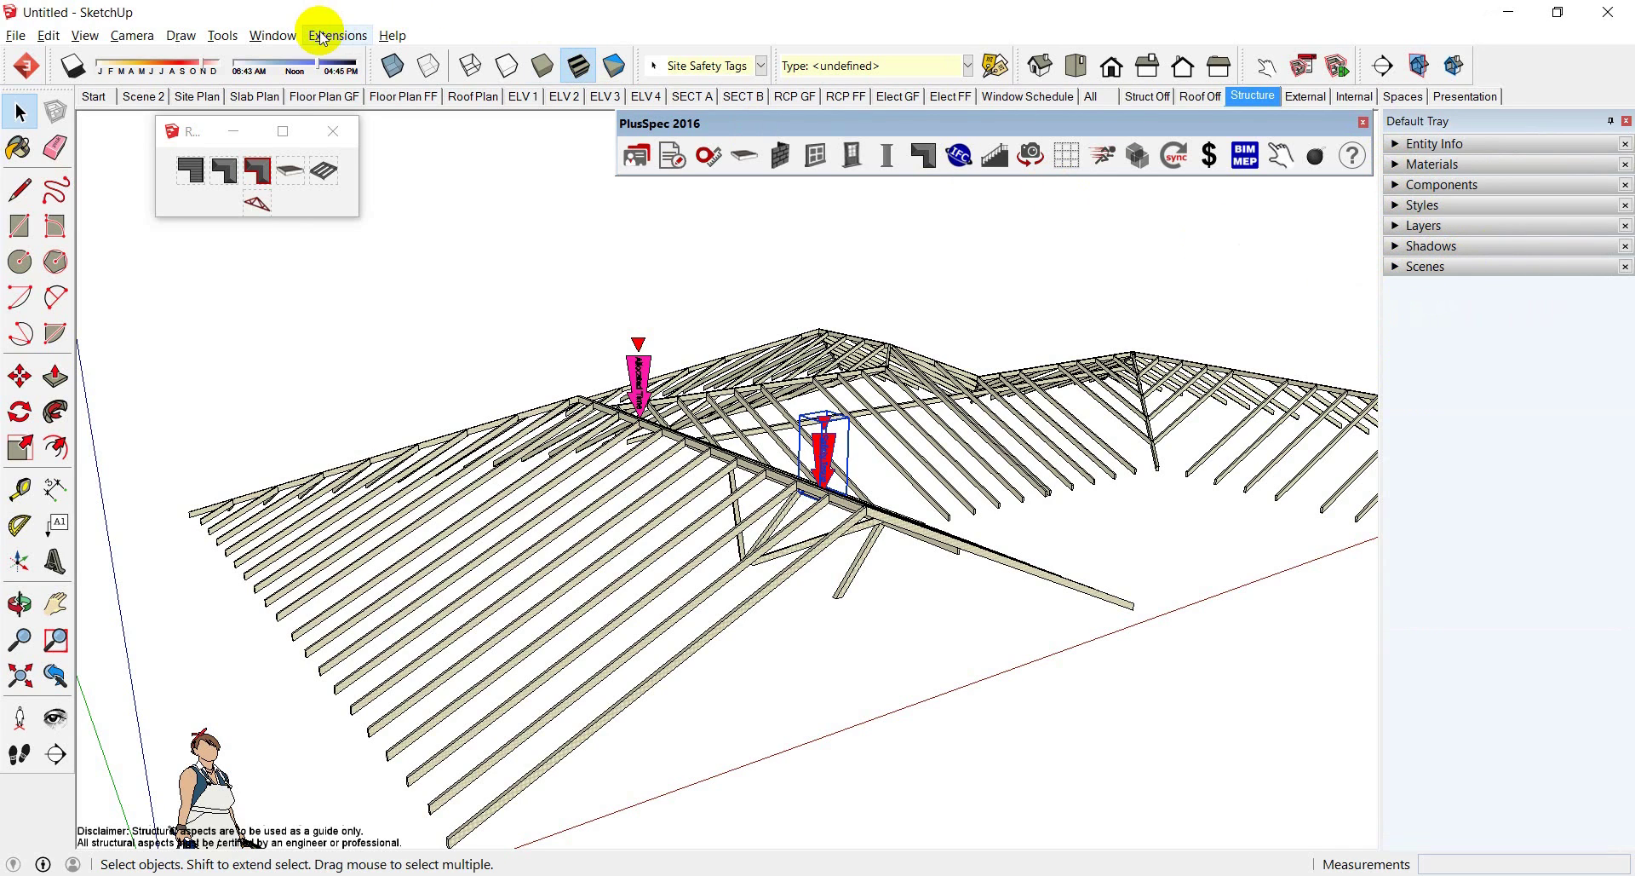
Add the Outliner to the default tray
click(290, 41)
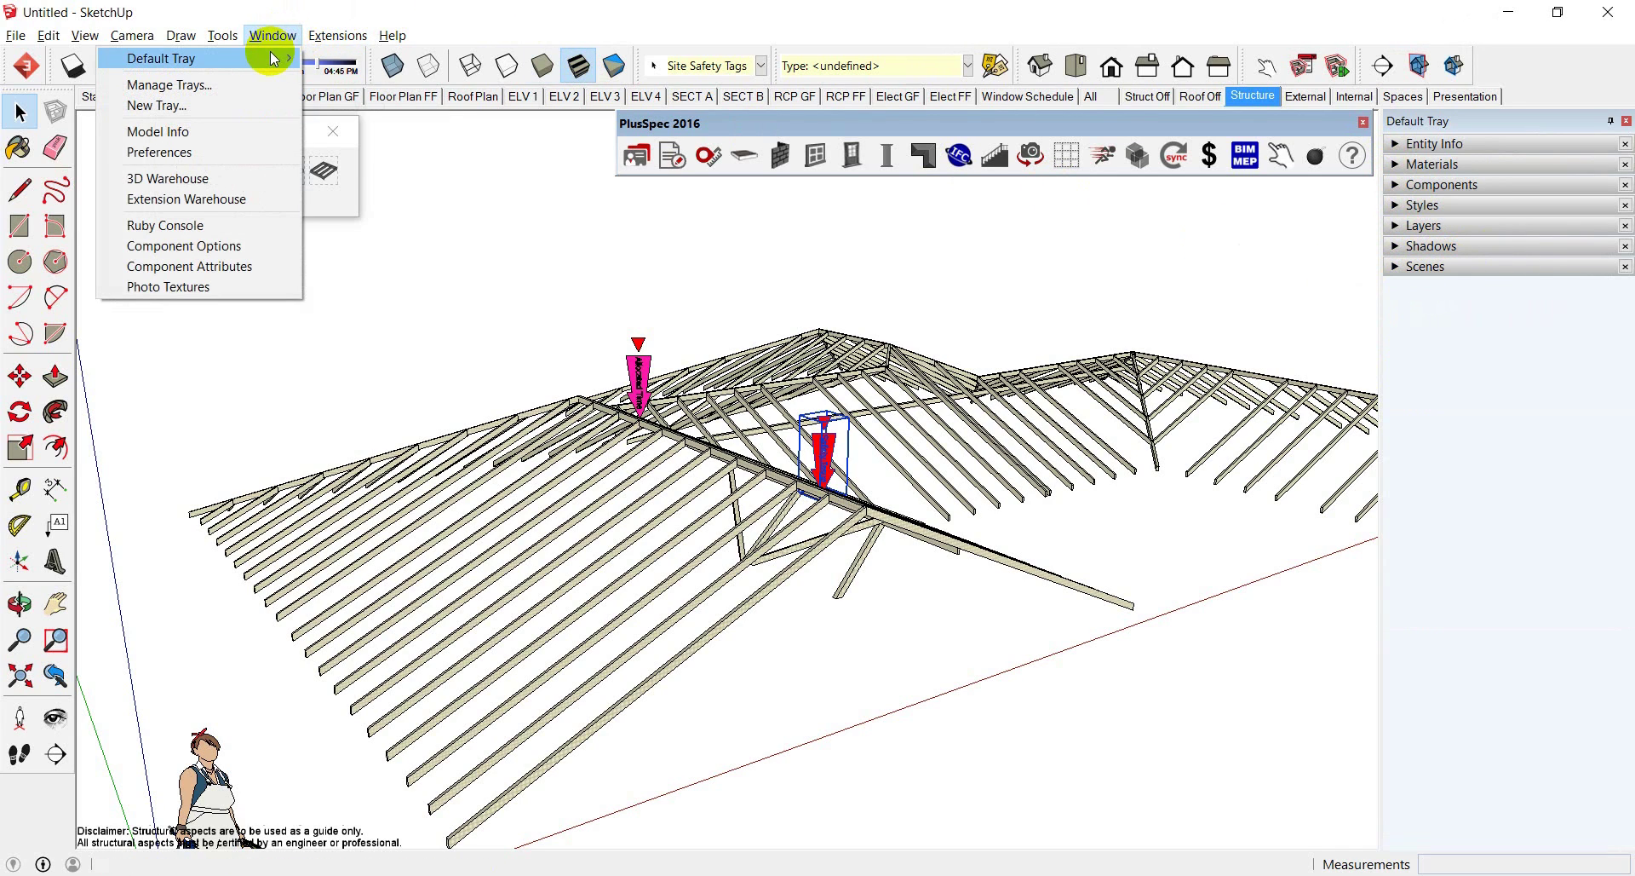
mouse_move(274, 58)
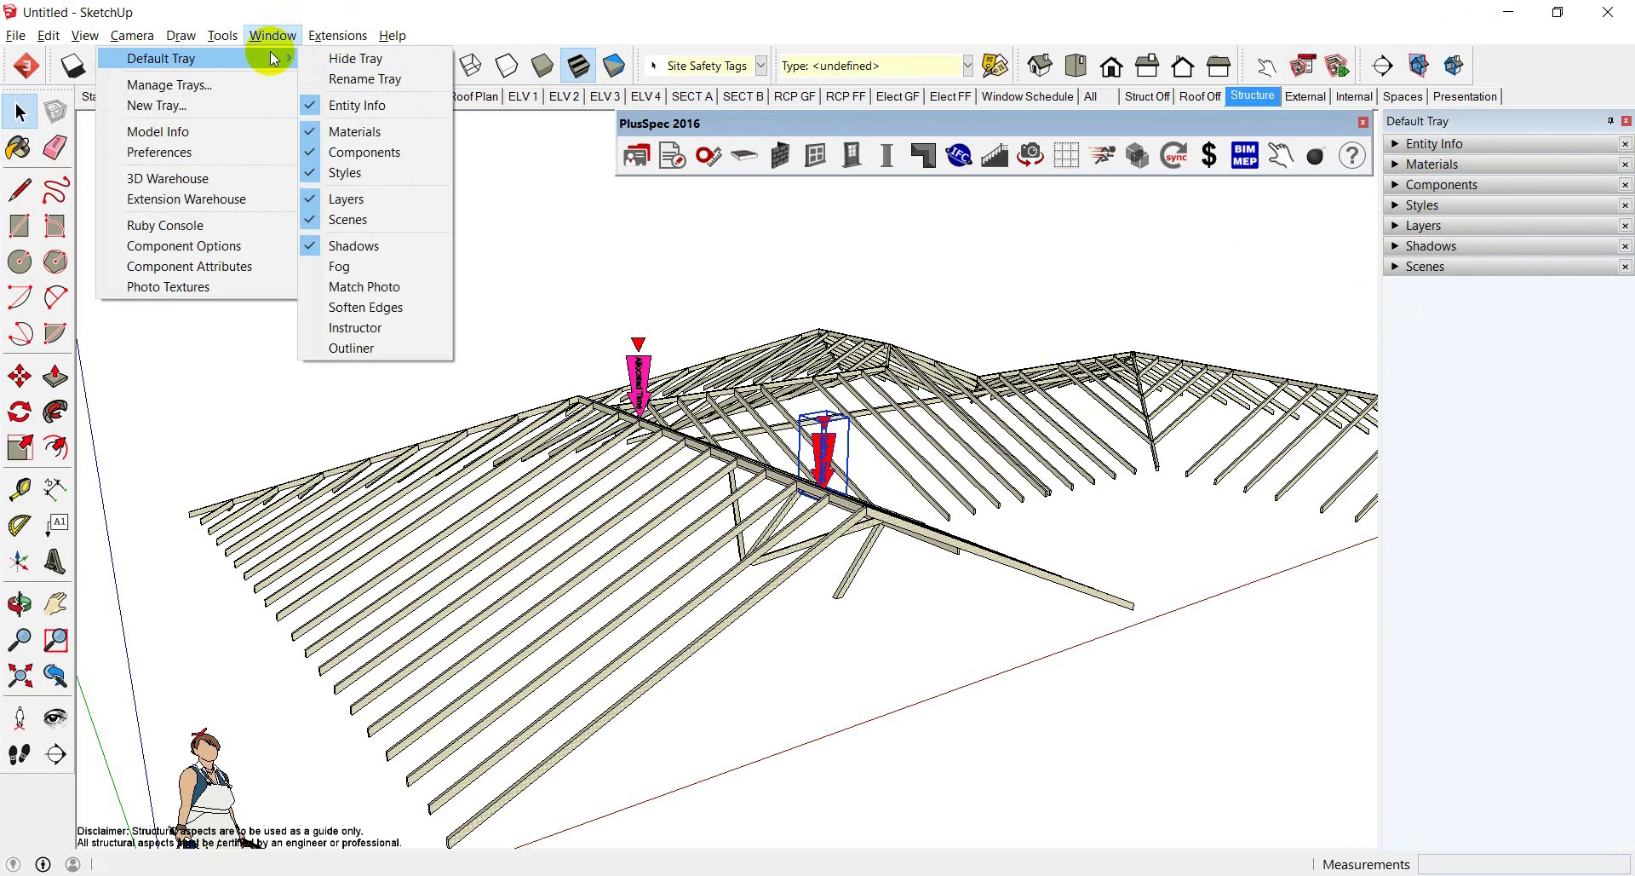
click(354, 347)
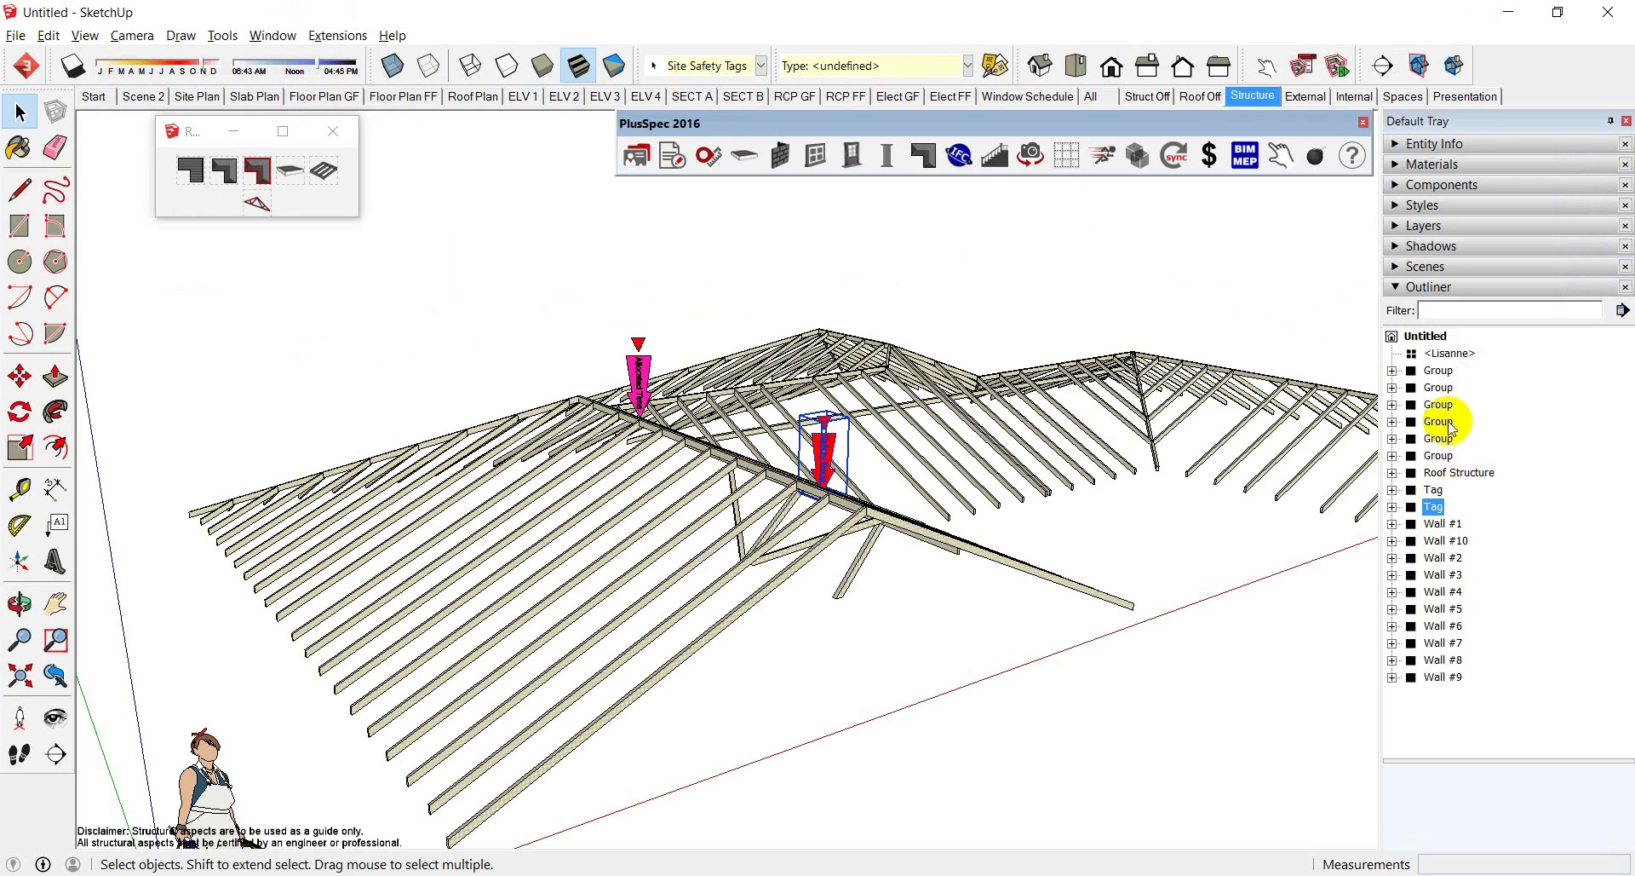
Filter the Outliner by "tag" and expand both tag groups to show their components
click(1445, 311)
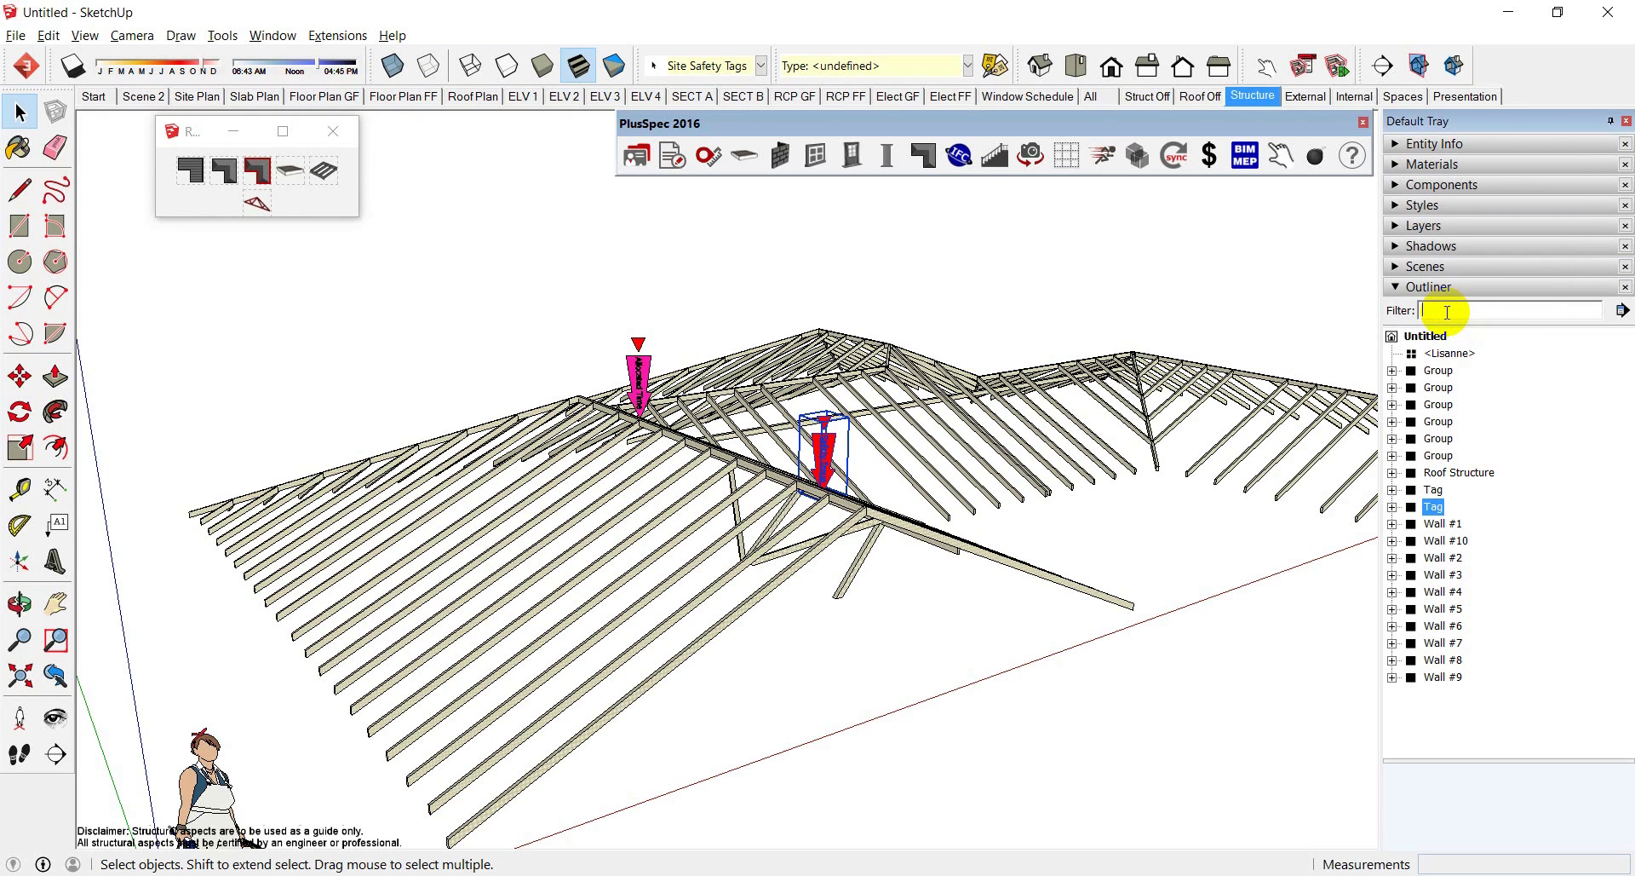
text(tag)
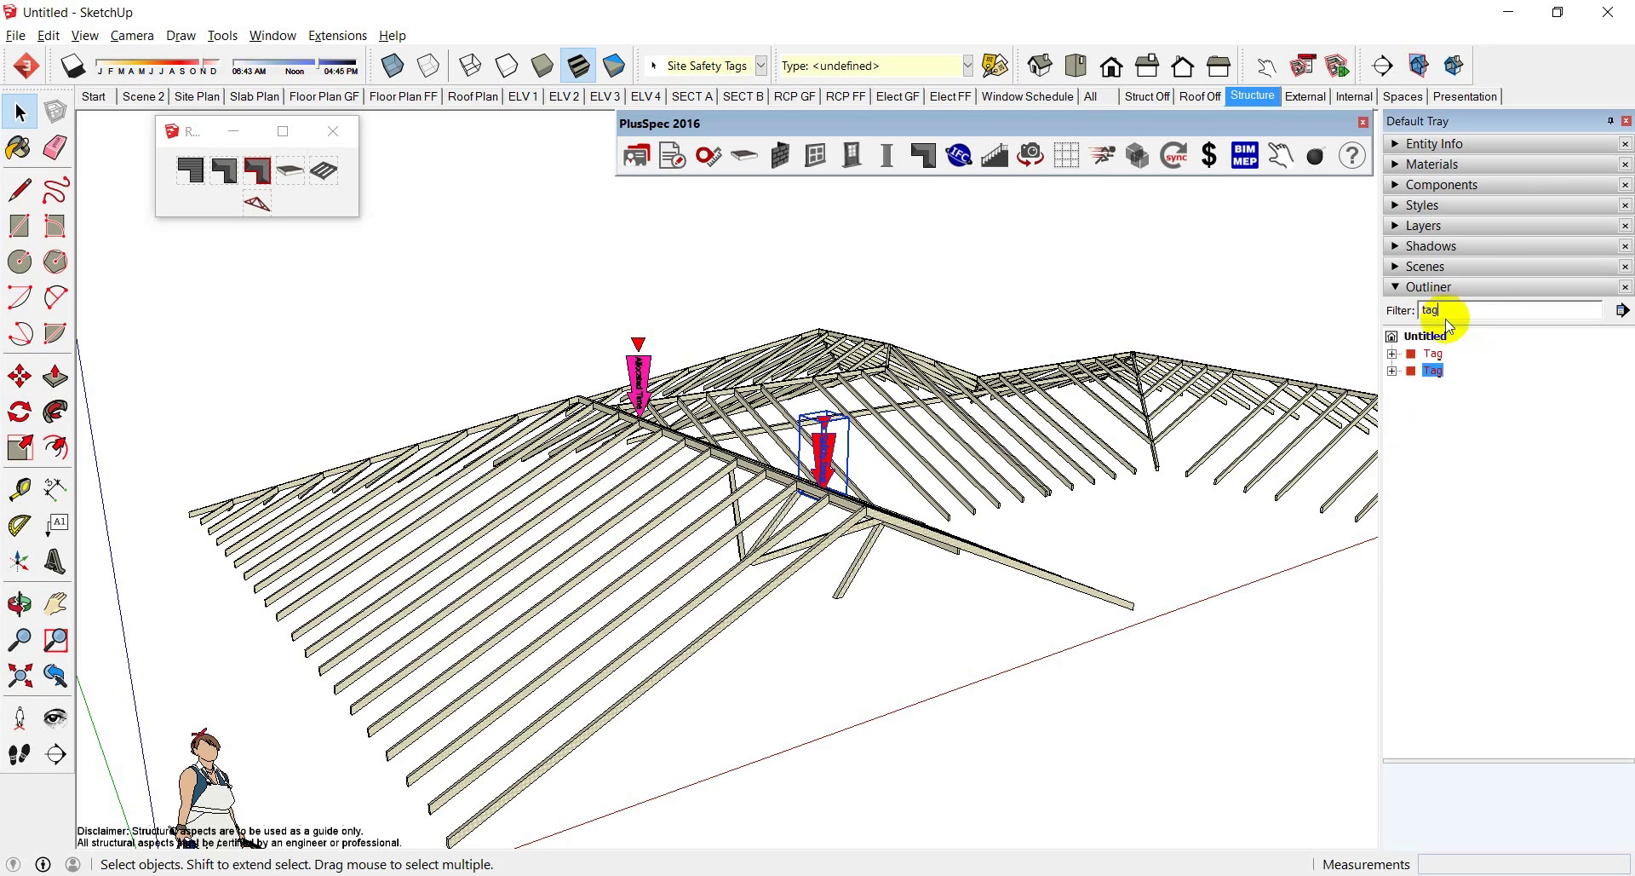
click(1393, 371)
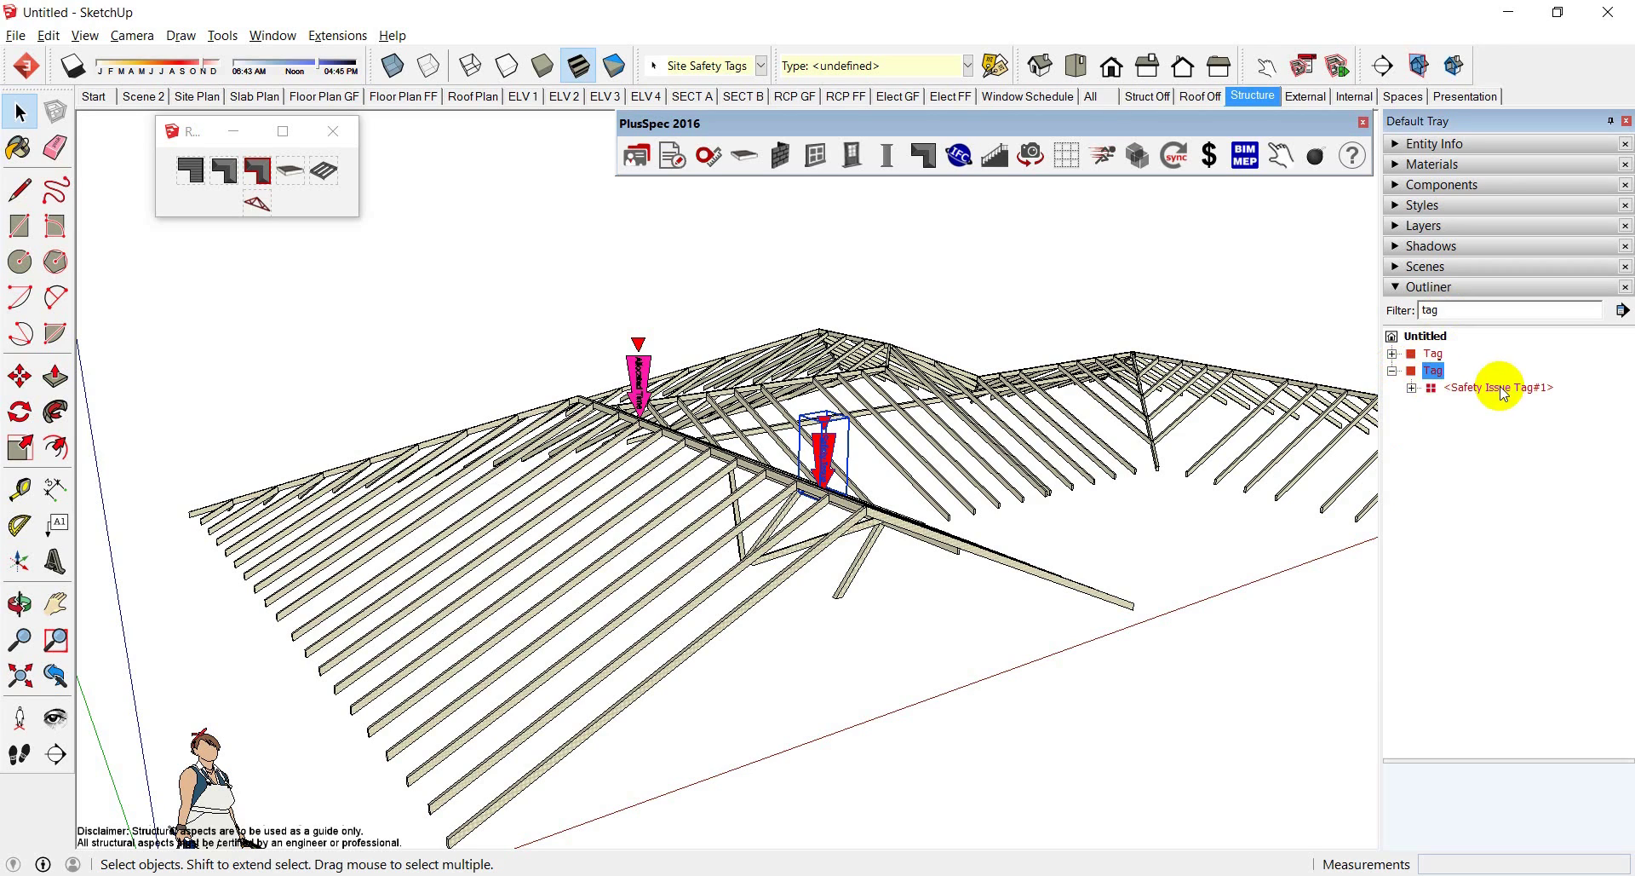
click(1392, 354)
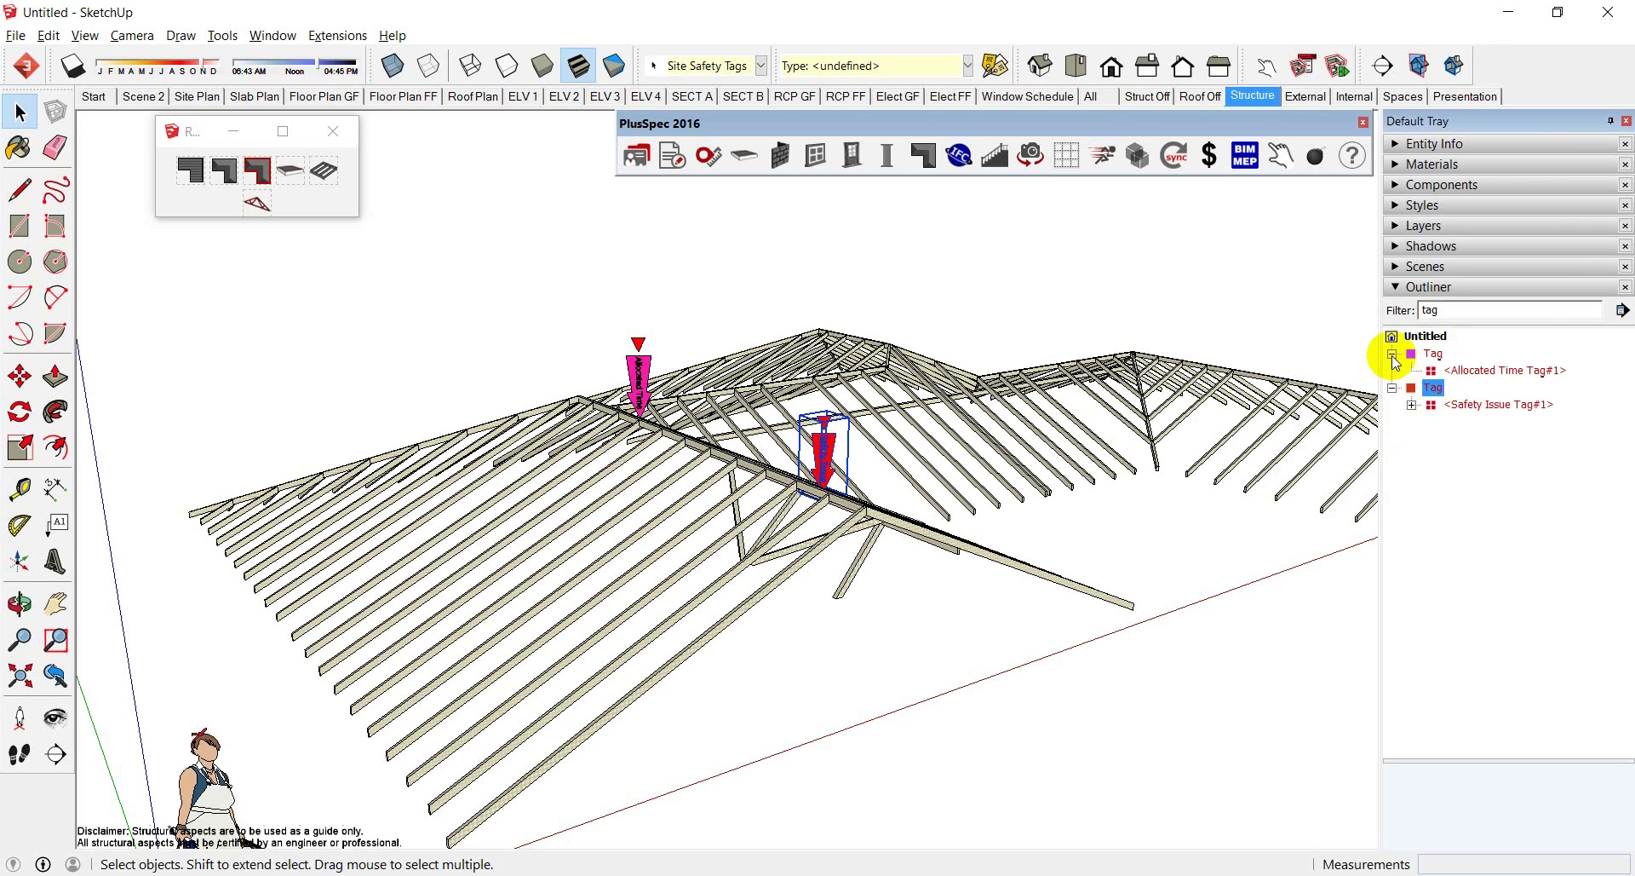
Open the Safety Issue Tag component from the Outliner, hide the rest of the model to isolate it, and restore the full model view
click(1474, 405)
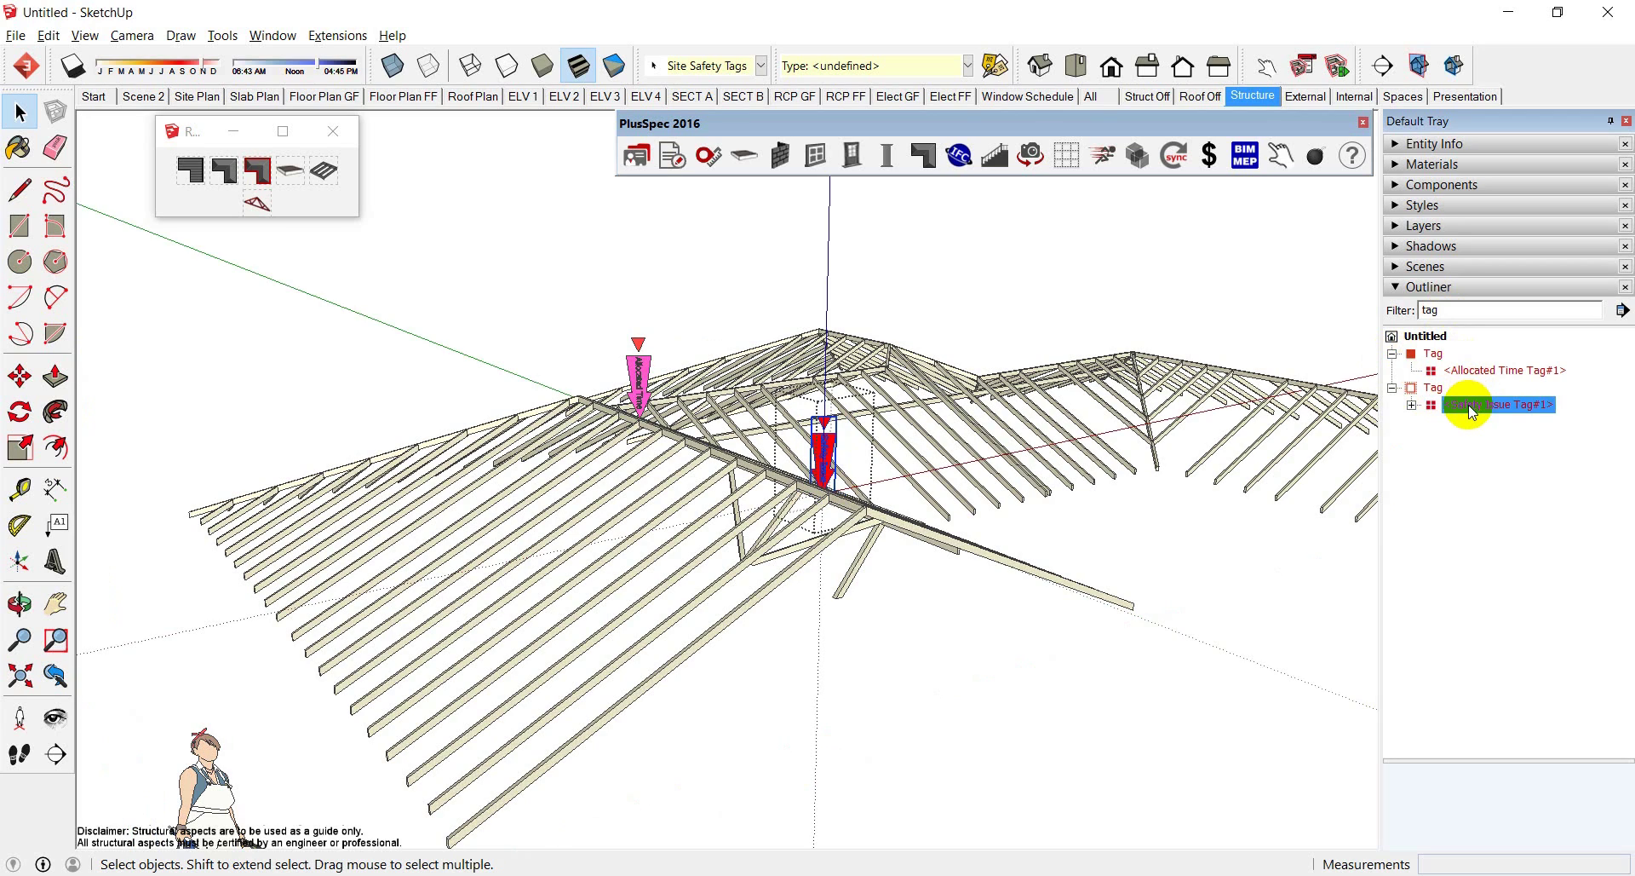
double_click(1473, 405)
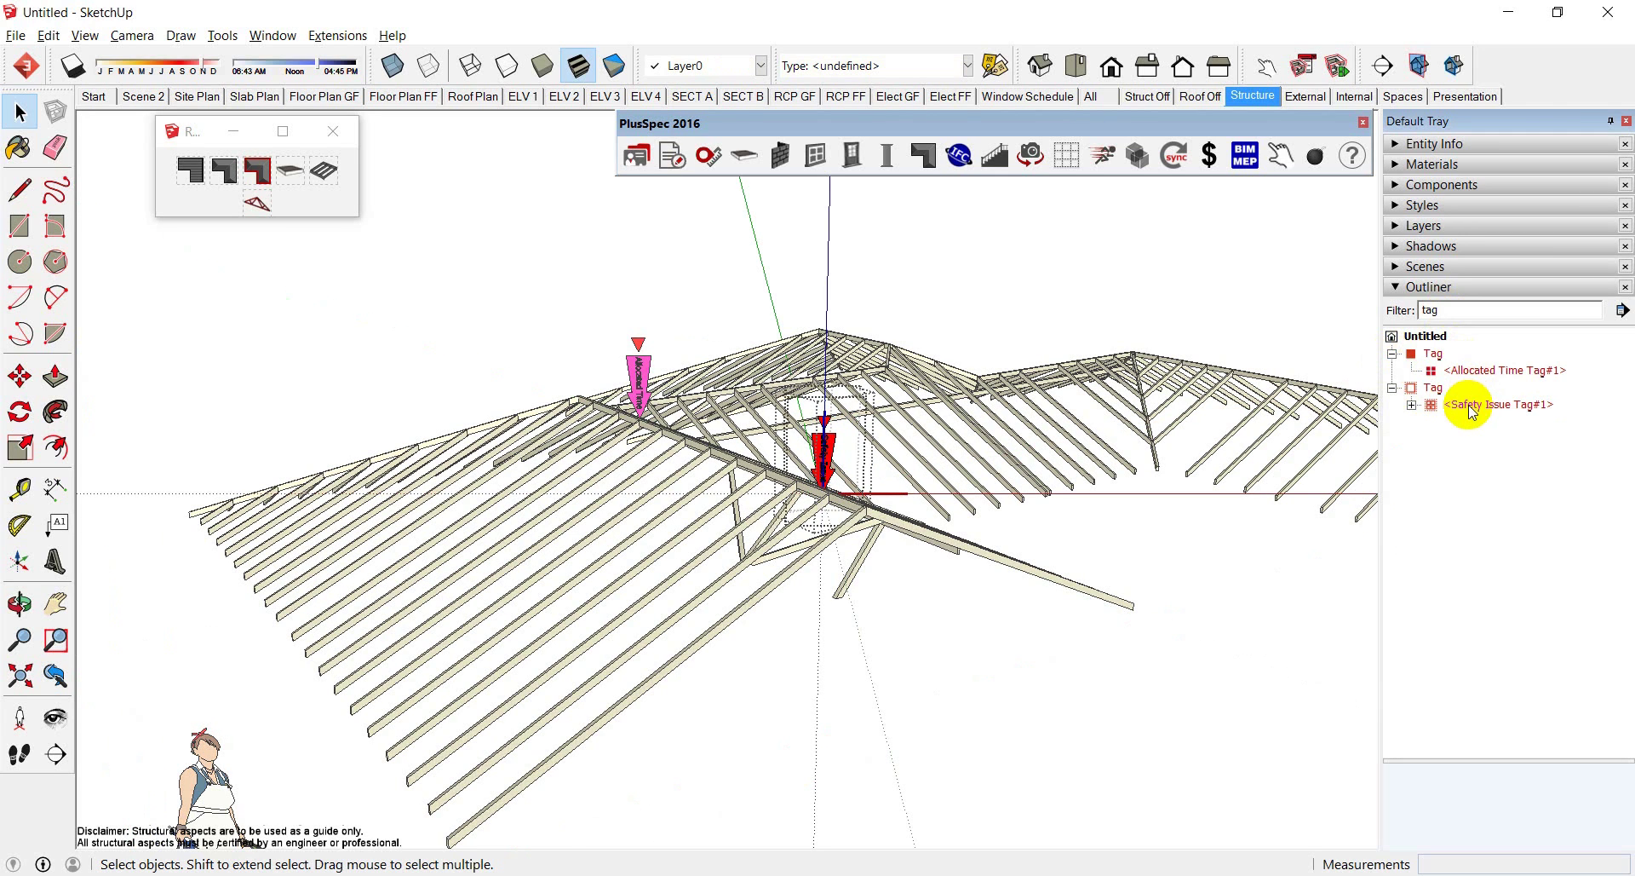
key(h)
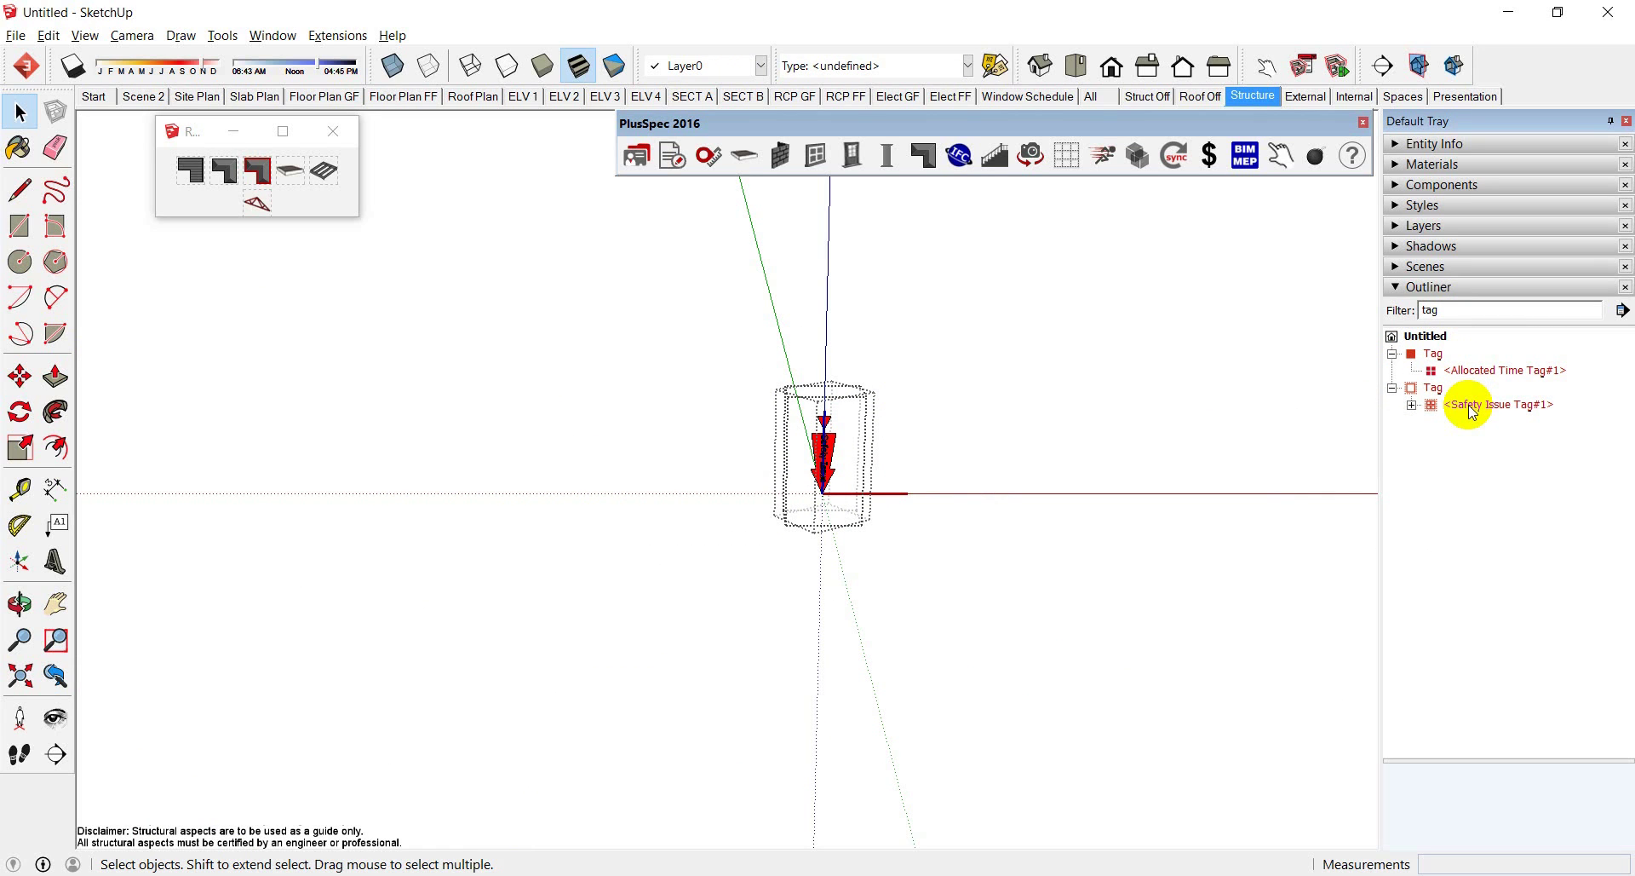
key(h)
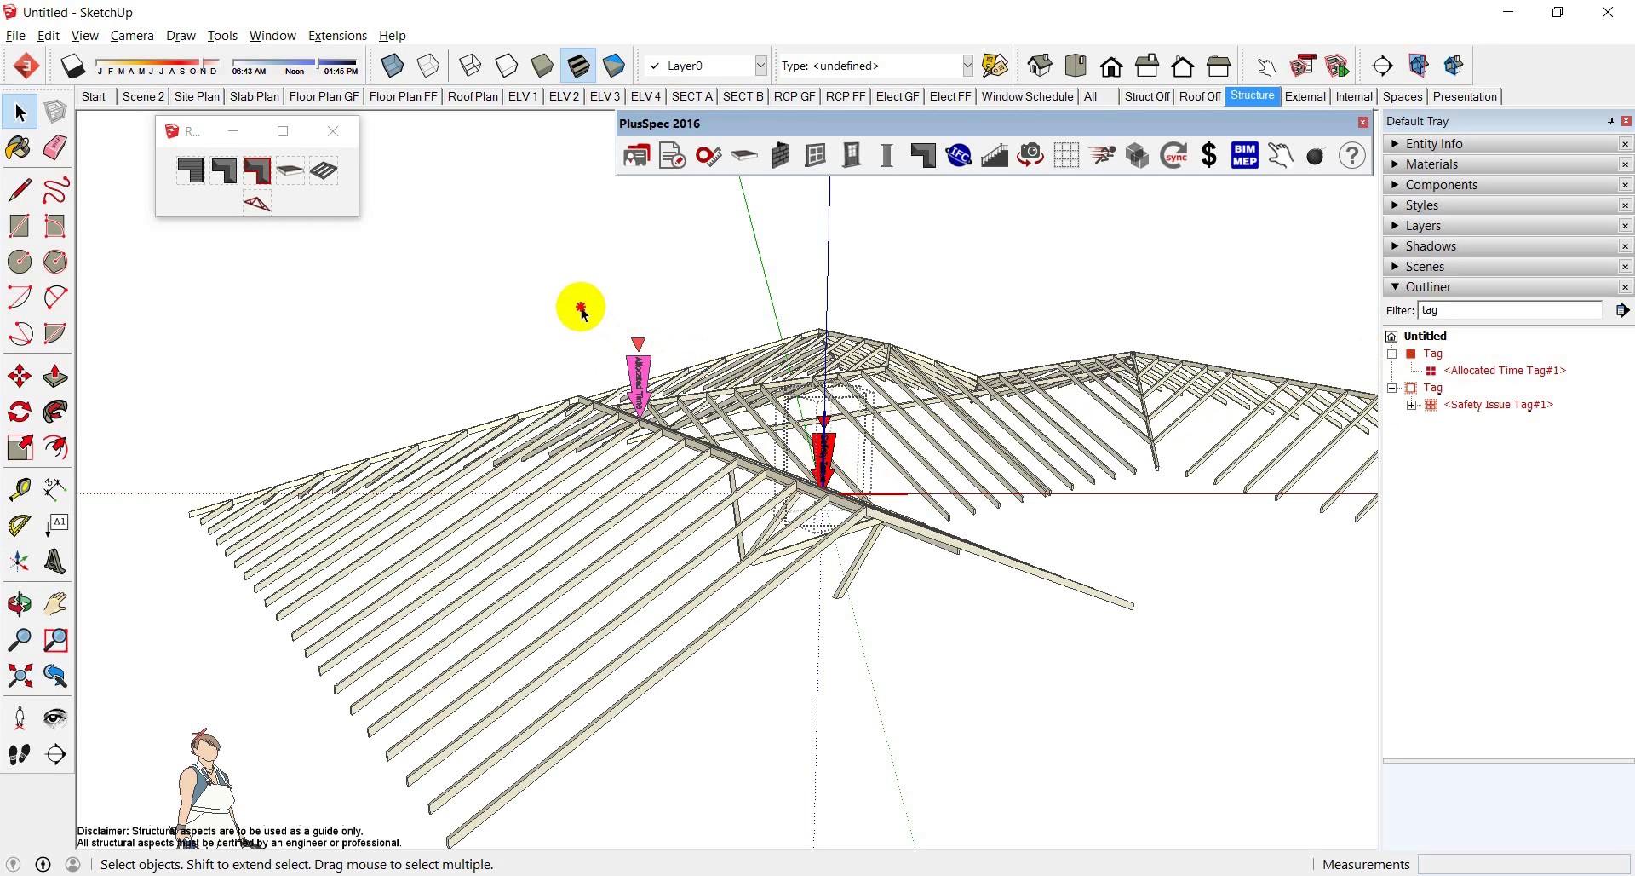
middle_drag(650, 441, 740, 518)
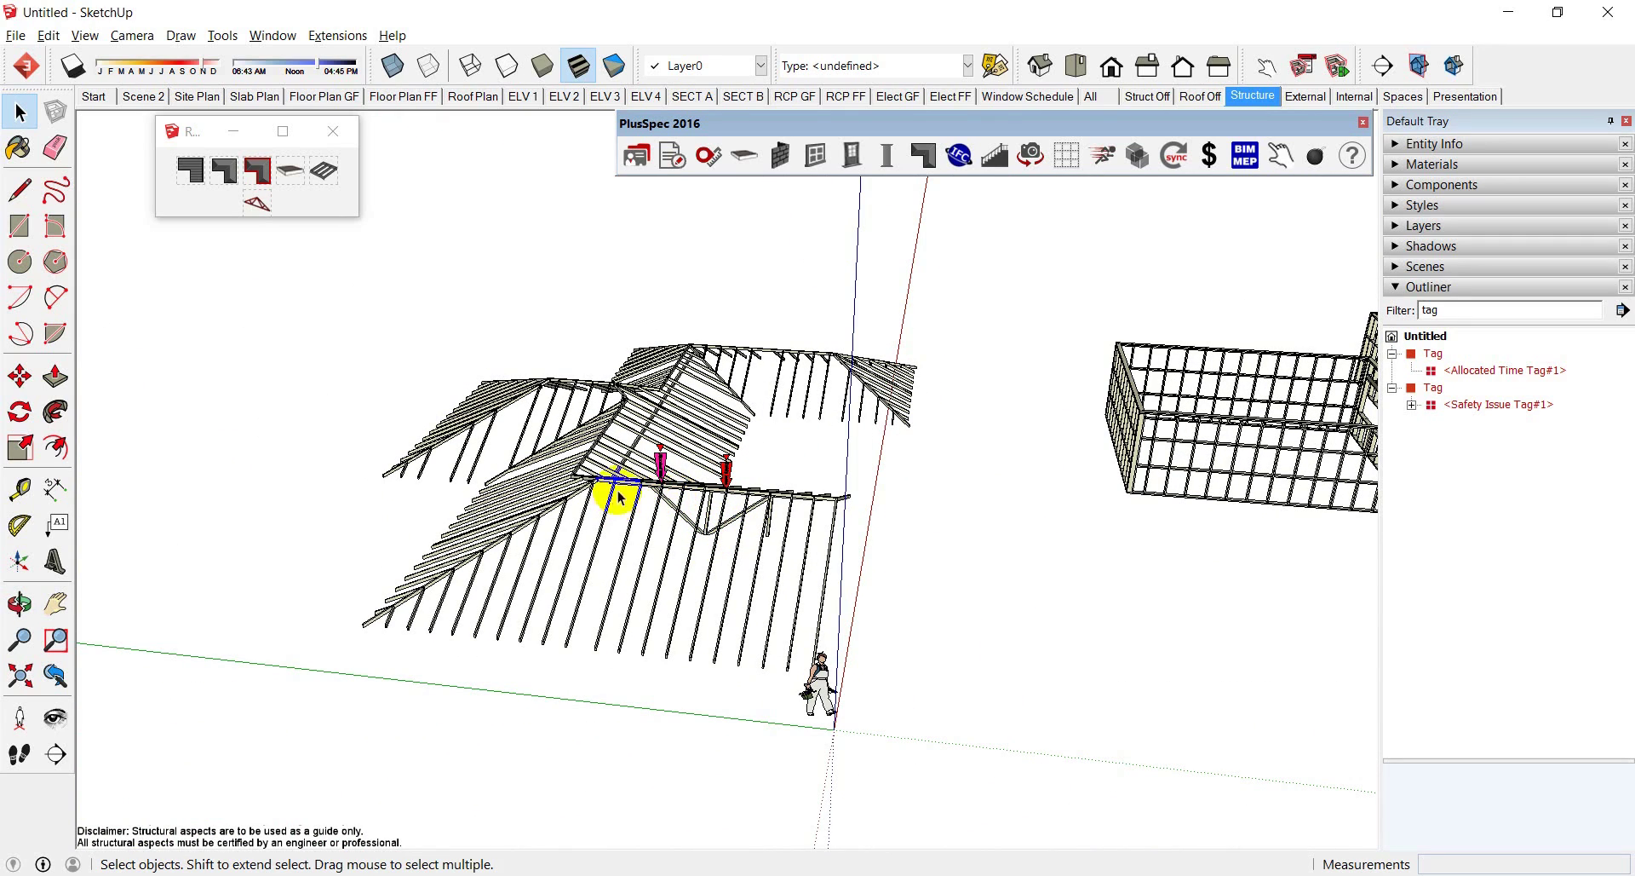
Show the full model with the All scene, and select the window schedule question in the attendee questions spreadsheet
click(1090, 96)
mouse_move(767, 413)
middle_down()
mouse_move(704, 412)
mouse_move(777, 391)
middle_up()
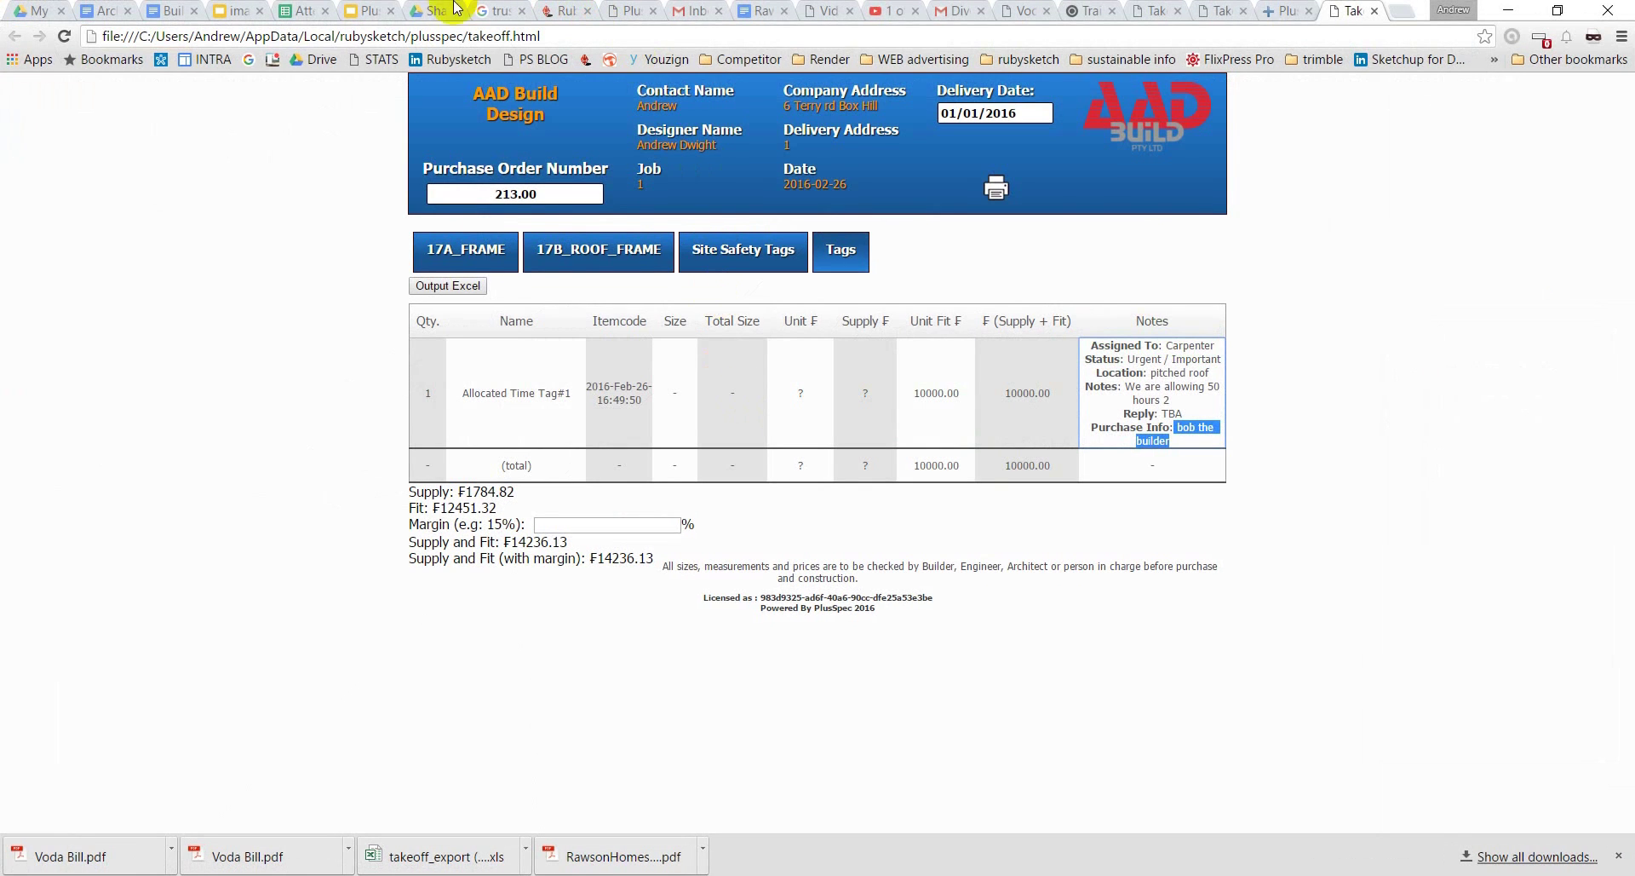
click(305, 13)
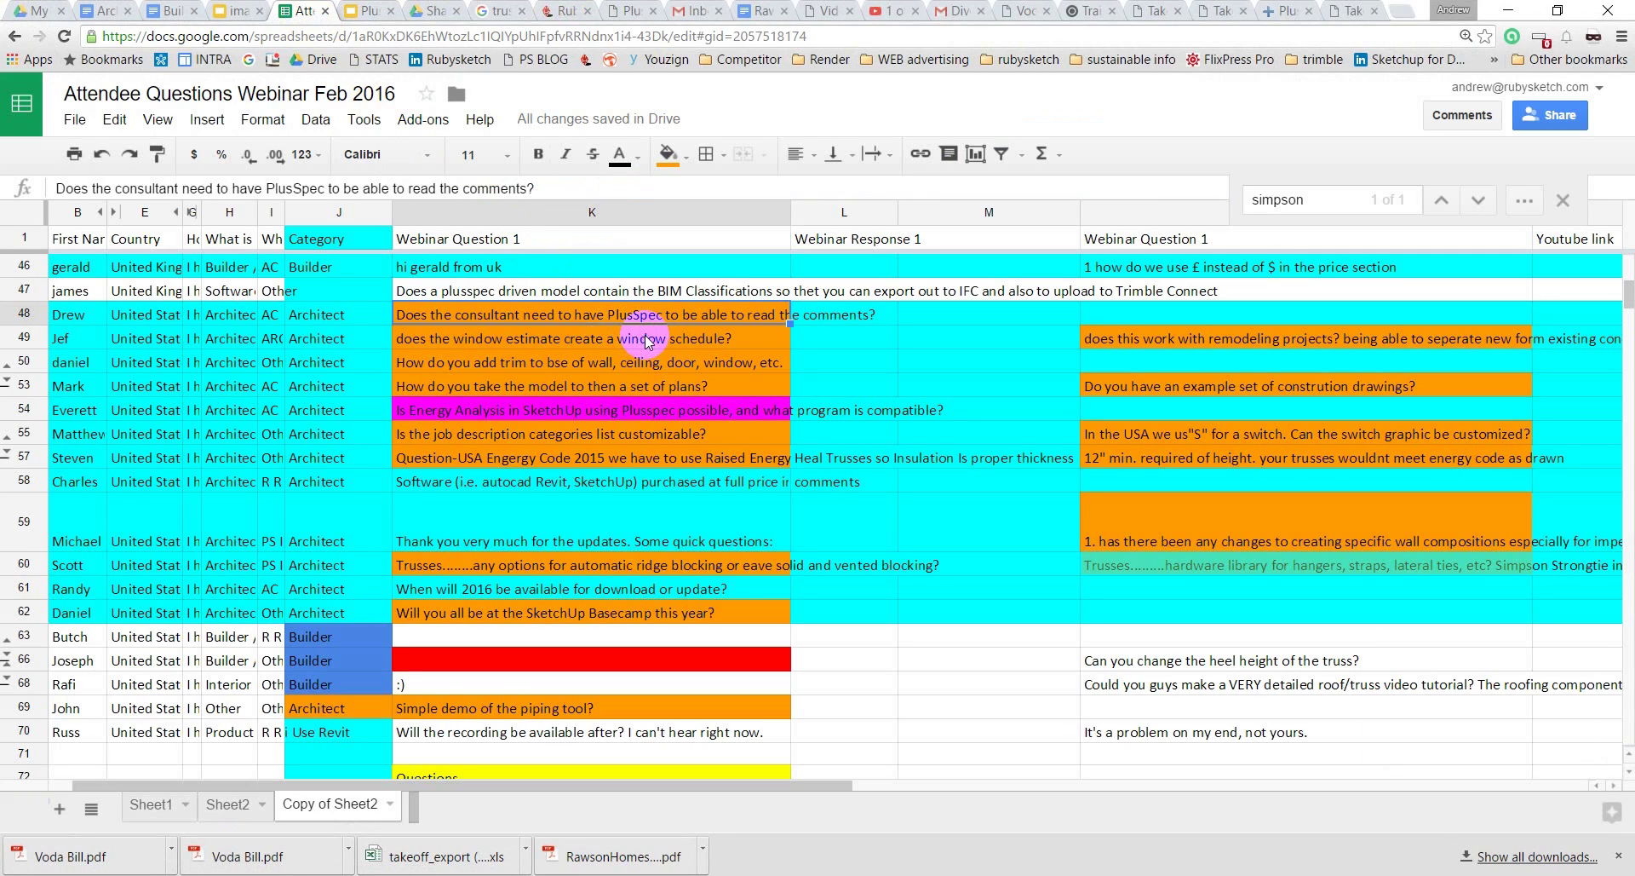
click(601, 340)
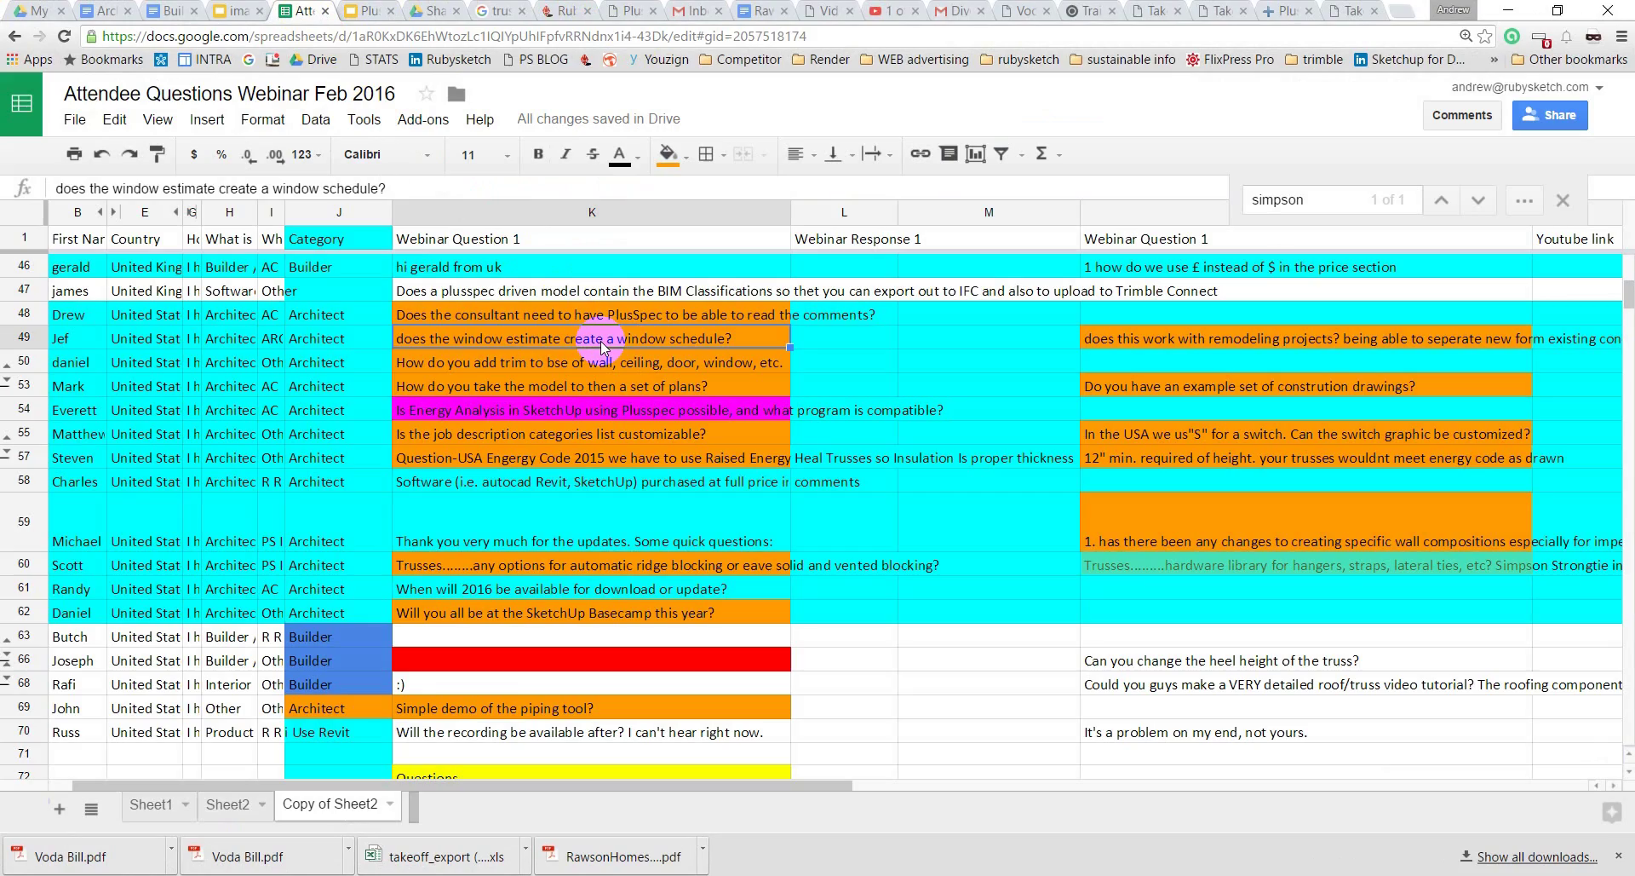
key(alt+Tab)
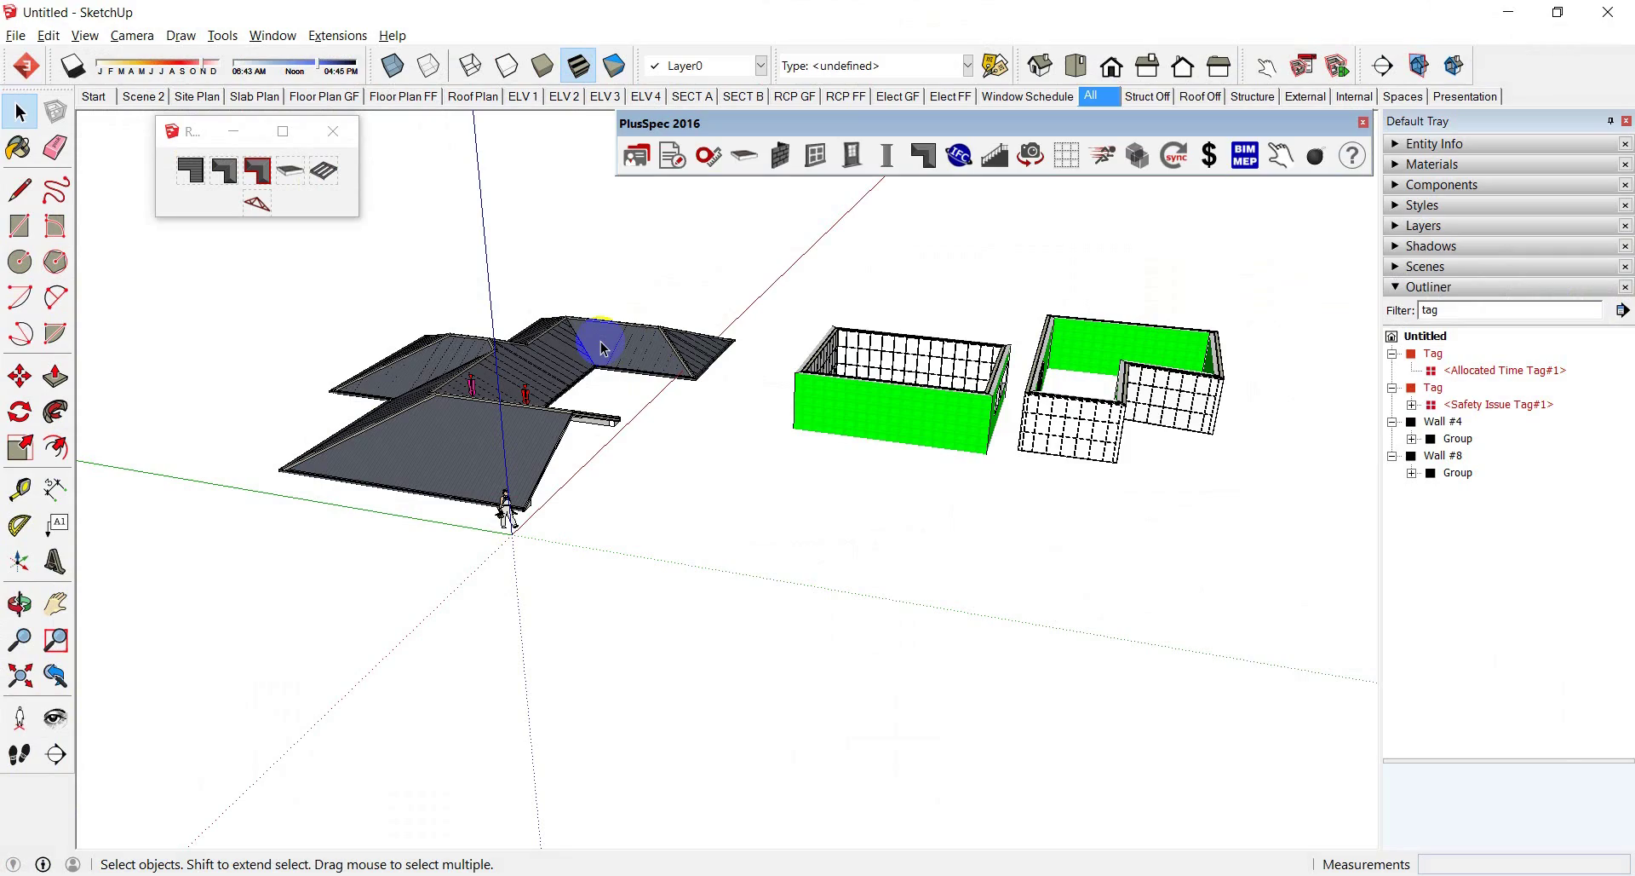
Generate the PlusSpec takeoff report for the whole model and show its 18_WINDOWS category
scroll(906, 427, up, 4)
mouse_move(906, 427)
middle_down()
mouse_move(760, 422)
mouse_move(507, 456)
middle_up()
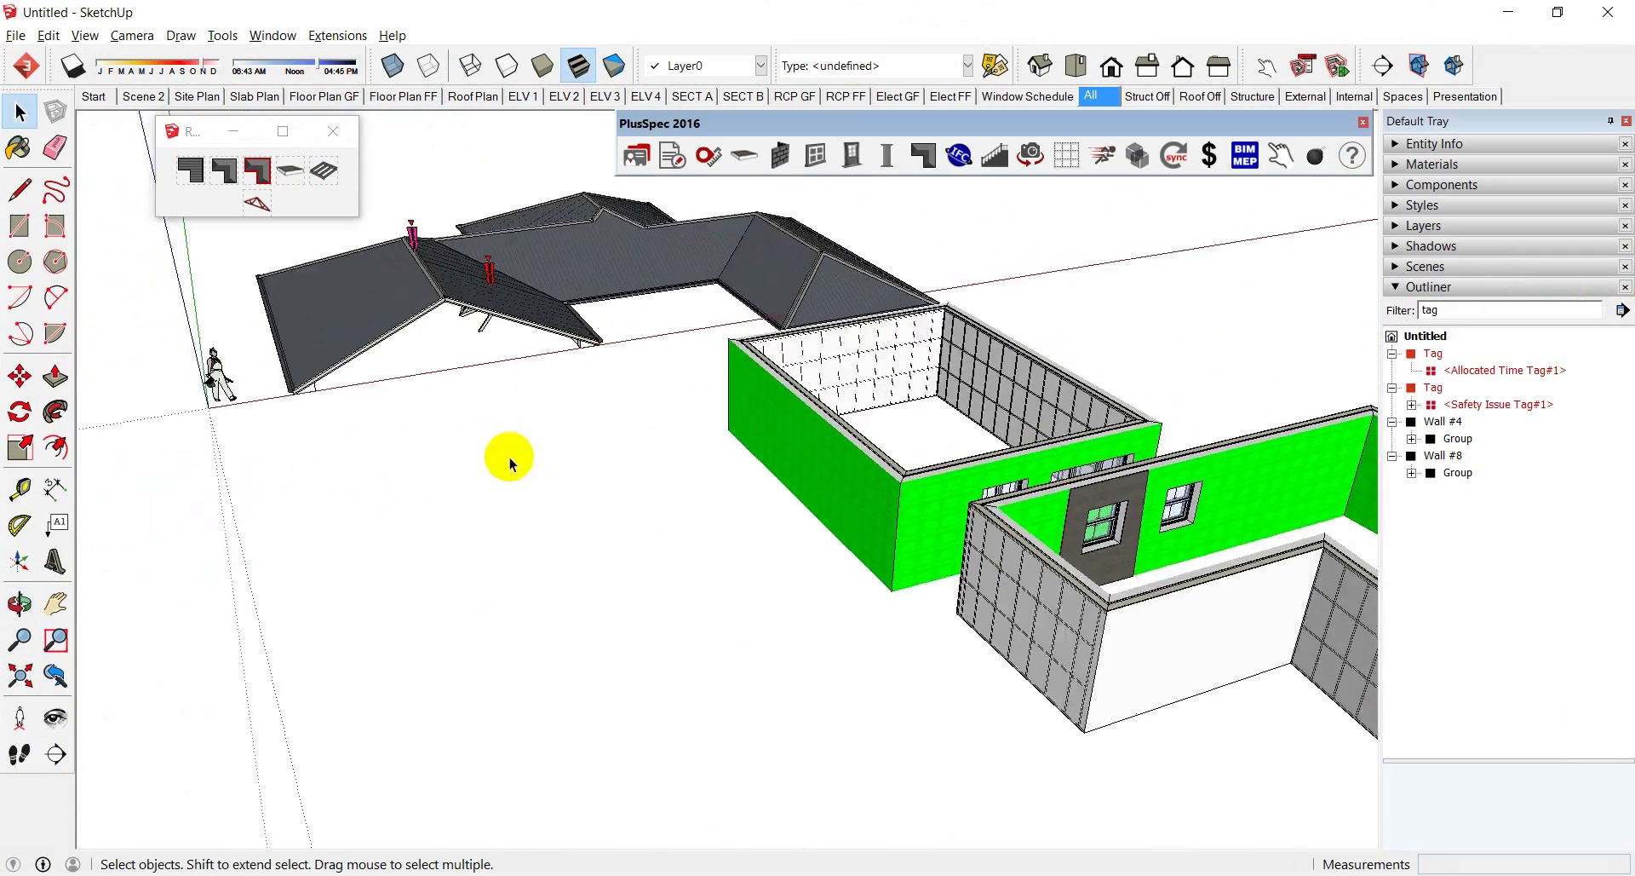
scroll(952, 564, up, 6)
scroll(952, 564, down, 3)
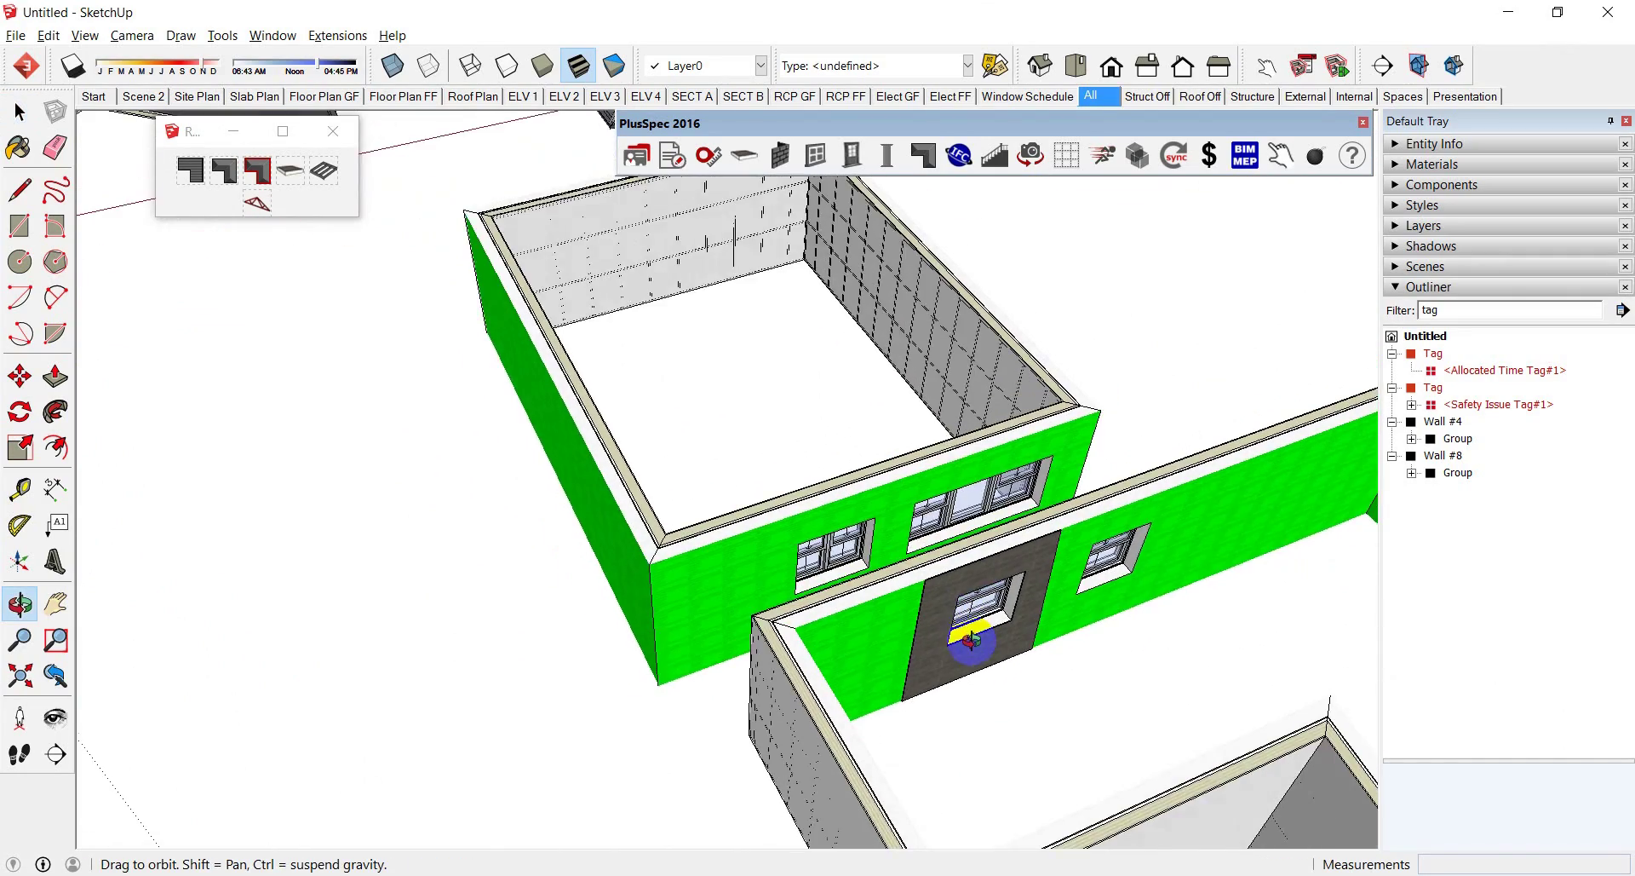
middle_drag(952, 565, 871, 426)
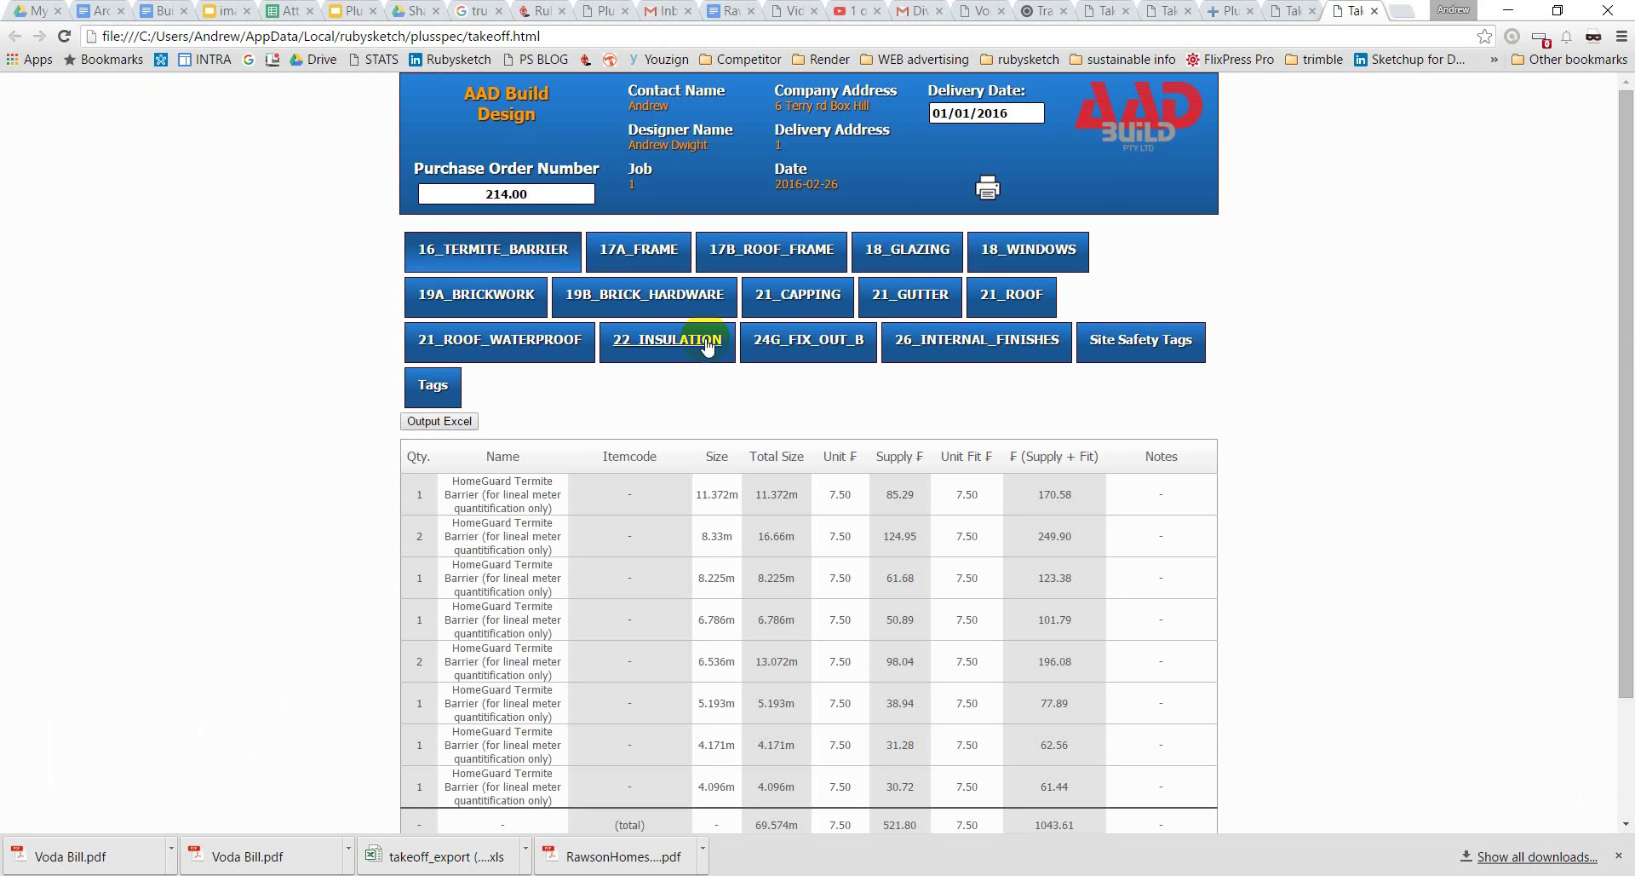
click(993, 250)
scroll(784, 440, down, 1)
scroll(783, 440, down, 1)
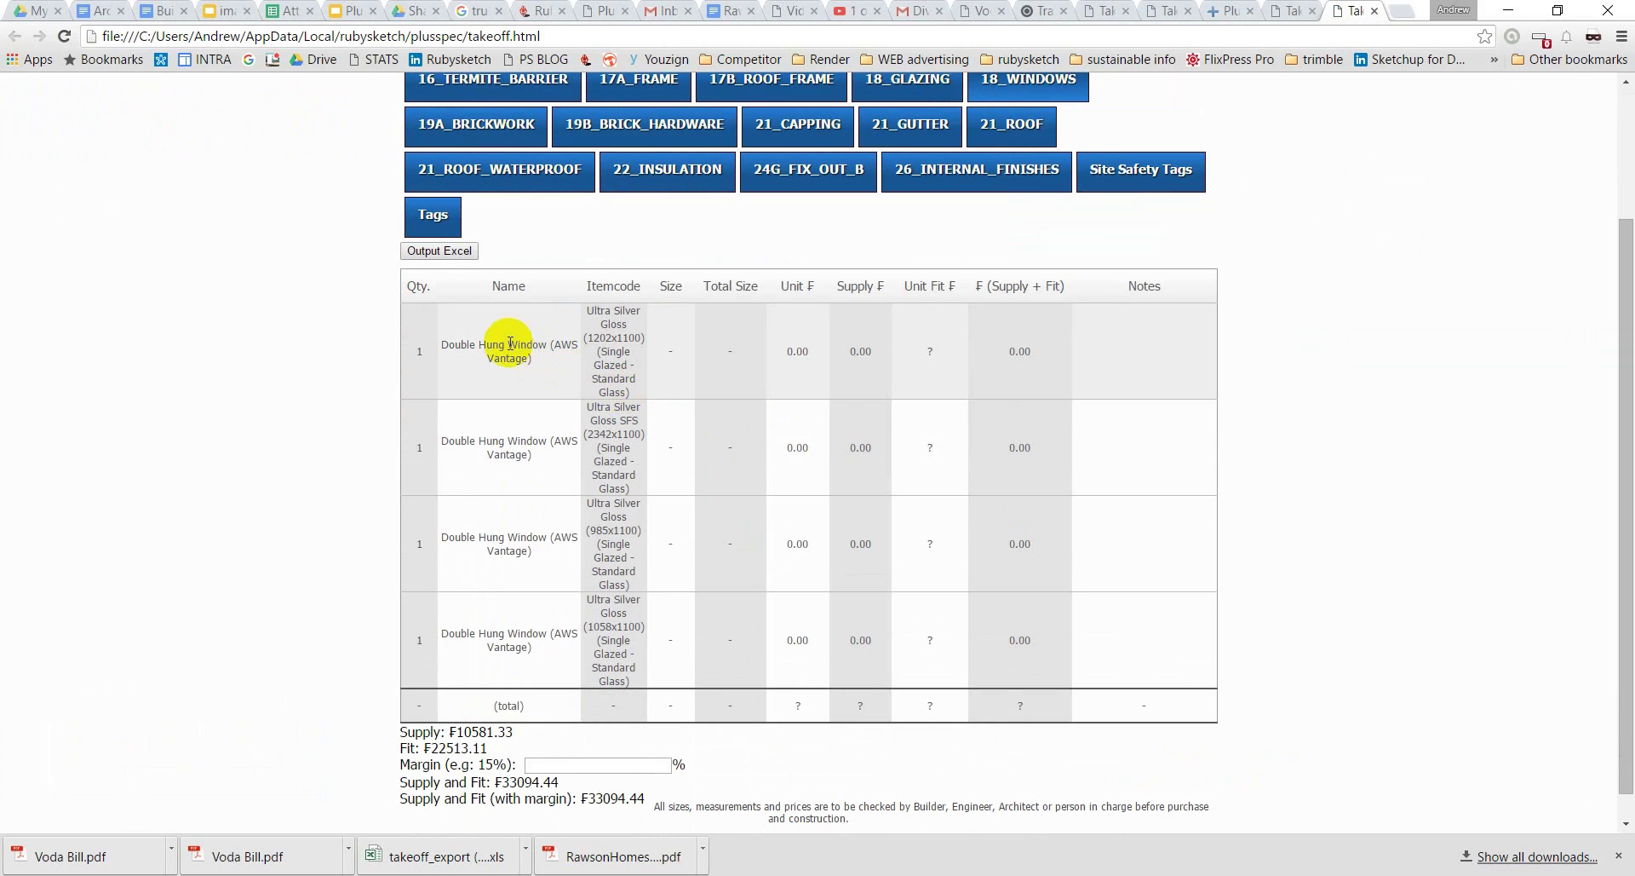
Select and copy the entire windows takeoff report, including its table and totals
drag(446, 317, 613, 399)
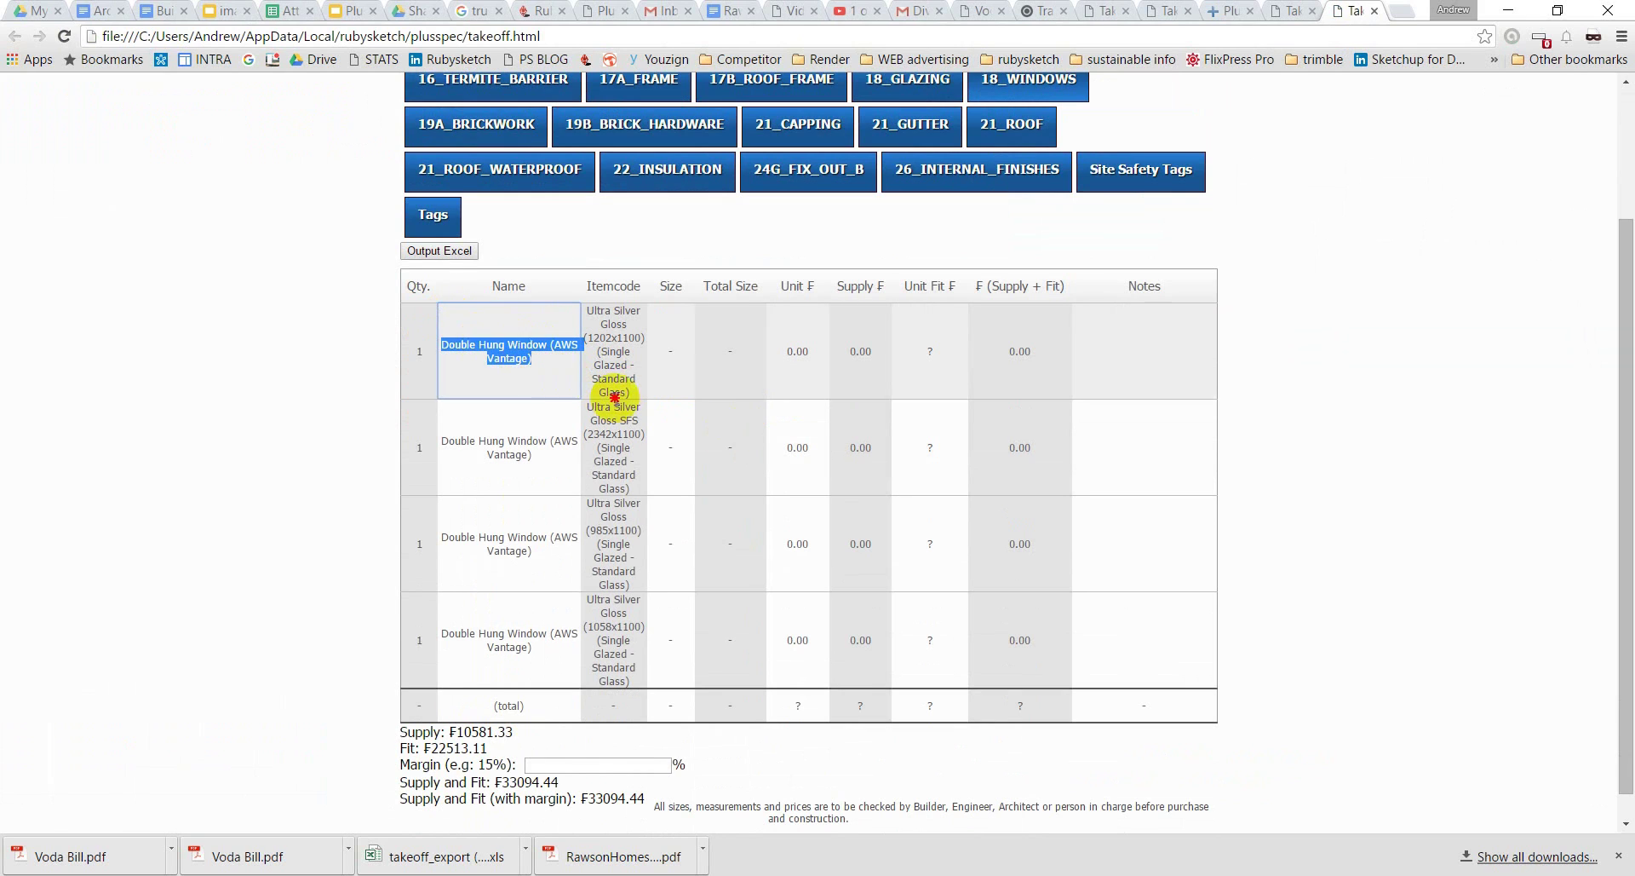
click(474, 316)
triple_click(475, 316)
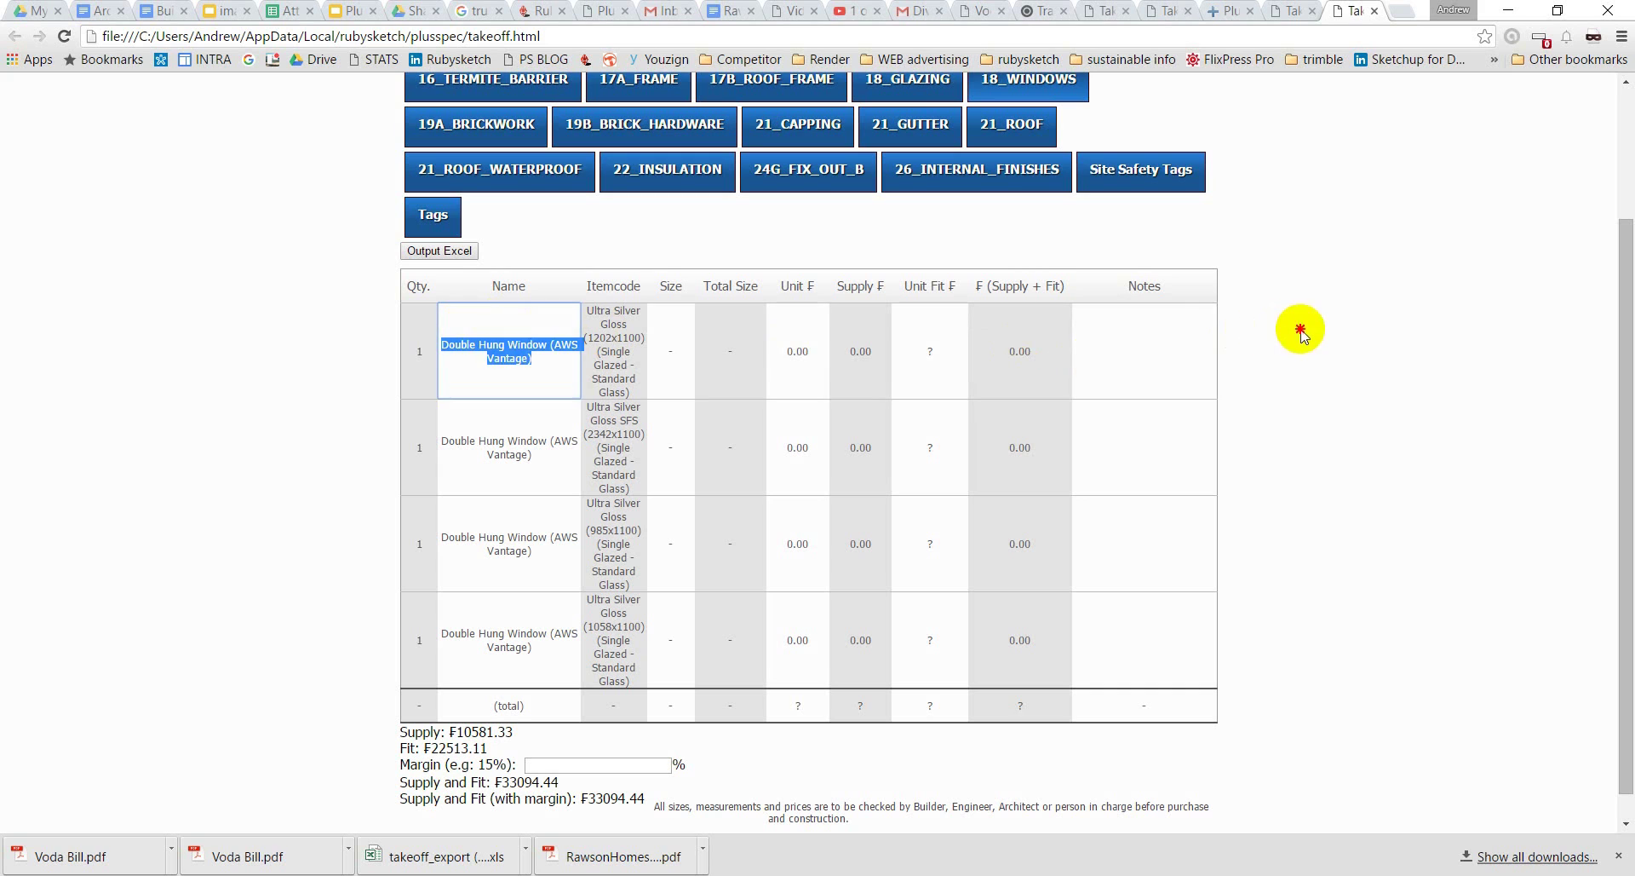
click(950, 358)
key(ctrl+a)
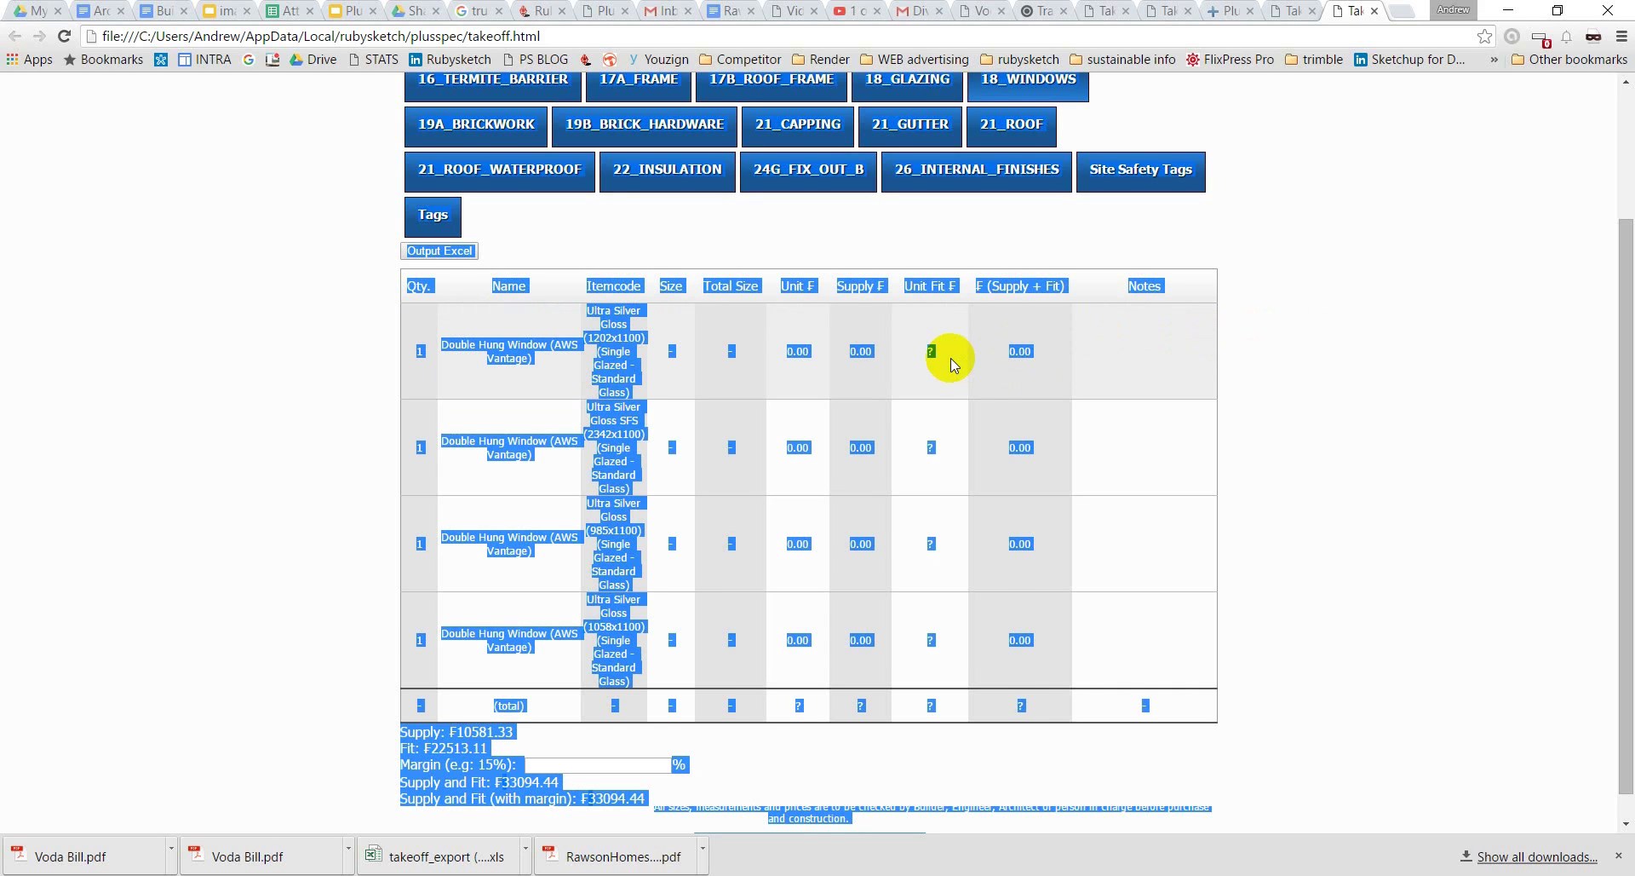
scroll(894, 369, down, 1)
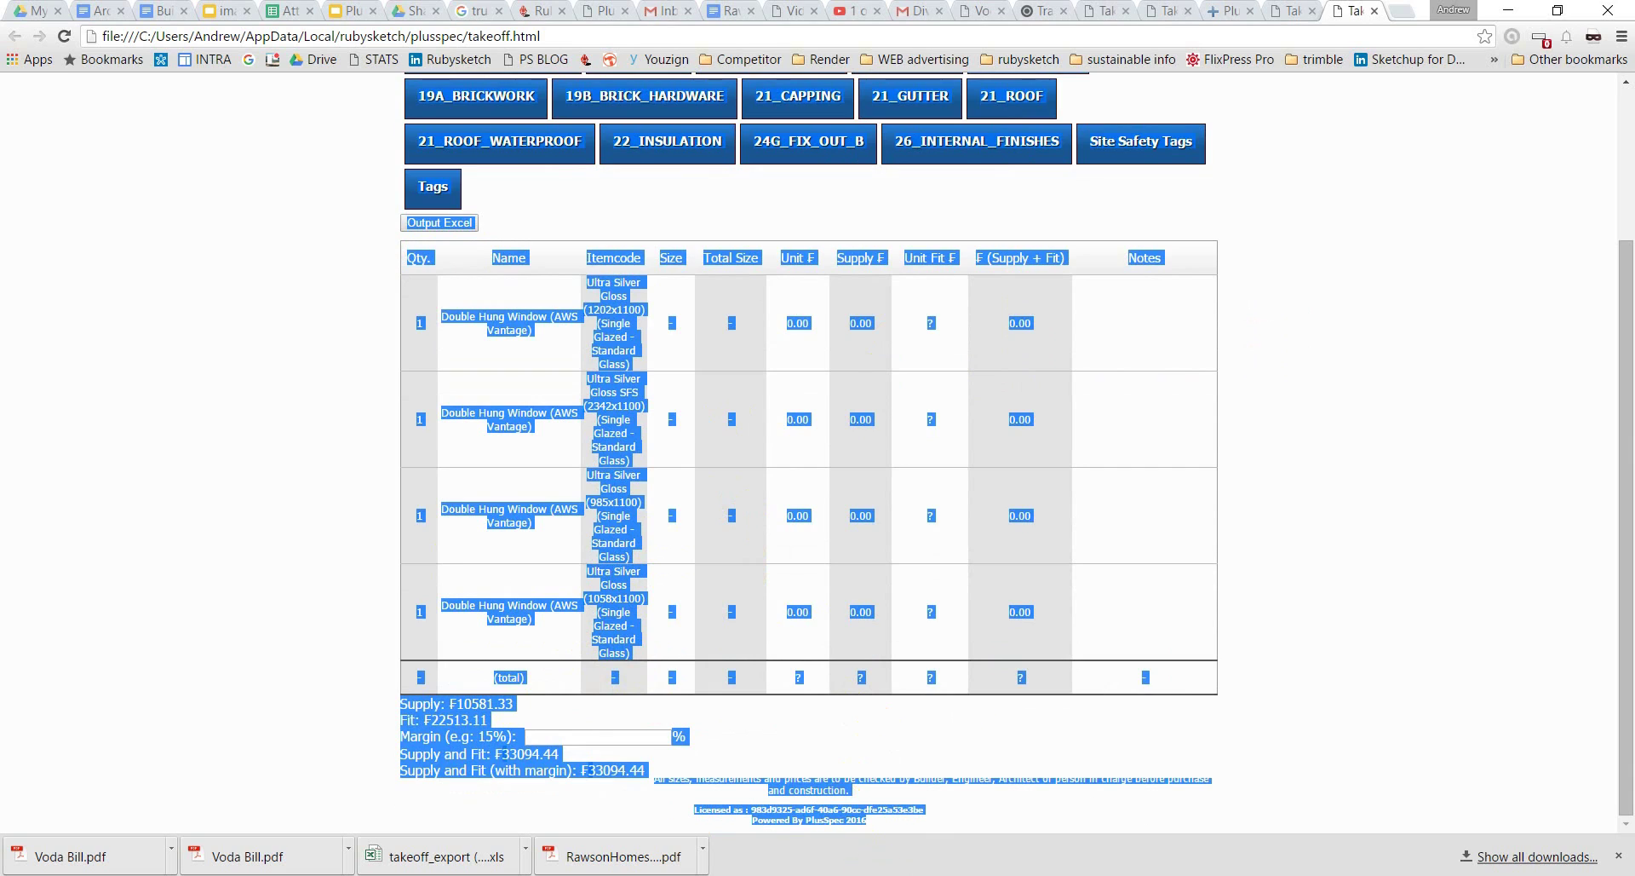
Switch to LayOut, add a new page and paste the copied windows takeoff onto it
key(alt+Tab)
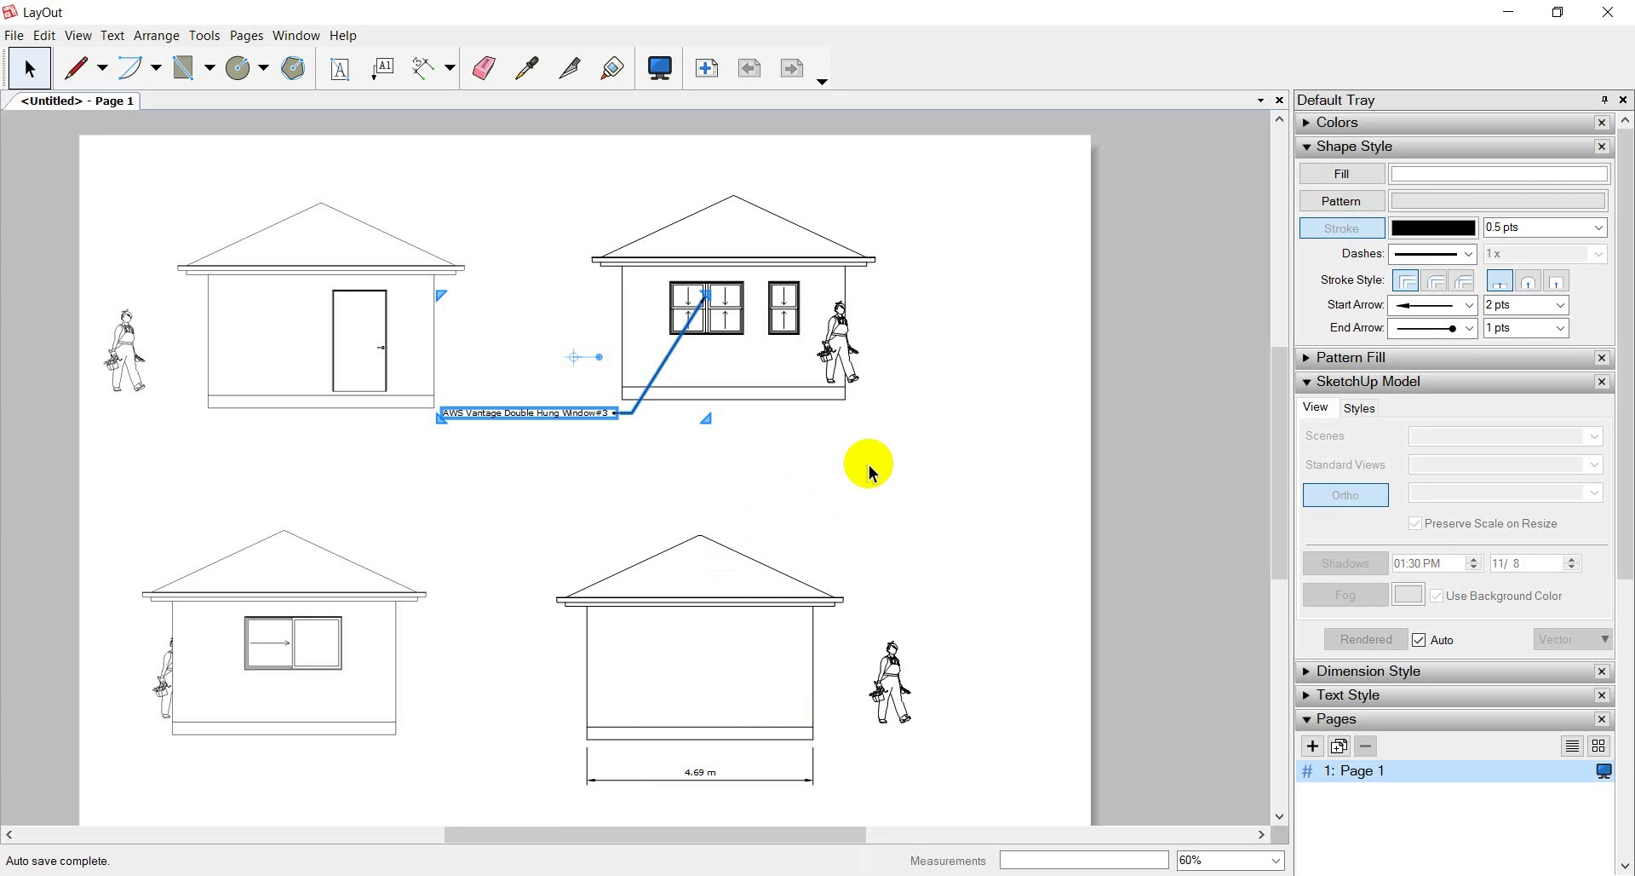
click(707, 69)
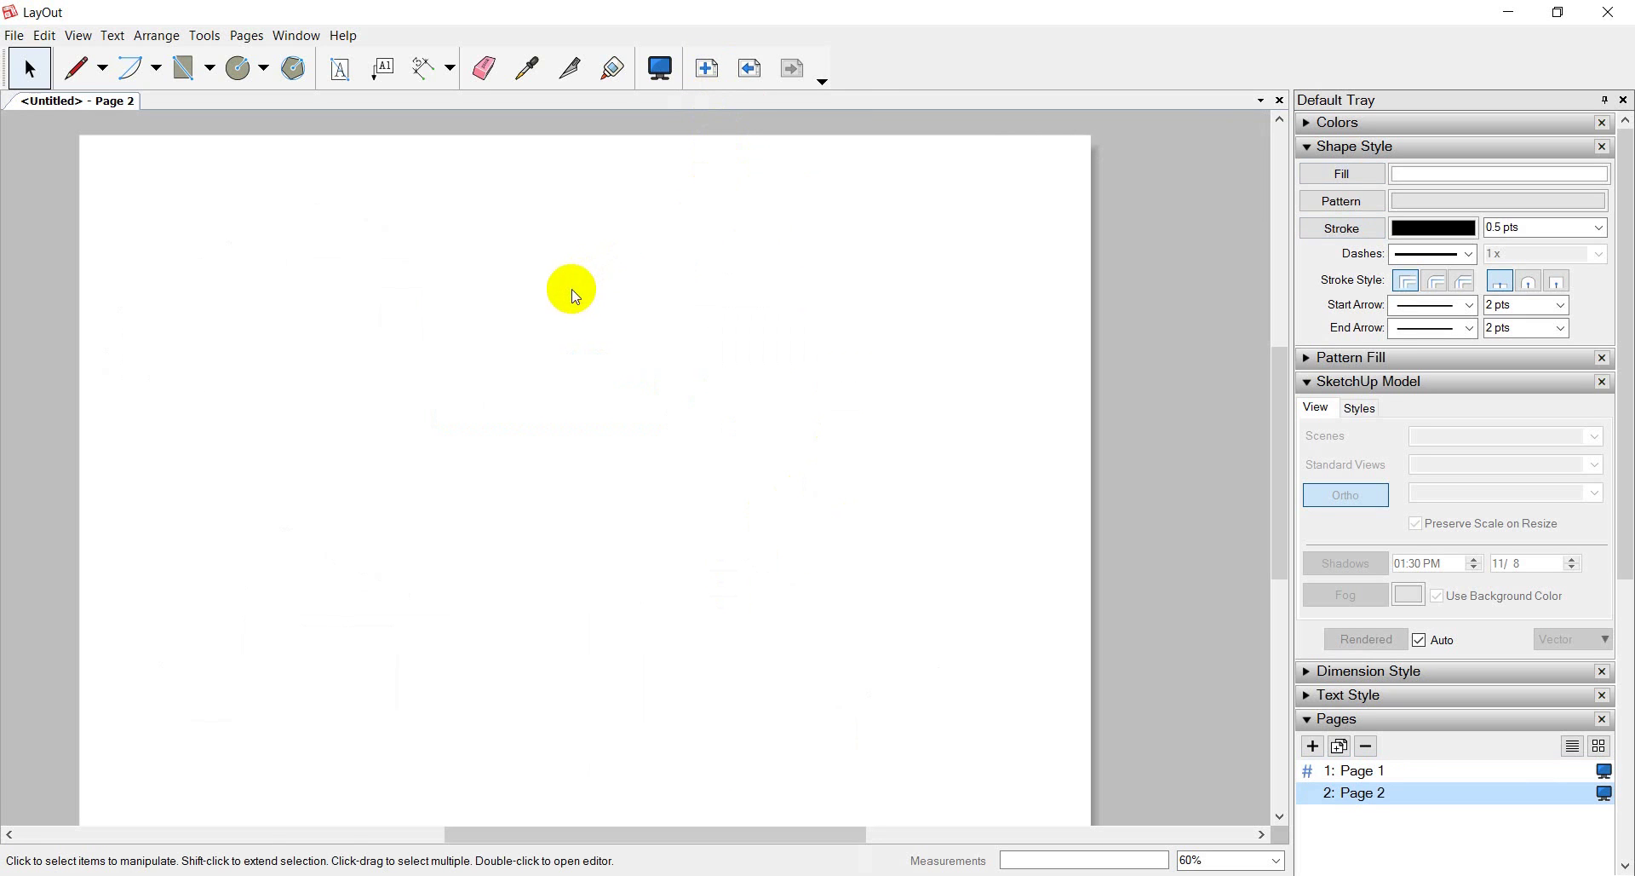
key(ctrl+v)
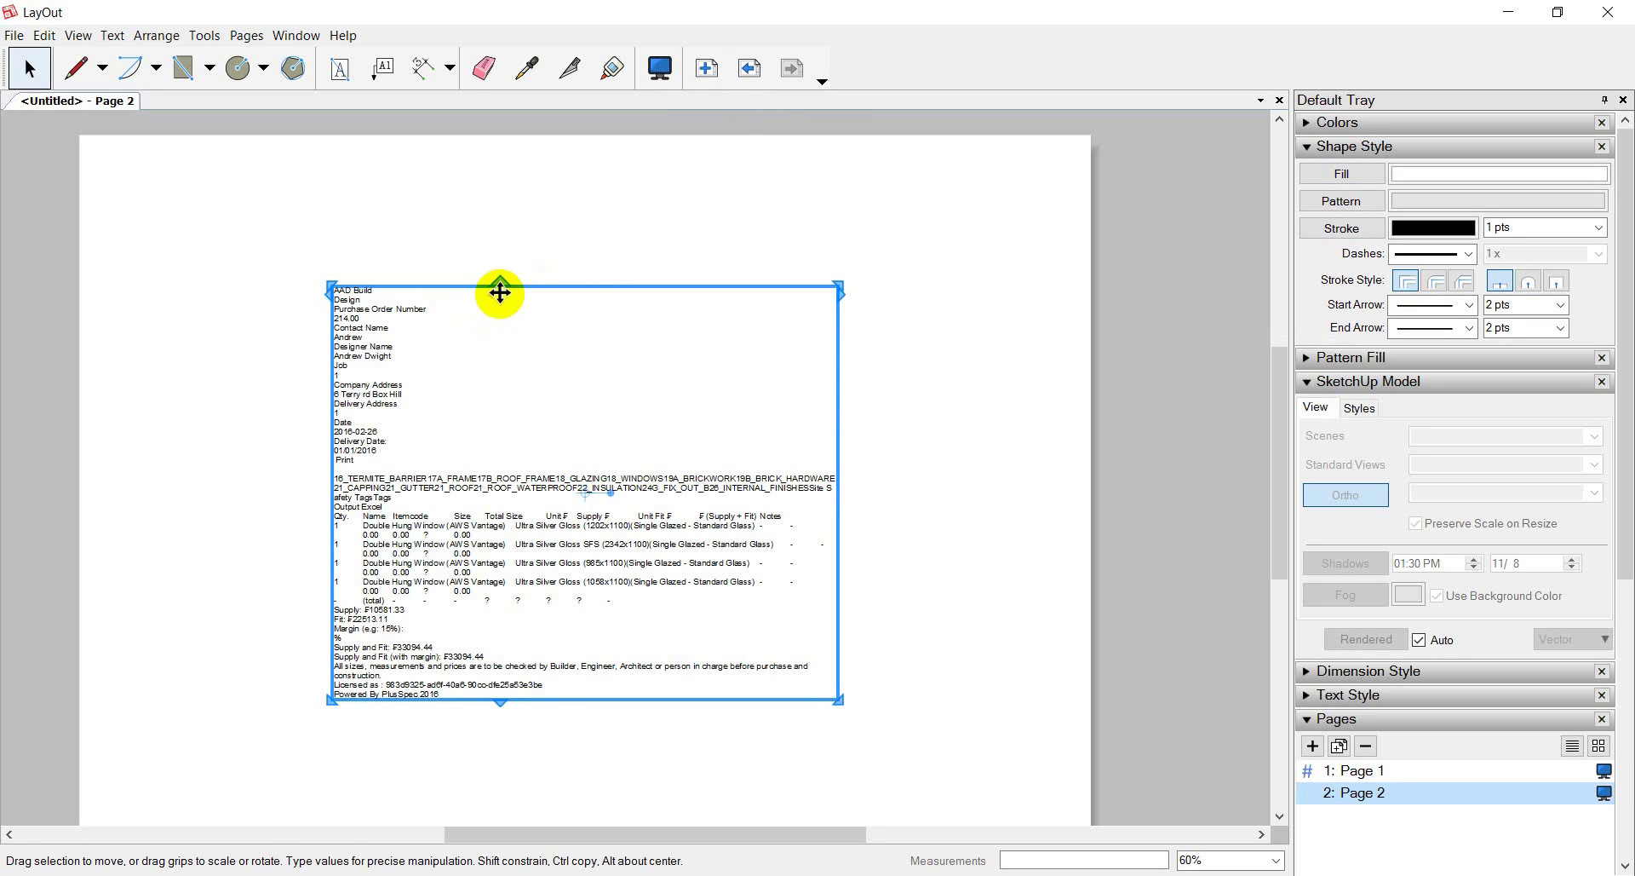
Delete the company header, Print line and category names above the table in the pasted takeoff text
double_click(380, 458)
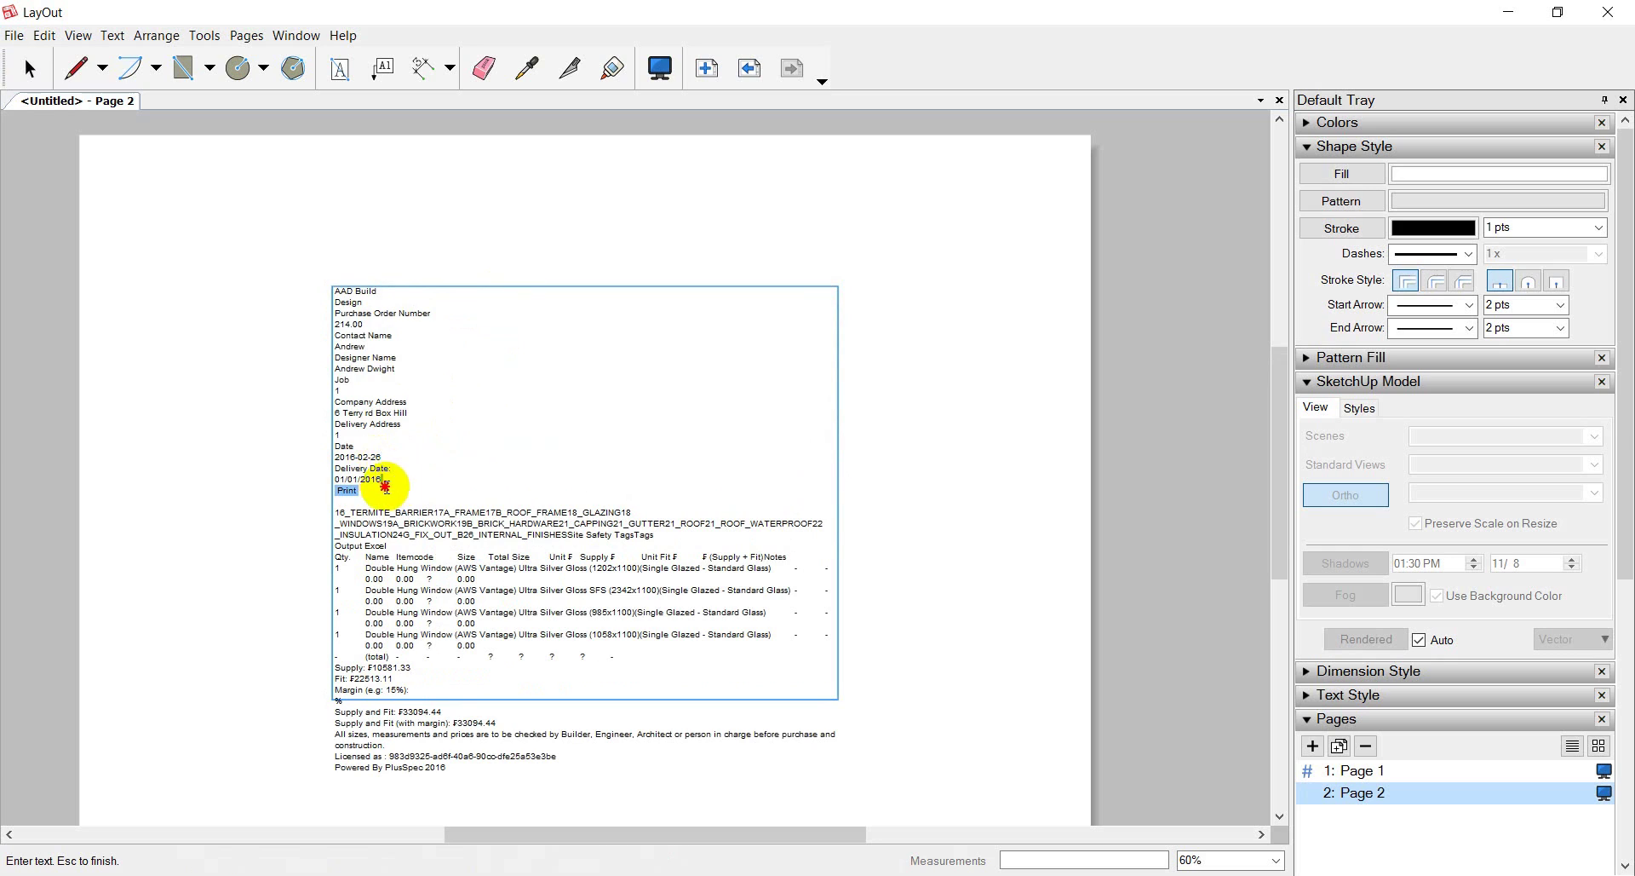
drag(332, 321, 333, 286)
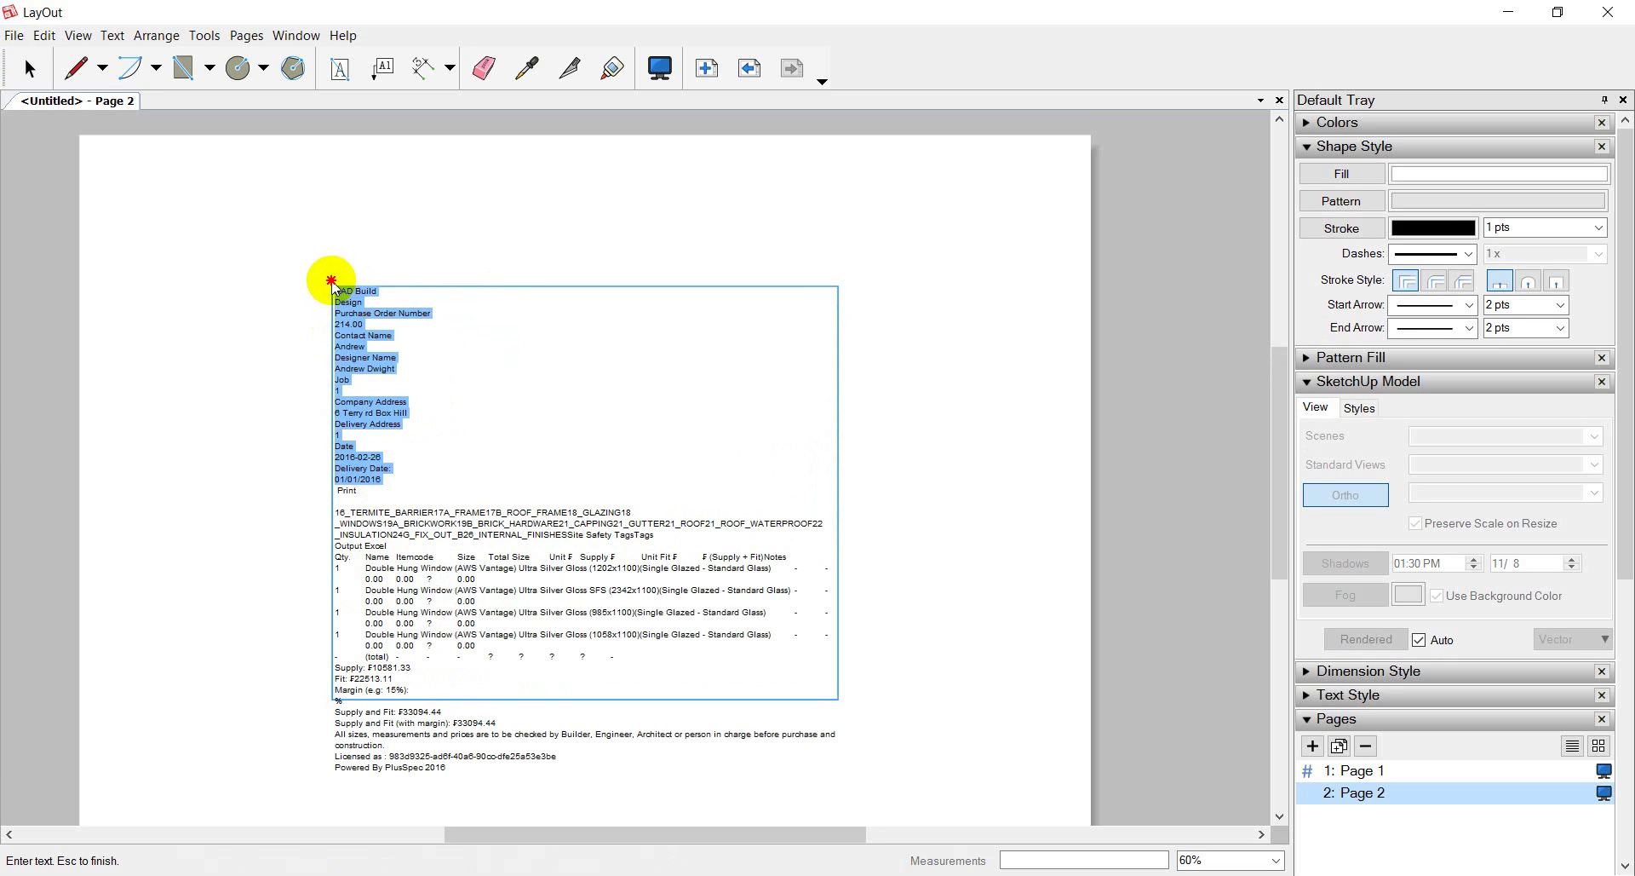
key(BackSpace)
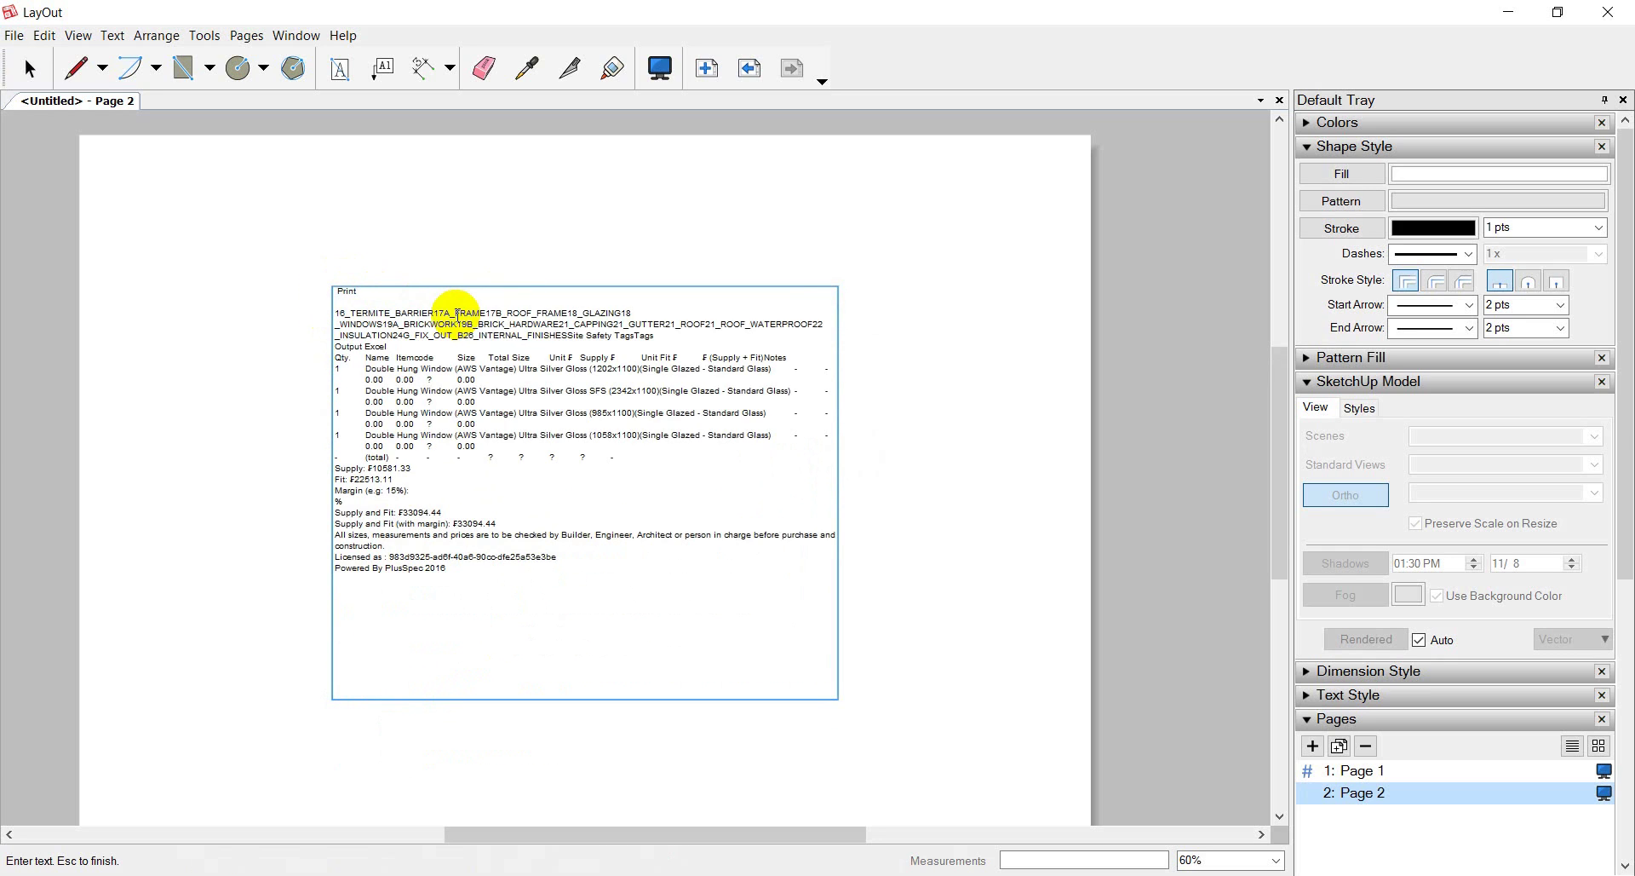
click(380, 296)
drag(380, 296, 329, 292)
key(BackSpace)
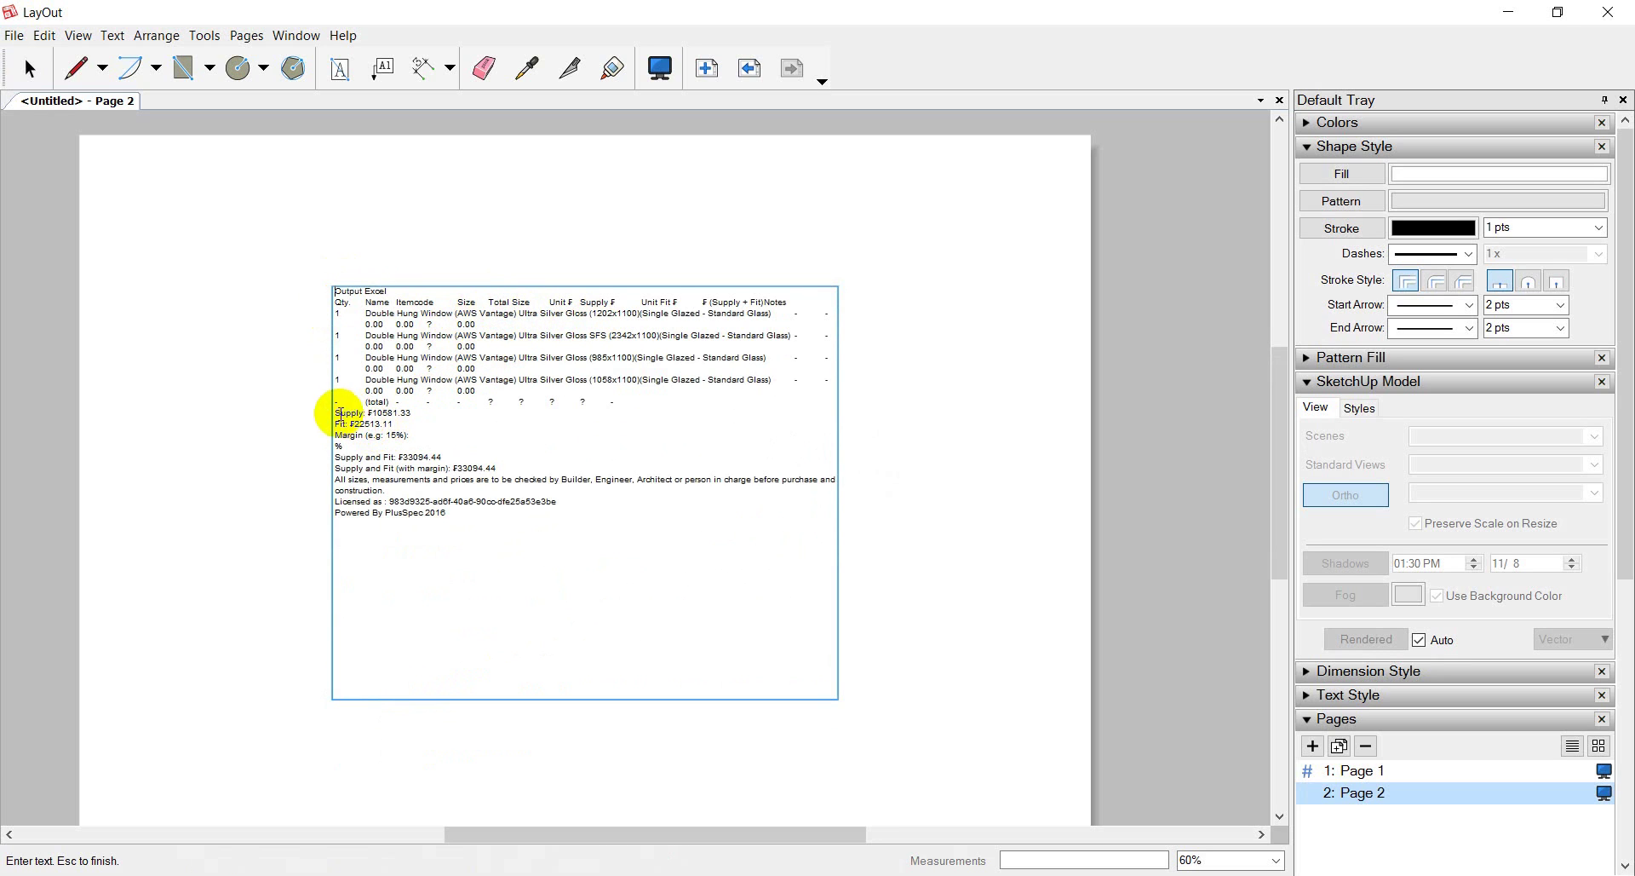
Highlight the totals and disclaimer lines, leave text editing, and move the takeoff text box to the page's upper-left corner
drag(335, 413, 519, 519)
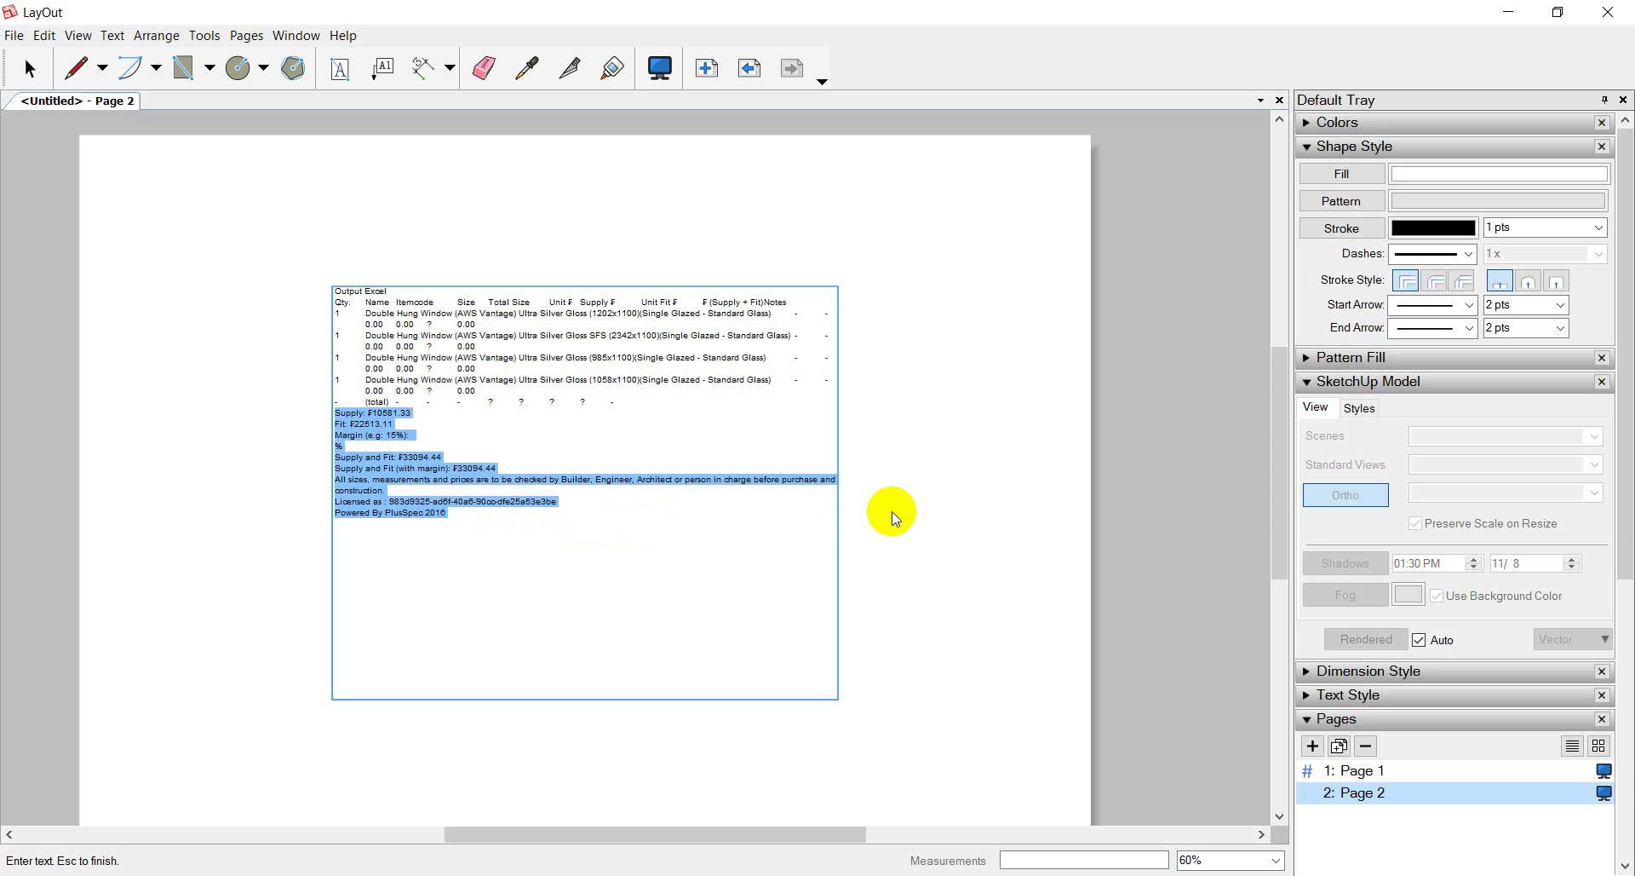
key(Escape)
drag(602, 350, 381, 218)
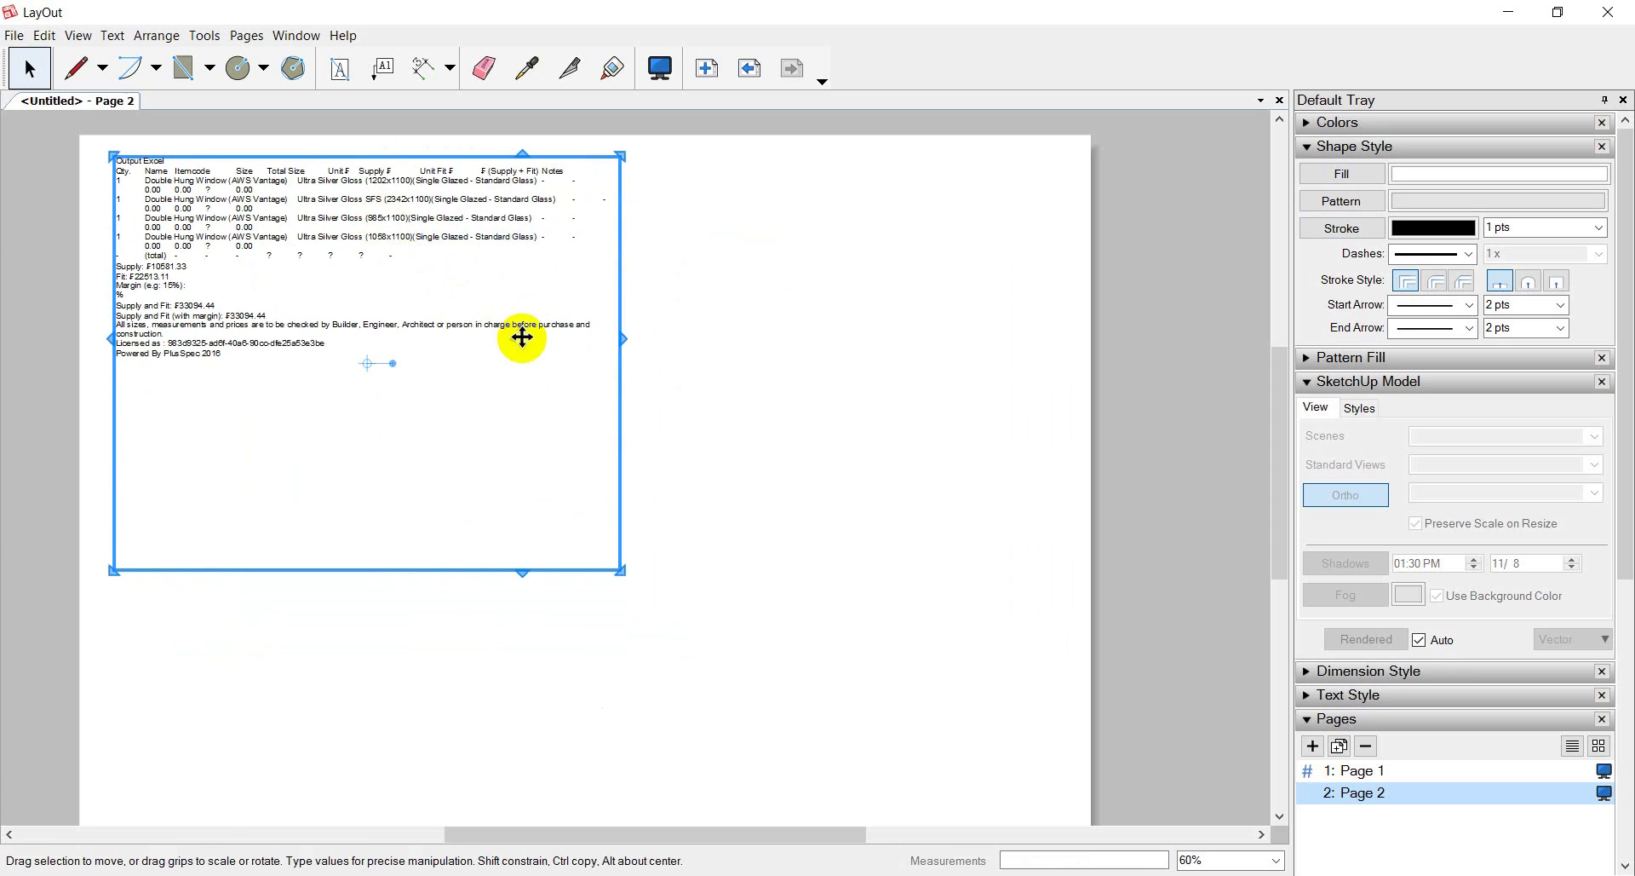
Switch to SketchUp and show the Window Schedule scene with all four windows in close-up
key(alt+Tab)
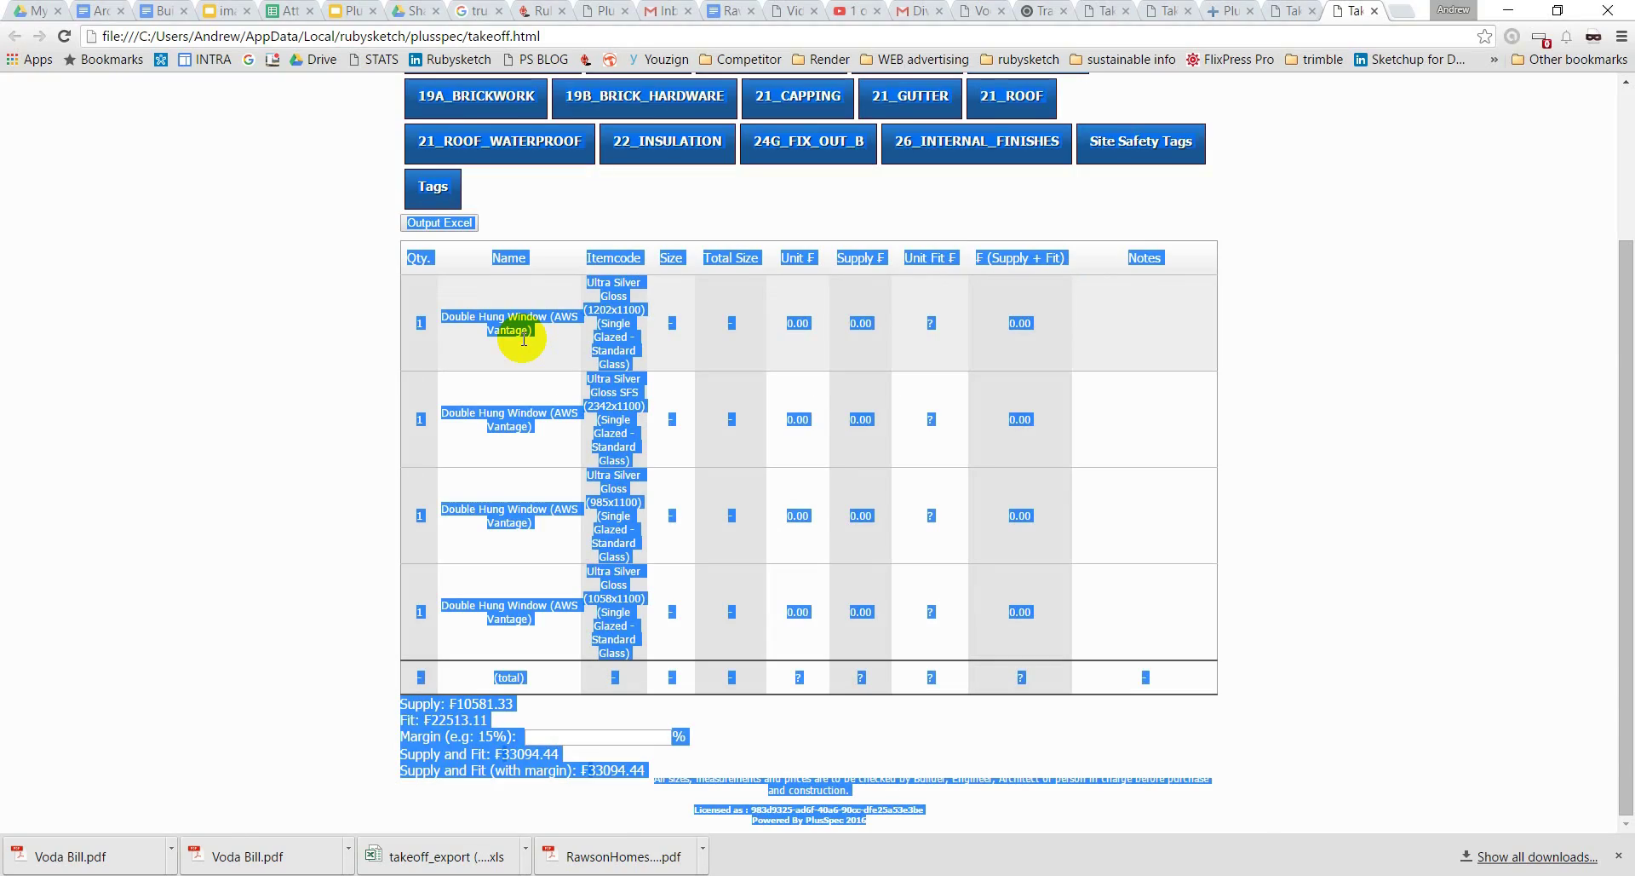
key(alt+Tab)
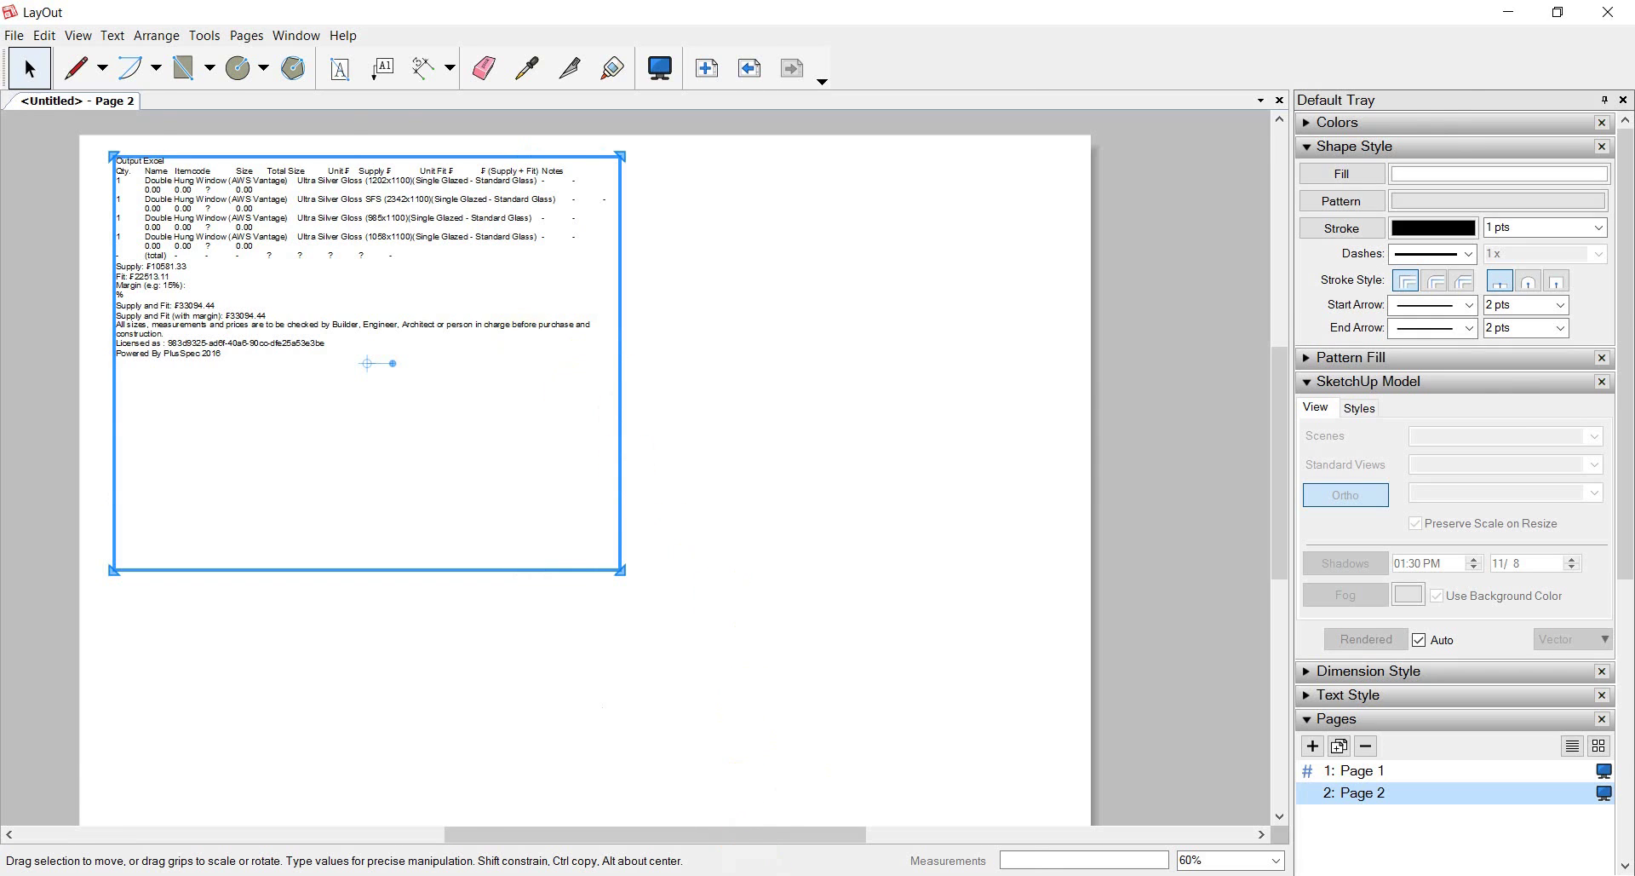
key(alt+Tab)
scroll(687, 498, down, 5)
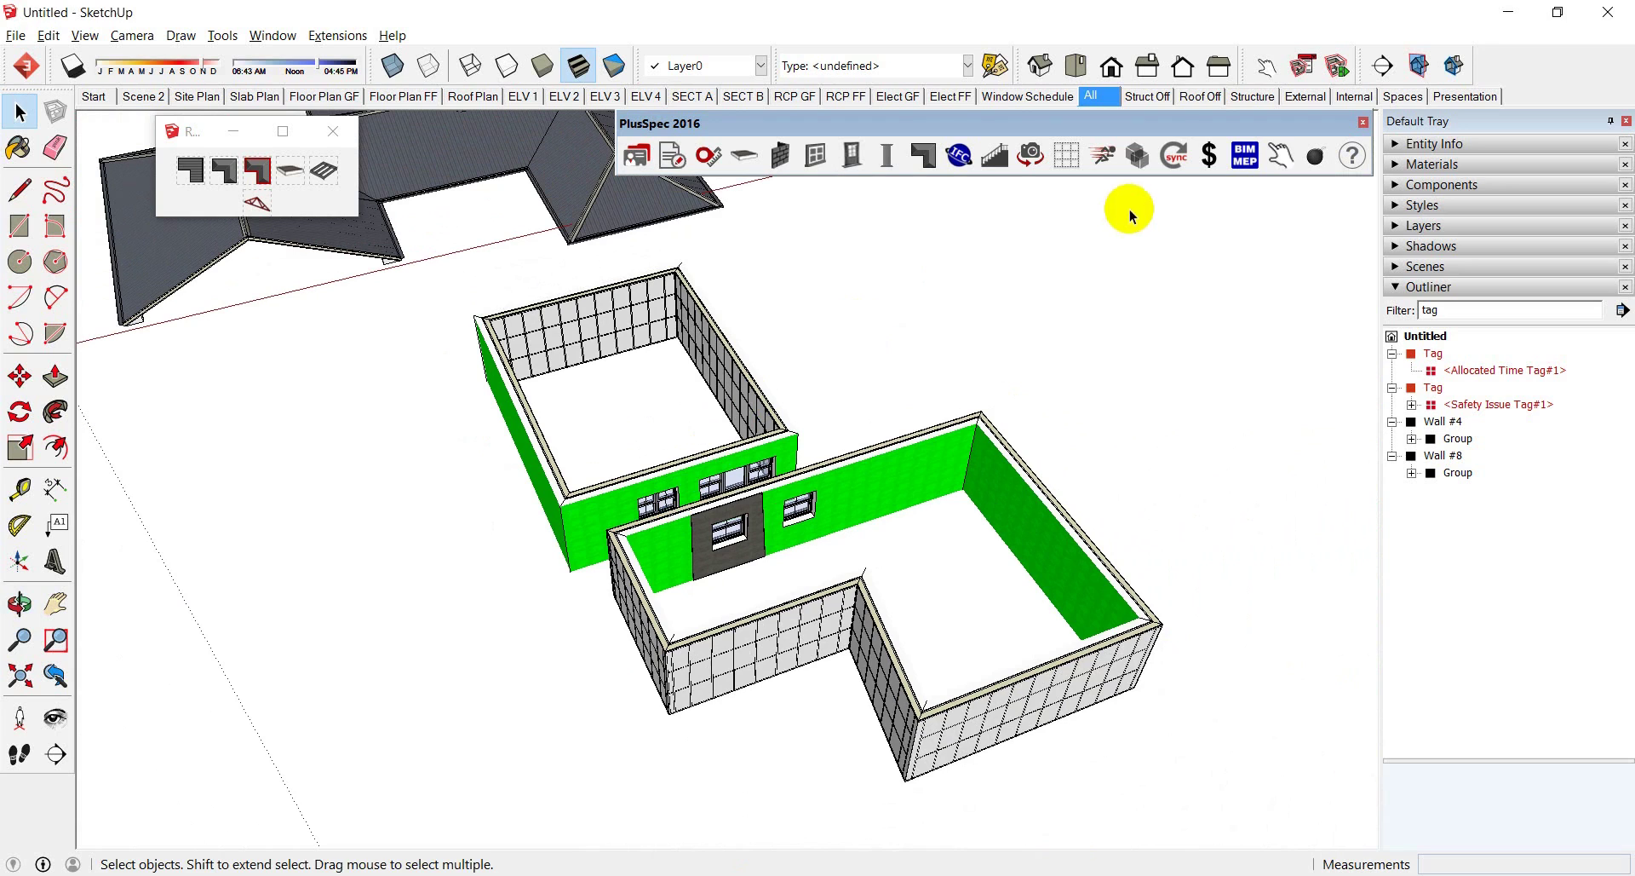
click(1030, 96)
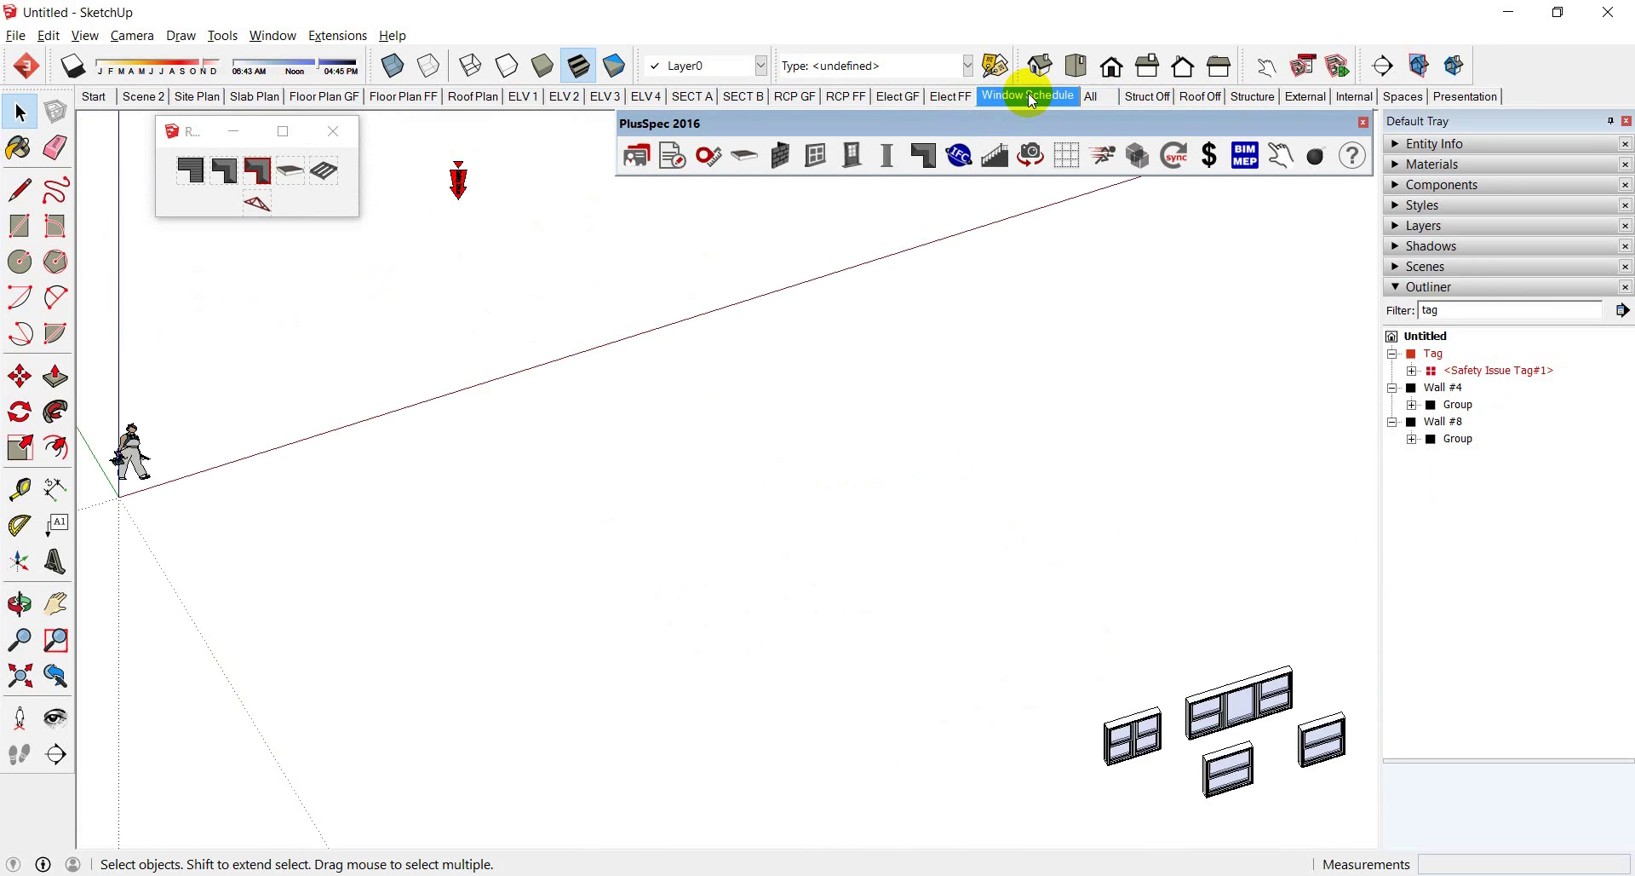
middle_drag(1086, 613, 503, 449)
middle_drag(661, 492, 932, 587)
middle_drag(810, 554, 802, 512)
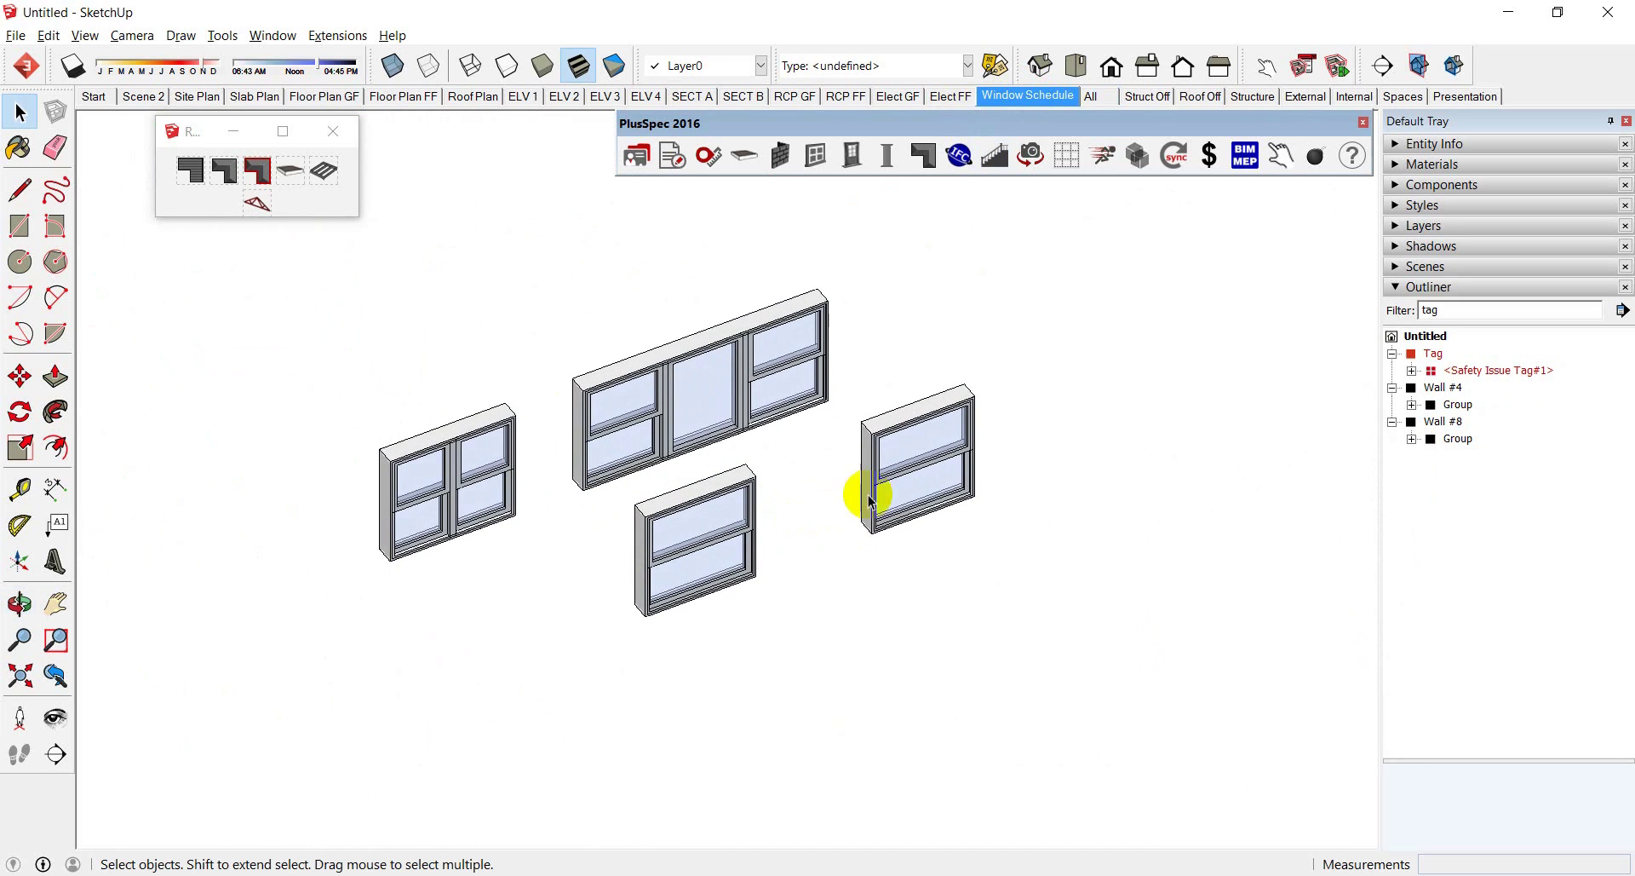
Add a new scene after All that saves the close-up view of the windows
right_click(1091, 95)
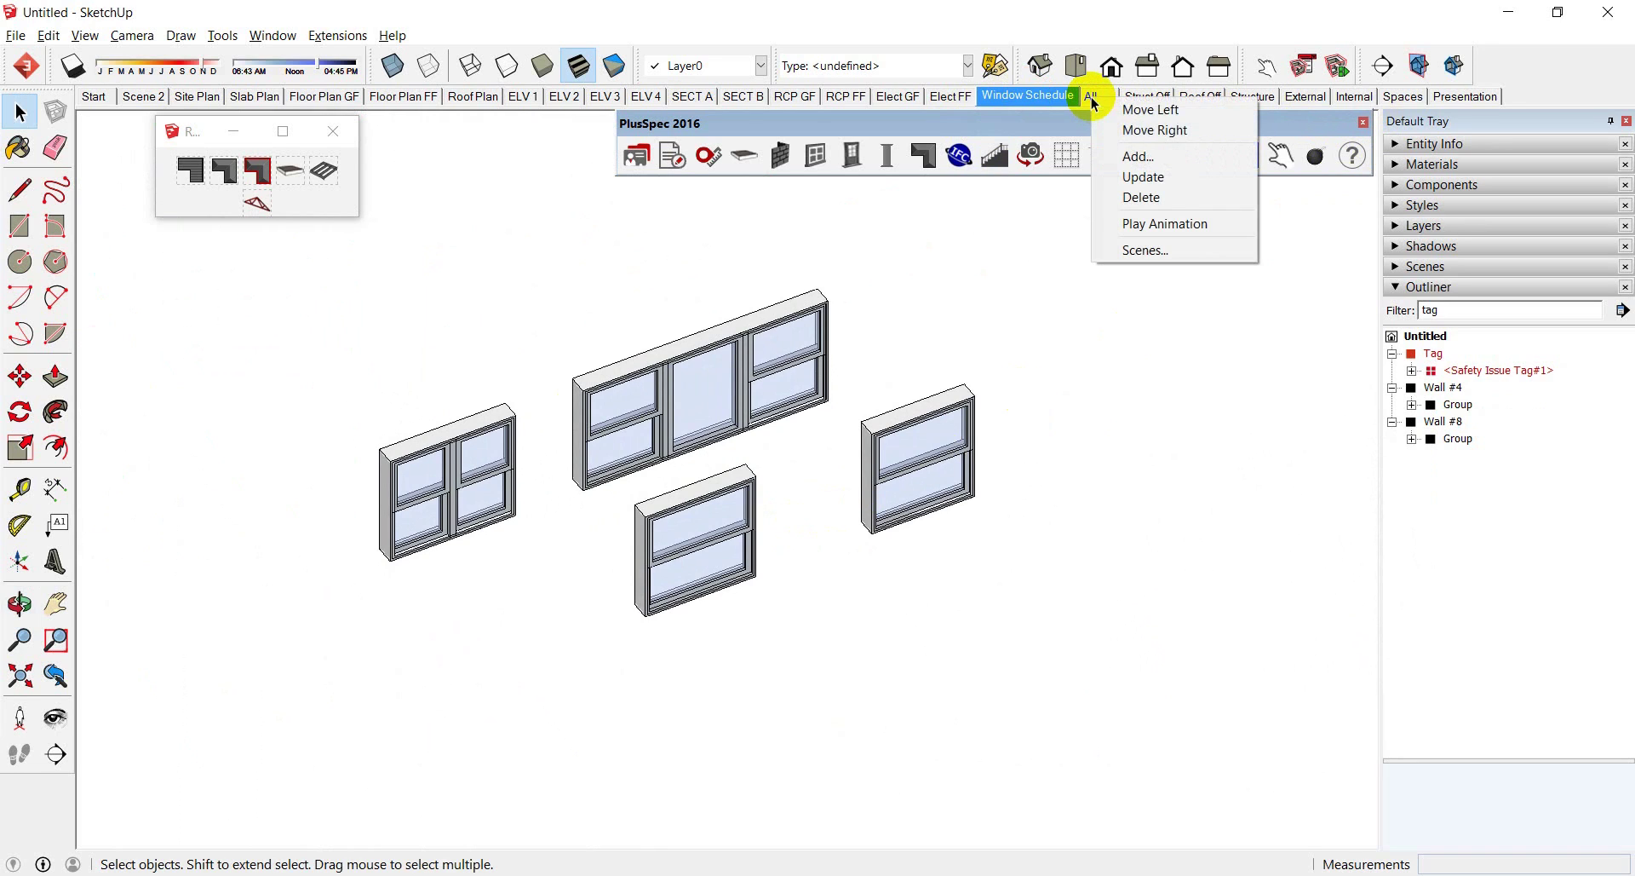
click(1138, 157)
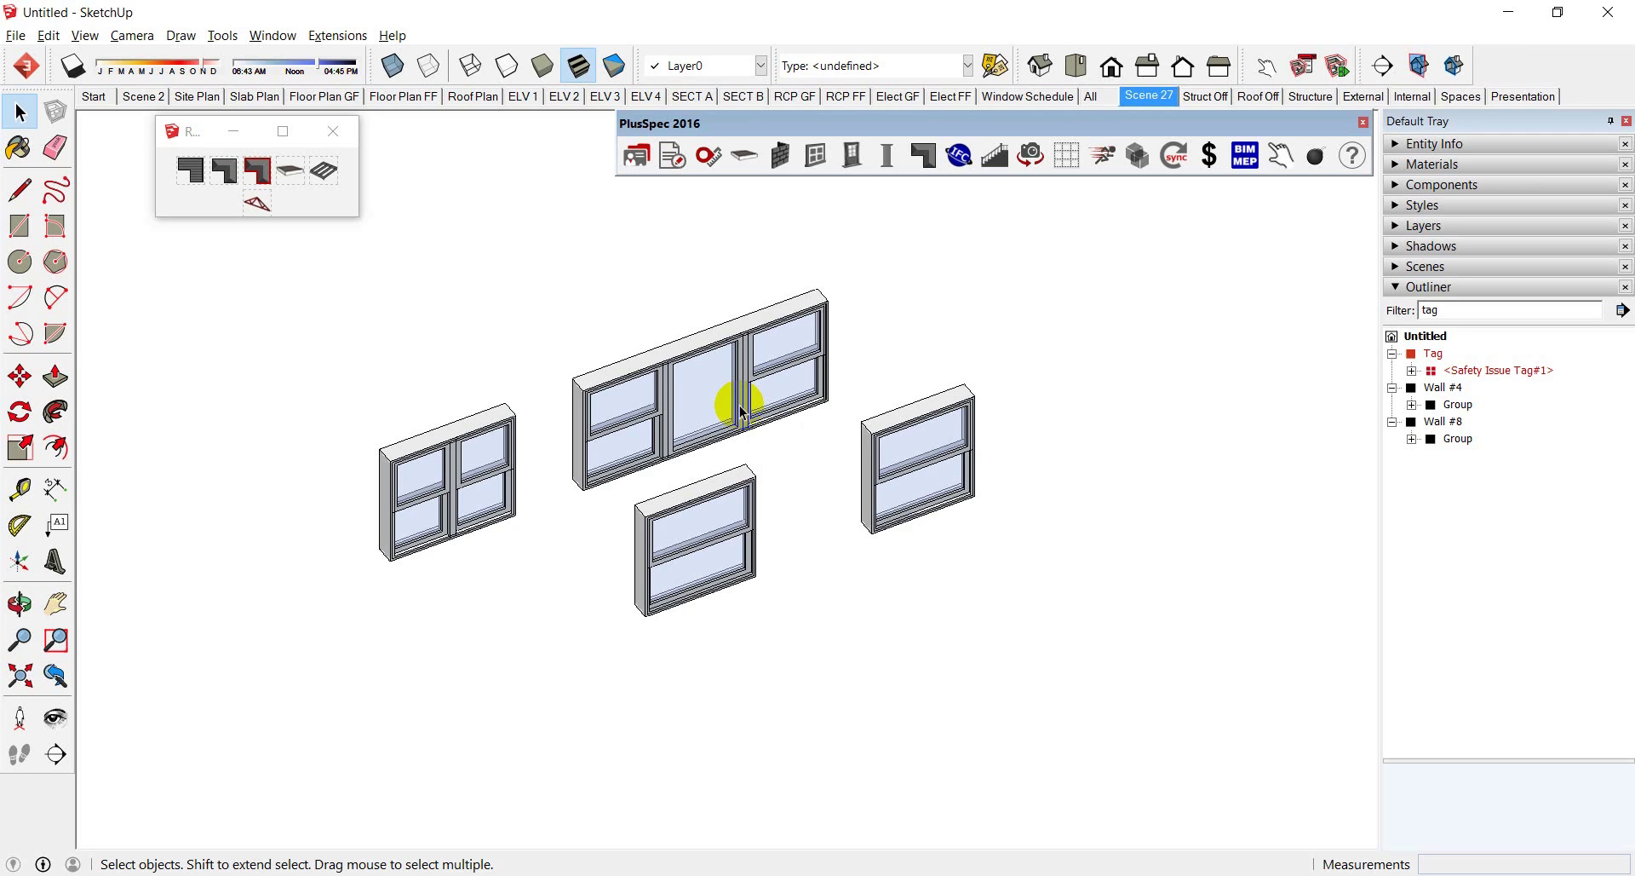
key(alt+Tab)
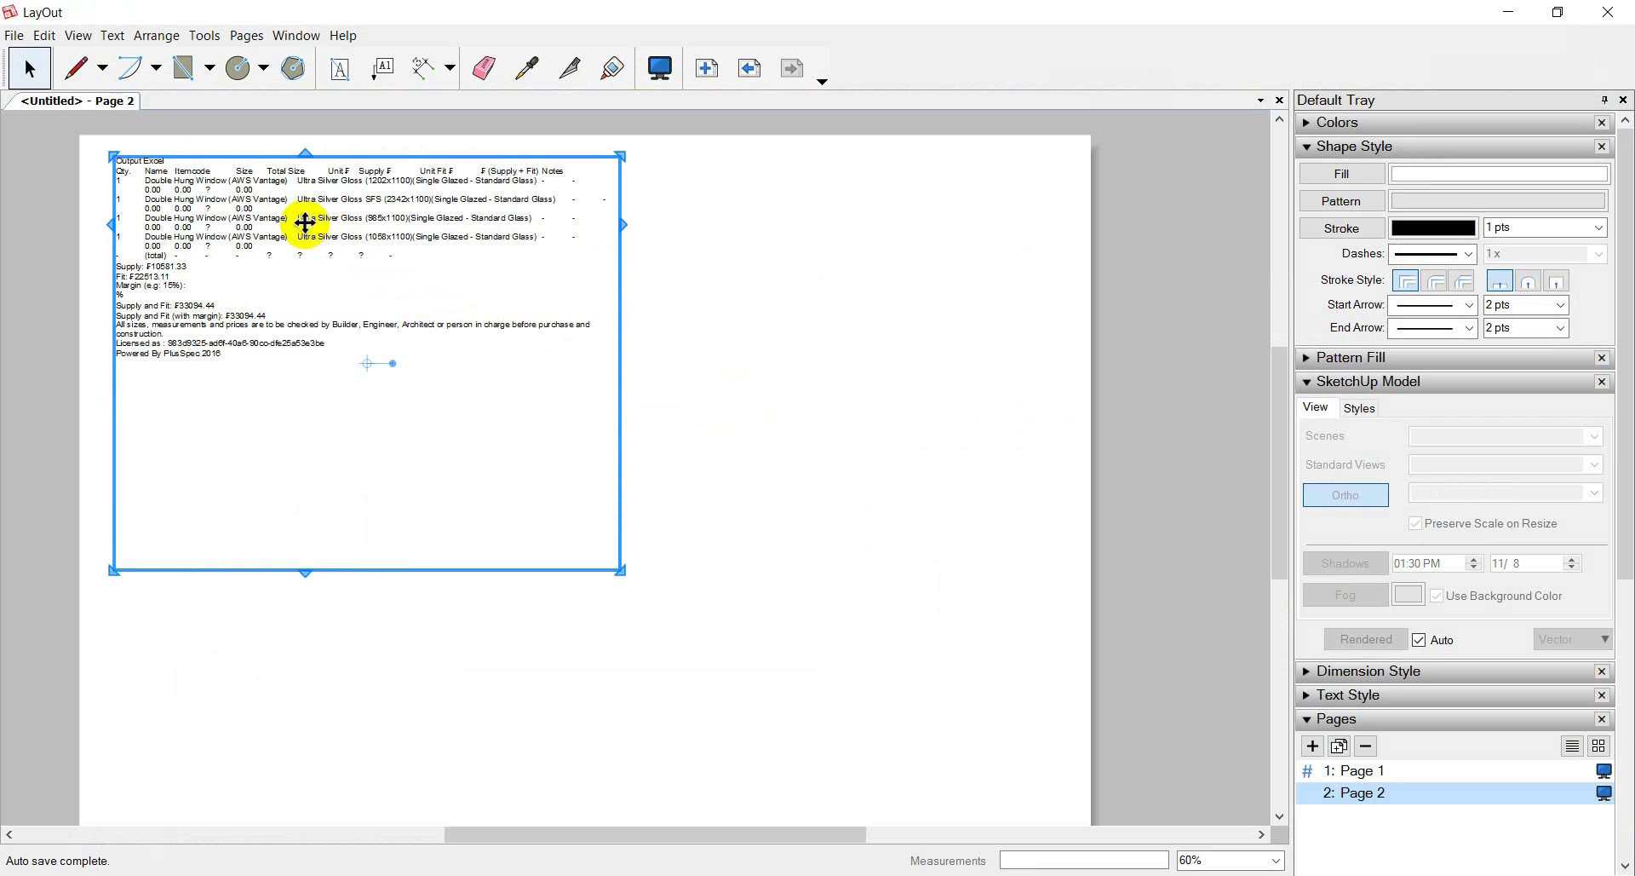
key(alt+Tab)
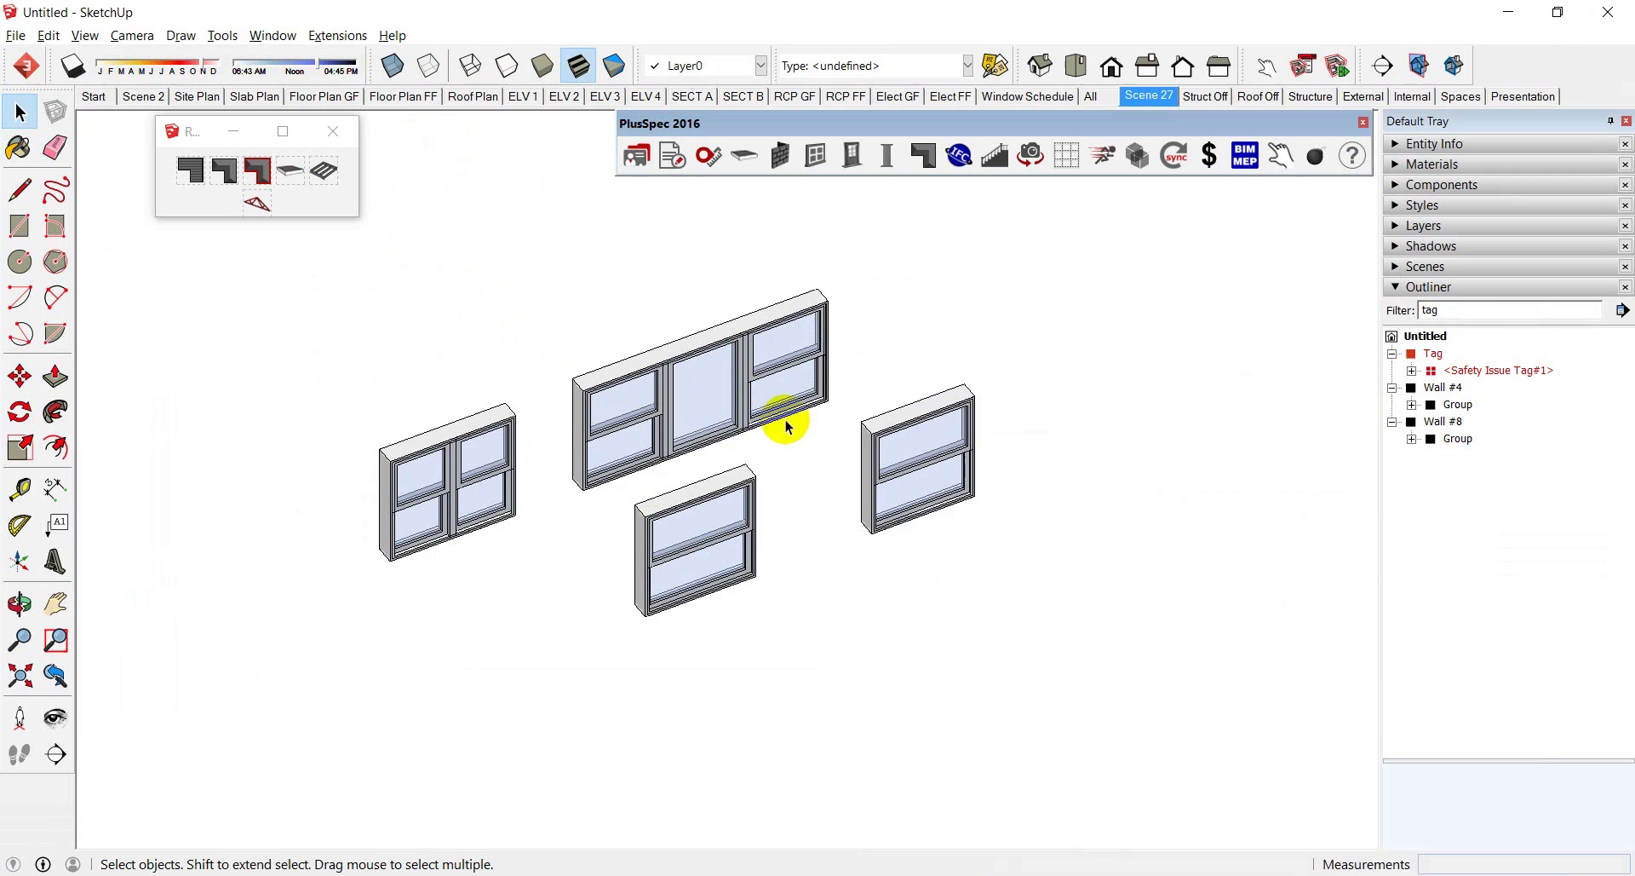
Select all four windows in the view, and switch to a blank SketchUp session, closing its PlusSpec welcome dialog
scroll(693, 487, down, 4)
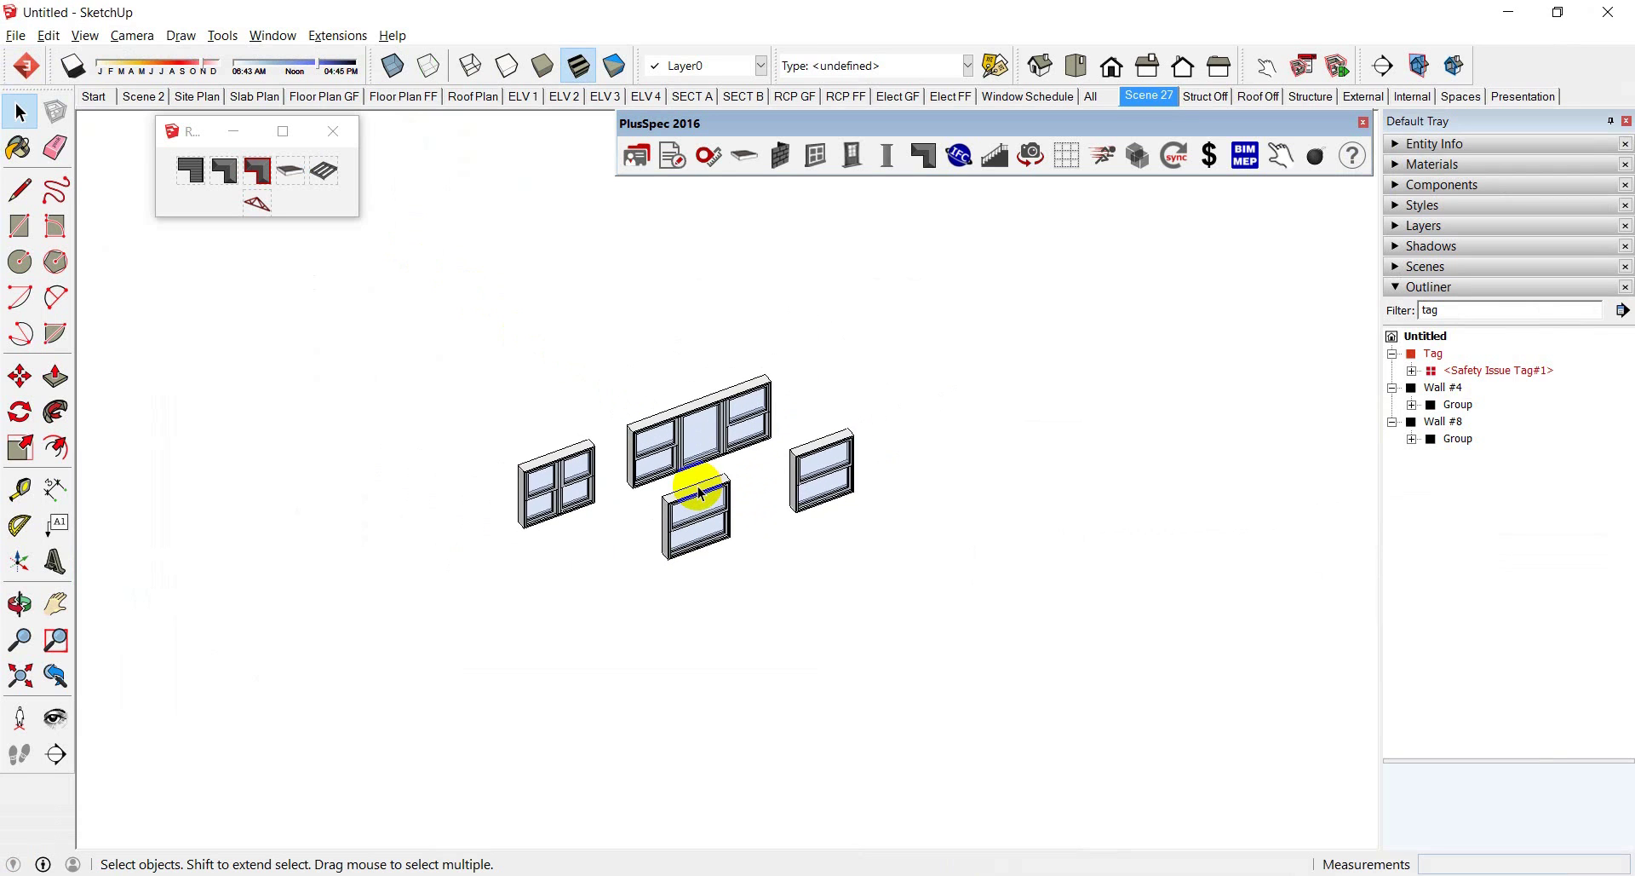
drag(894, 585, 503, 373)
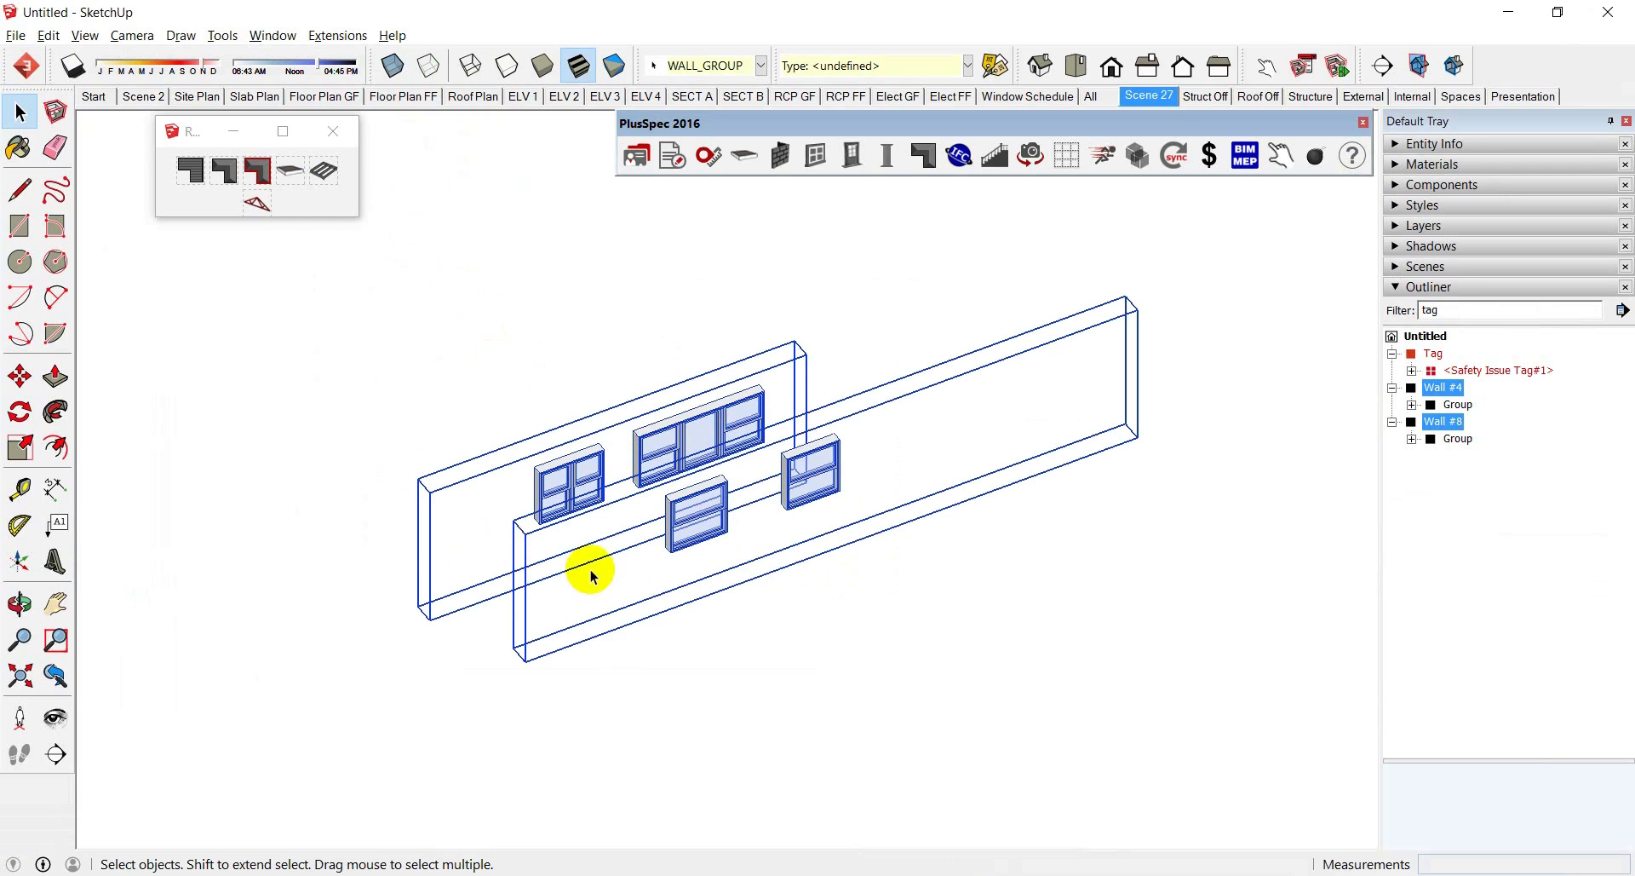
click(761, 875)
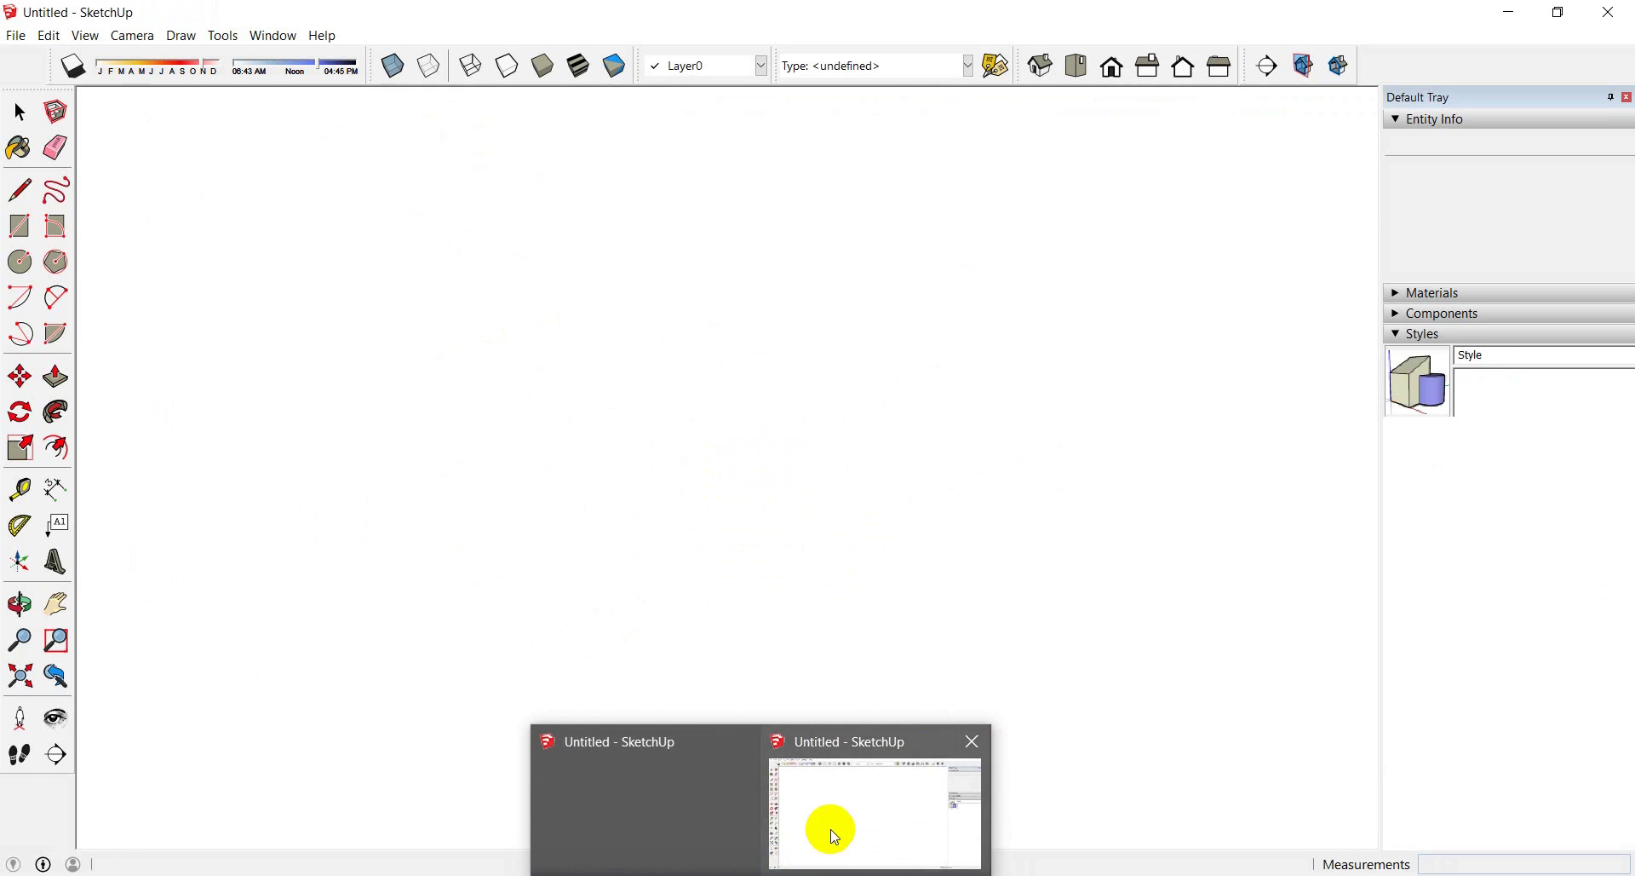
click(832, 832)
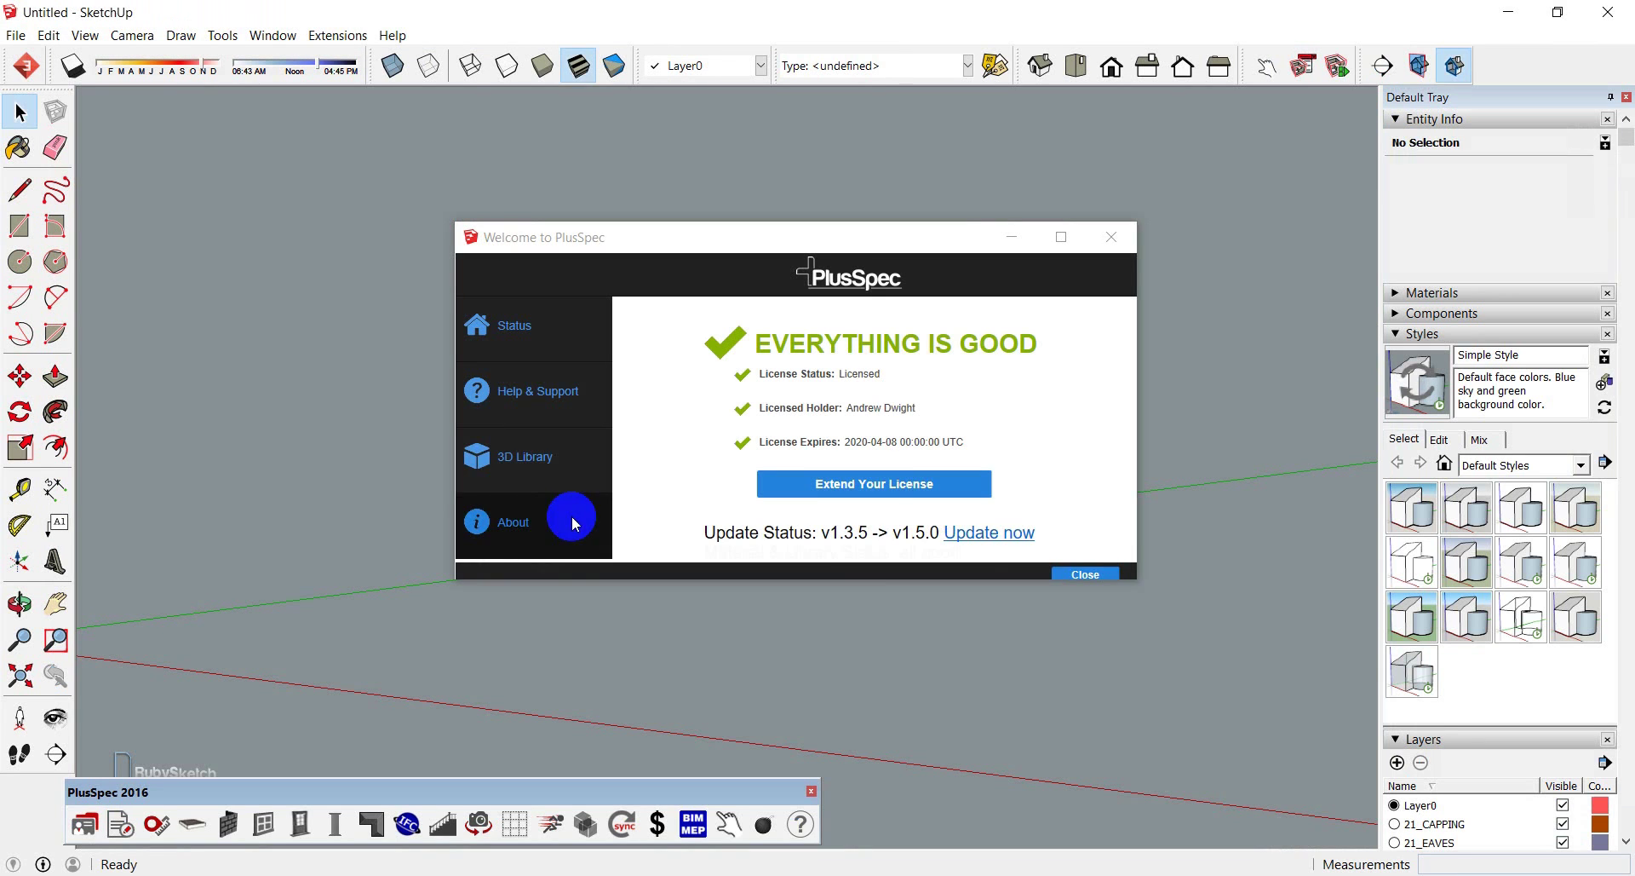
click(1065, 574)
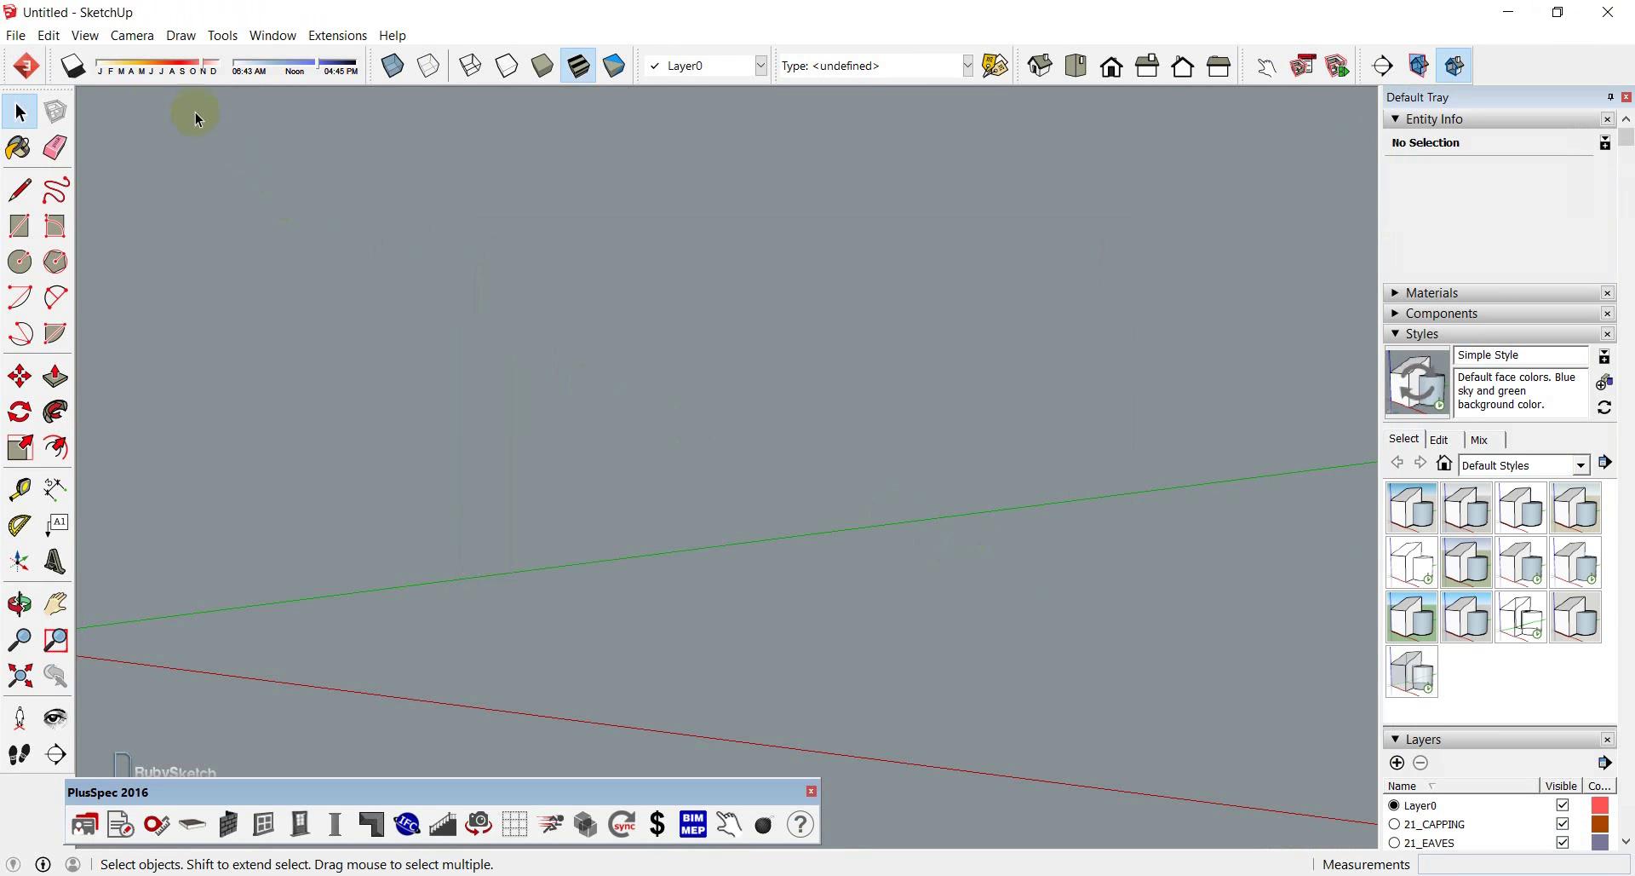
Paste the copied windows in place in the blank model and bring them into view
click(48, 35)
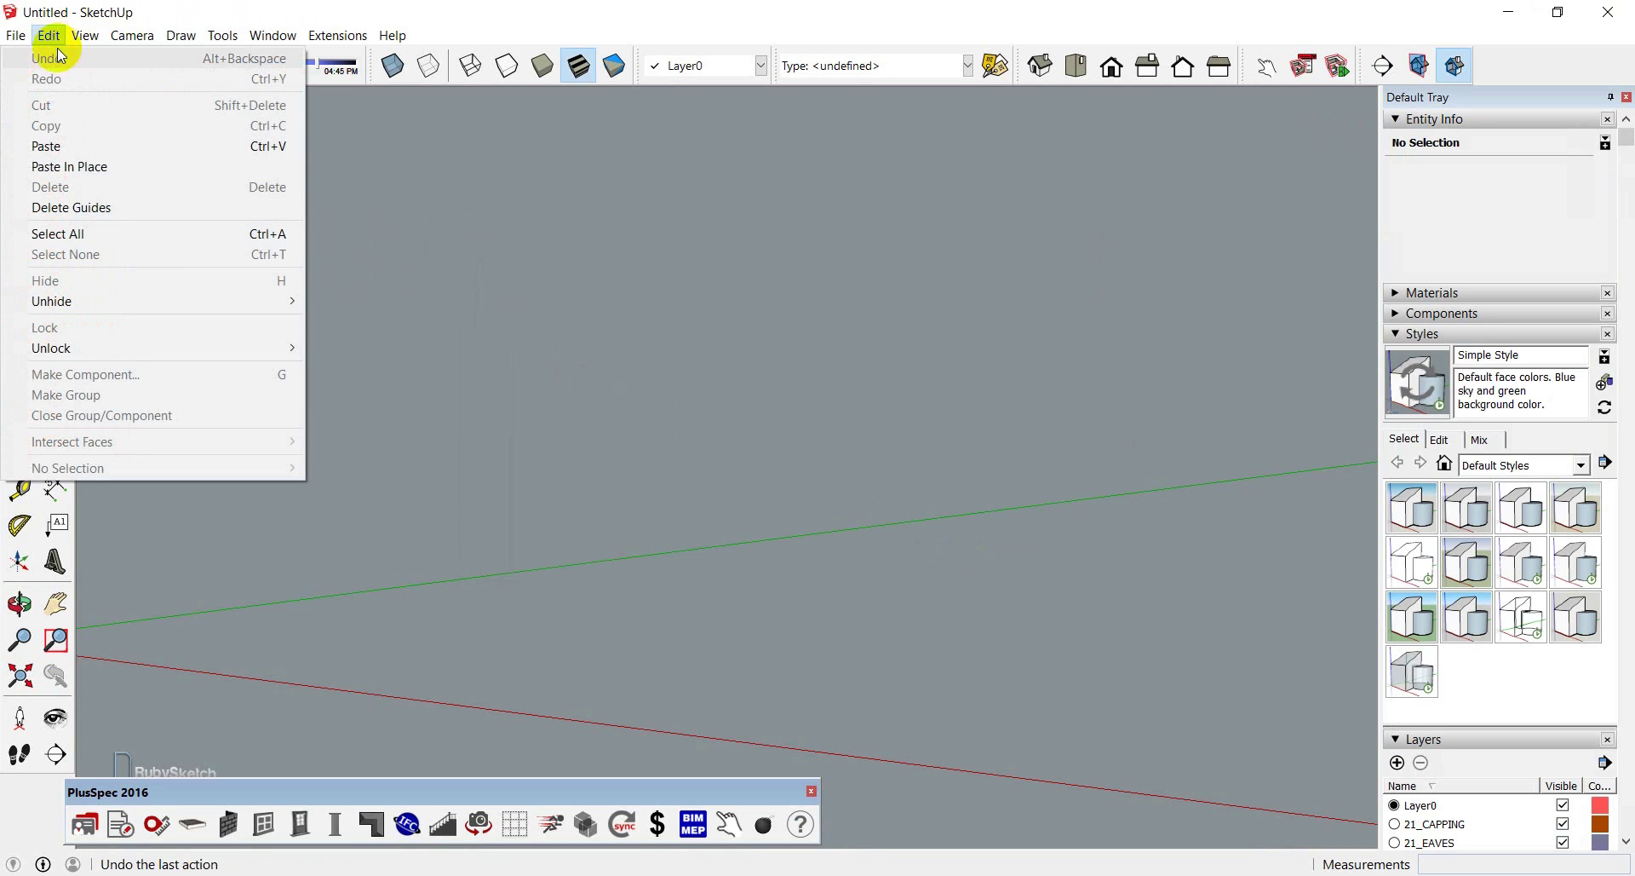
click(61, 166)
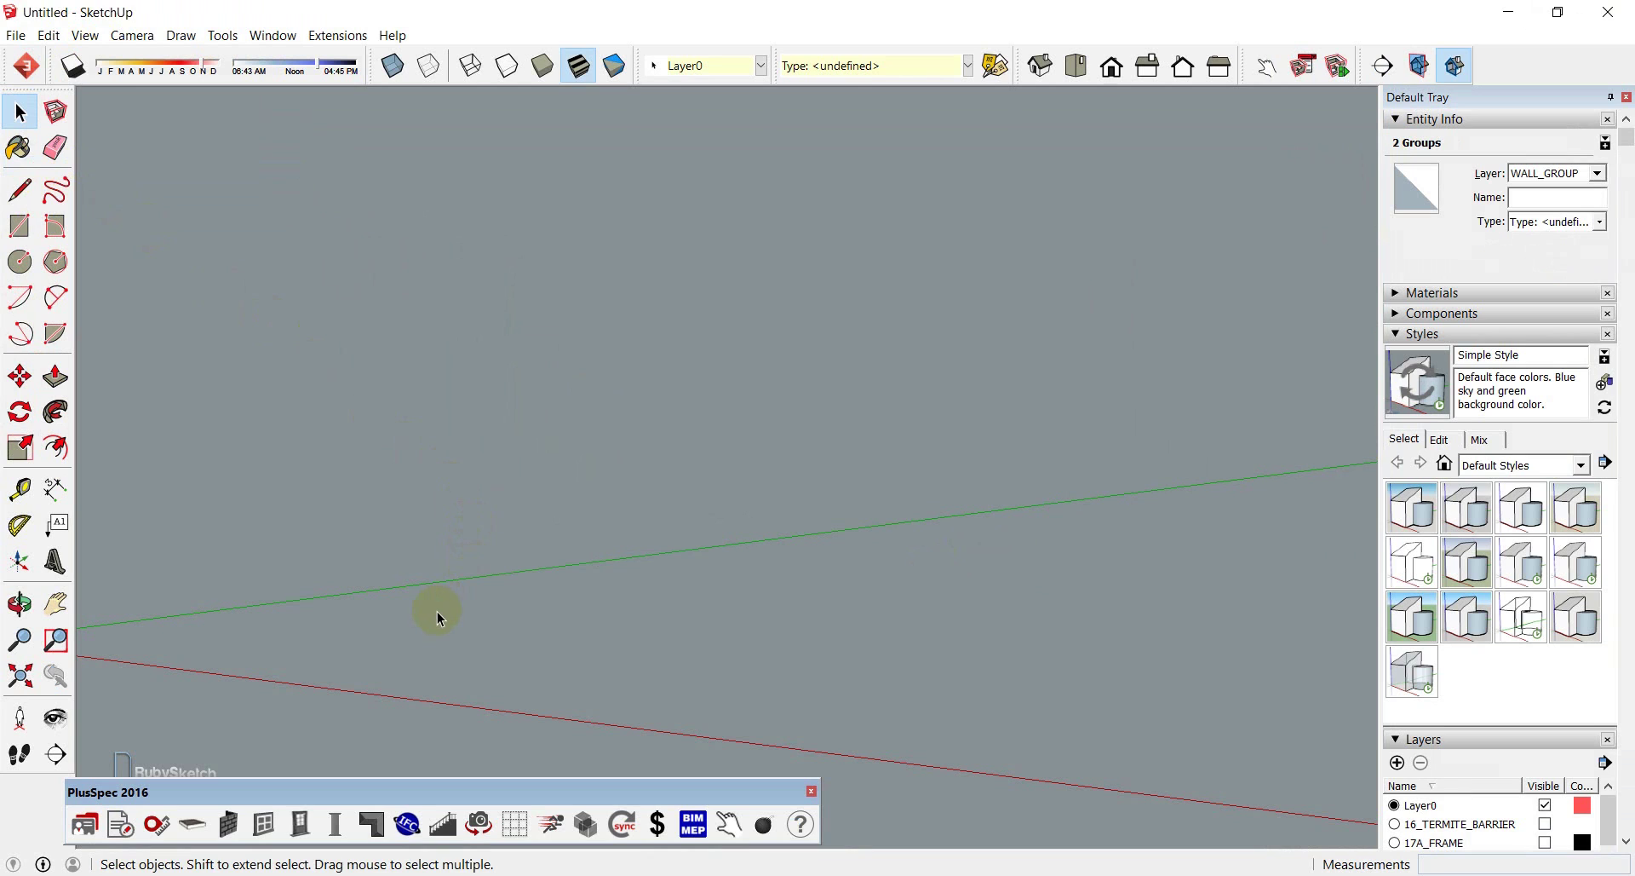
middle_drag(491, 602, 790, 568)
click(85, 36)
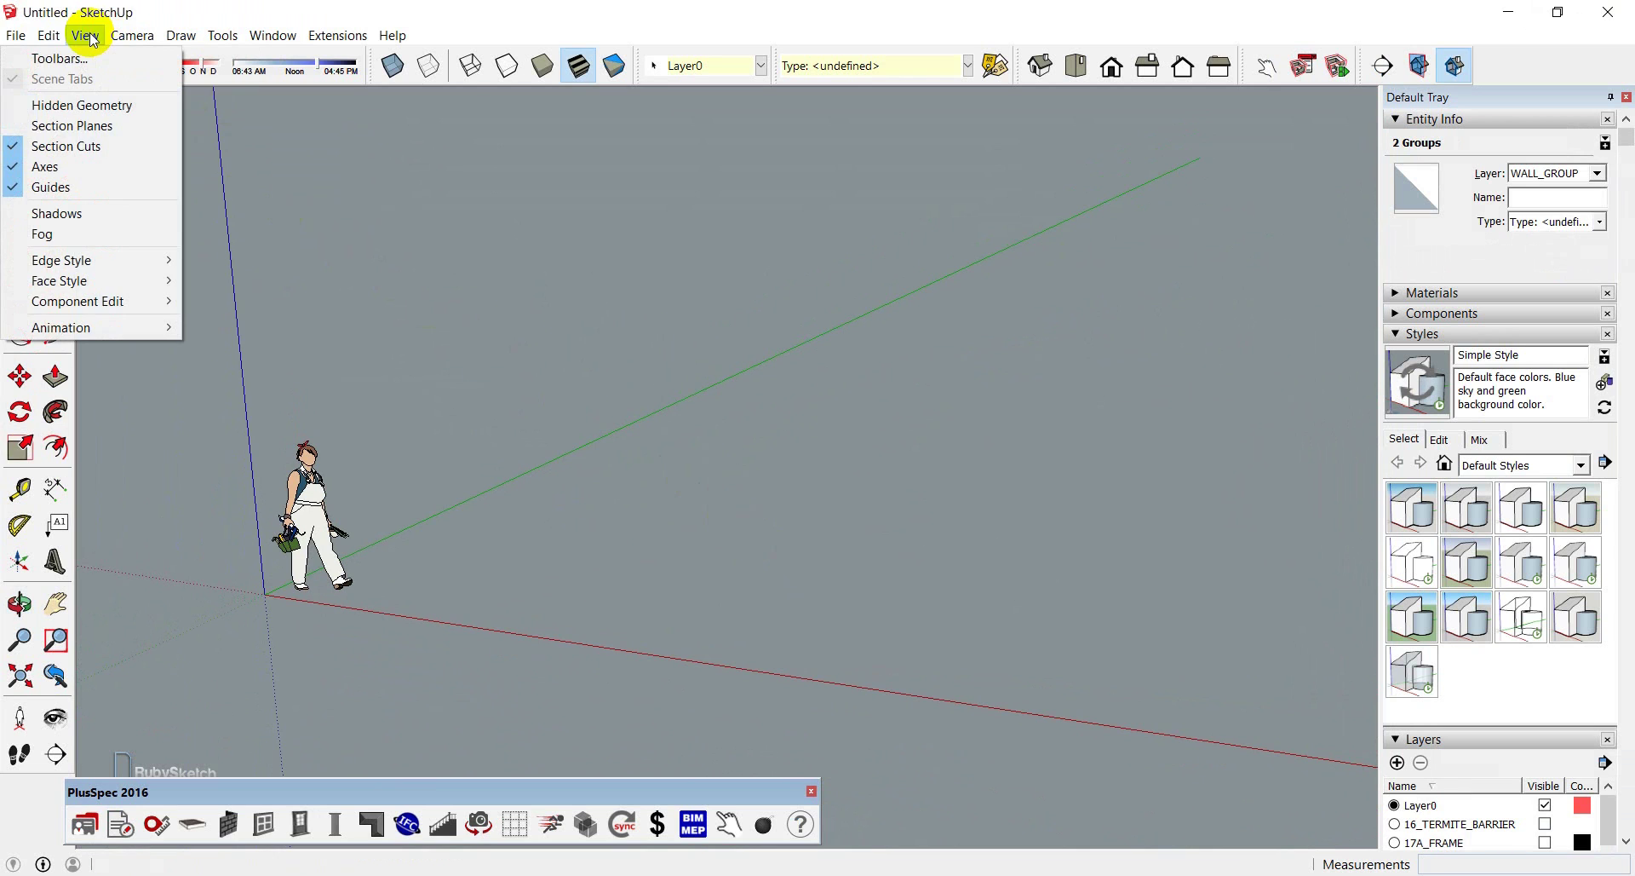
click(69, 166)
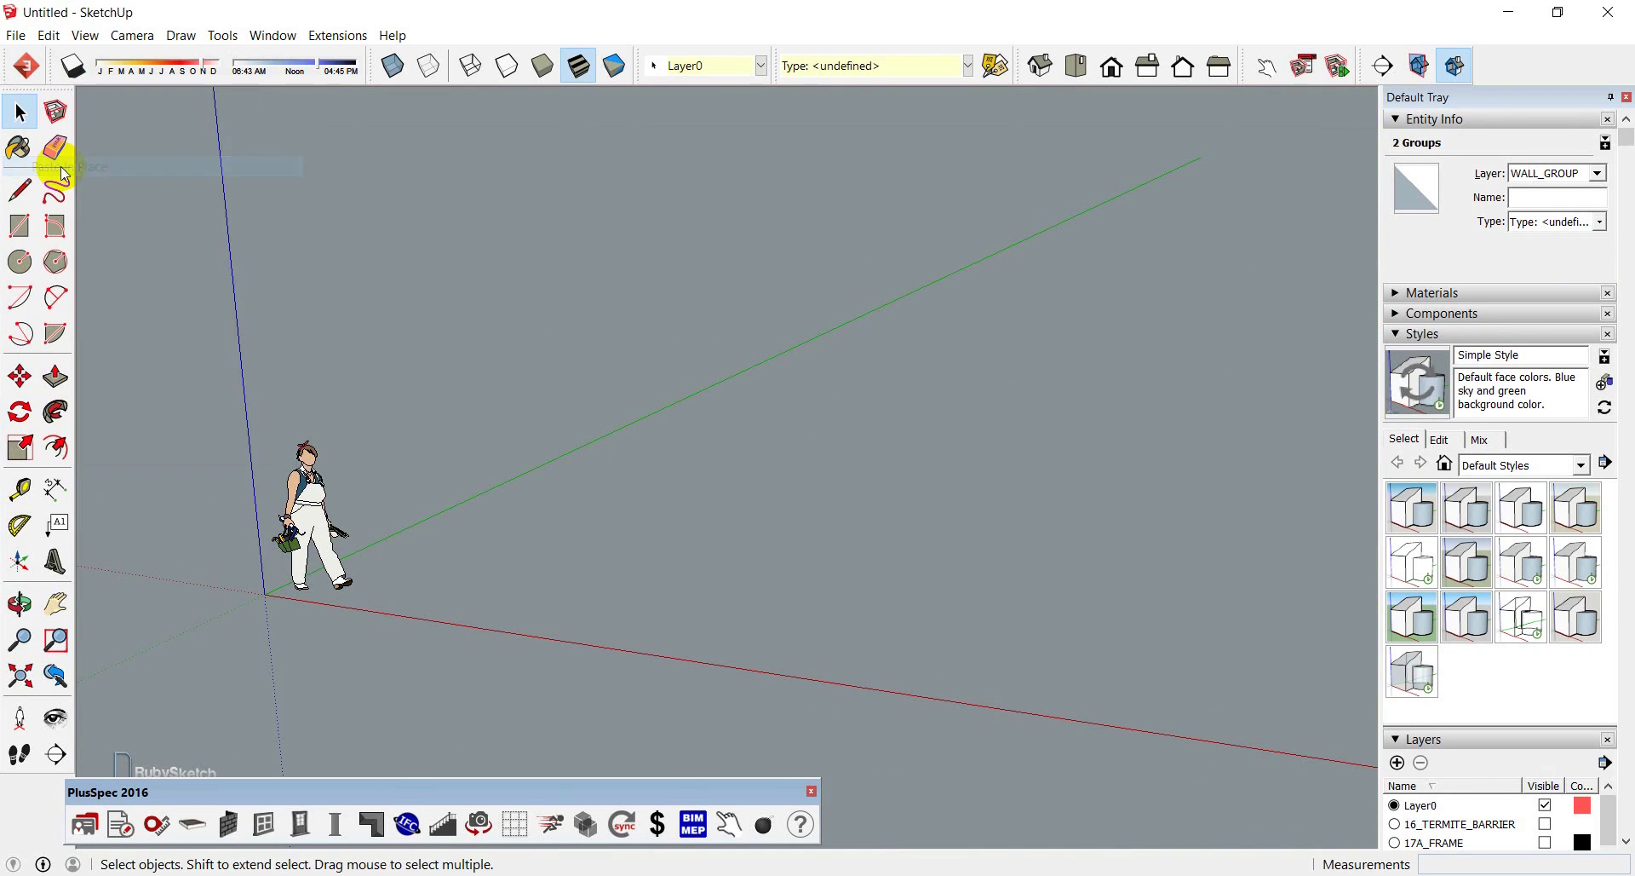
middle_drag(193, 259, 591, 489)
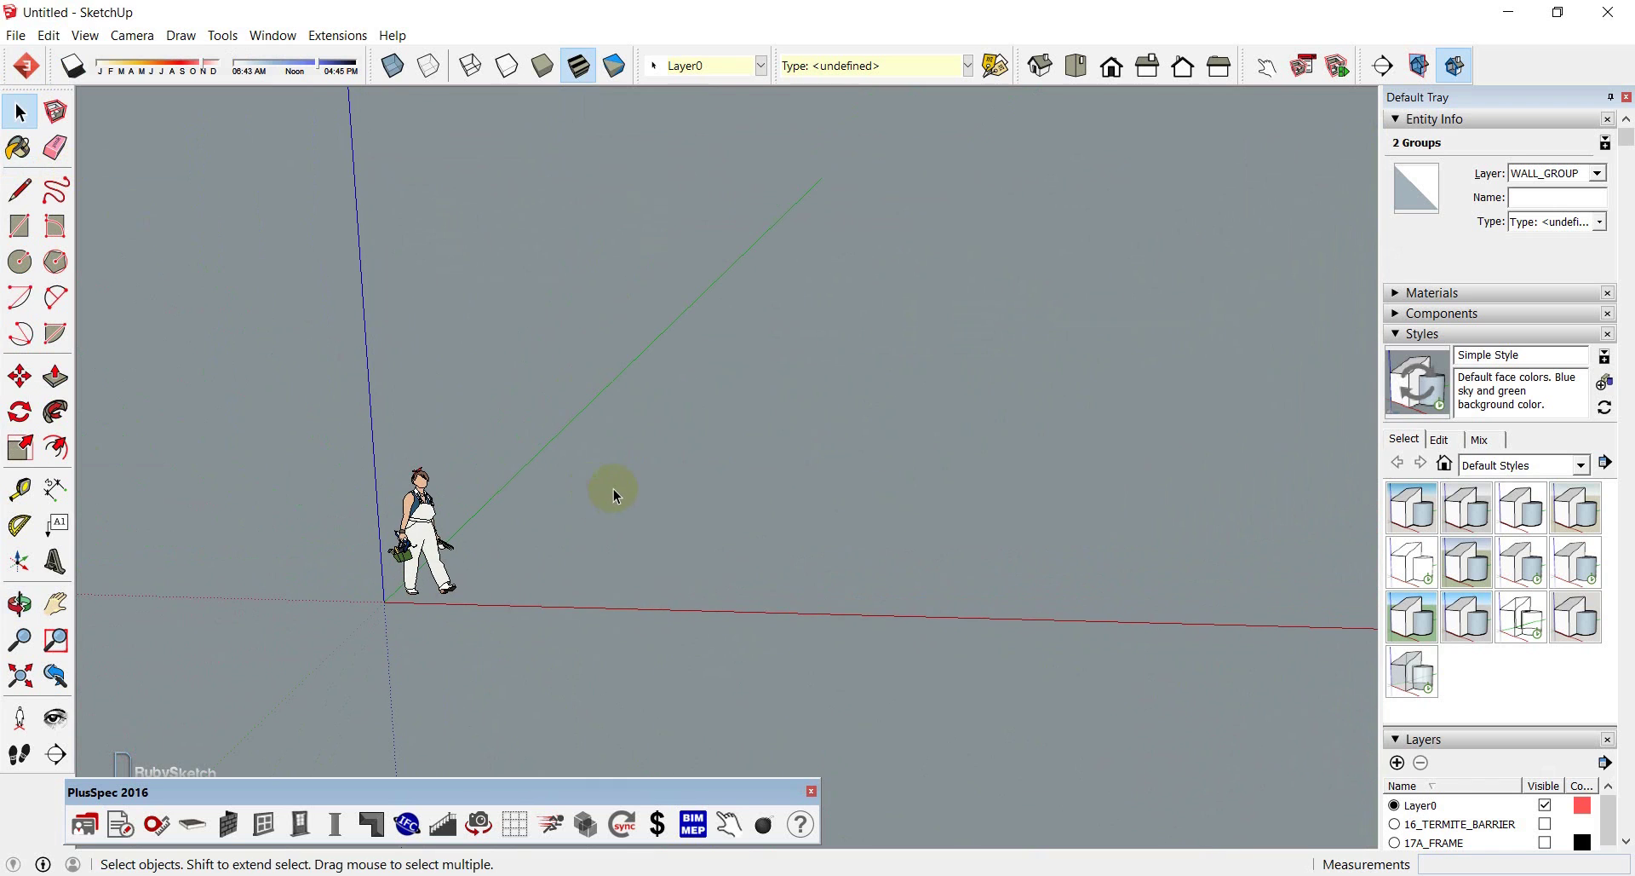
mouse_move(743, 871)
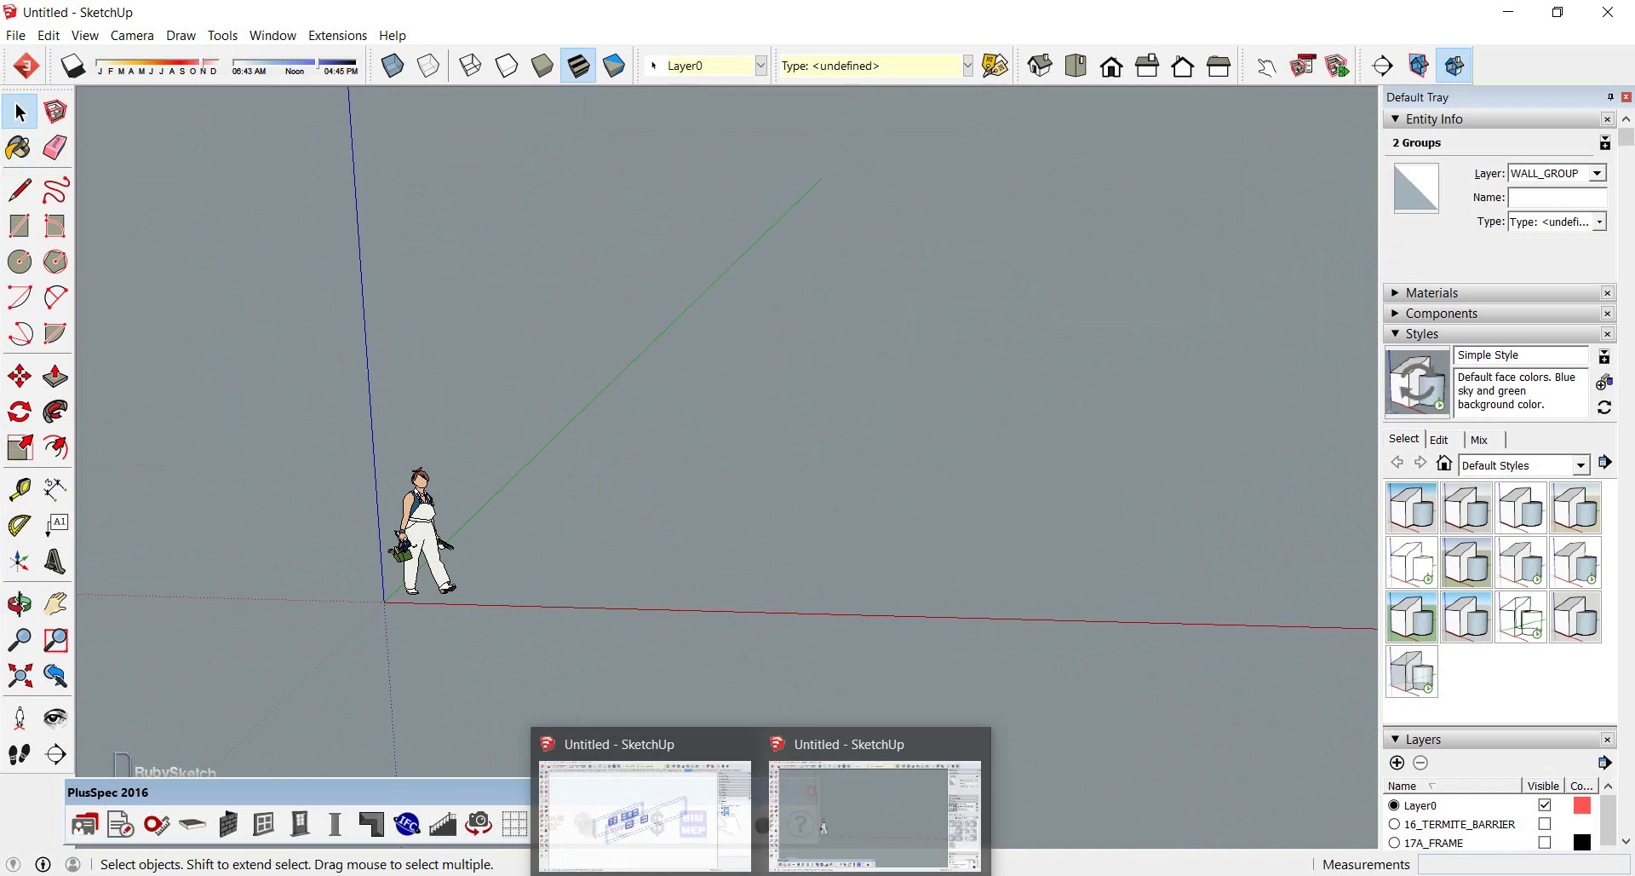
click(23, 675)
scroll(678, 412, down, 3)
scroll(796, 420, up, 3)
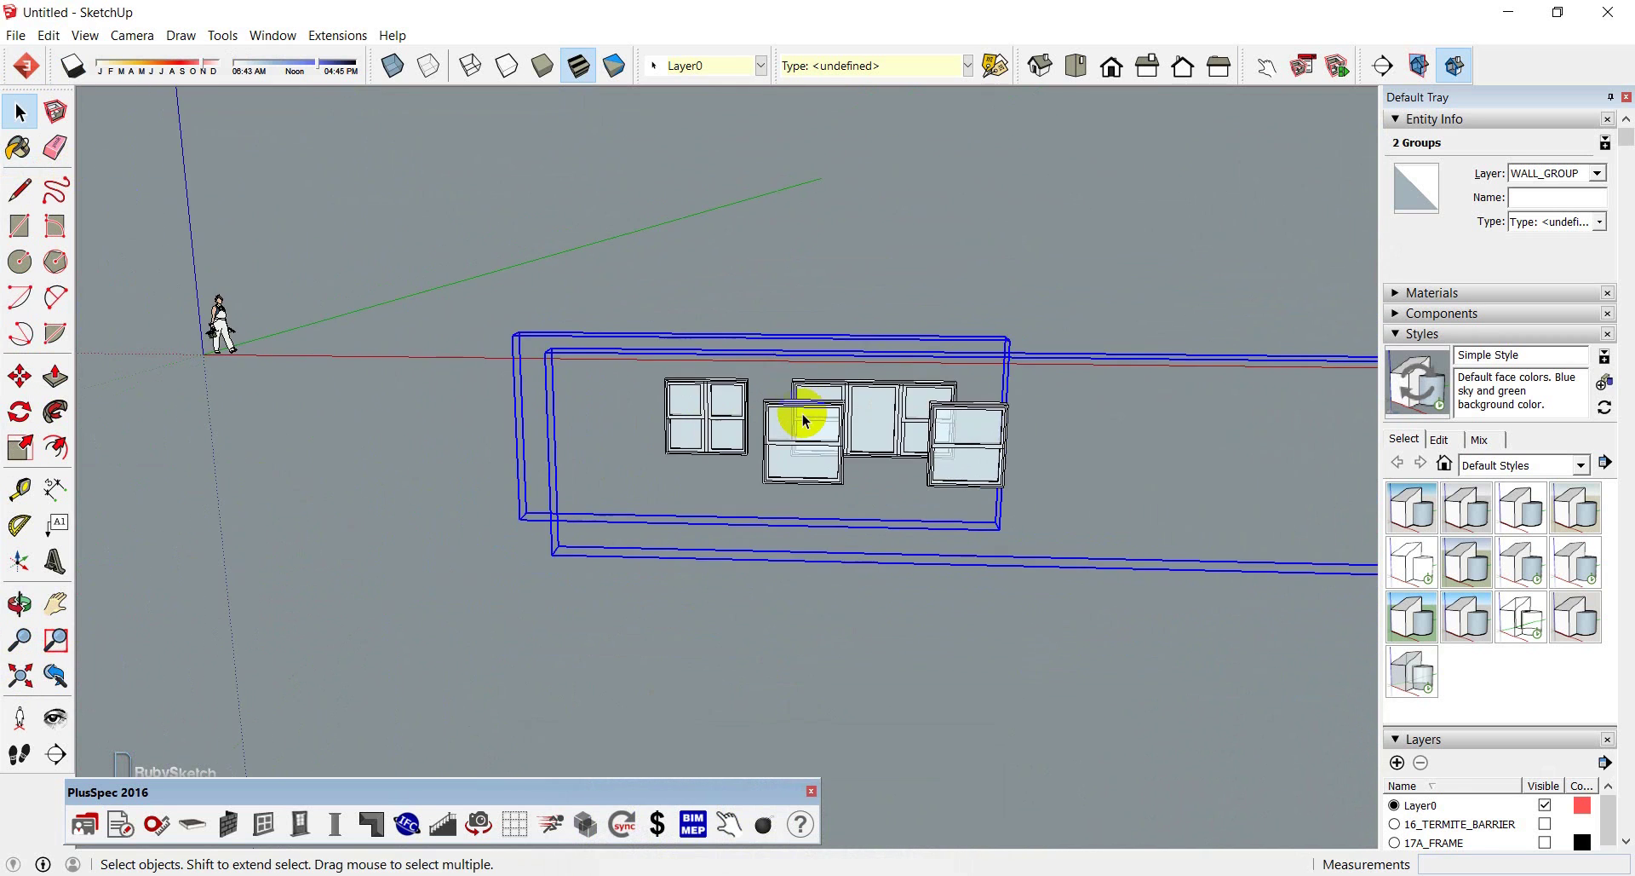
Explode the front wall group and its nested groups to free the two single double-hung windows
click(321, 426)
scroll(705, 438, down, 3)
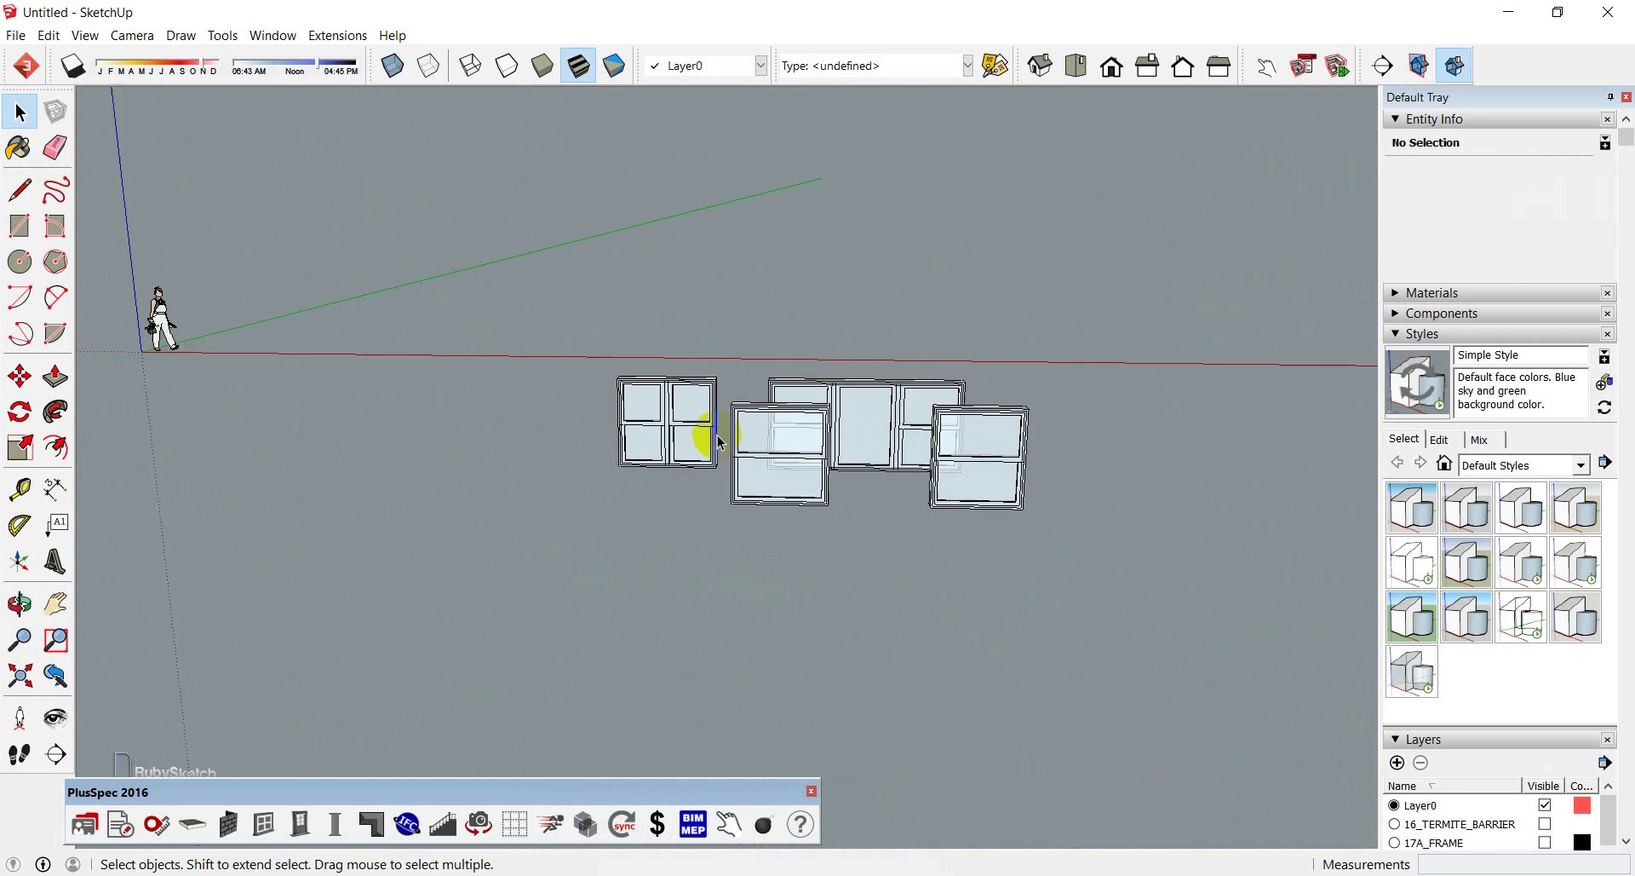
click(781, 452)
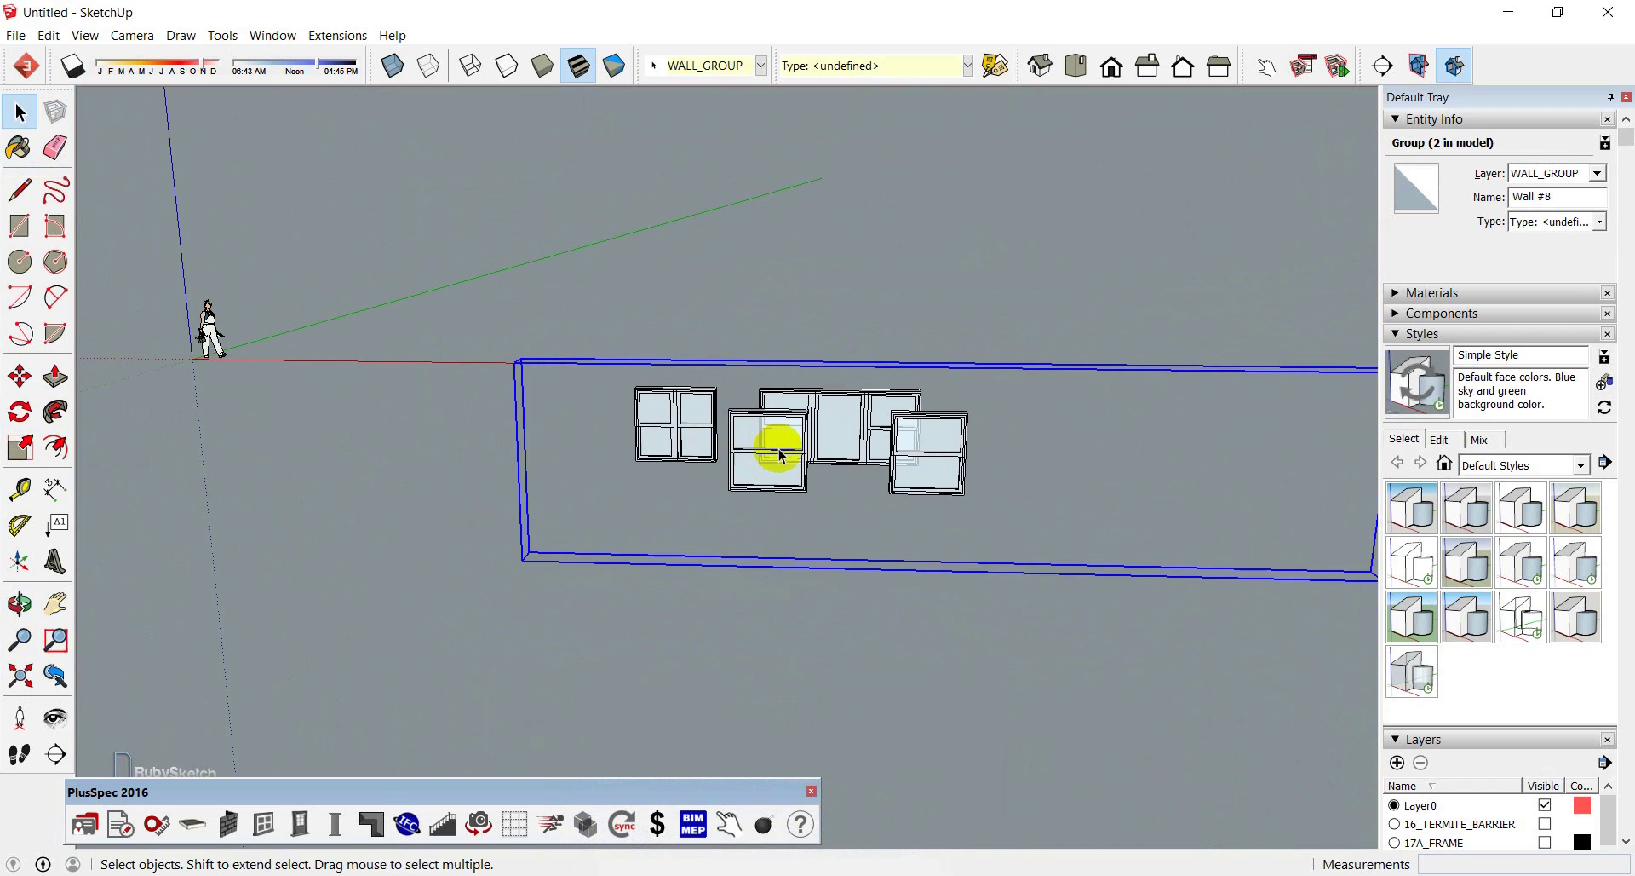
right_click(782, 455)
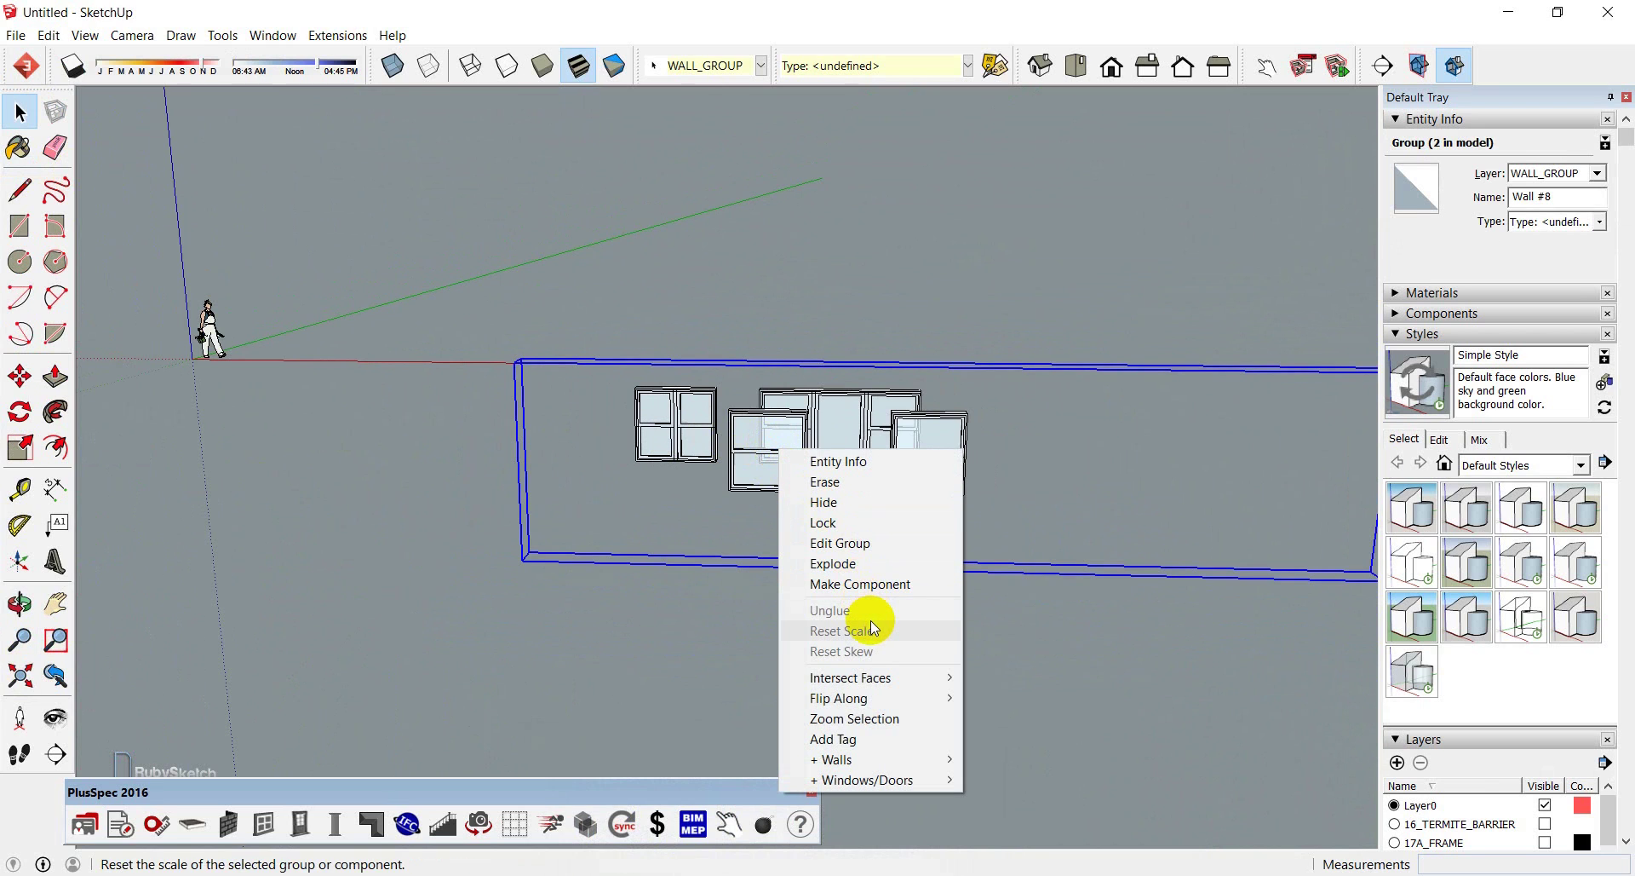
click(856, 565)
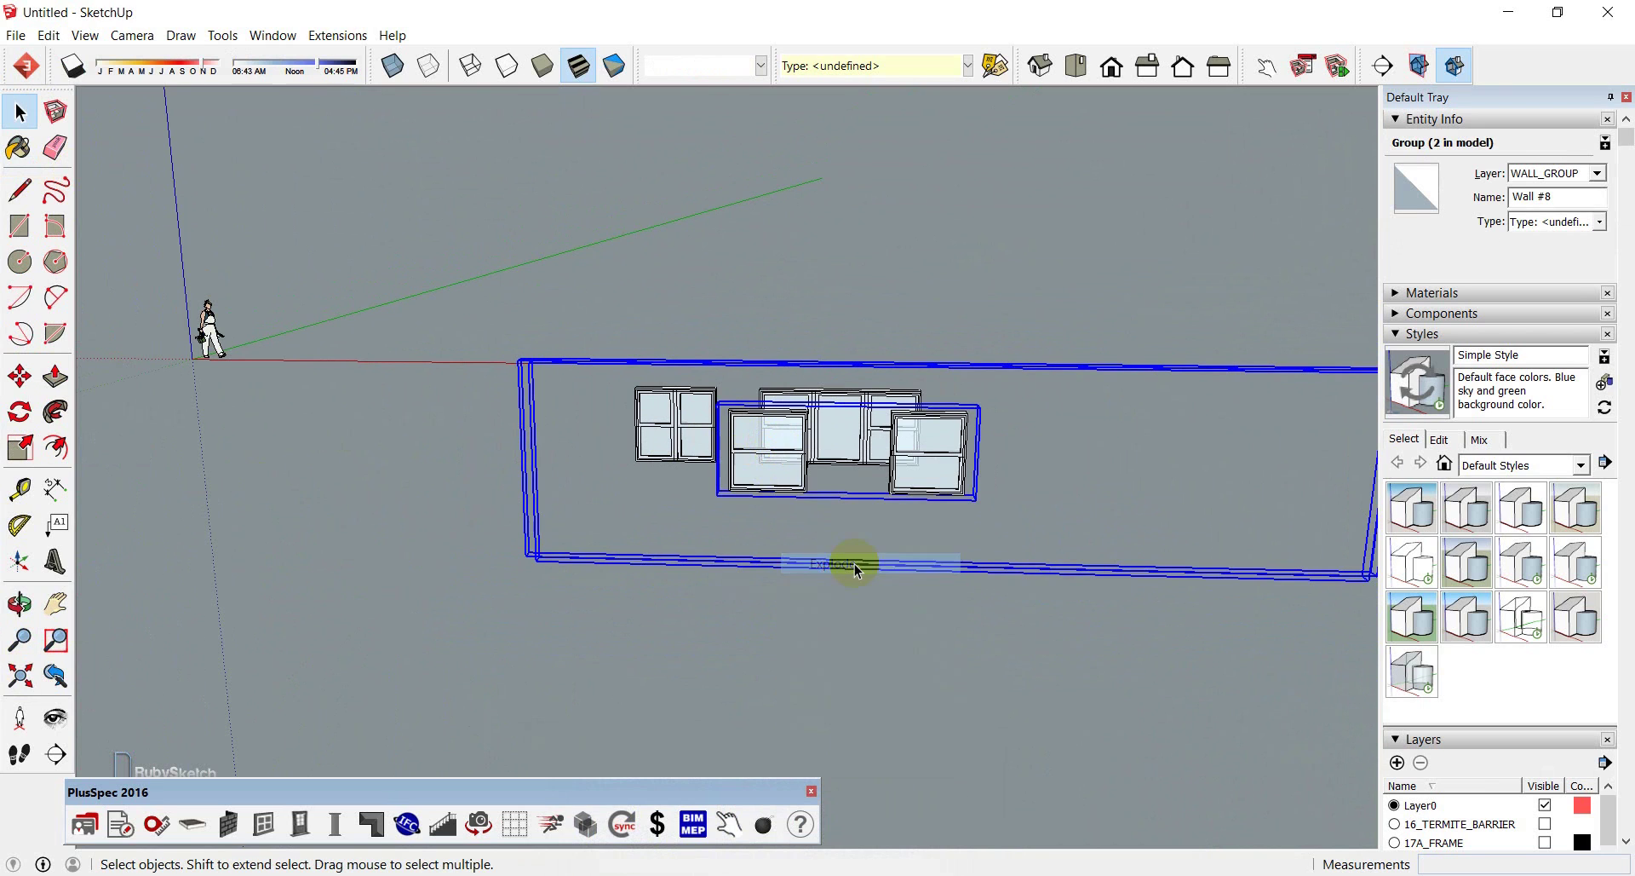
right_click(781, 471)
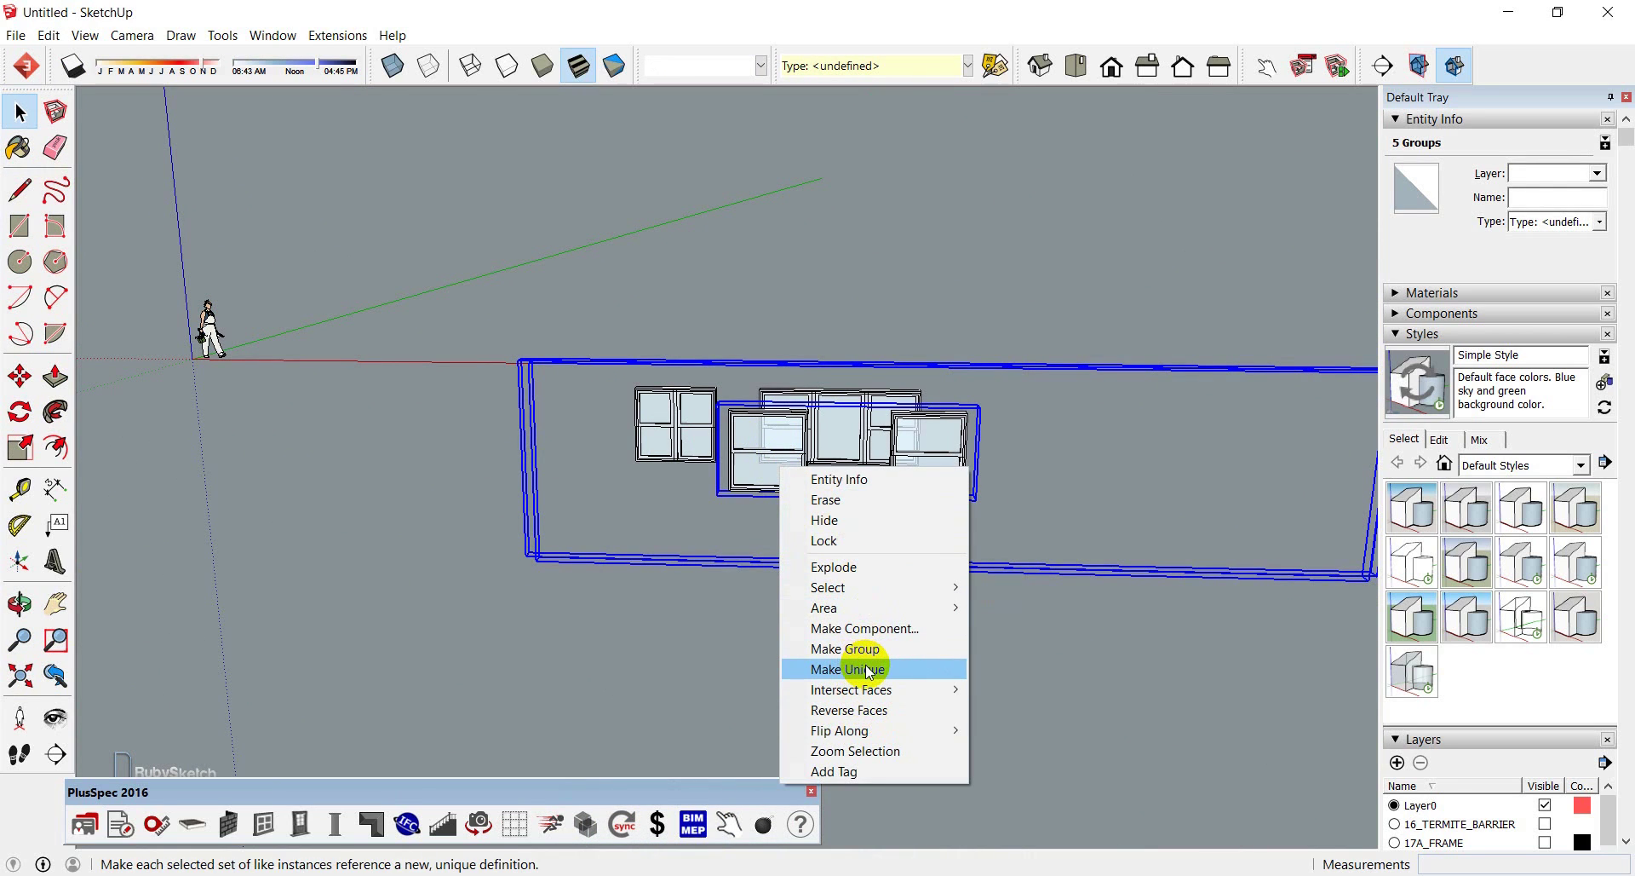
click(839, 567)
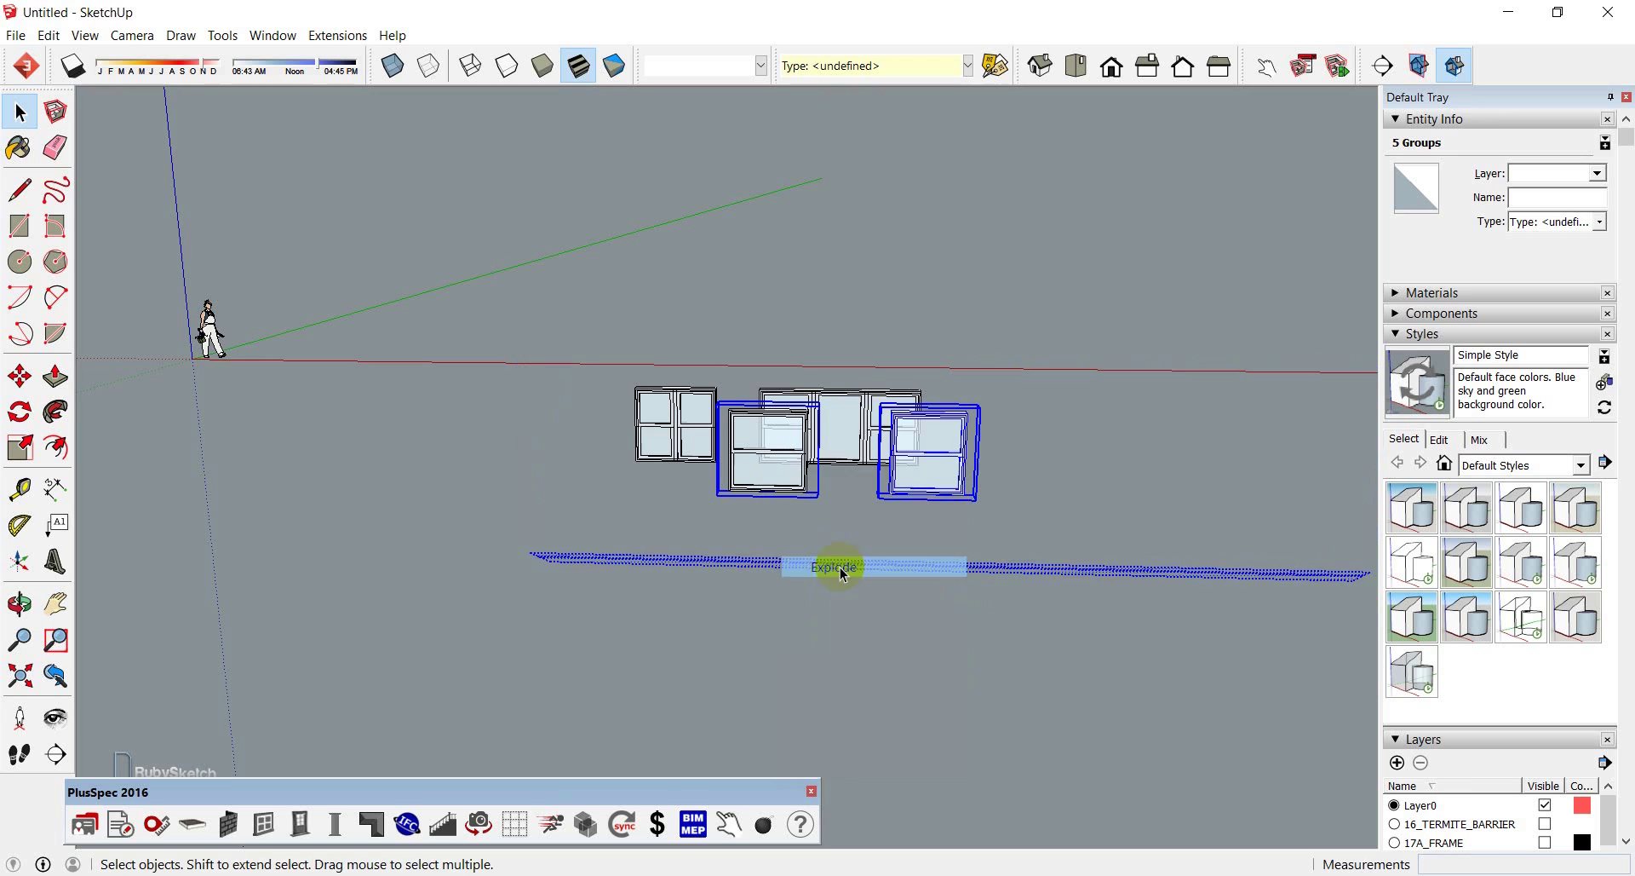
Copy the two front double-hung windows together so they sit directly above the two rear windows, about 2508 away
click(767, 463)
click(930, 453)
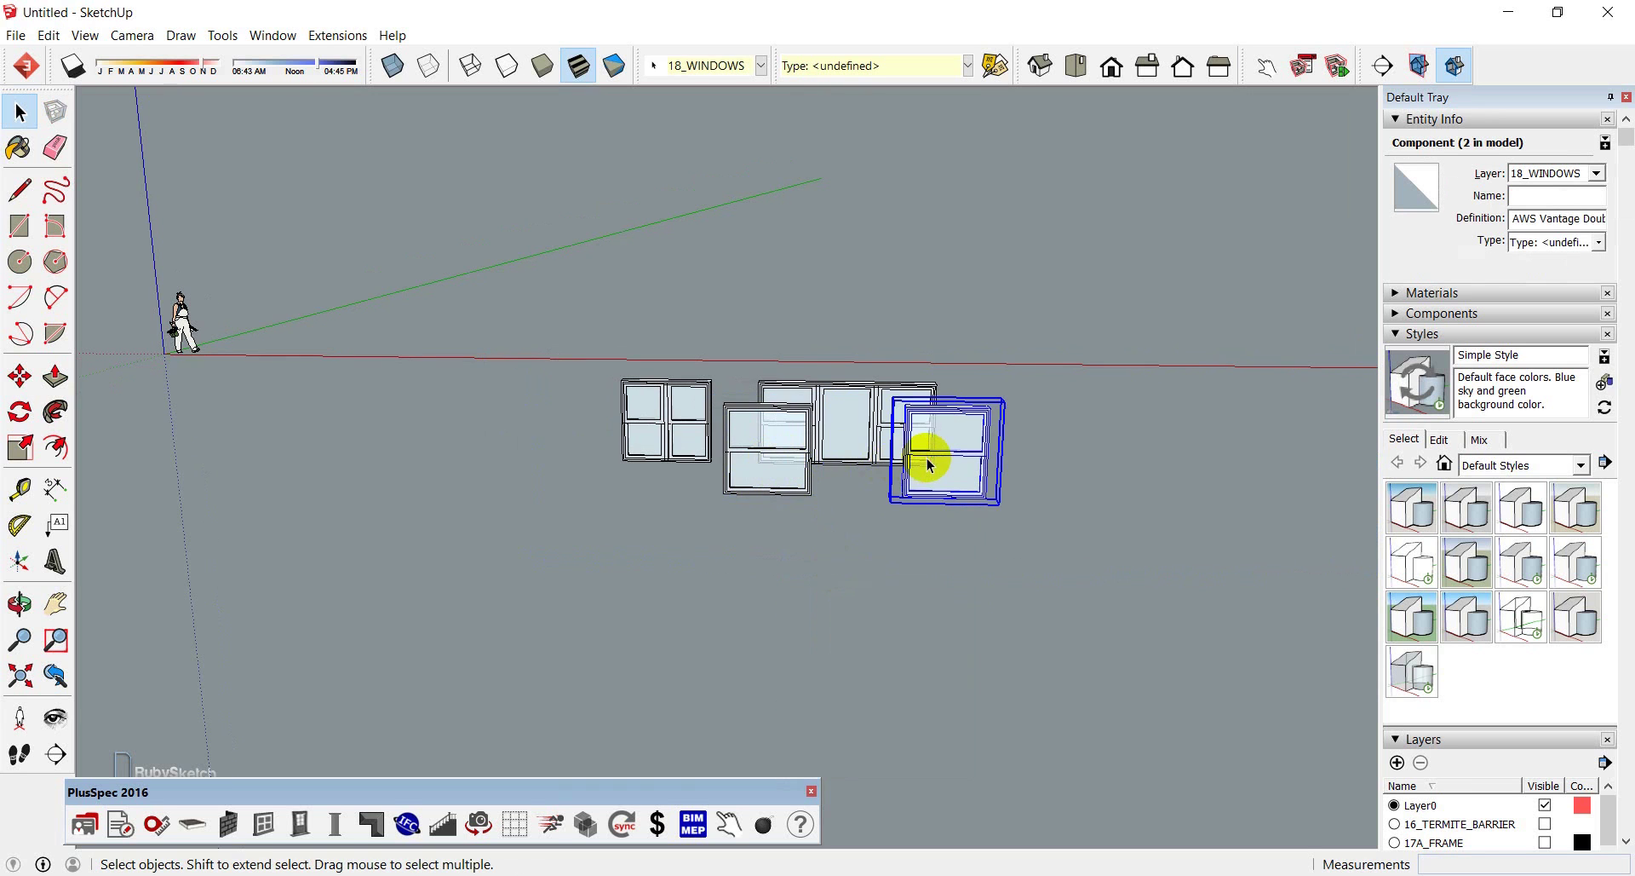
middle_drag(741, 455, 905, 536)
shift+click(784, 464)
scroll(744, 488, up, 2)
scroll(719, 489, down, 3)
key(m)
click(781, 544)
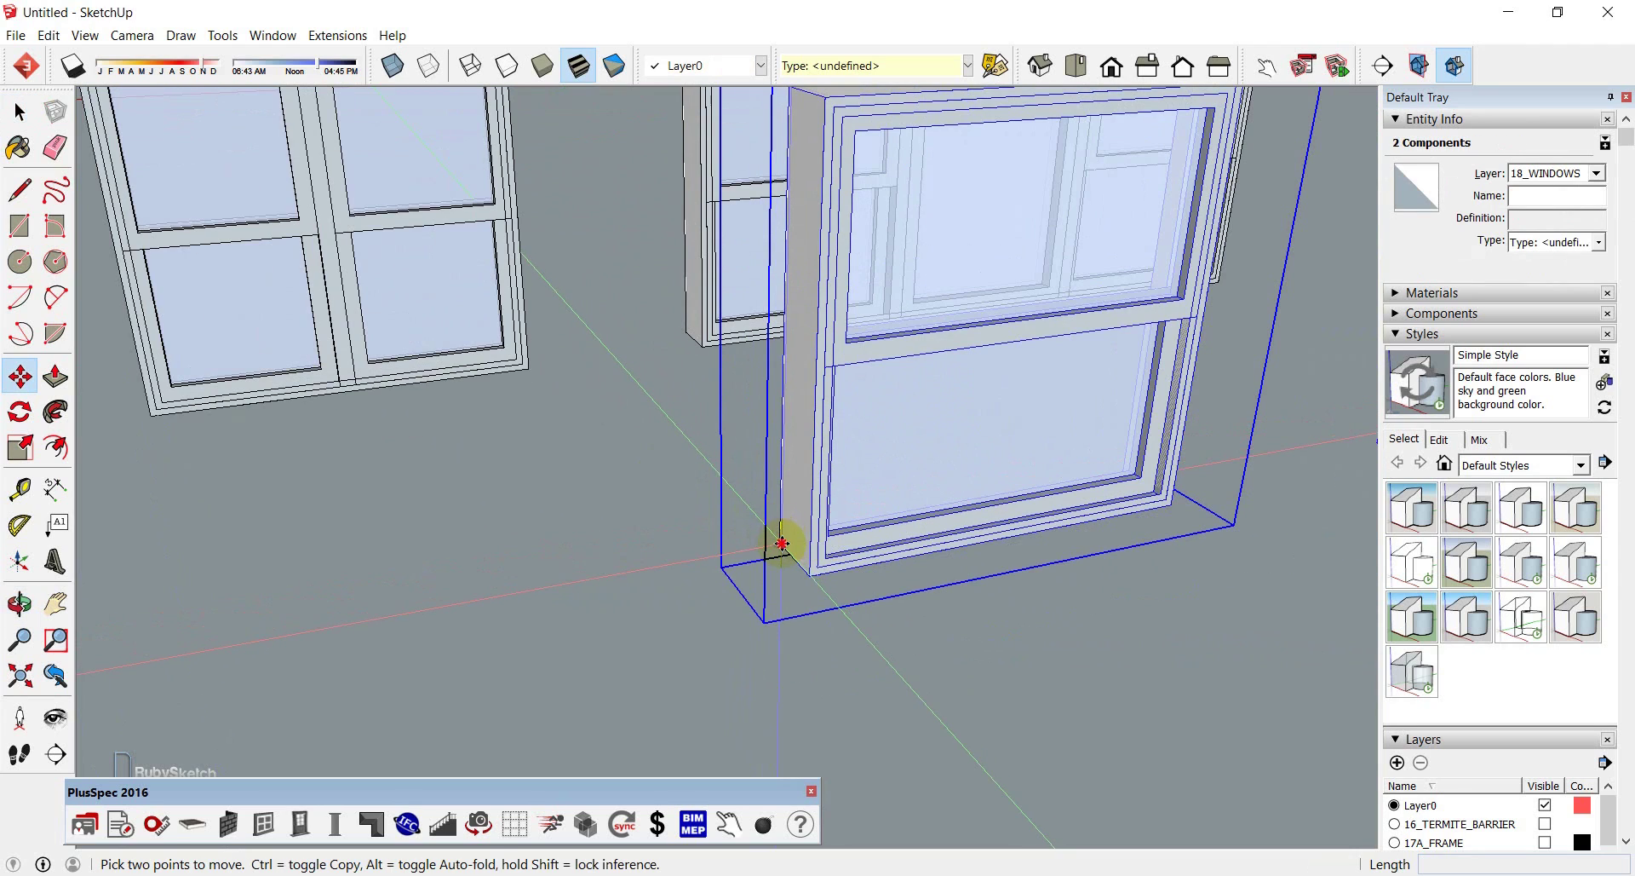
scroll(781, 543, down, 4)
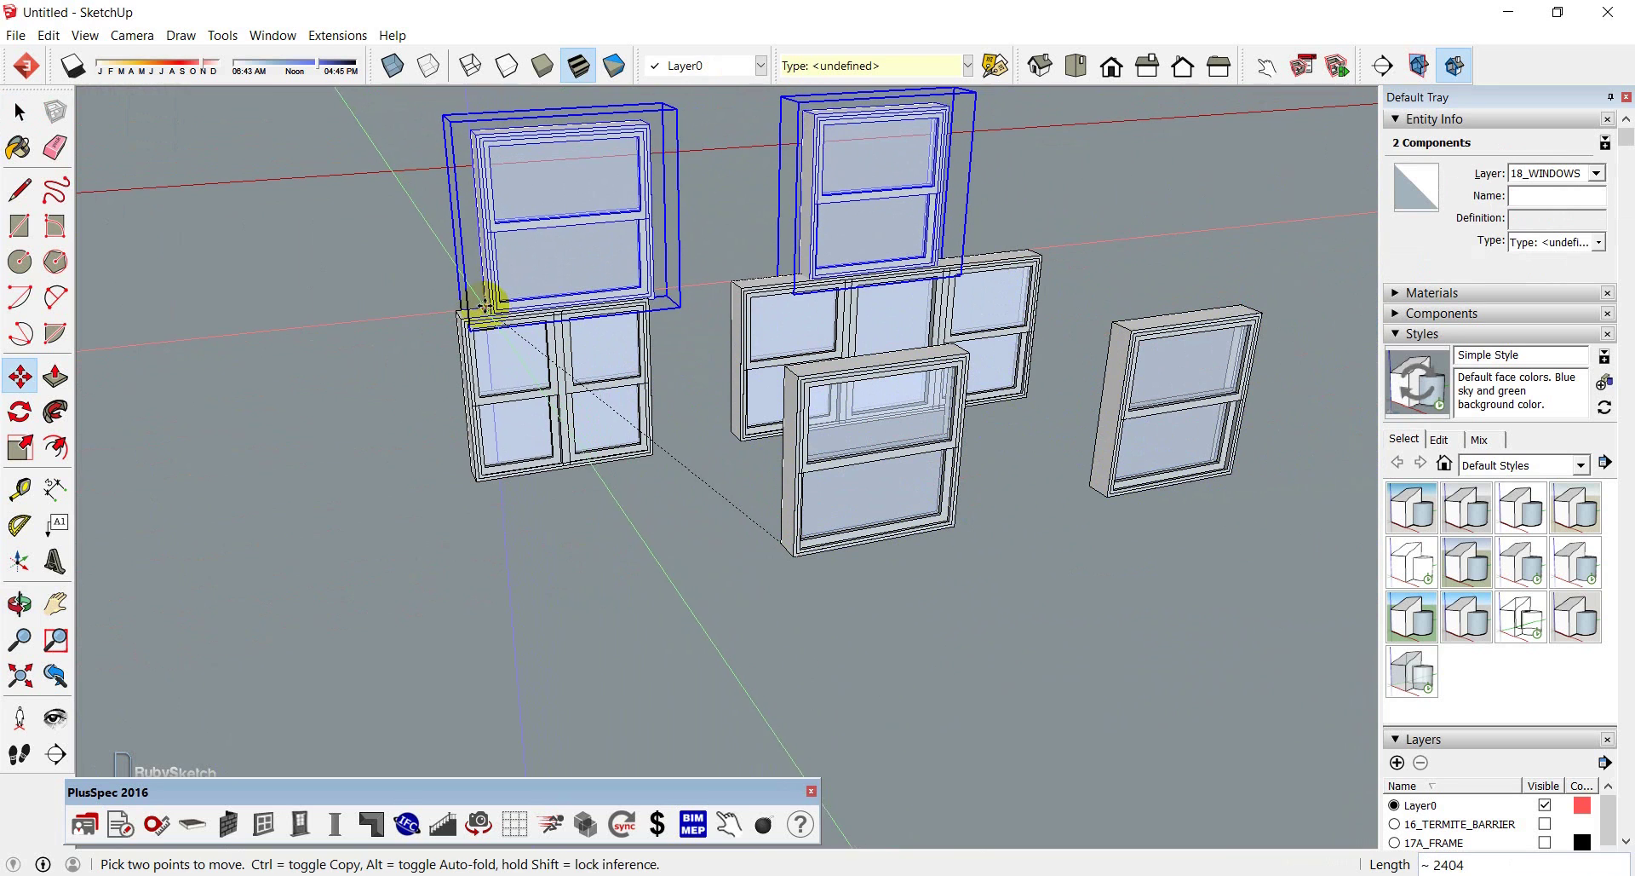
key(ctrl)
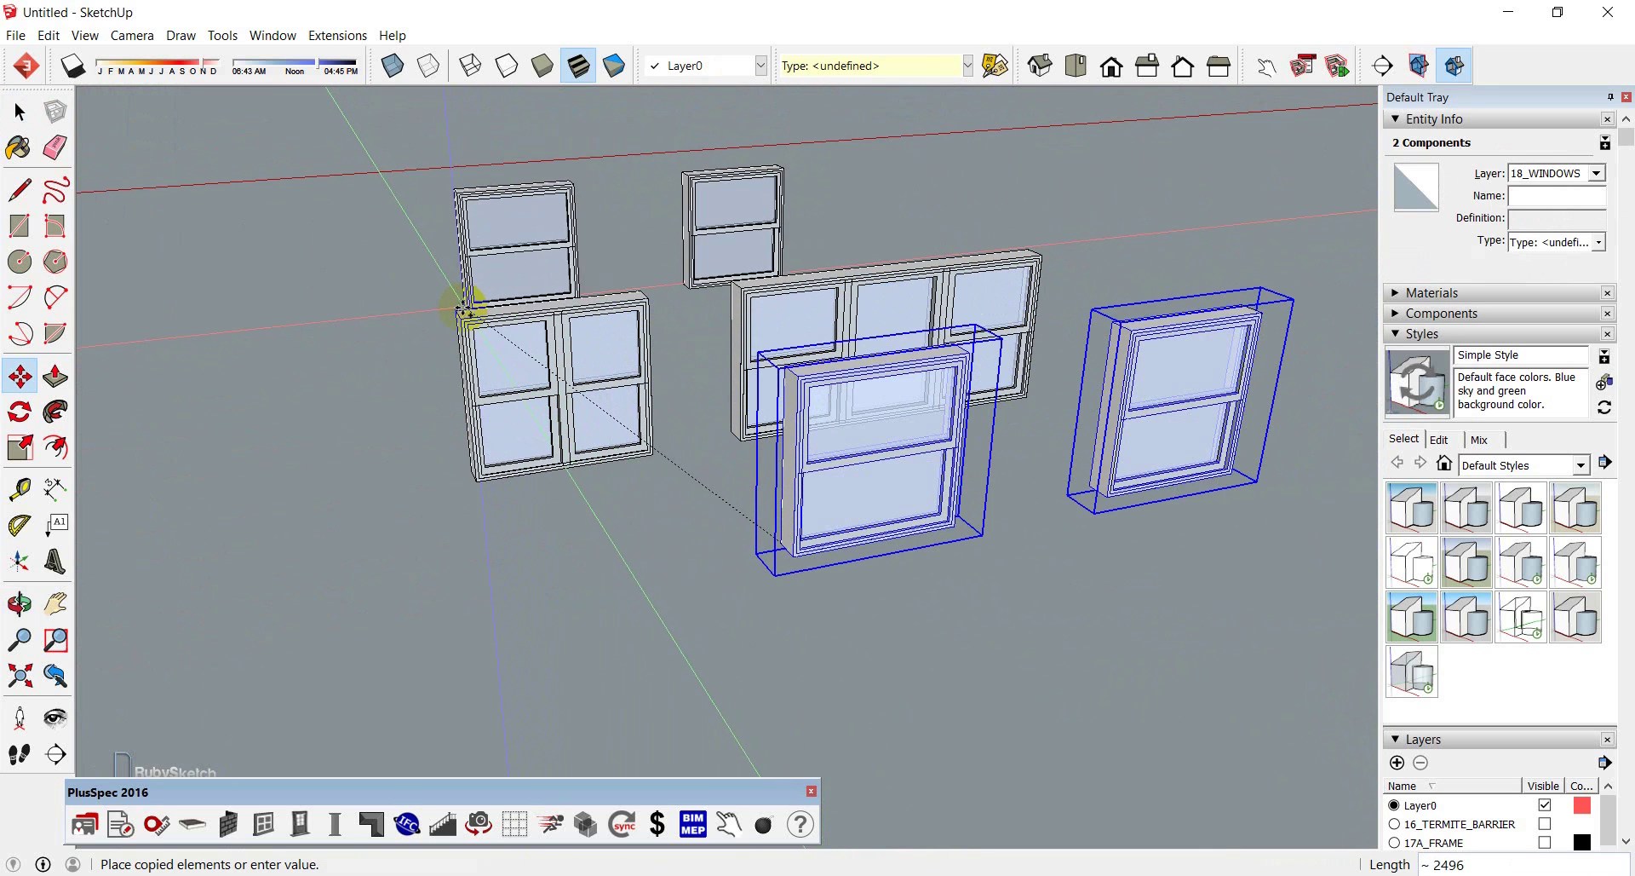
click(457, 310)
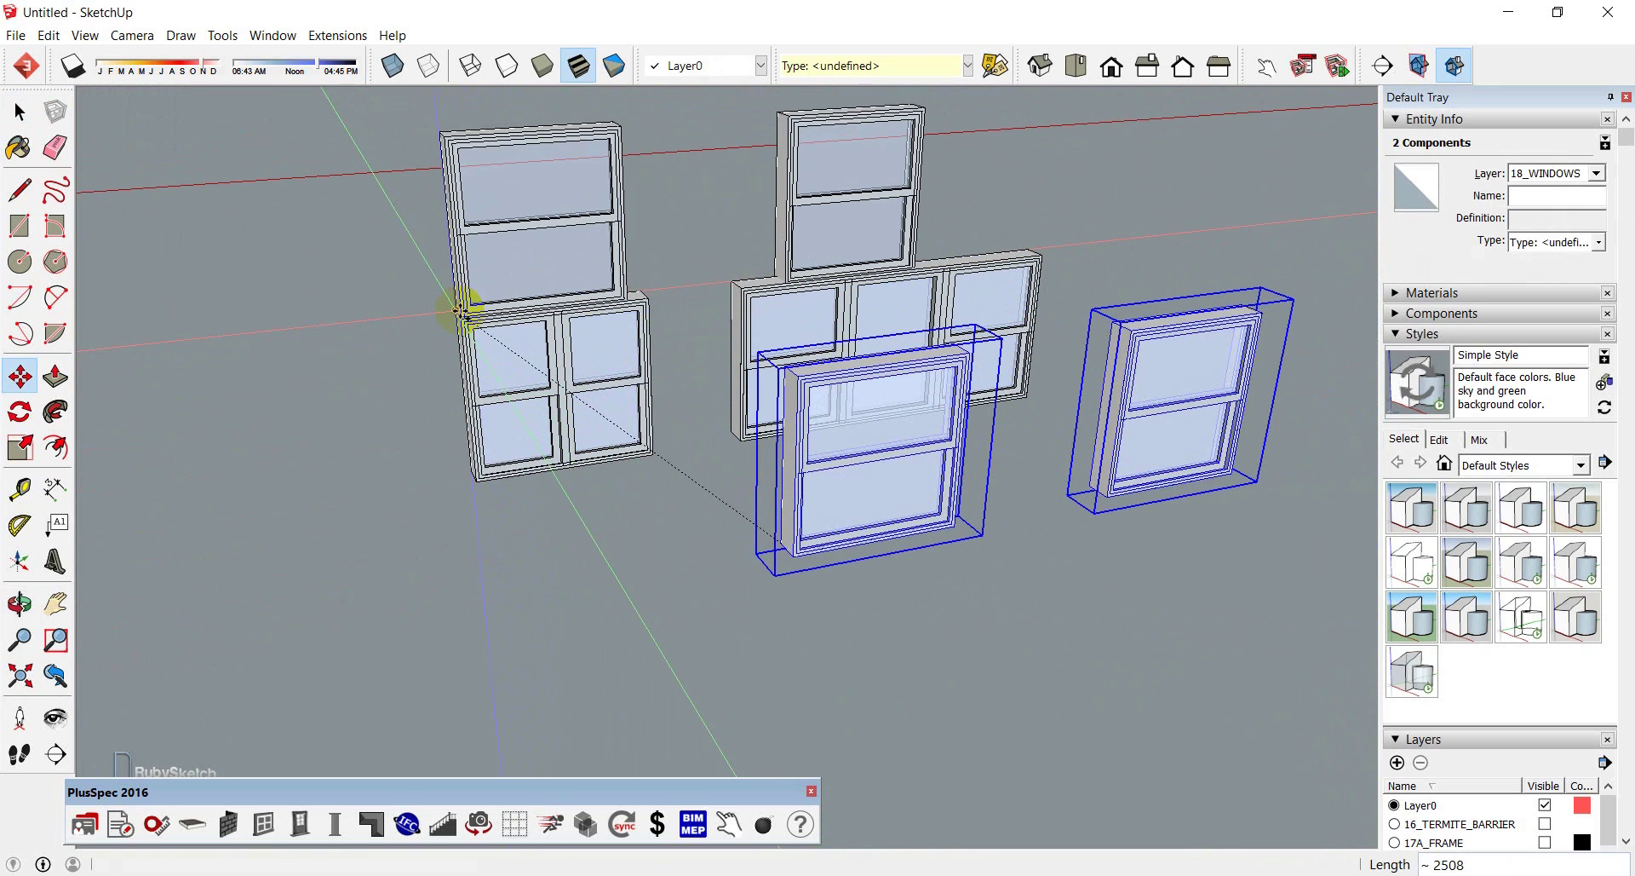
key(space)
Delete the two original front windows and the duplicate wall group overlapping them
click(834, 453)
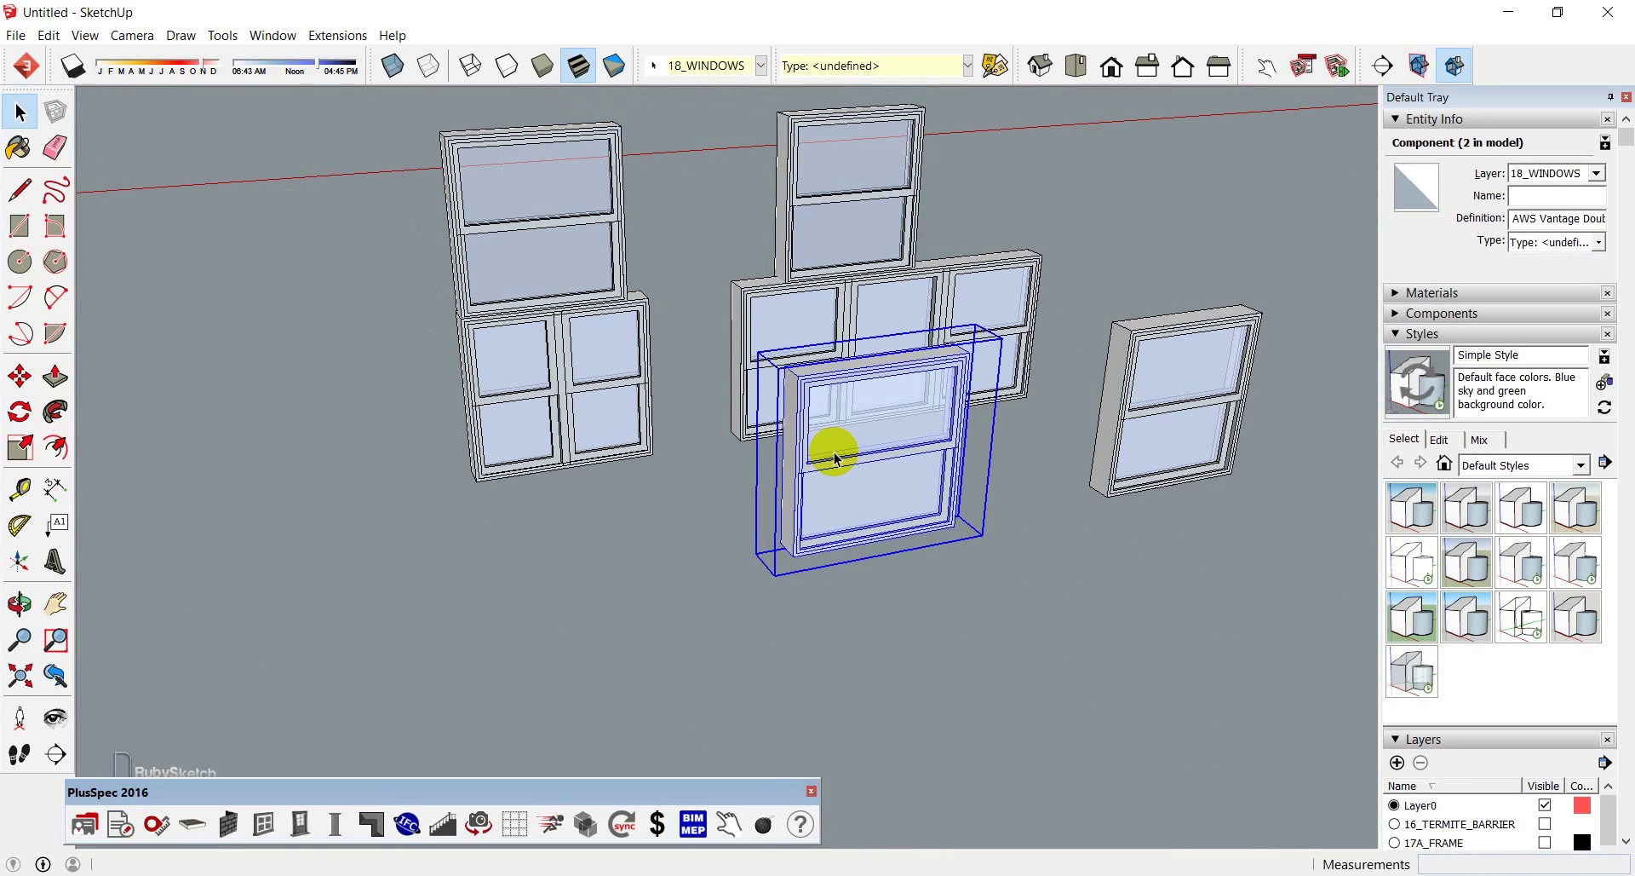
click(1029, 437)
click(905, 460)
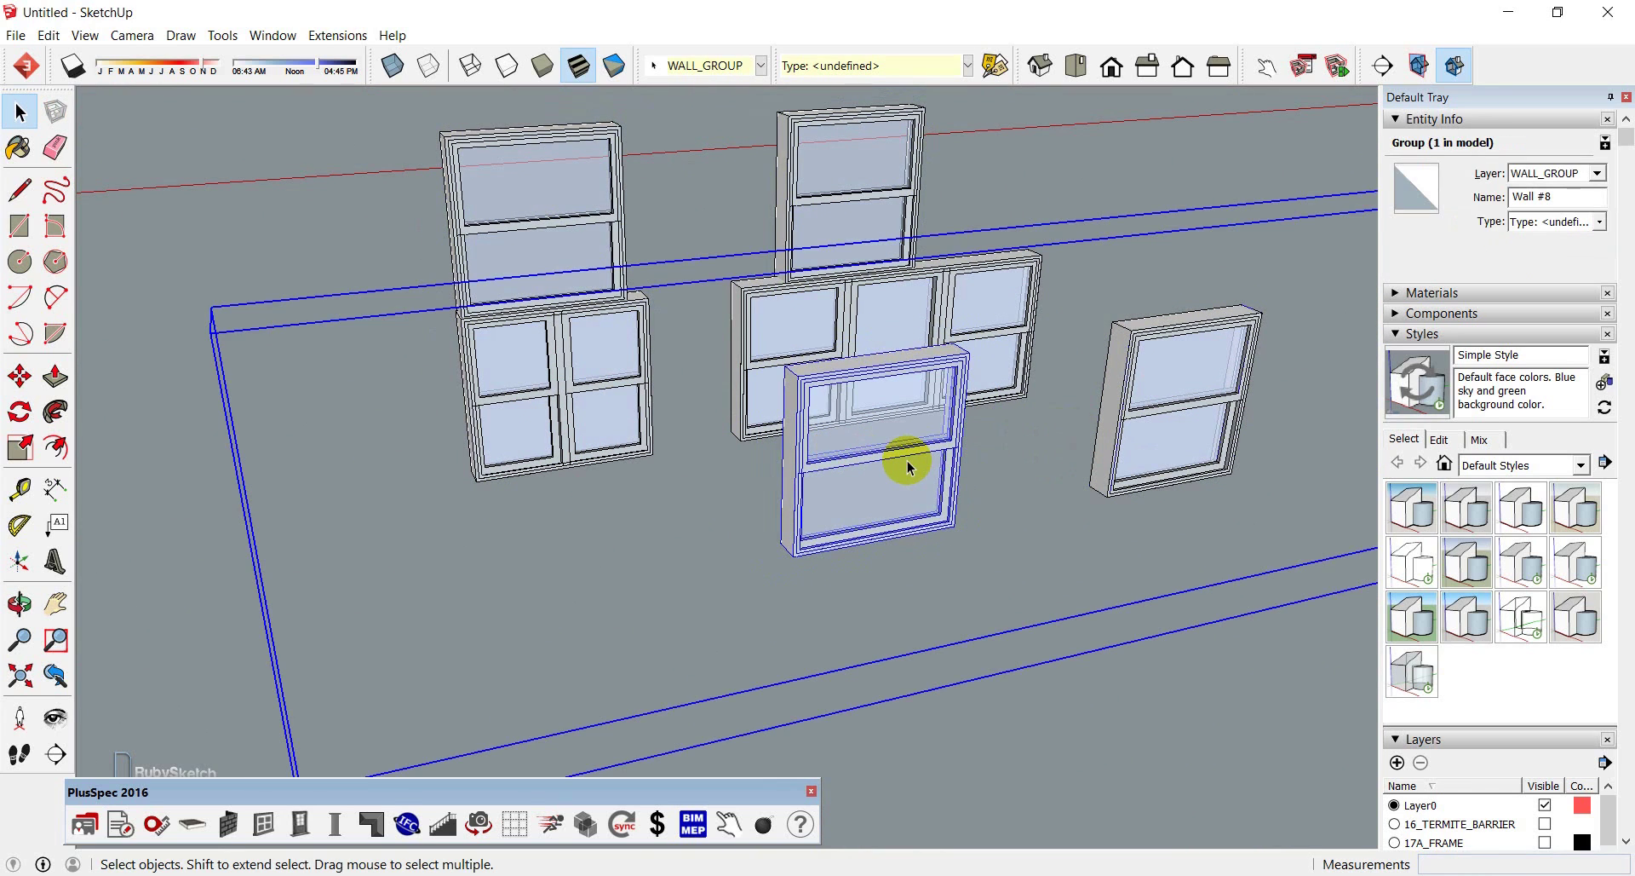
key(Delete)
click(1146, 411)
key(Delete)
Move the two copied upper windows 294 straight up from the lower windows and clear the selection
key(o)
drag(723, 383, 453, 383)
key(space)
click(452, 383)
shift+click(727, 369)
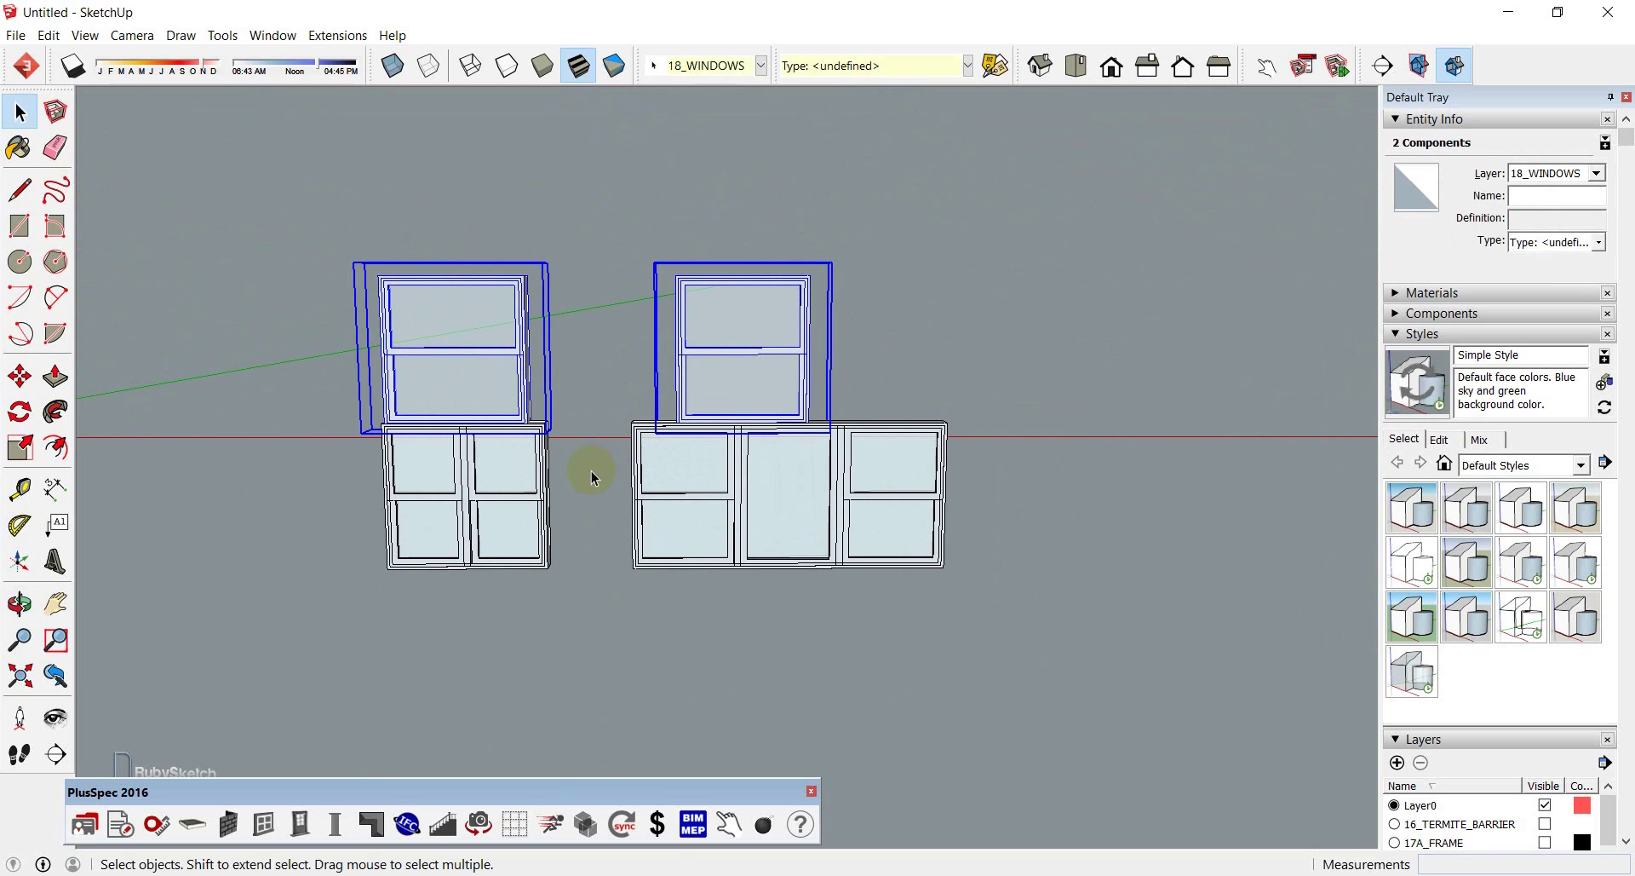
key(m)
click(392, 559)
text(294)
key(Return)
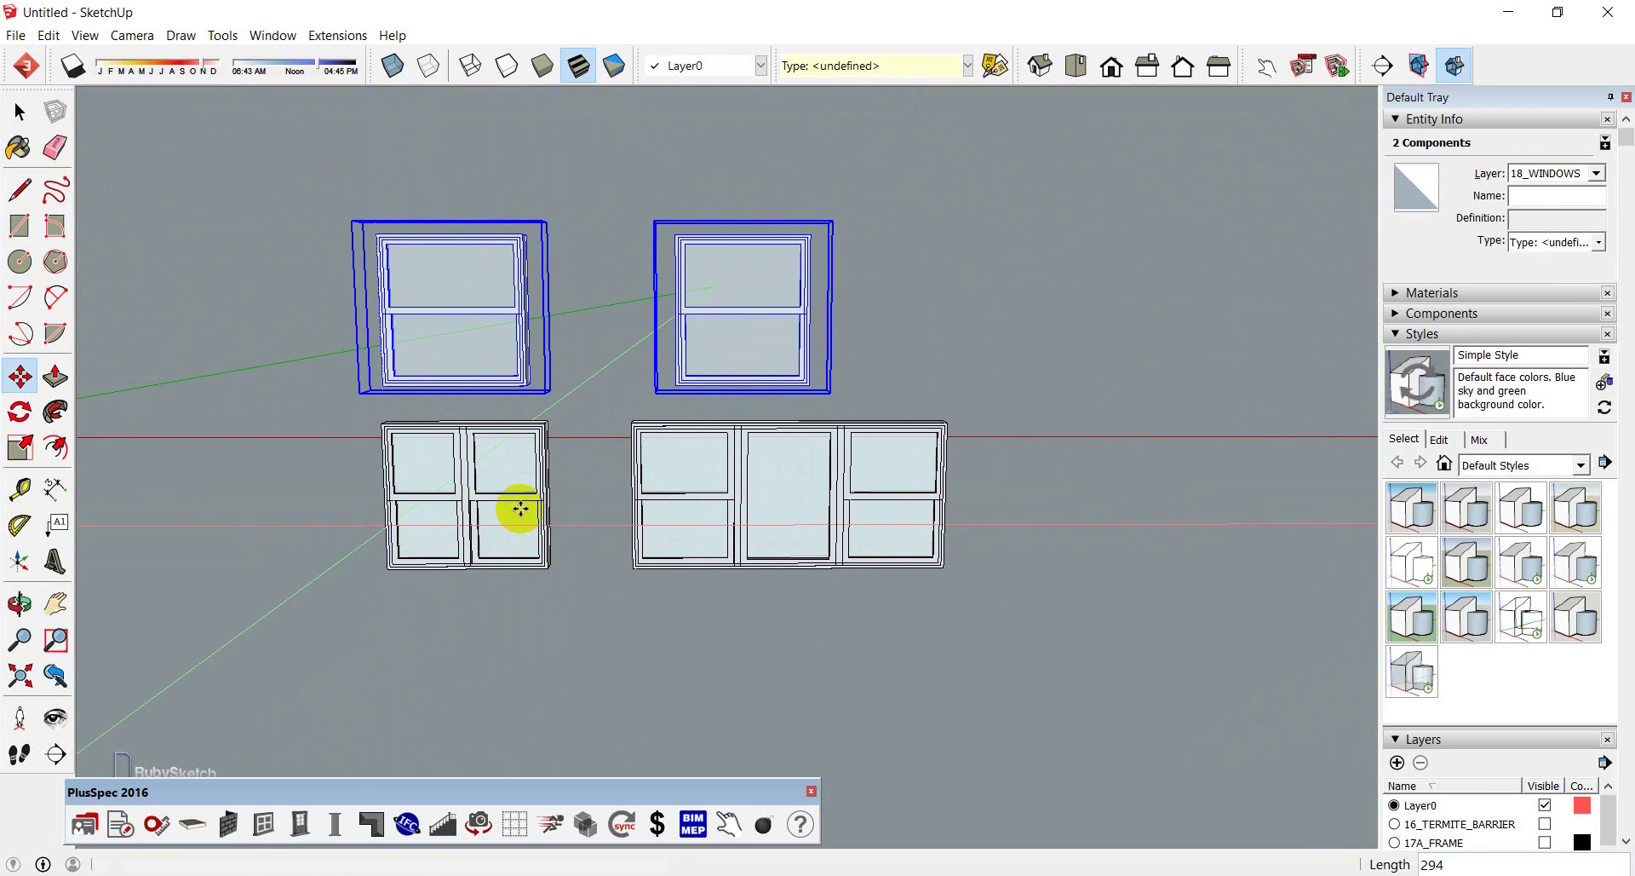
key(space)
click(1018, 354)
Delete the scale figure standing near the origin
scroll(922, 322, down, 2)
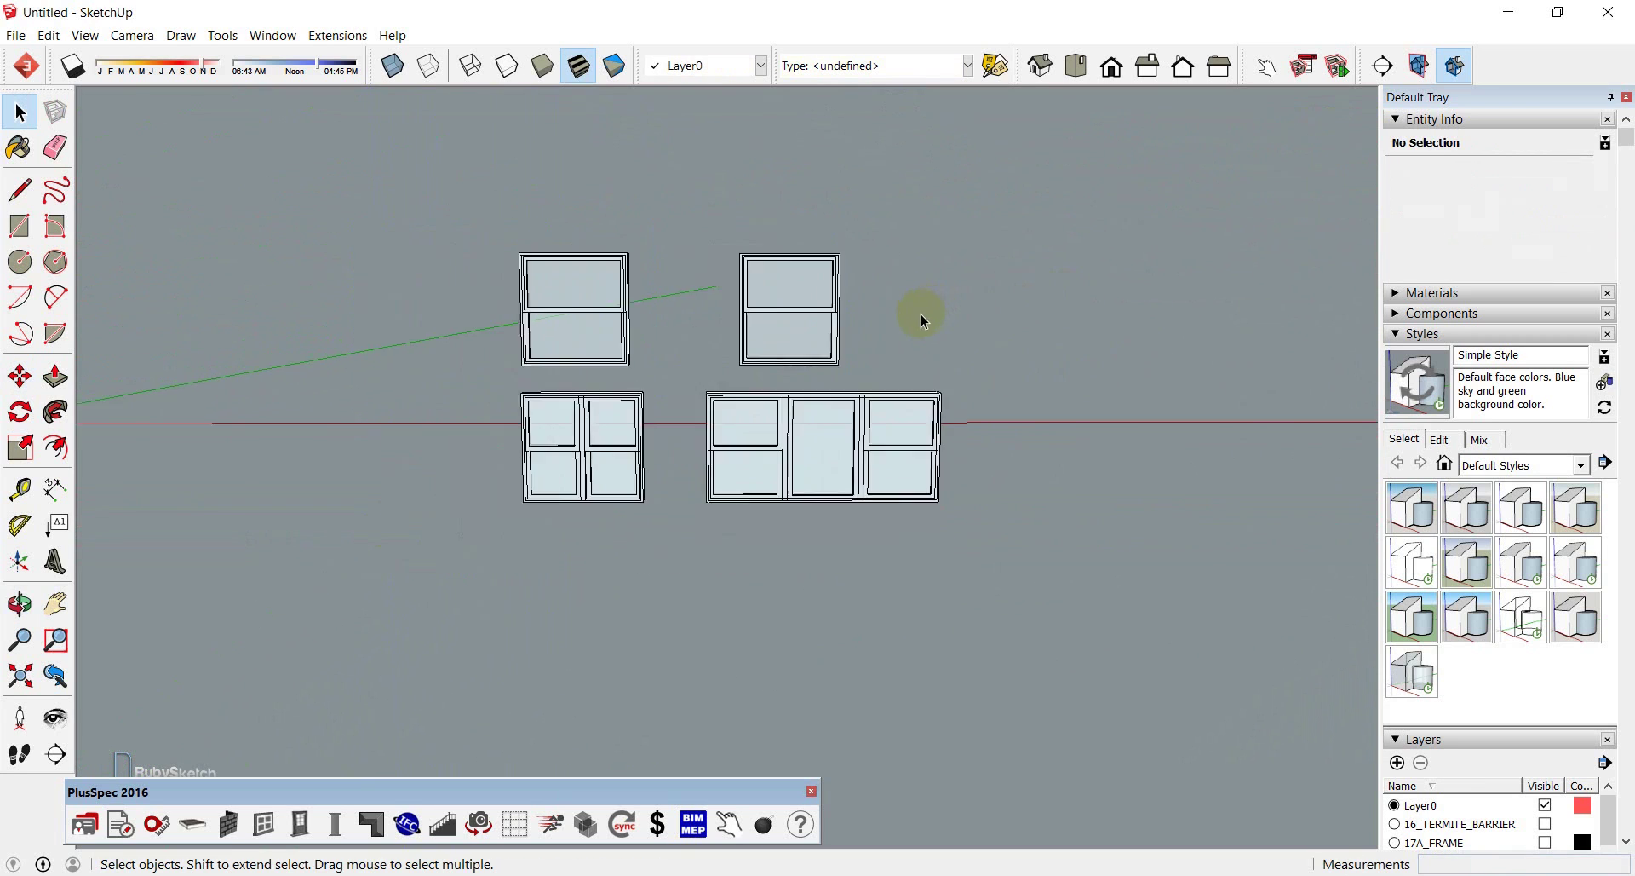
scroll(922, 322, down, 3)
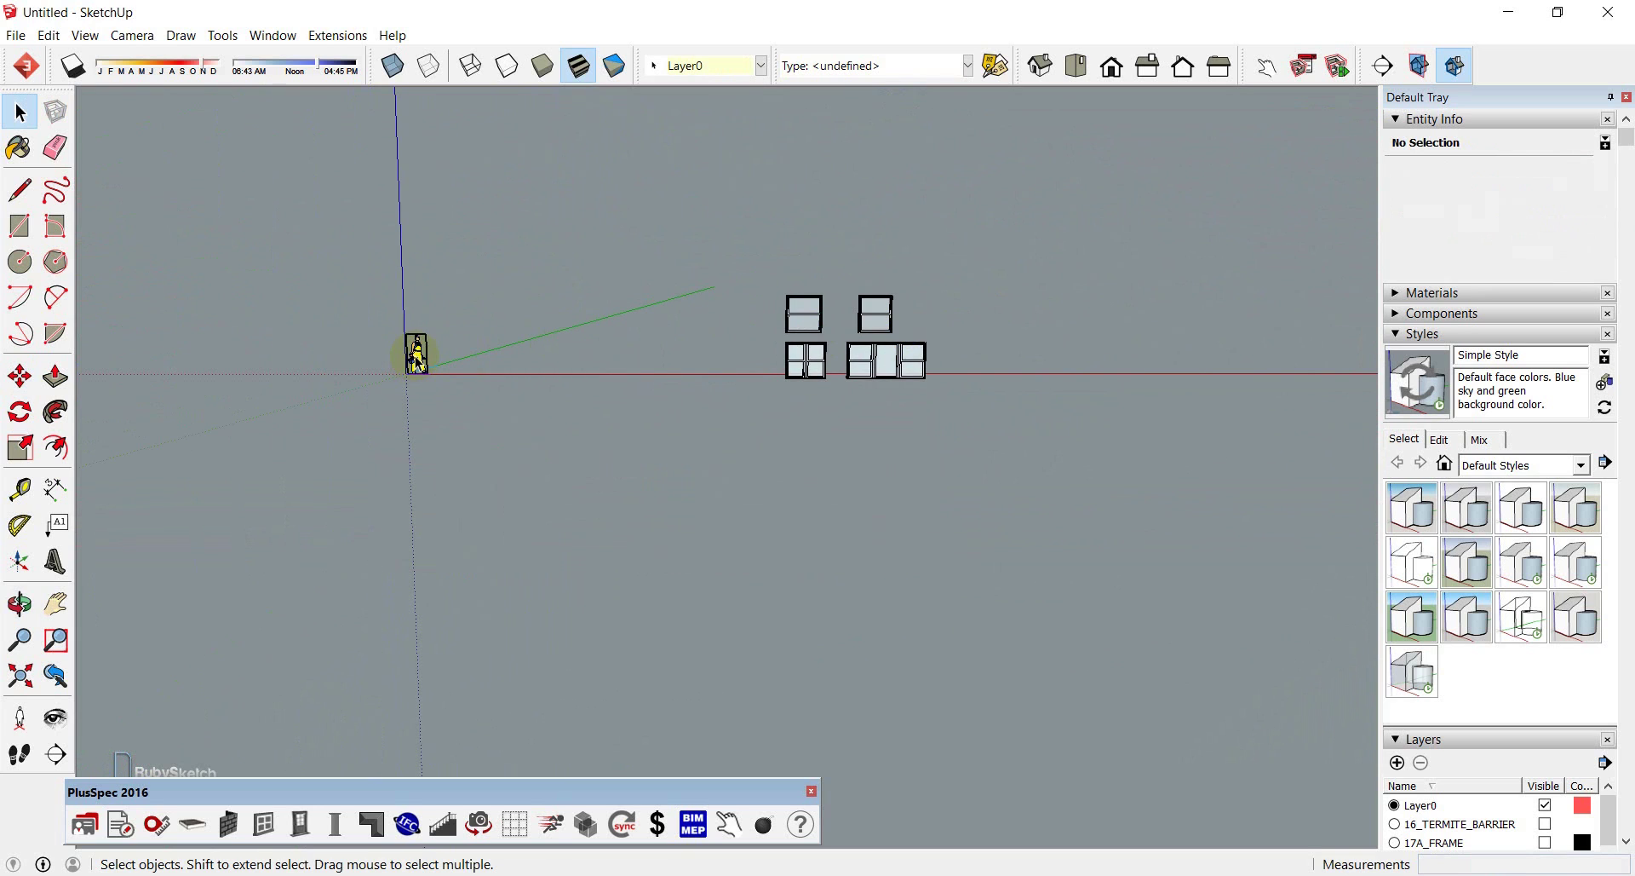
click(418, 358)
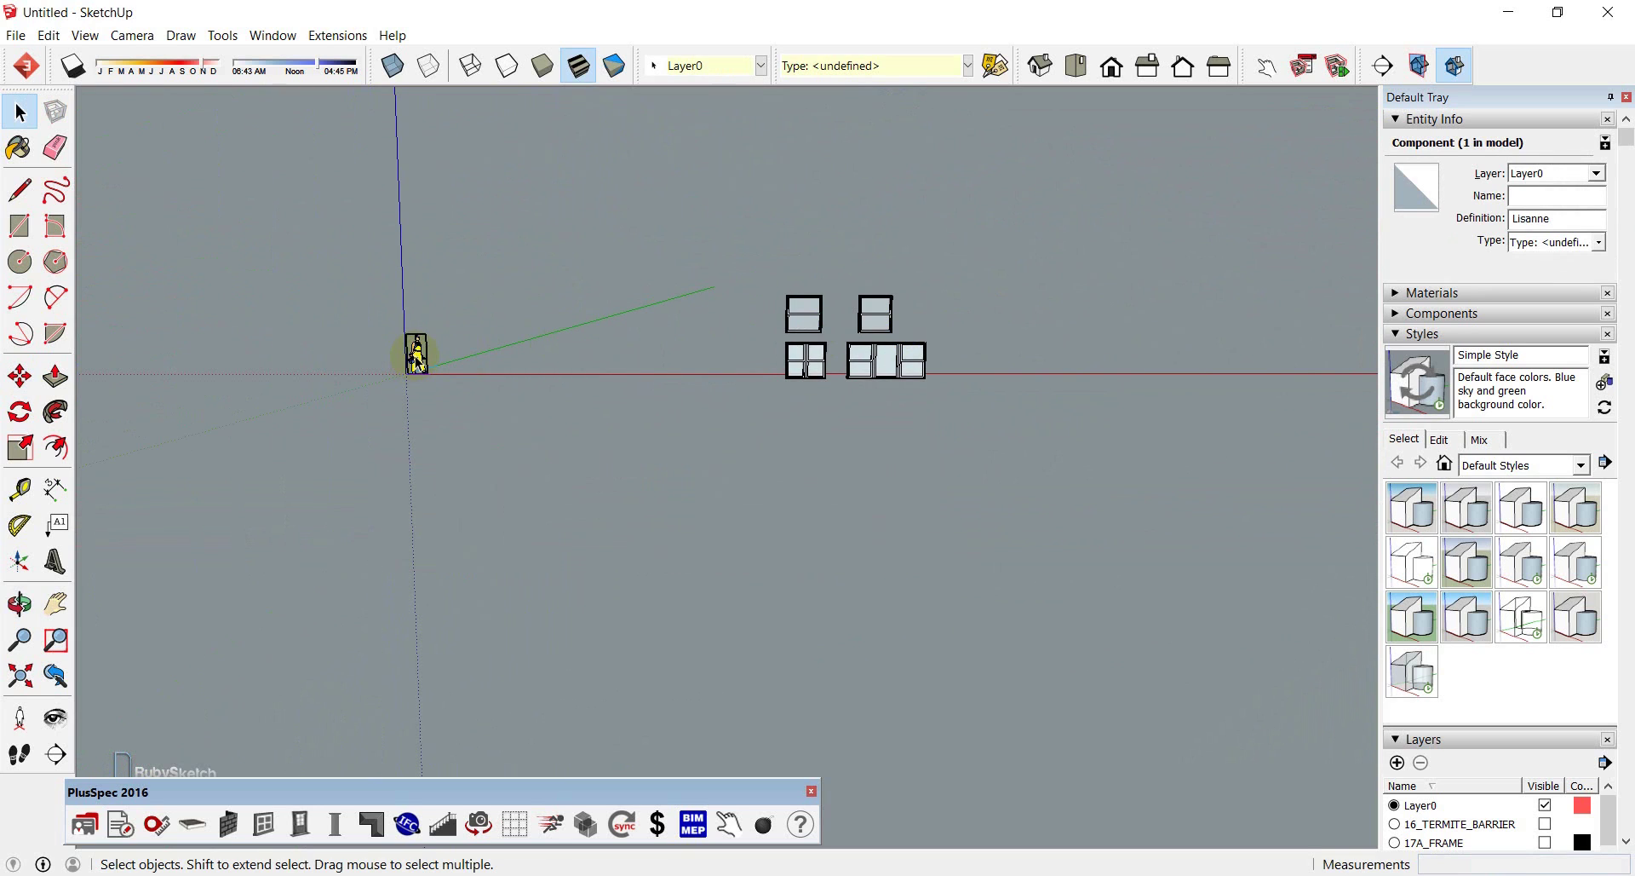
click(956, 364)
scroll(956, 365, up, 3)
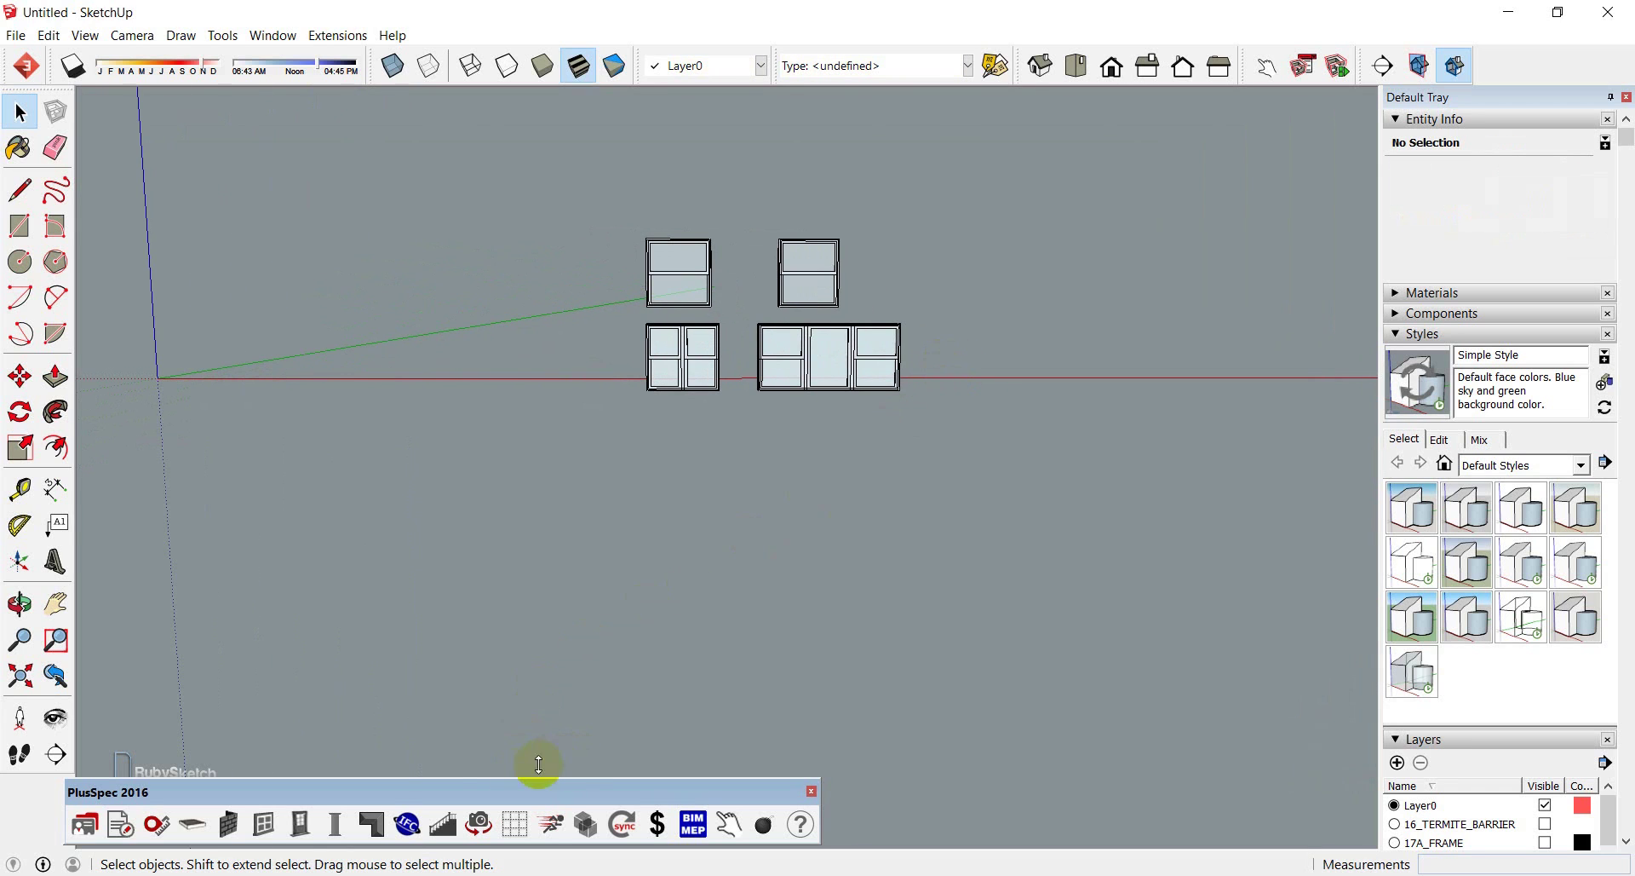
scroll(618, 521, up, 2)
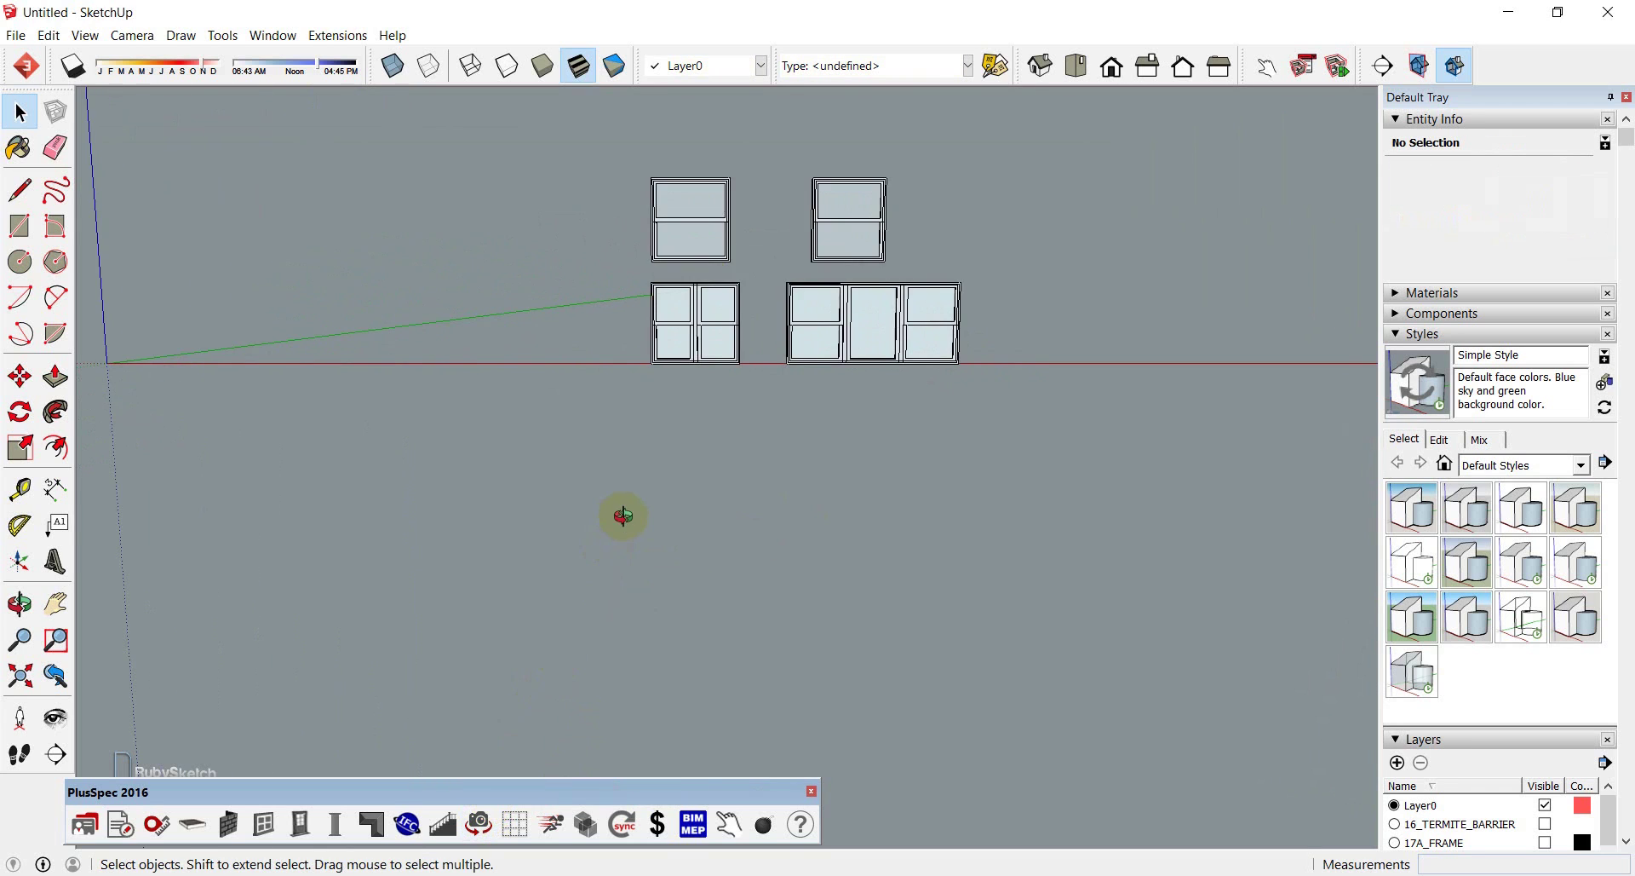
shift+middle_drag(623, 517, 584, 585)
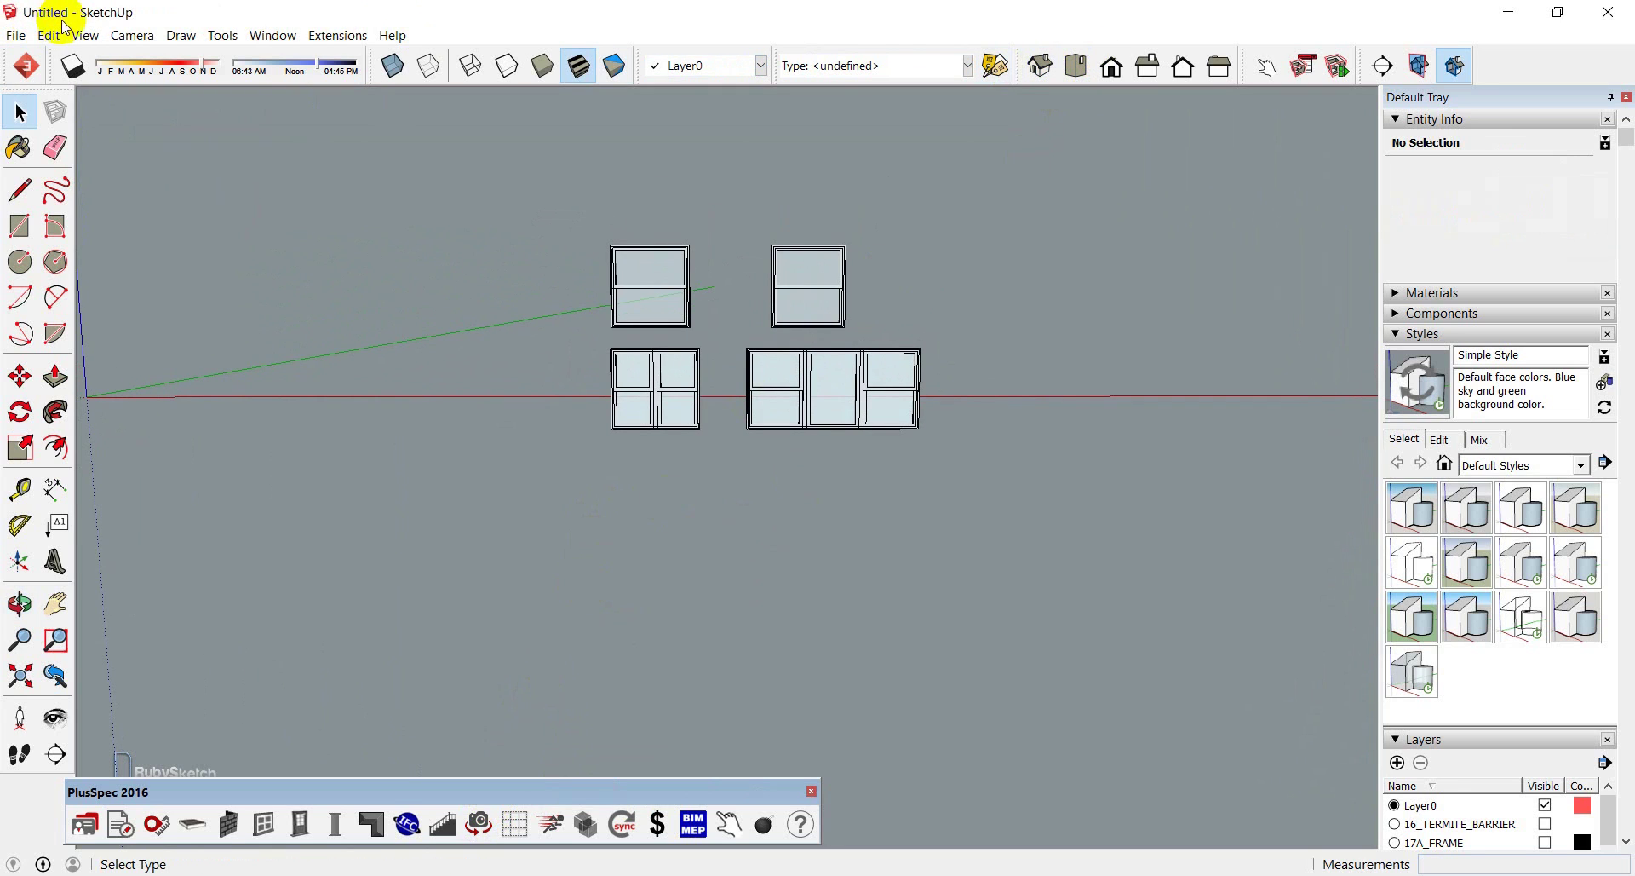
Show the windows from the front in parallel projection with the white-background HiddenLine style
click(85, 35)
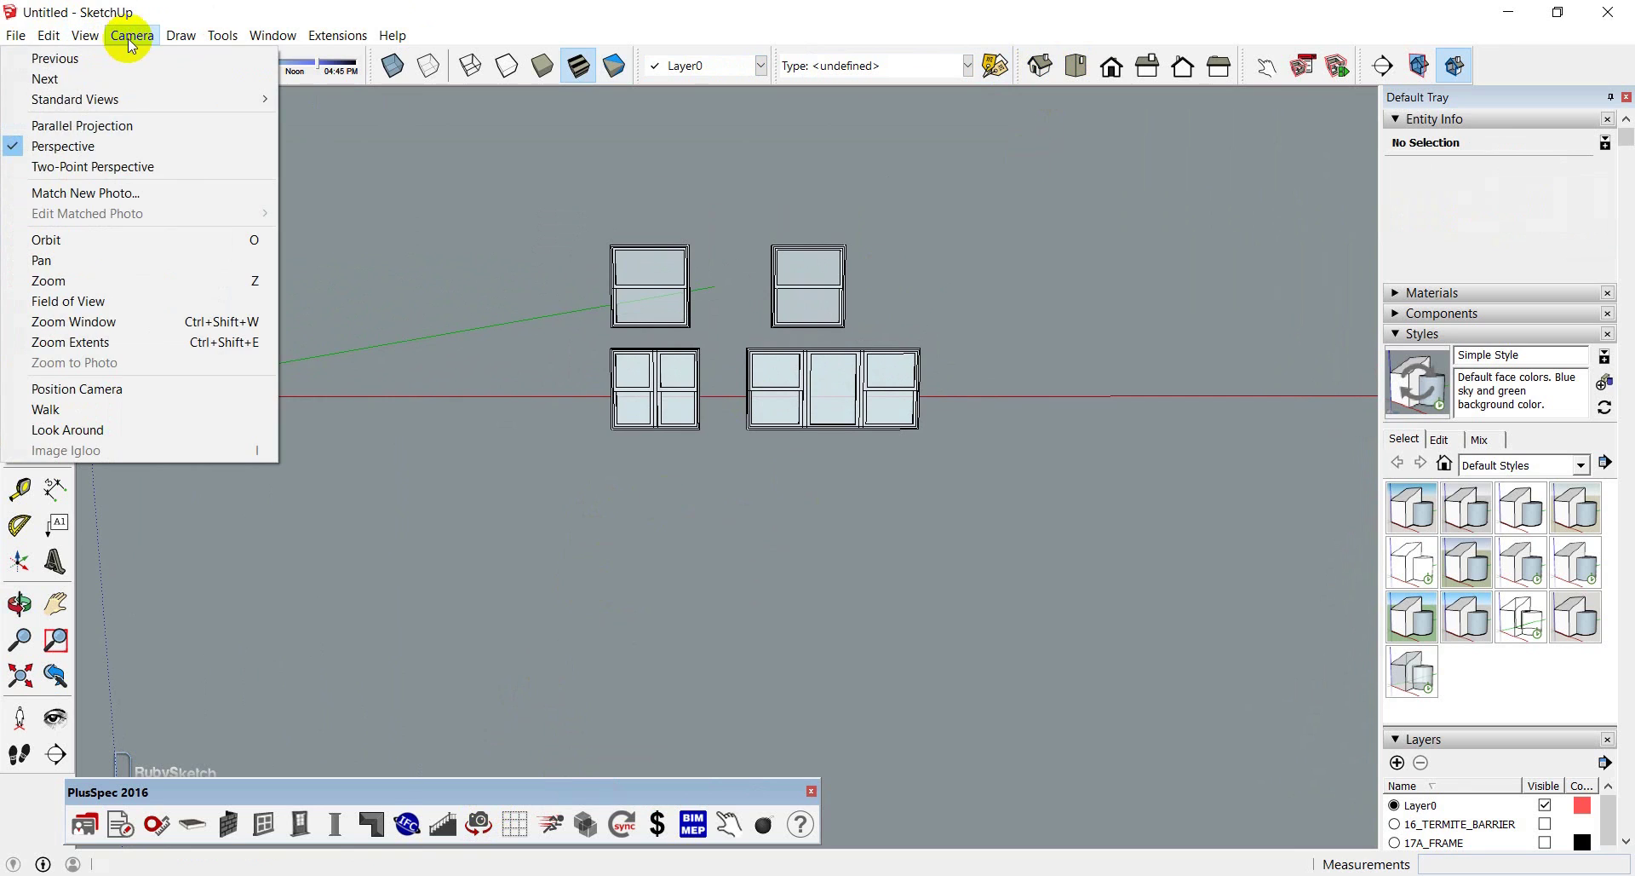
click(92, 122)
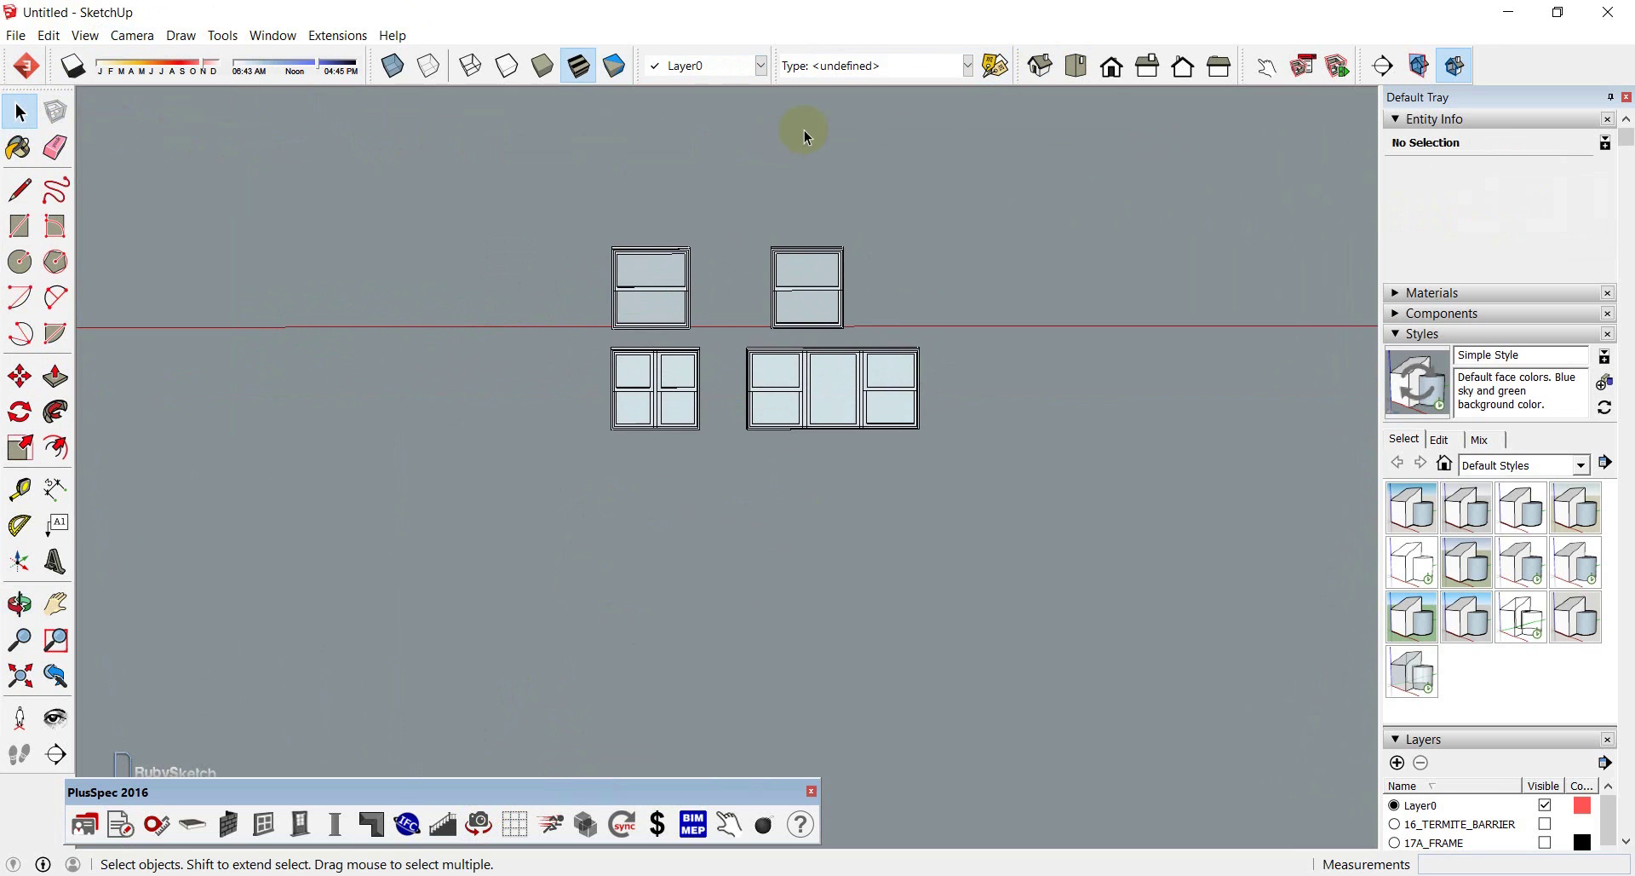
click(1109, 64)
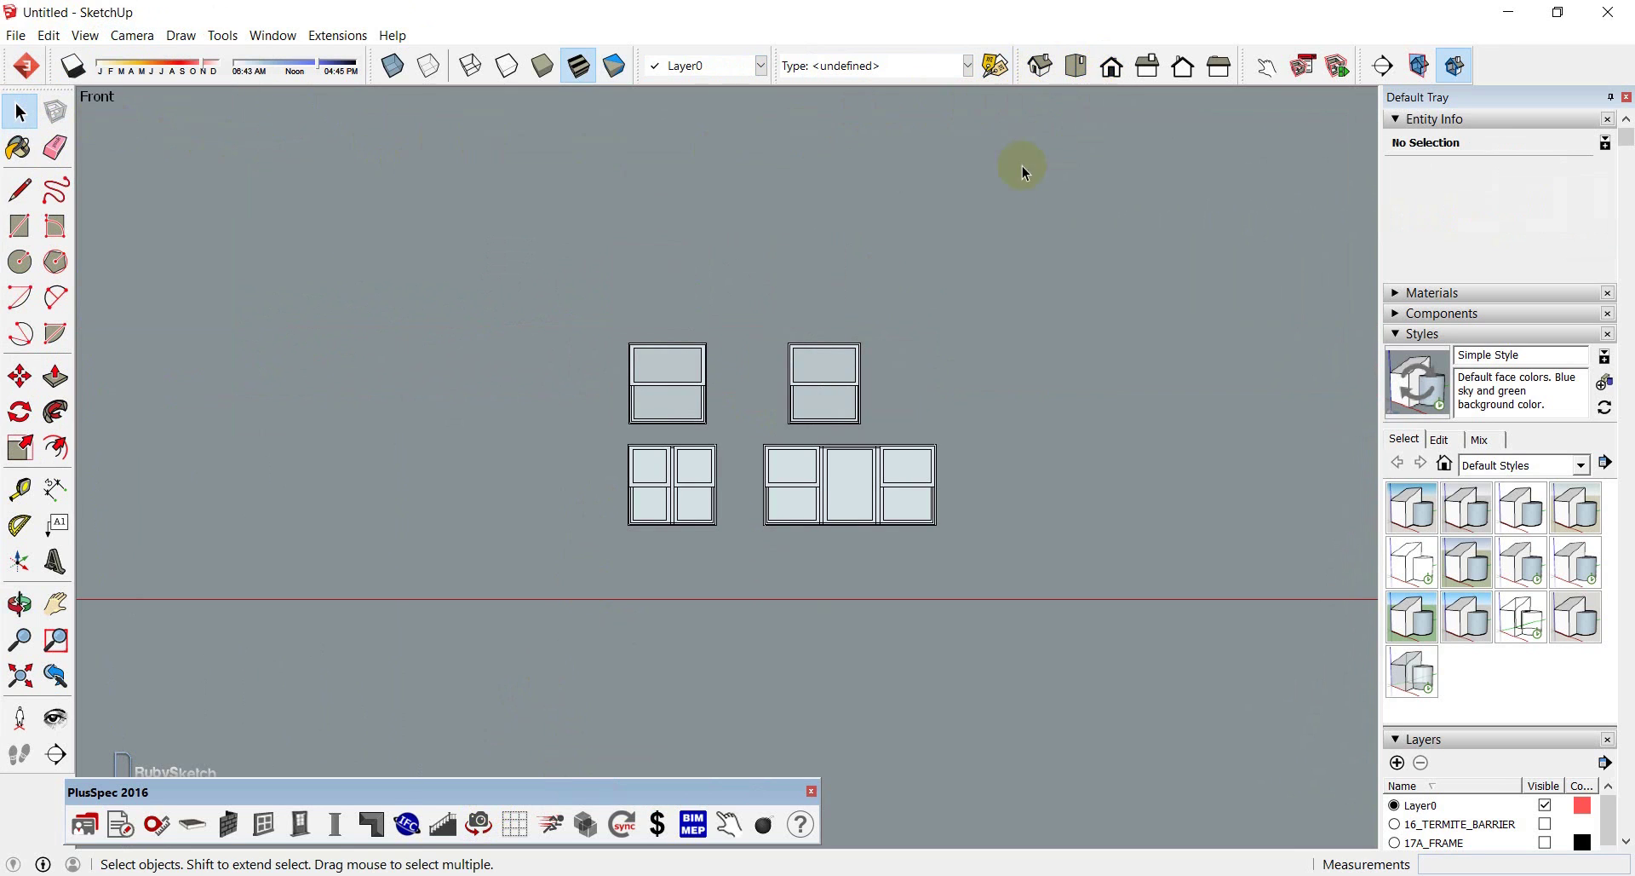
click(502, 71)
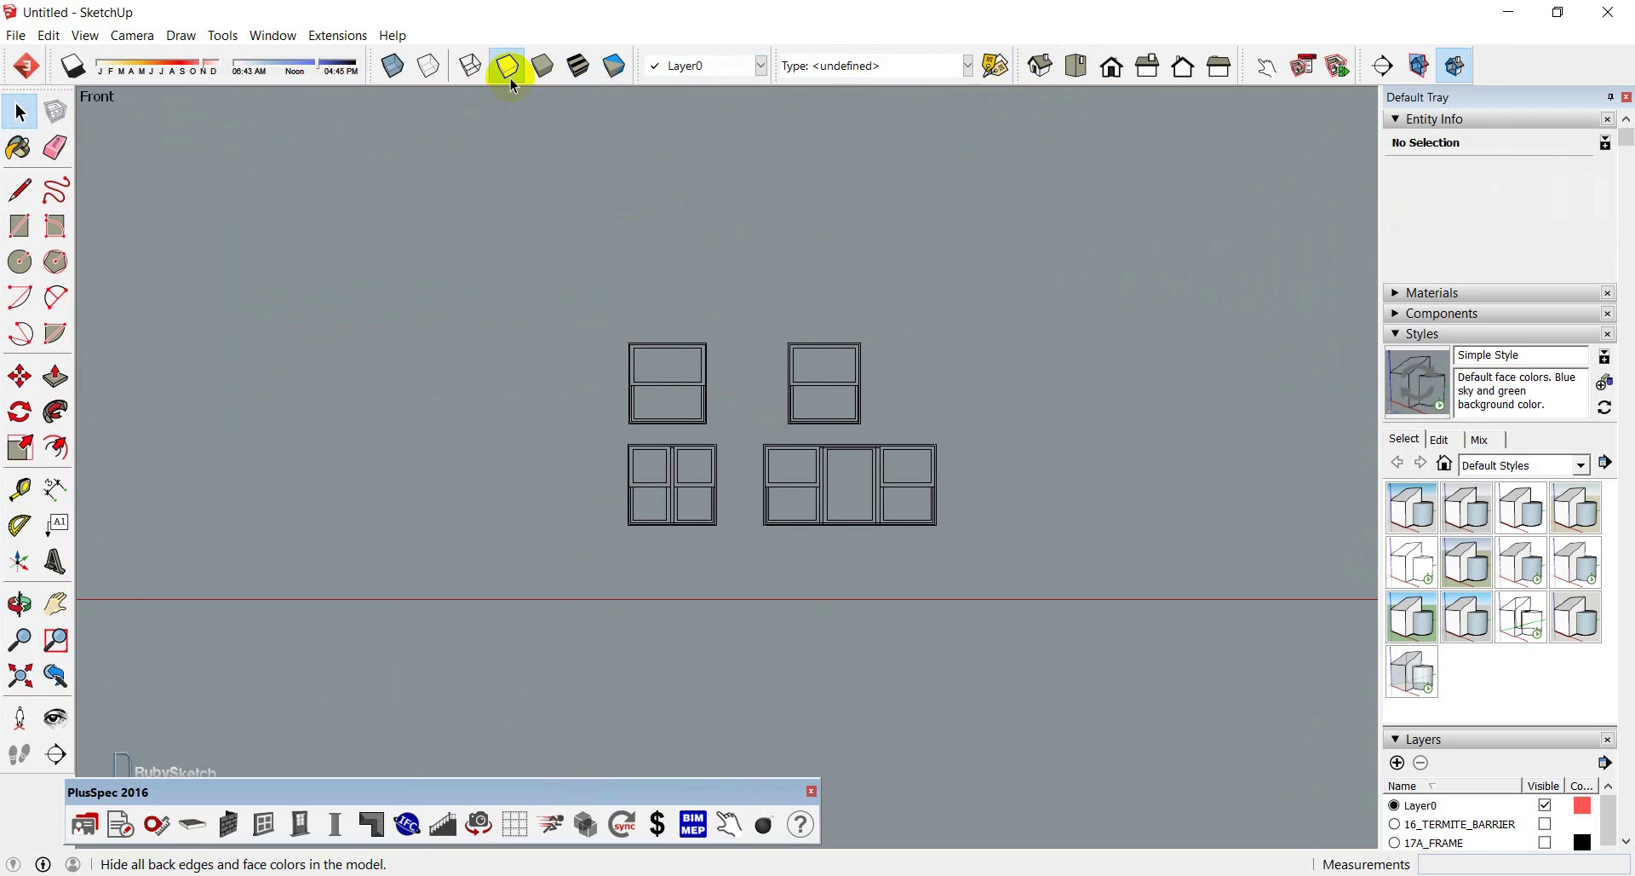
click(1421, 567)
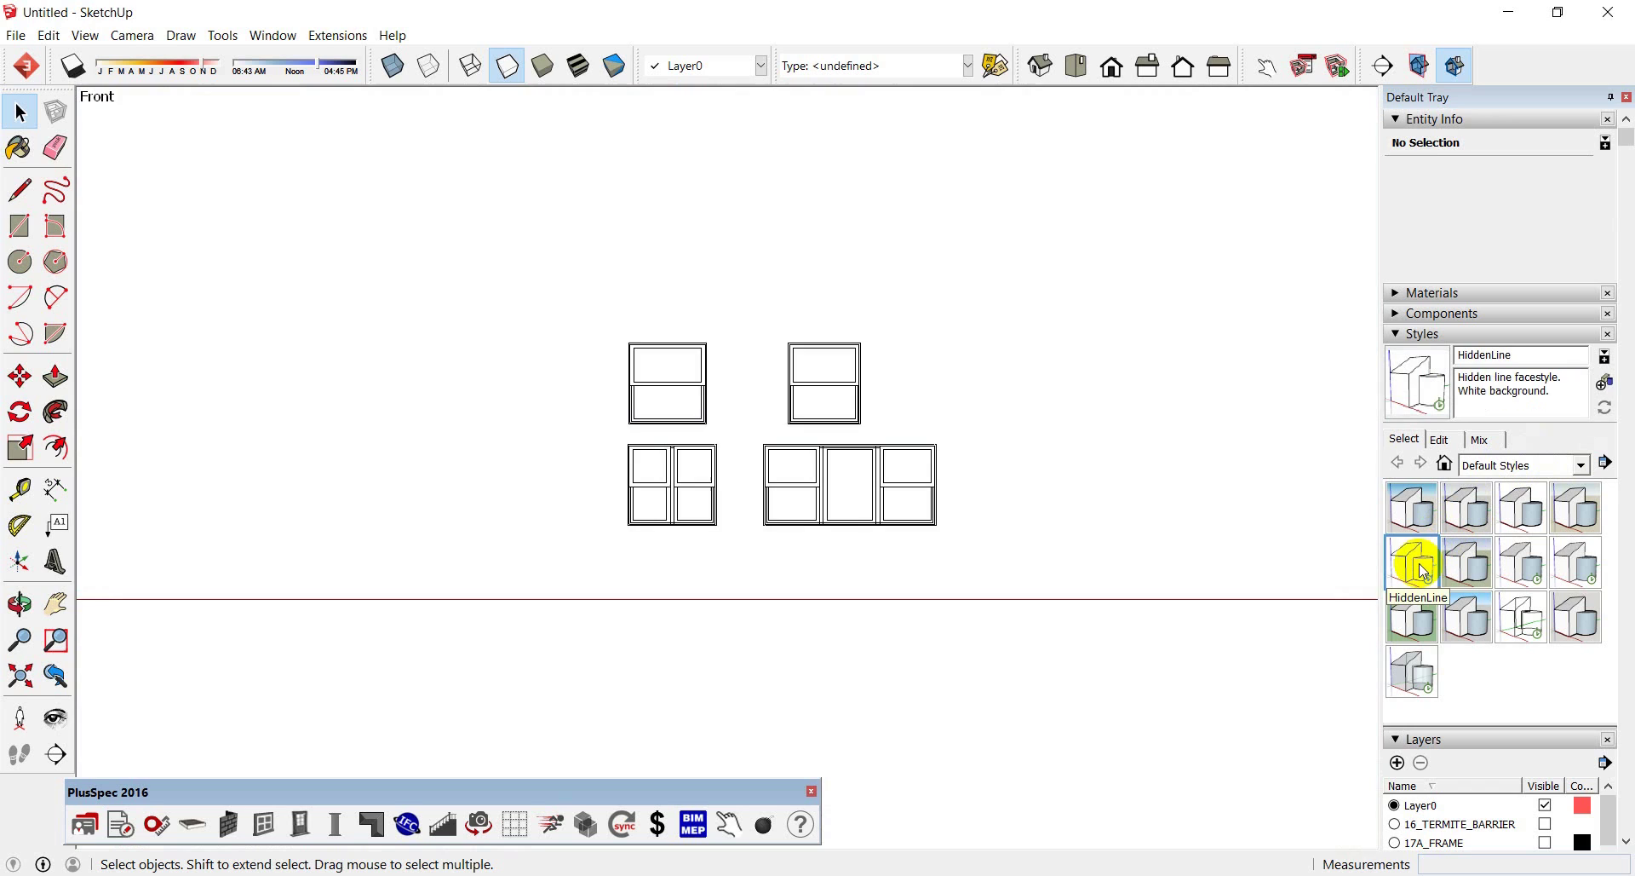
Copy the four front-view windows into page 2 of the LayOut document and place them below the takeoff text
scroll(920, 510, up, 5)
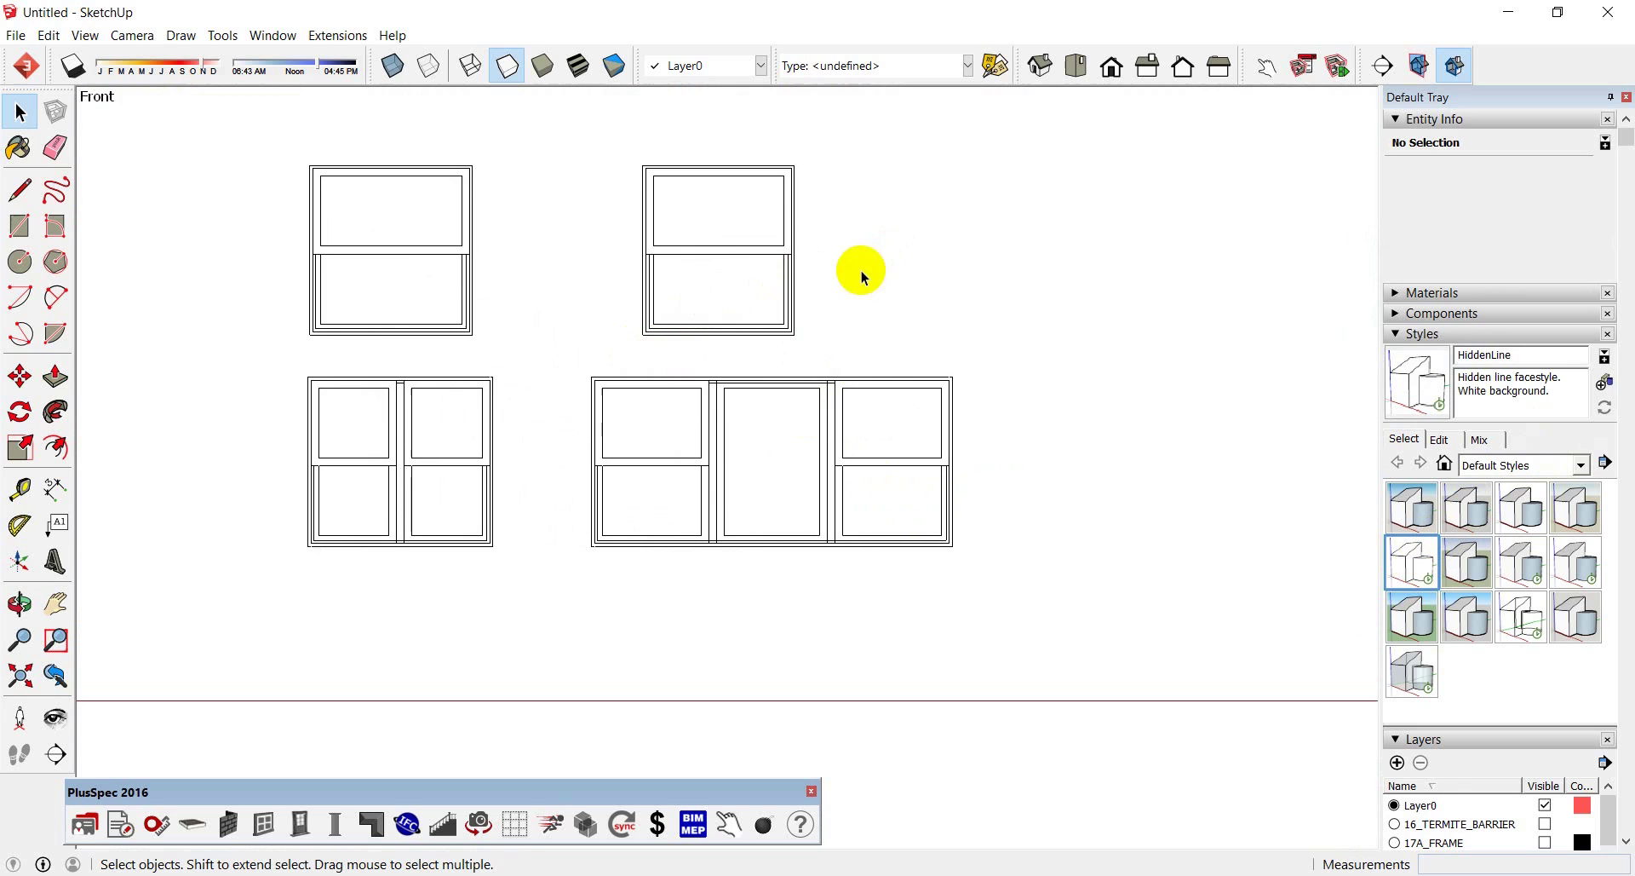
drag(1051, 582, 293, 157)
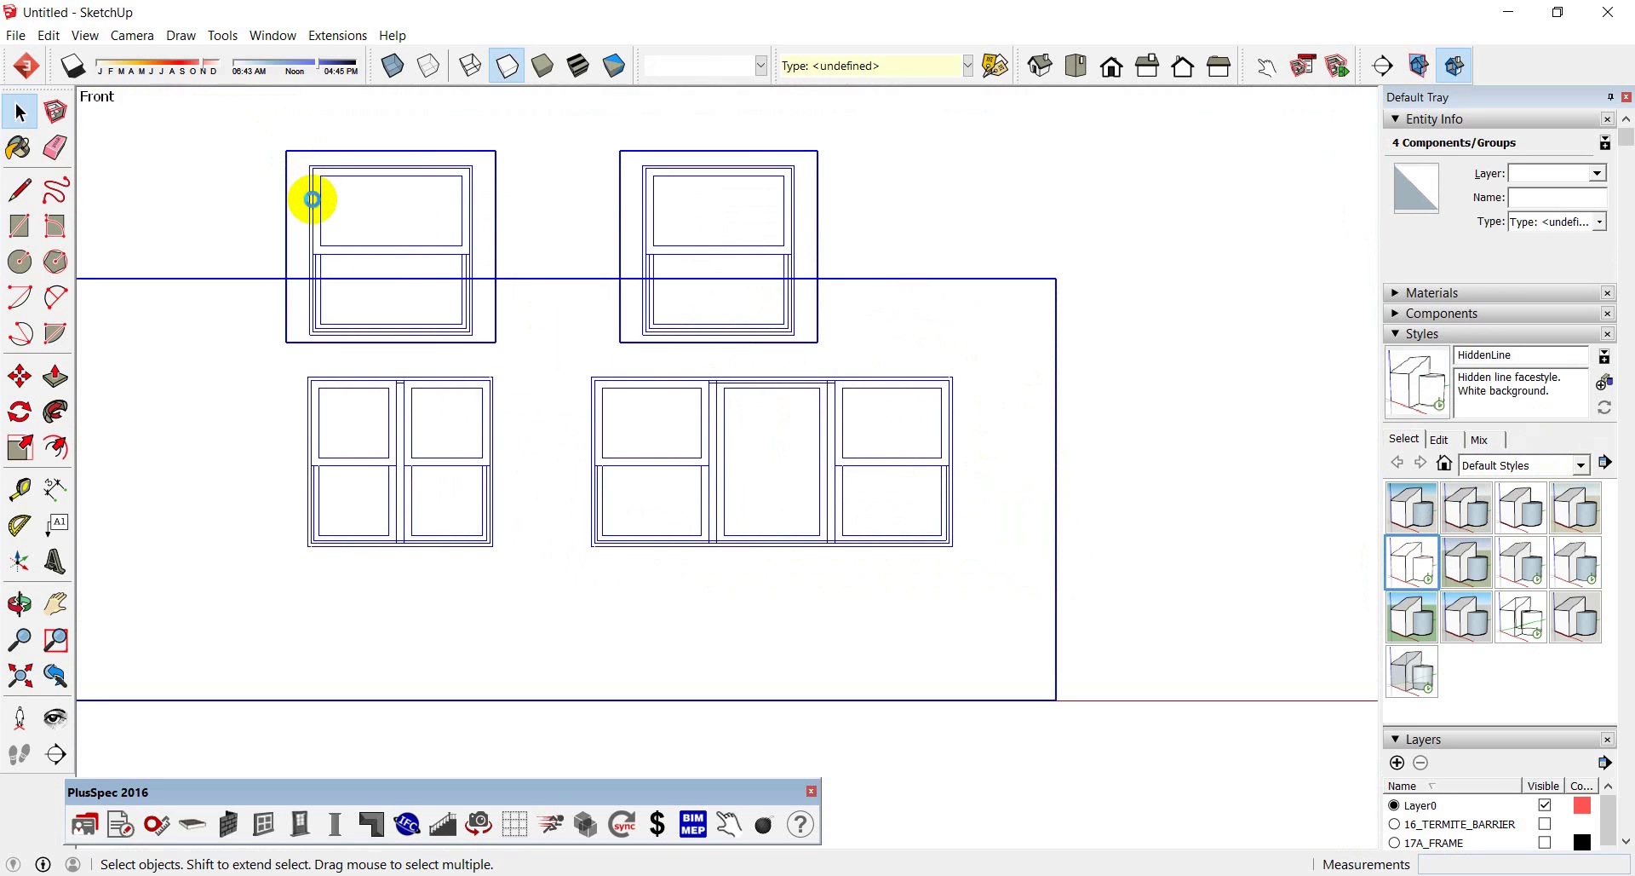
key(alt+Tab)
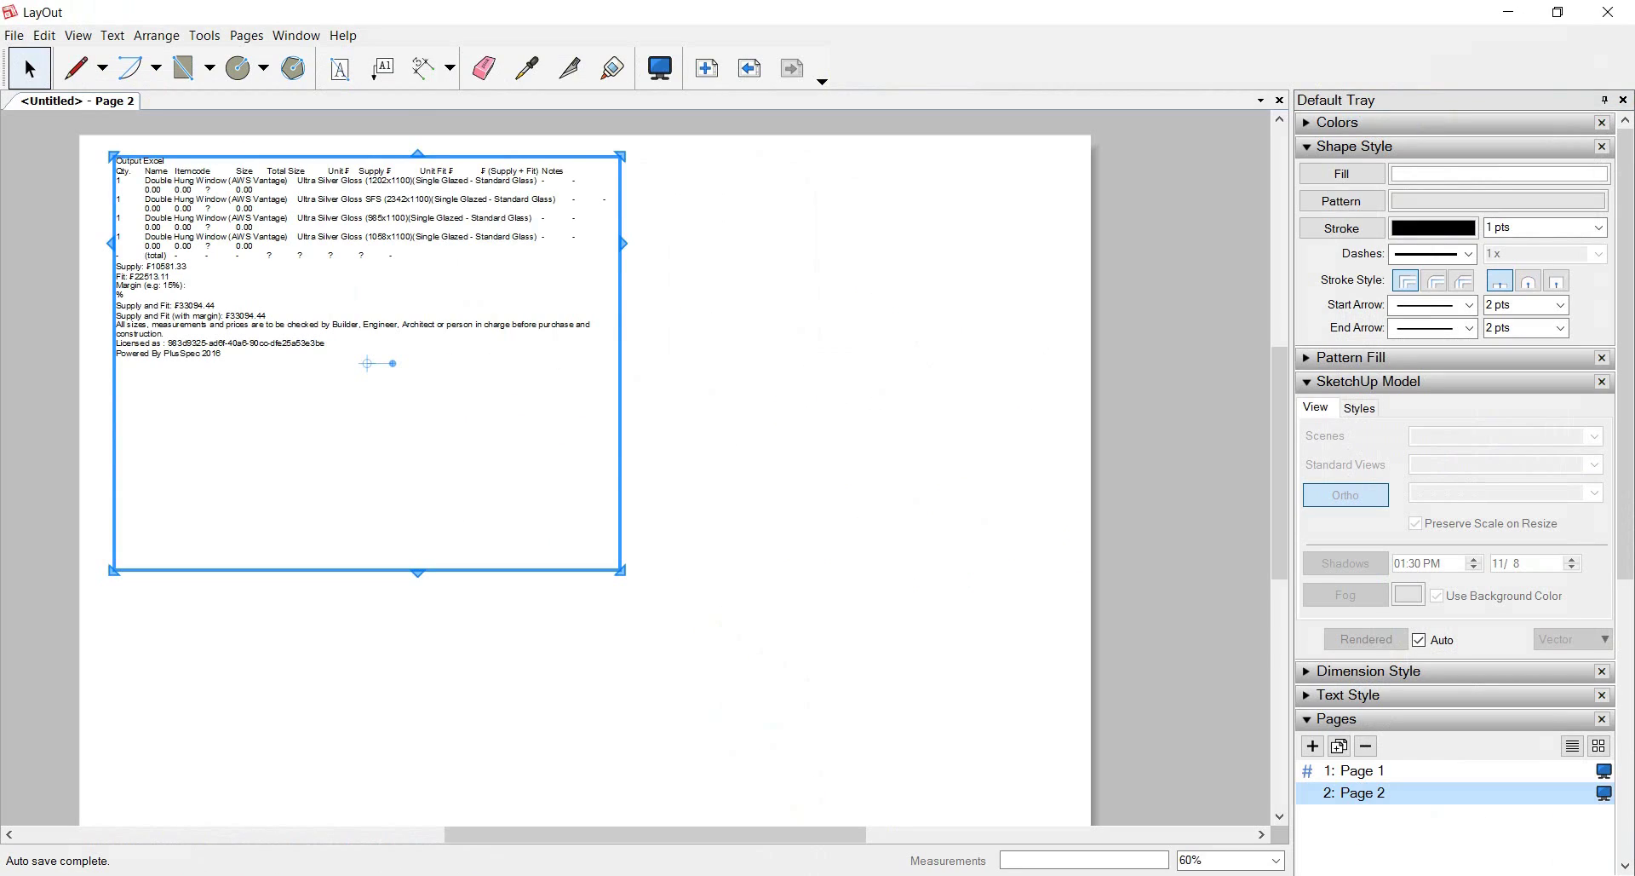
key(ctrl+v)
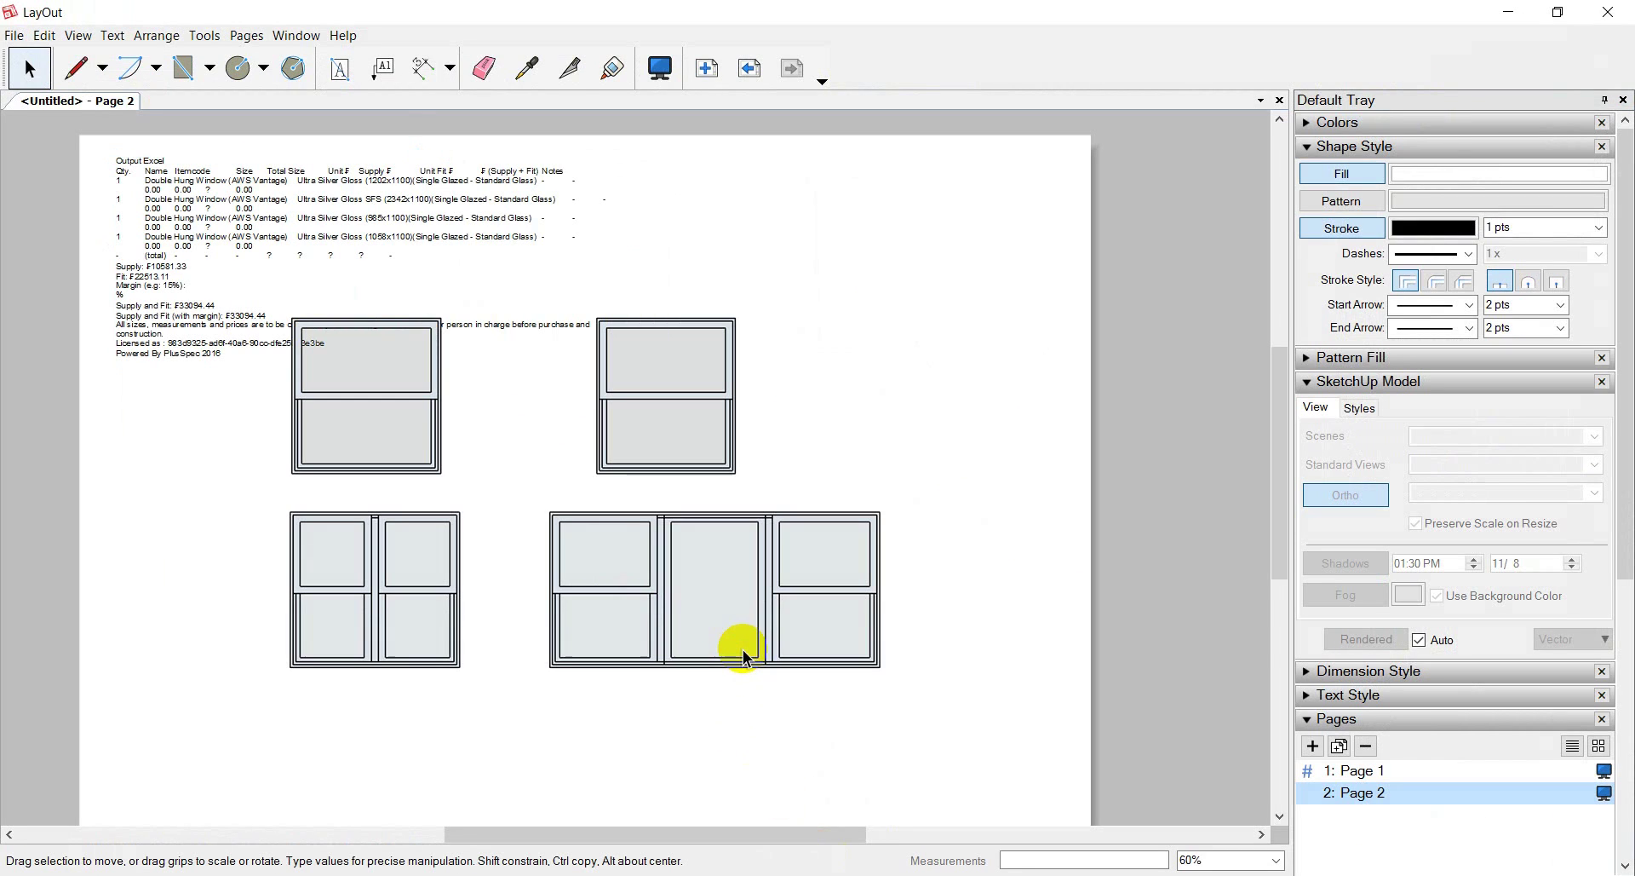
drag(664, 383, 666, 442)
click(683, 331)
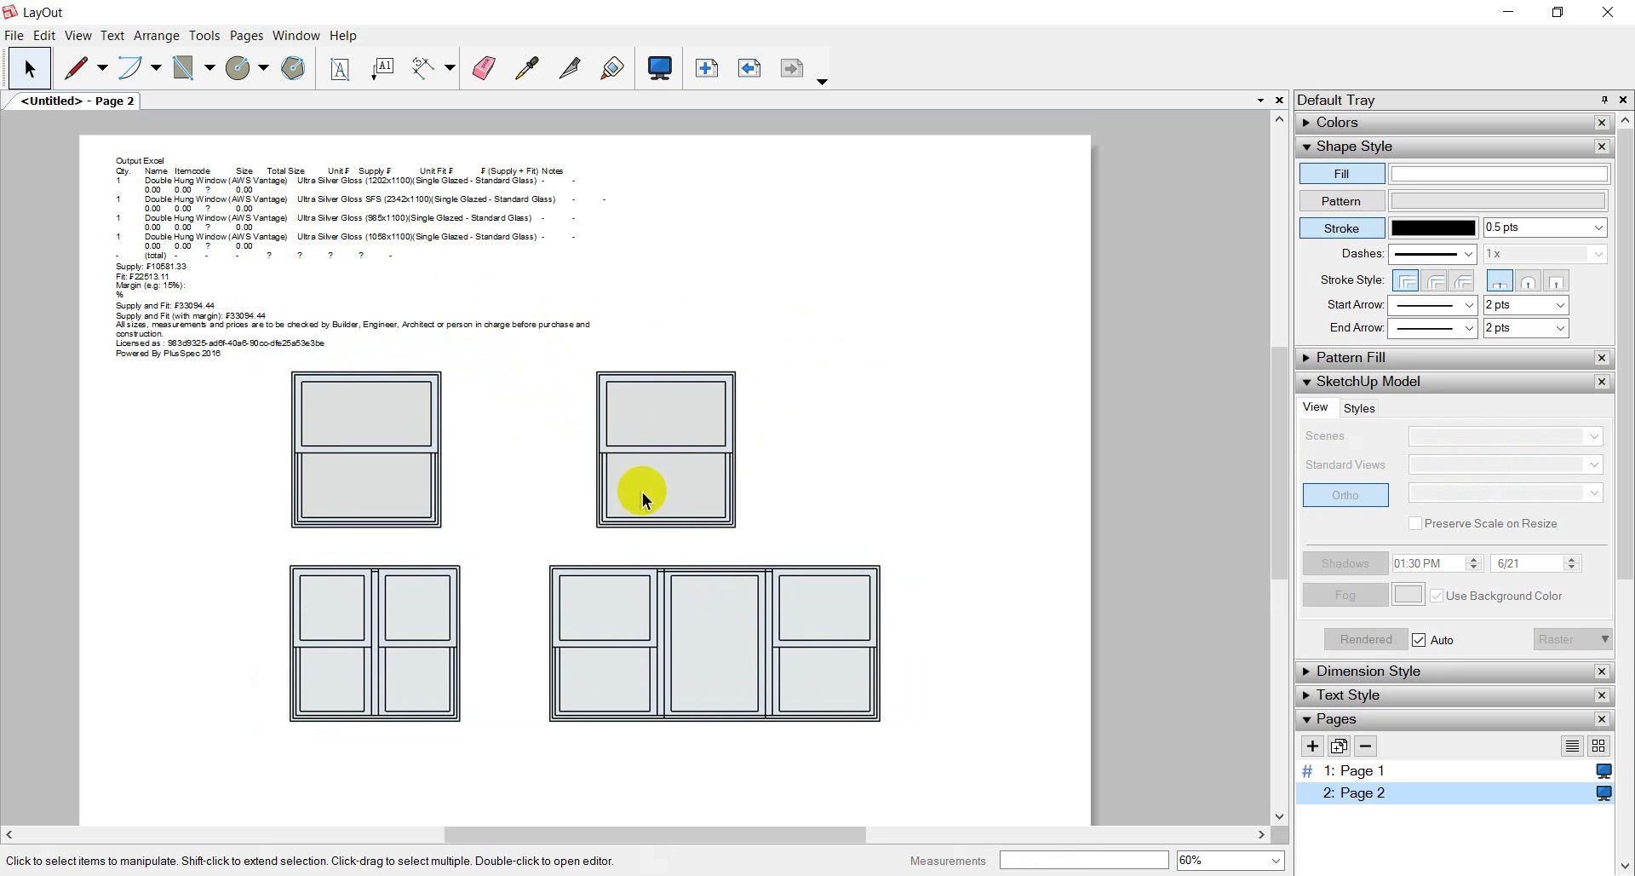
Label the upper-right window with a leader to its right, using the component definition text AWS Vantage Double Hung Window#2
click(394, 81)
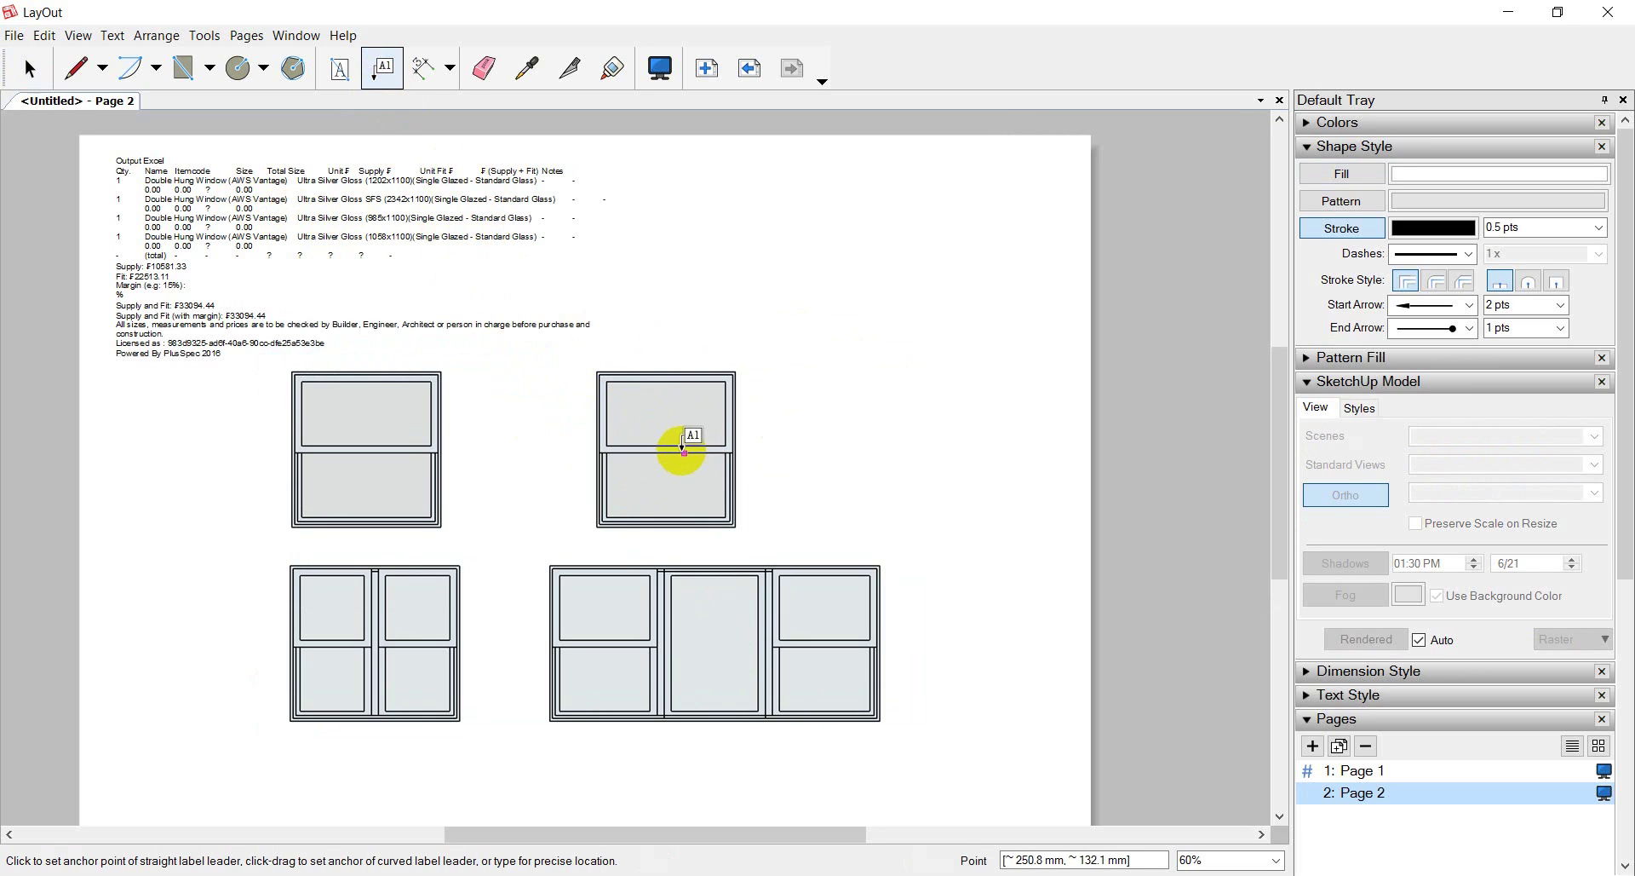
click(680, 449)
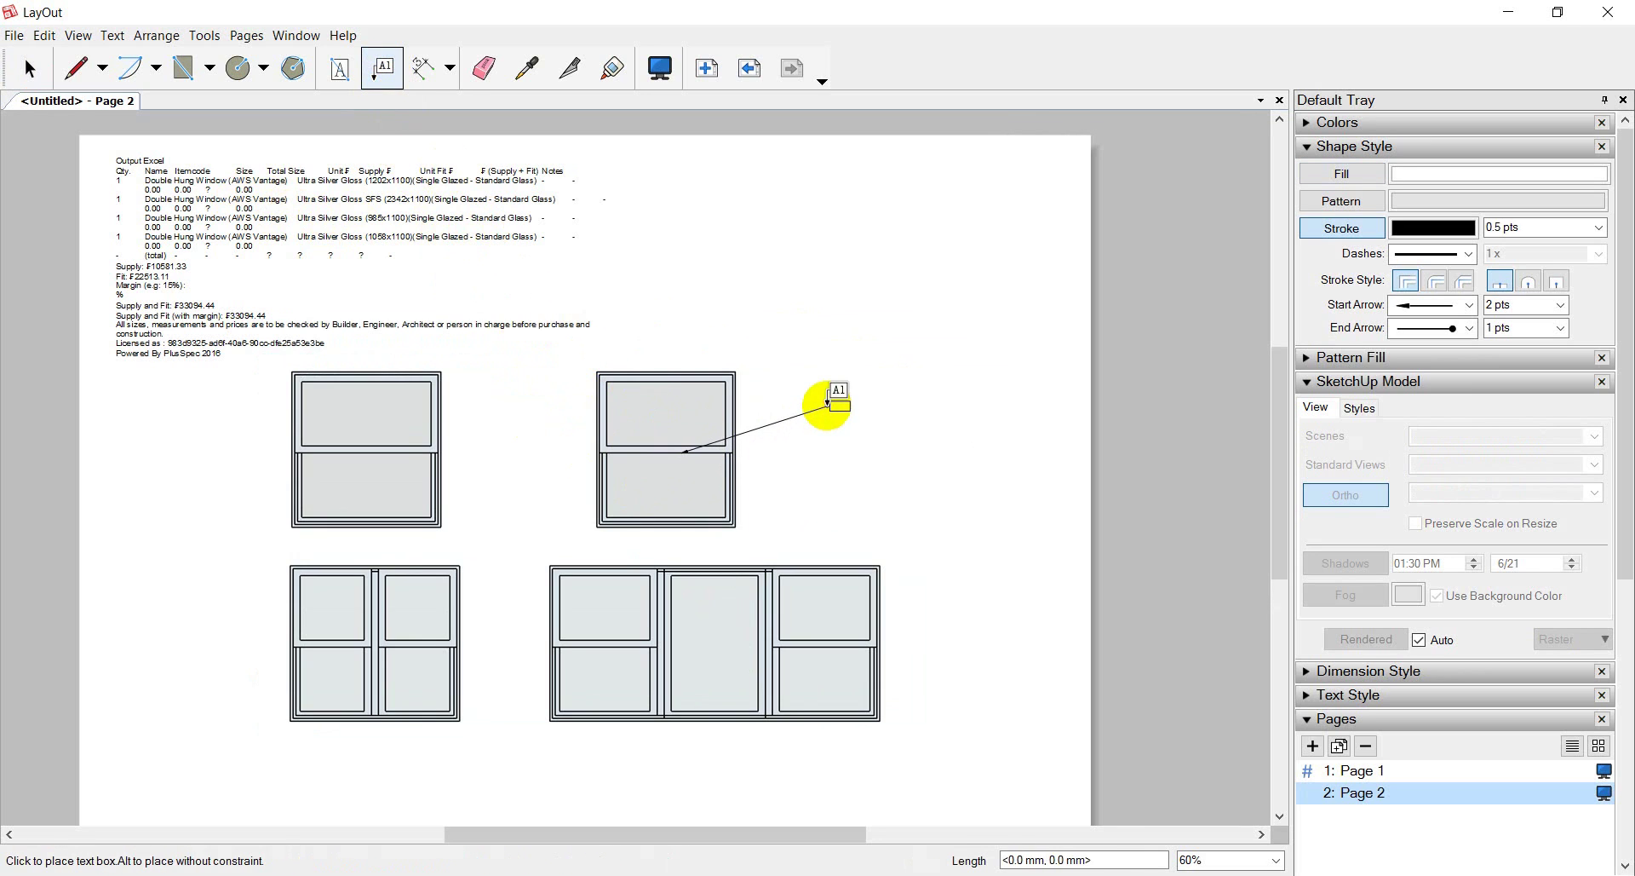
click(854, 402)
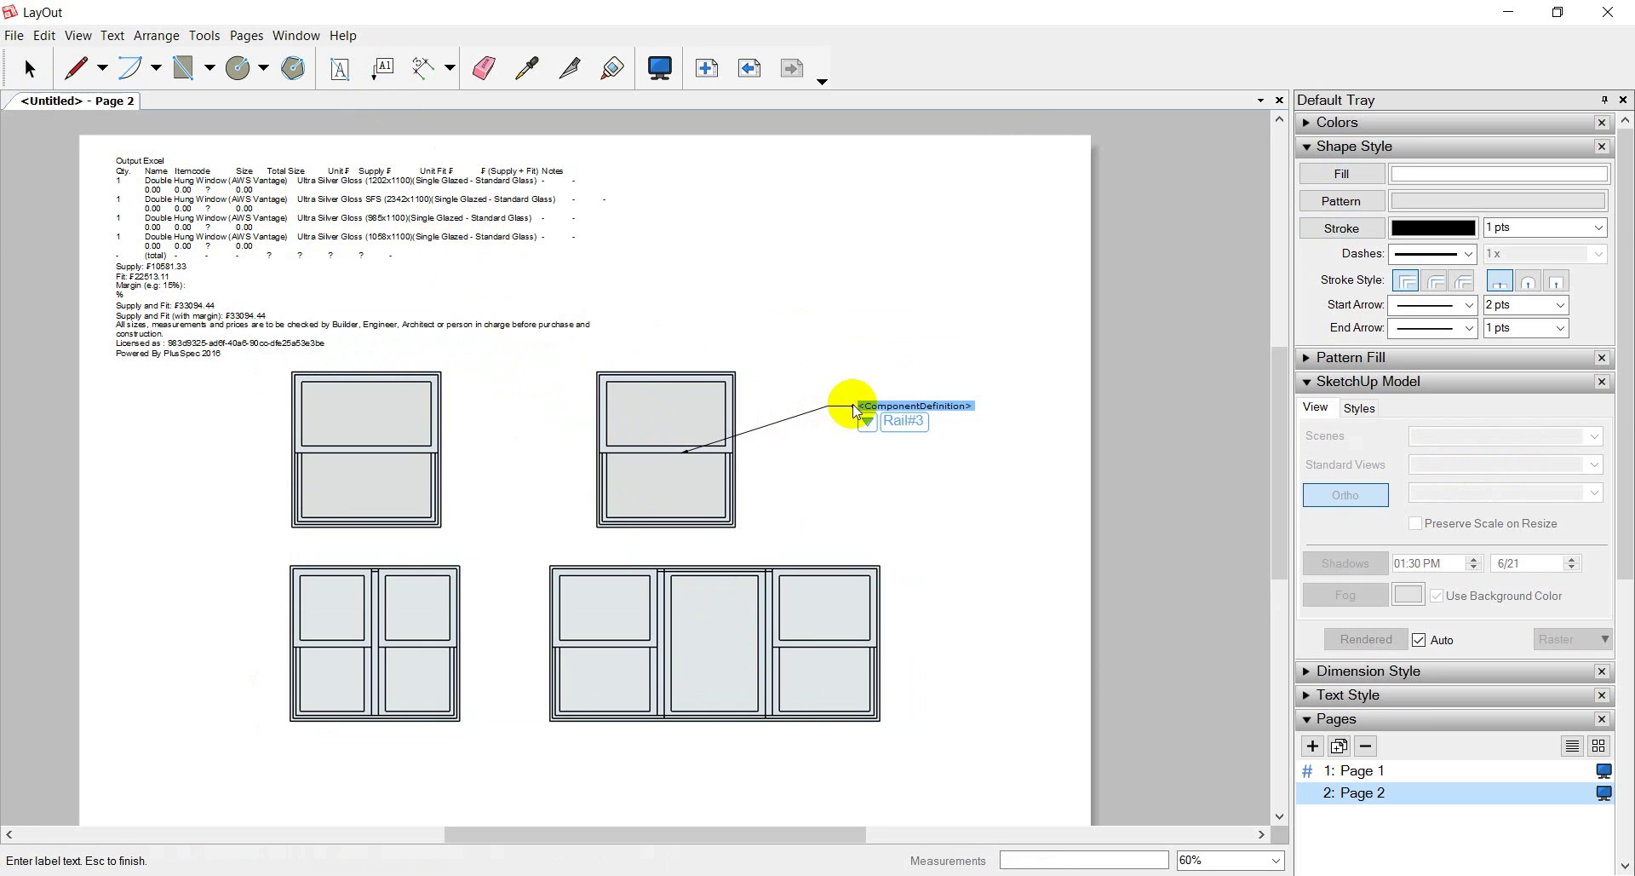
click(865, 419)
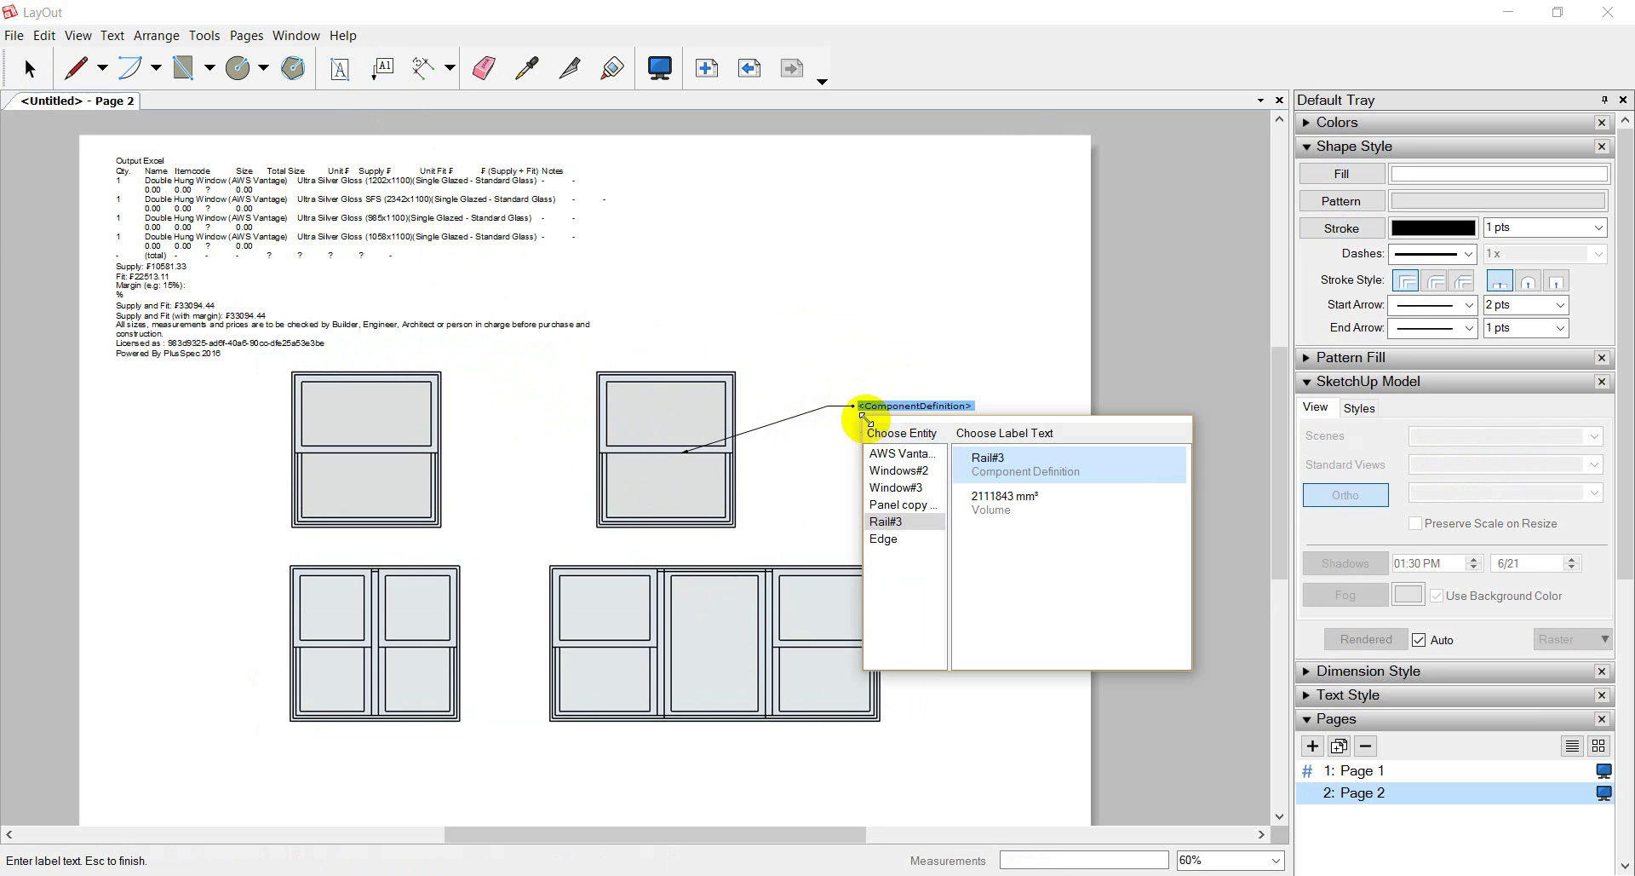
click(901, 453)
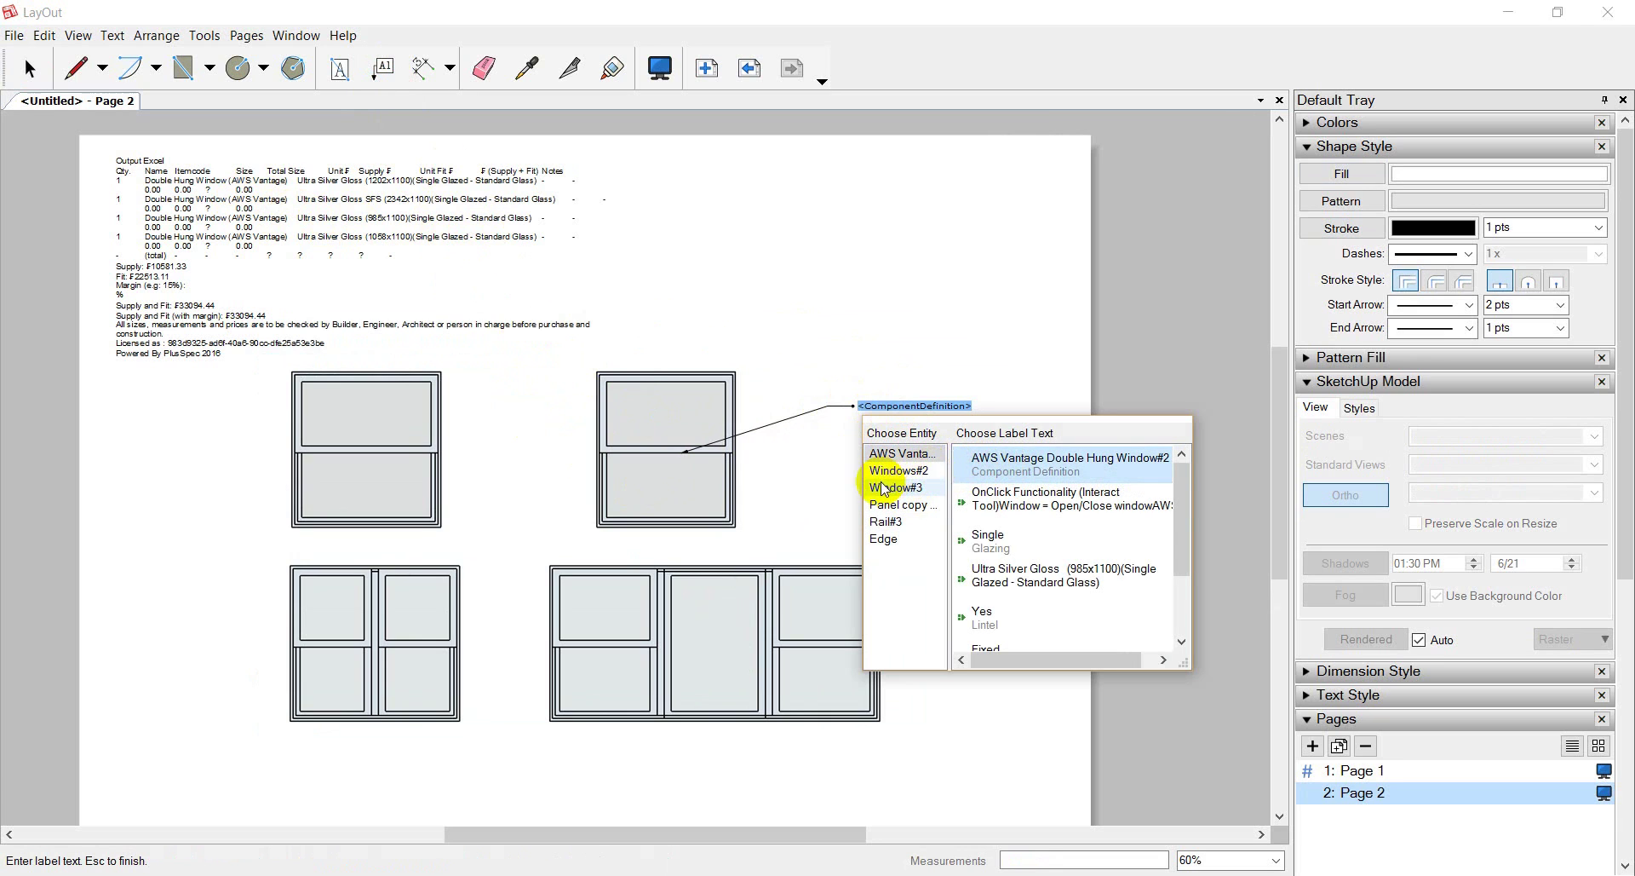
click(1003, 464)
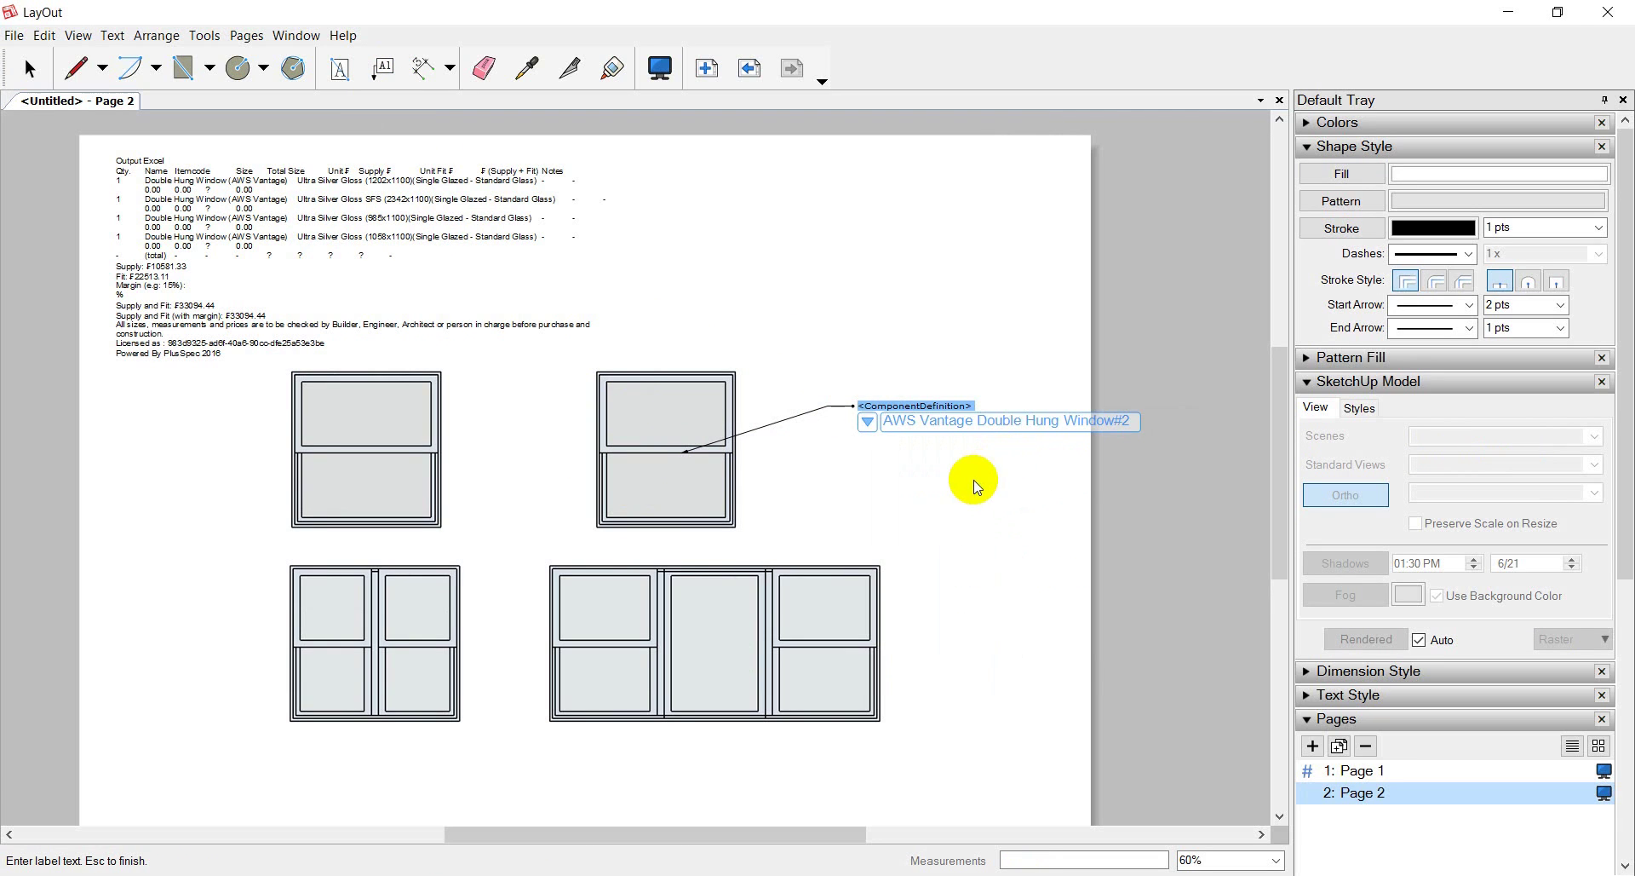
key(Escape)
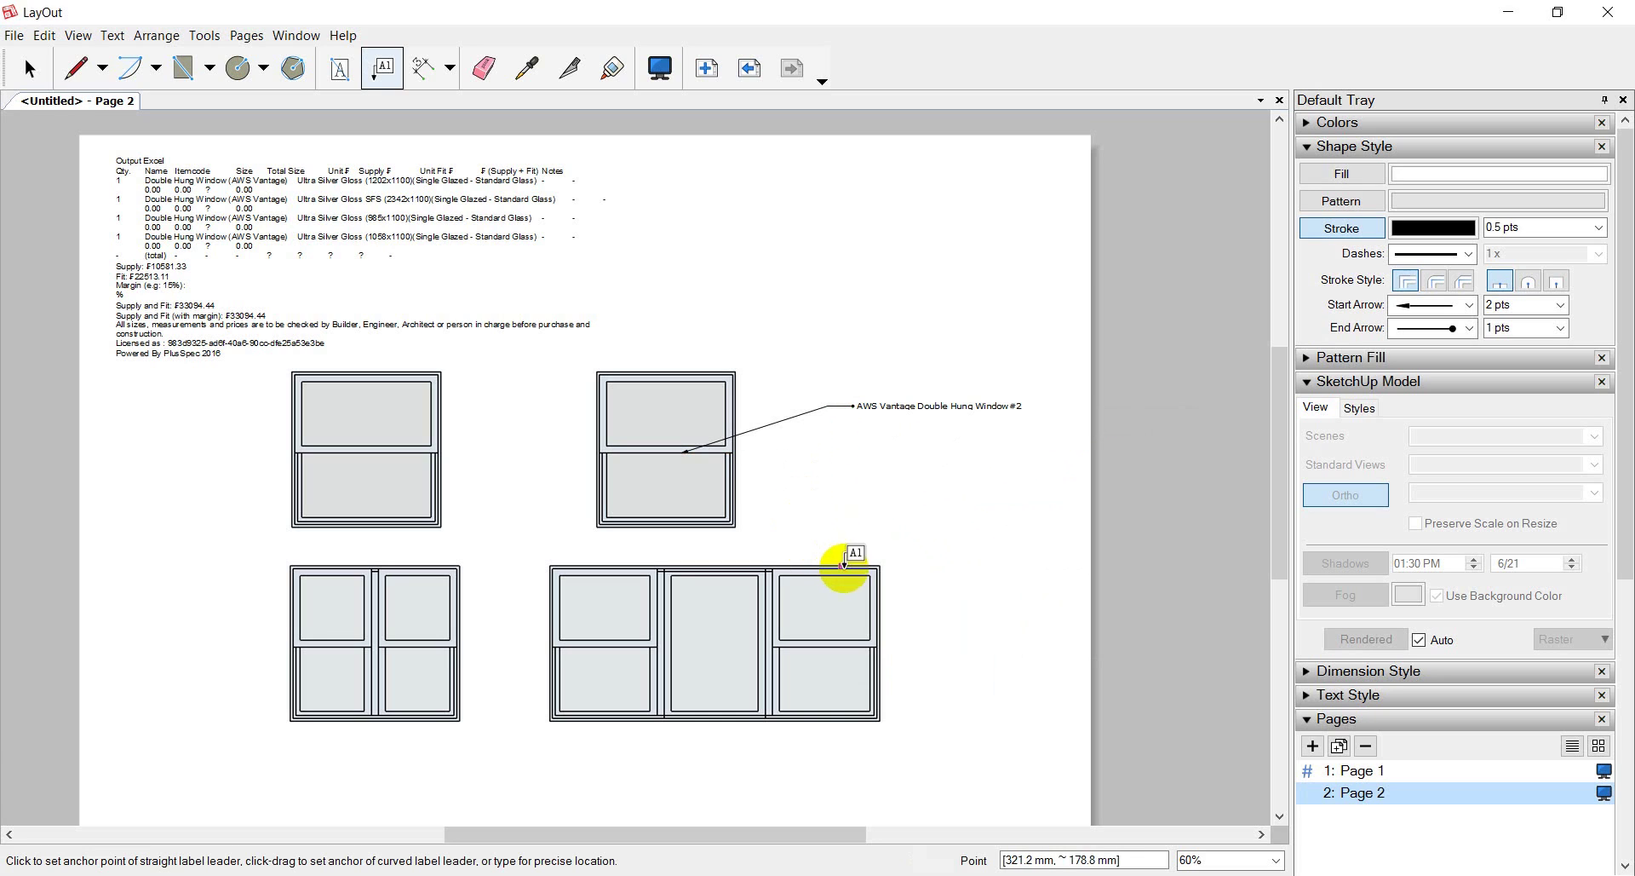